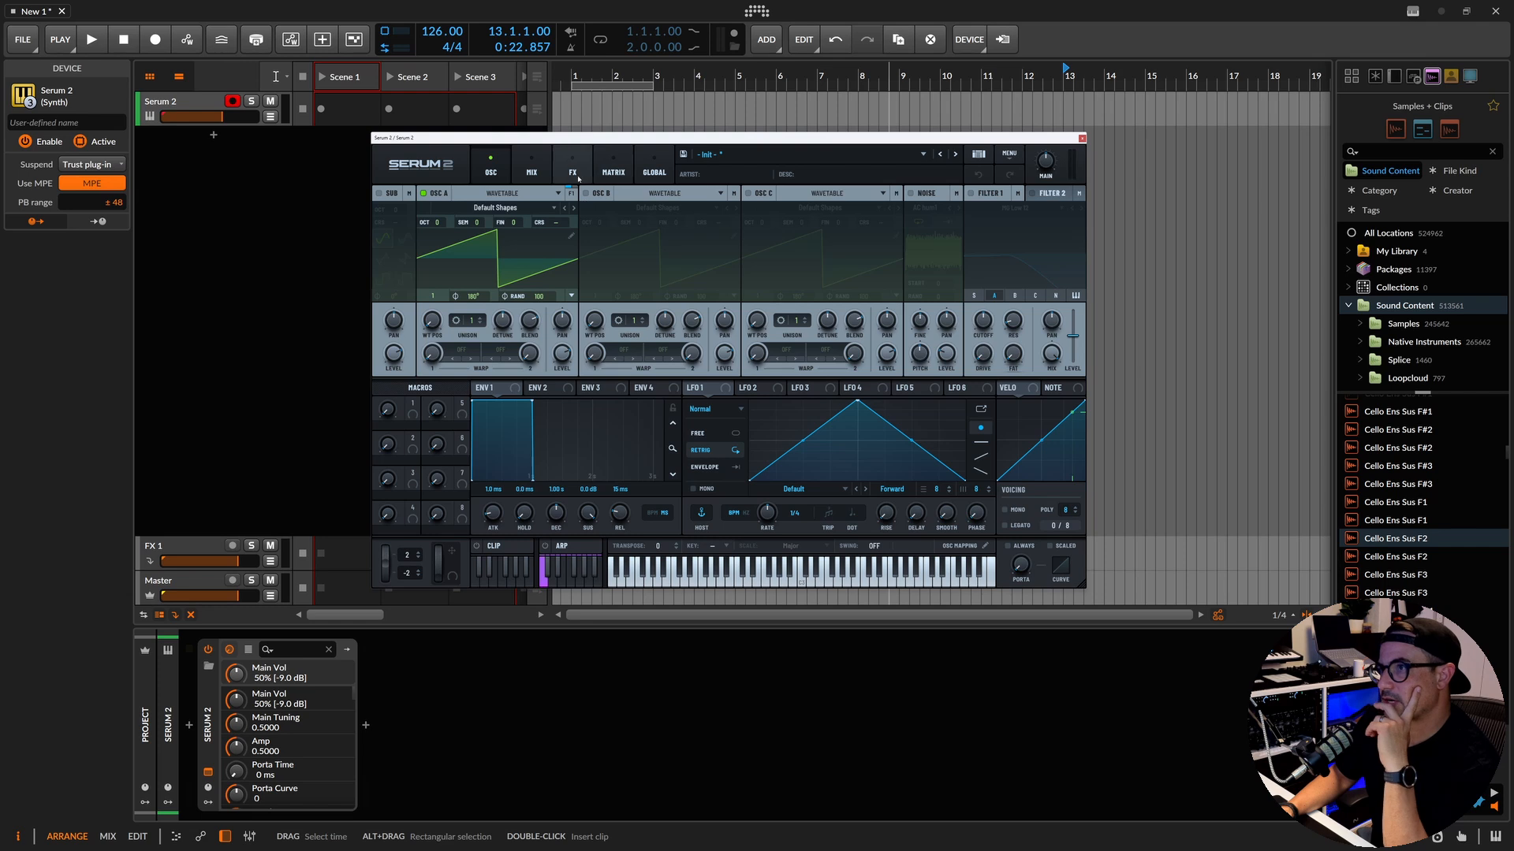
# Set oscillator A to the Multisample type and check its options for loading samples.
pyautogui.click(653, 168)
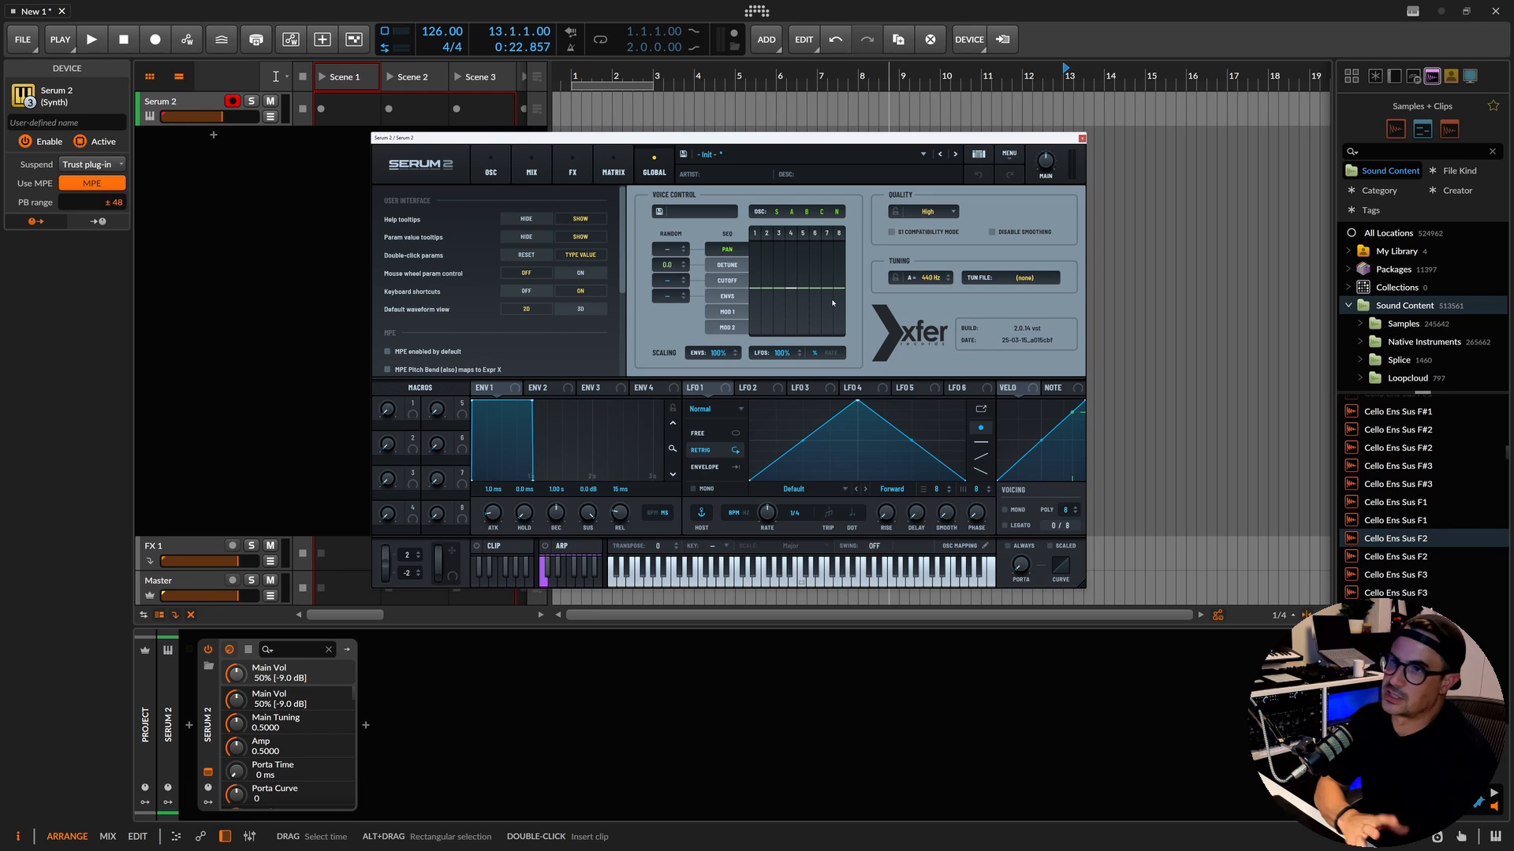
pyautogui.click(490, 165)
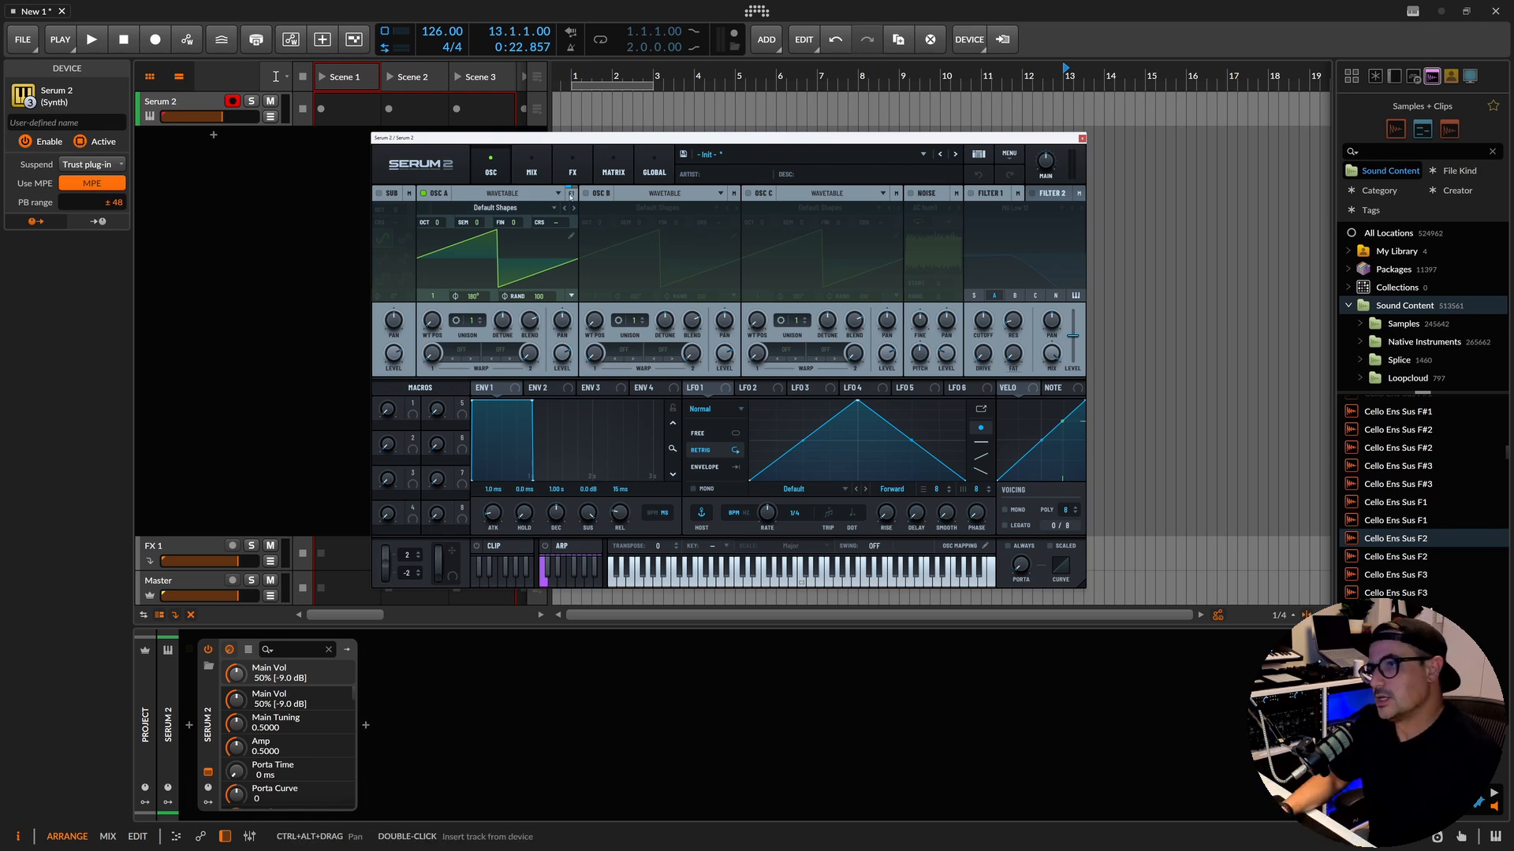
pyautogui.click(537, 210)
pyautogui.click(488, 215)
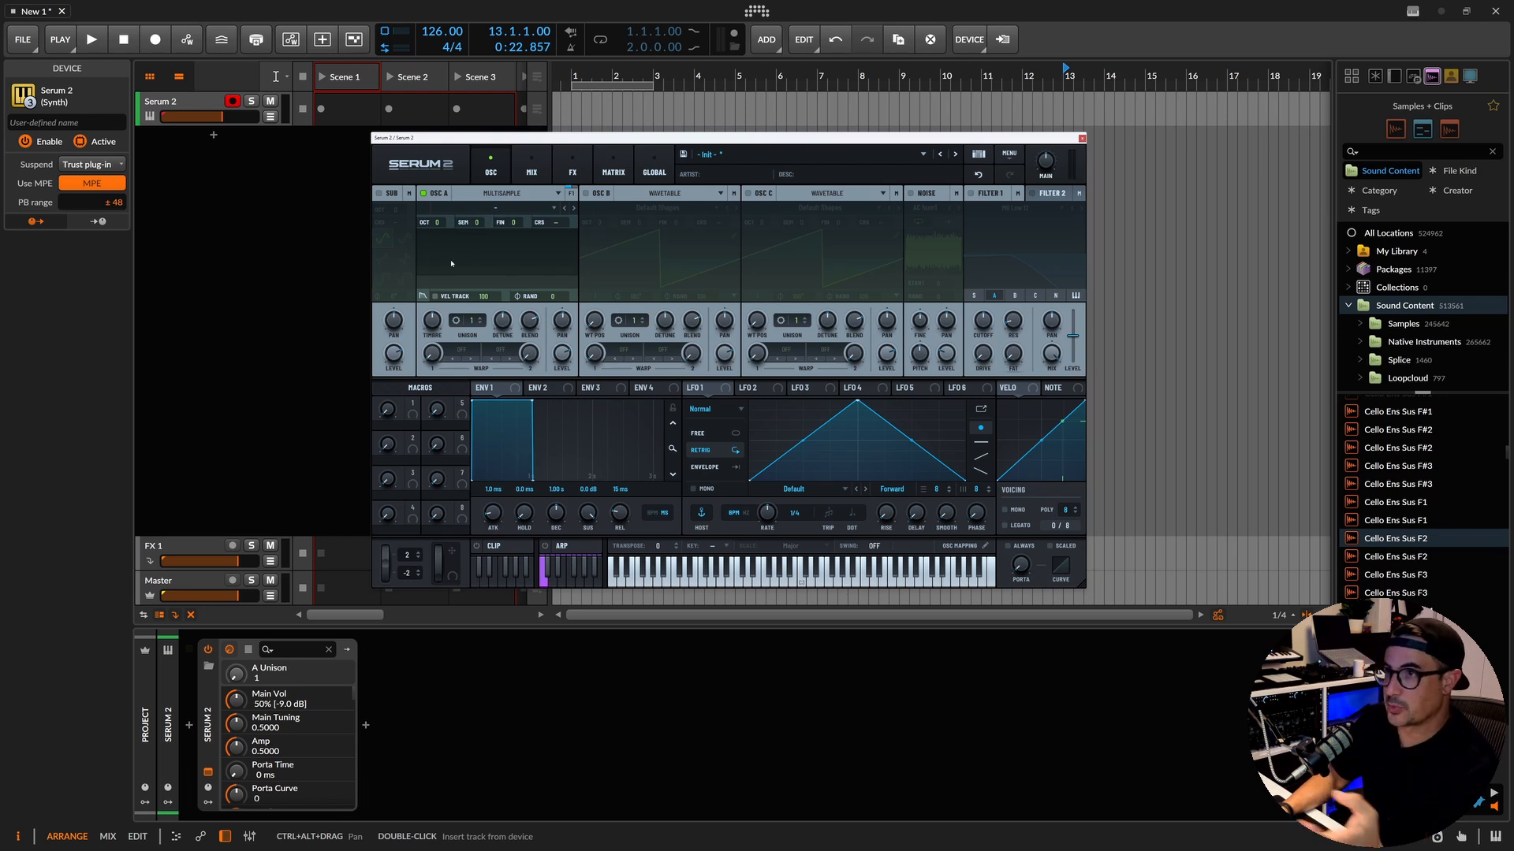
pyautogui.click(503, 209)
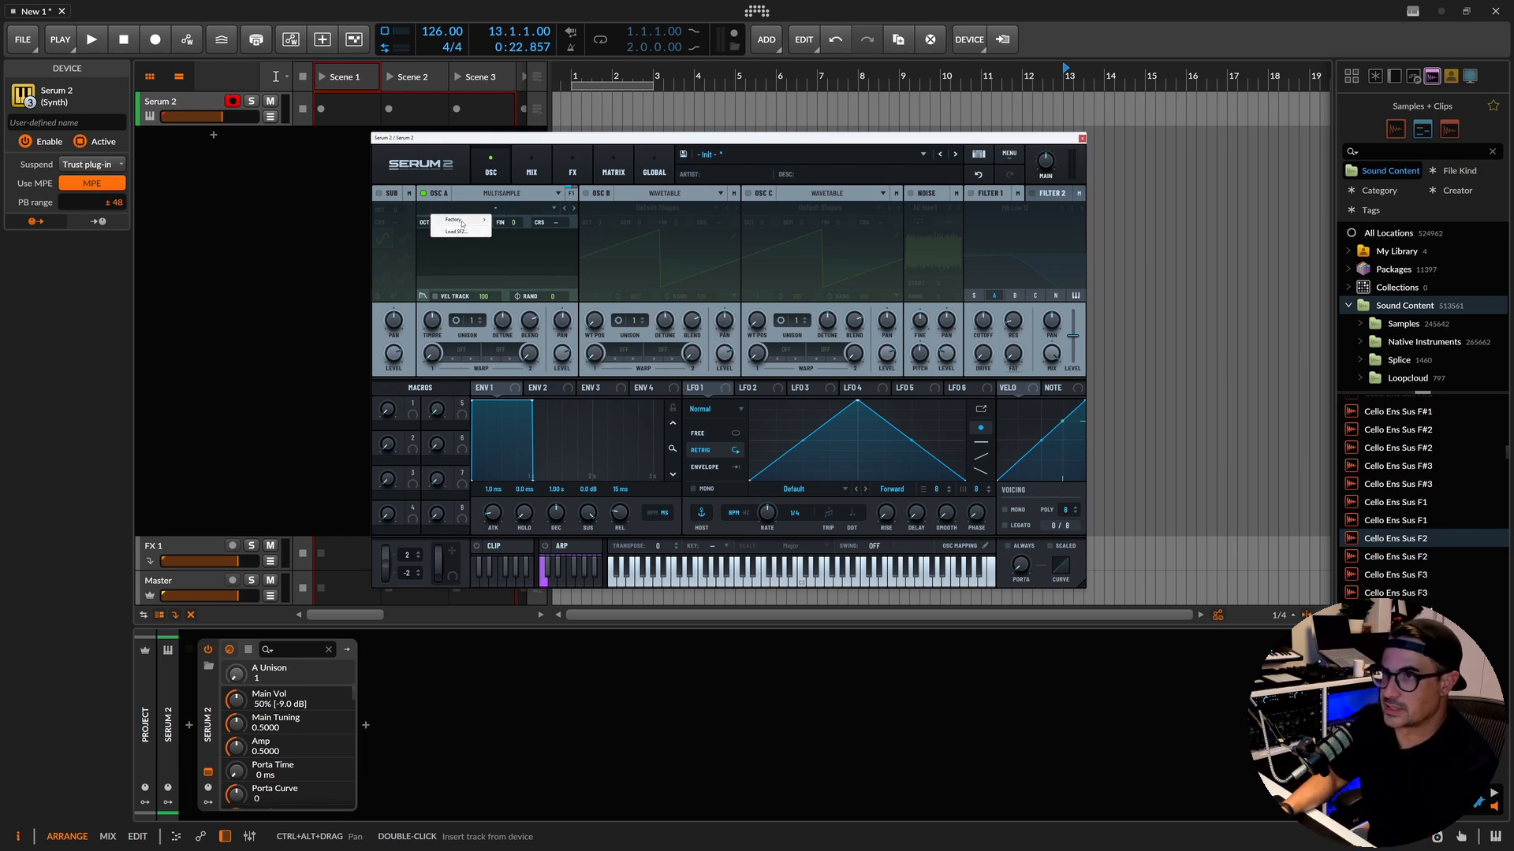
pyautogui.moveTo(465, 220)
pyautogui.moveTo(528, 233)
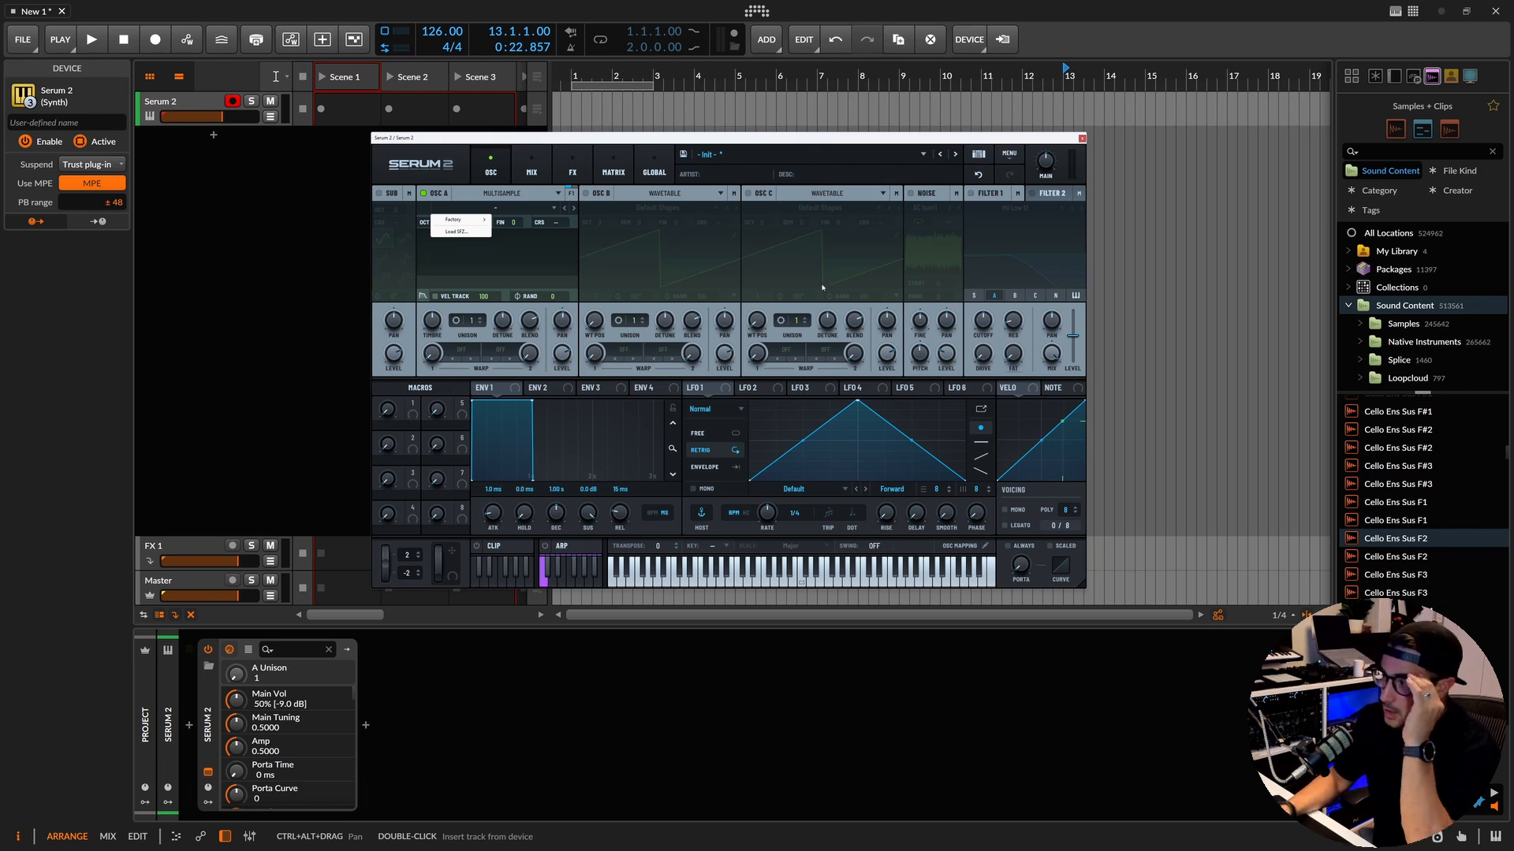
# Search the samples and clips browser for "string".
pyautogui.moveTo(1508, 455); pyautogui.dragTo(1507, 479)
pyautogui.scroll(15, 1457, 473)
pyautogui.scroll(15, 1449, 508)
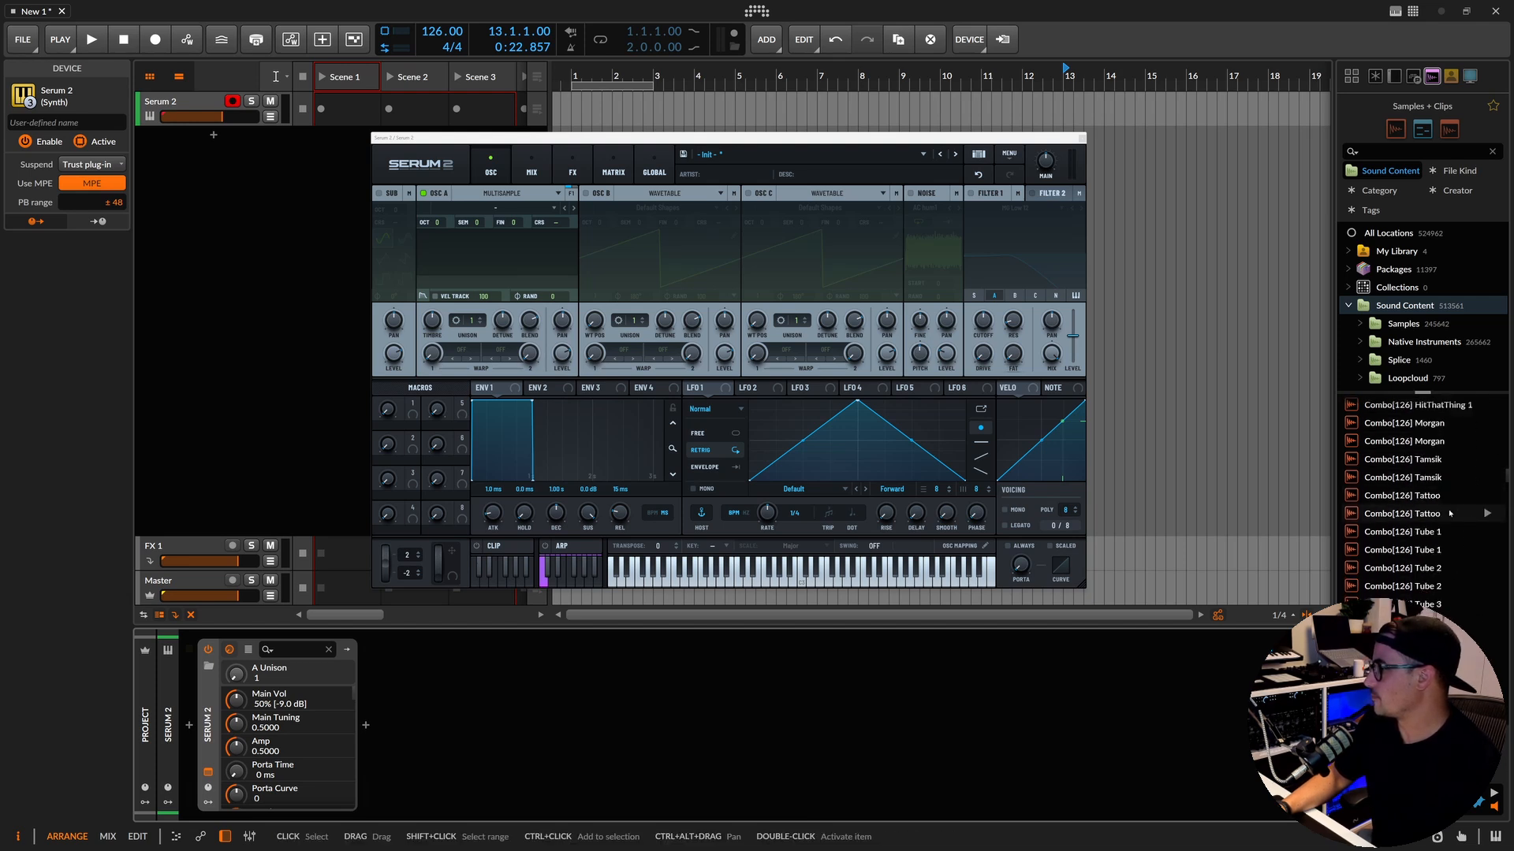
pyautogui.scroll(10, 1458, 497)
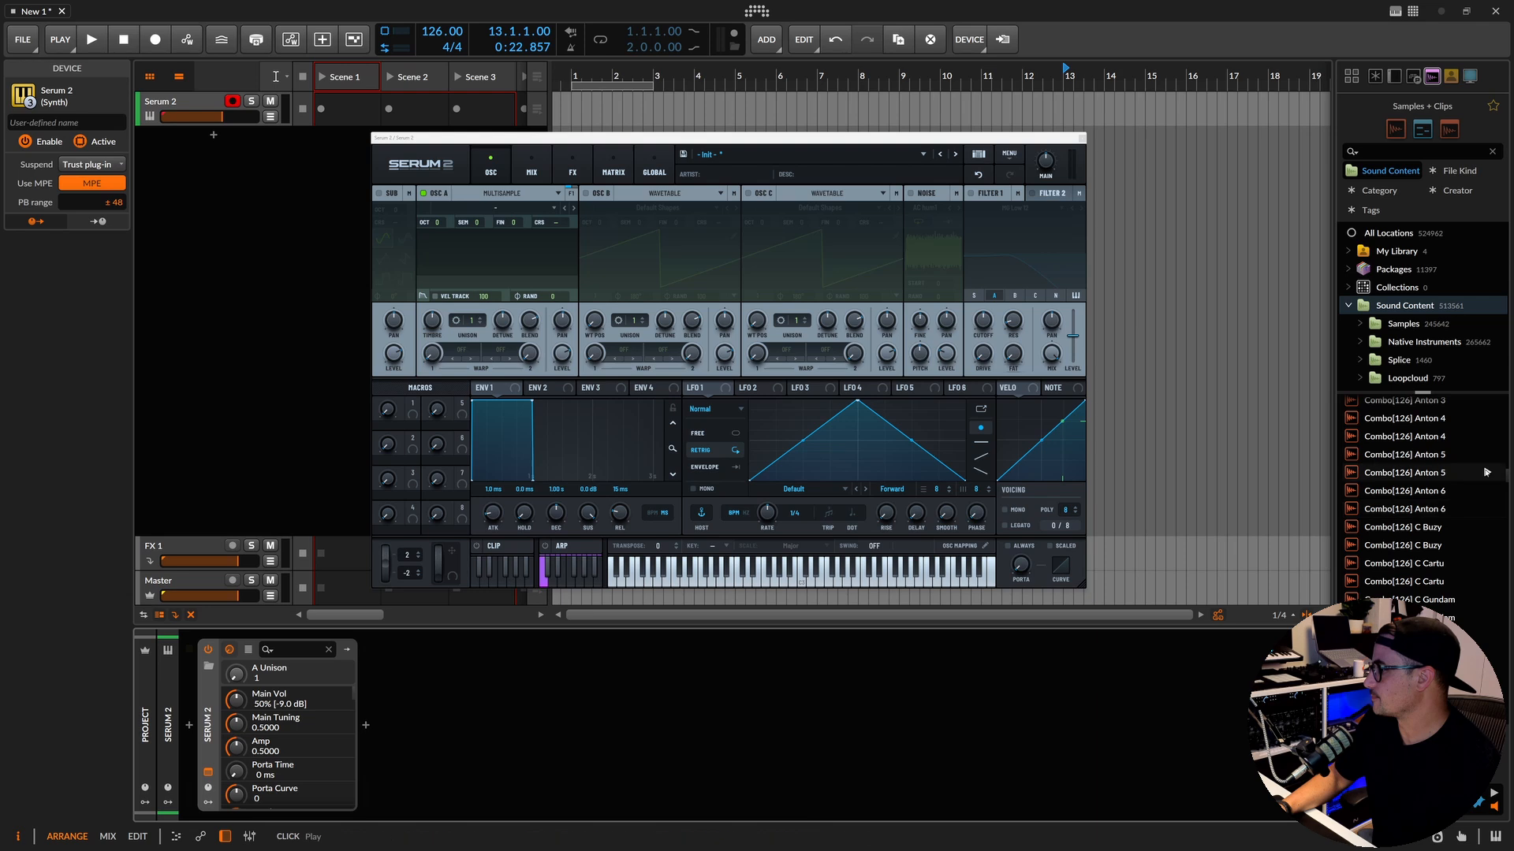
pyautogui.click(1396, 155)
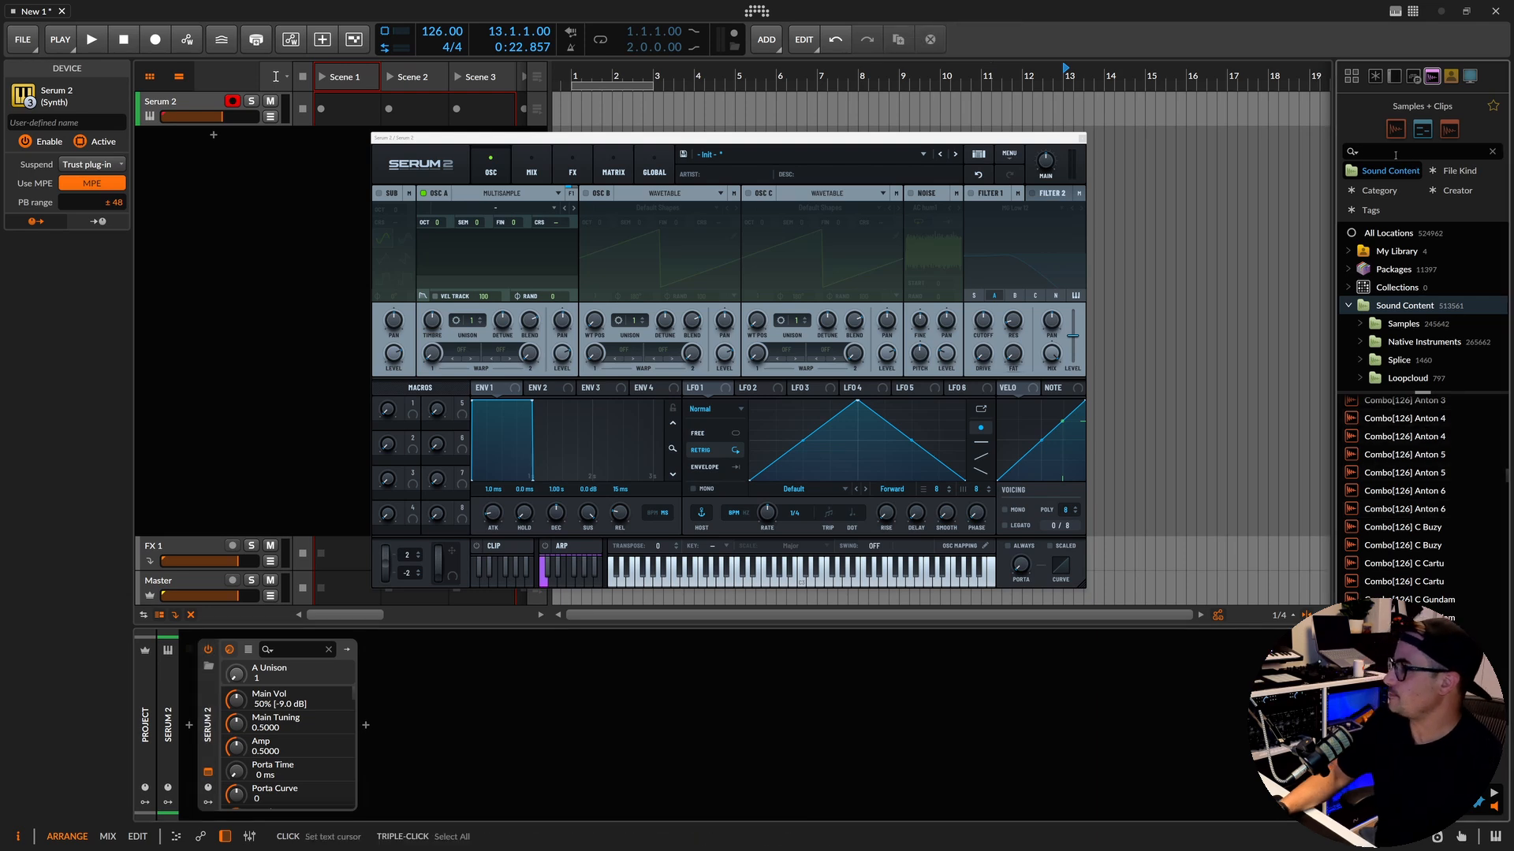
pyautogui.write('st')
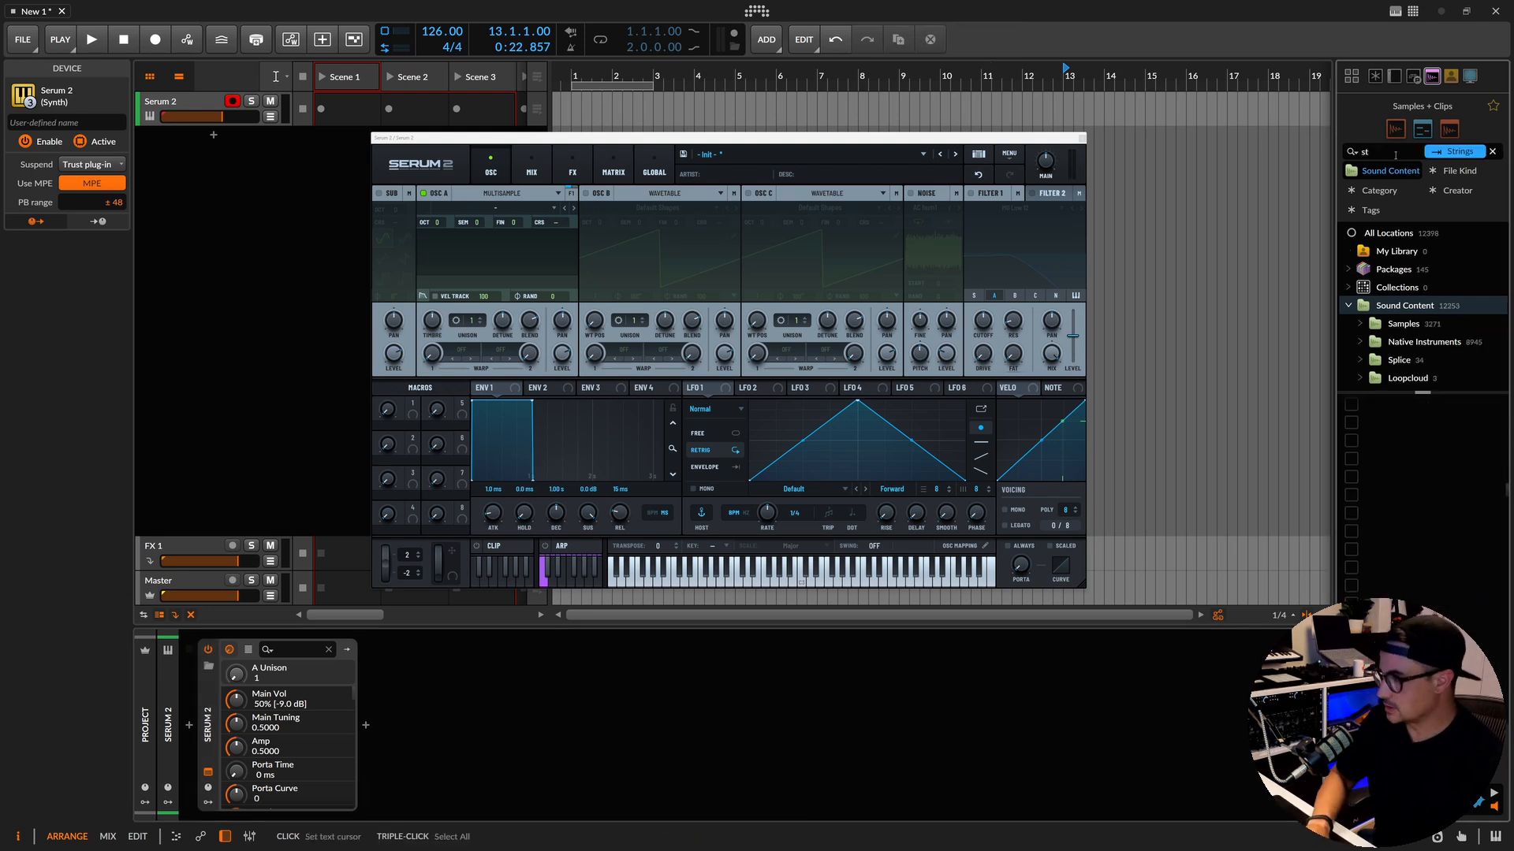
pyautogui.write('ring')
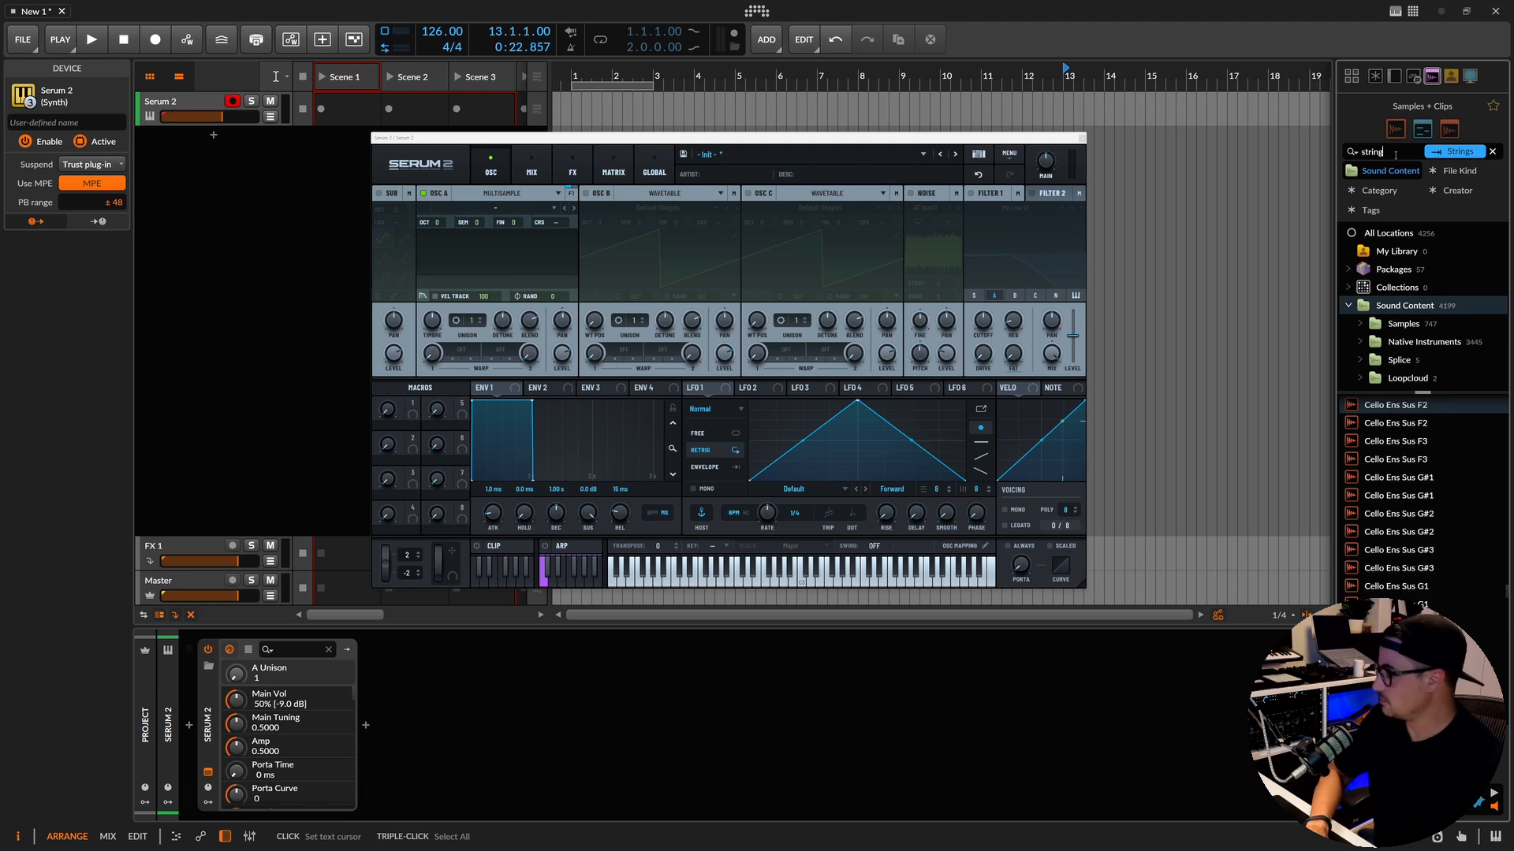
# Find the Cello Ens Sus samples in the results and select the first Cello Ens Sus A1.
pyautogui.scroll(5, 1455, 455)
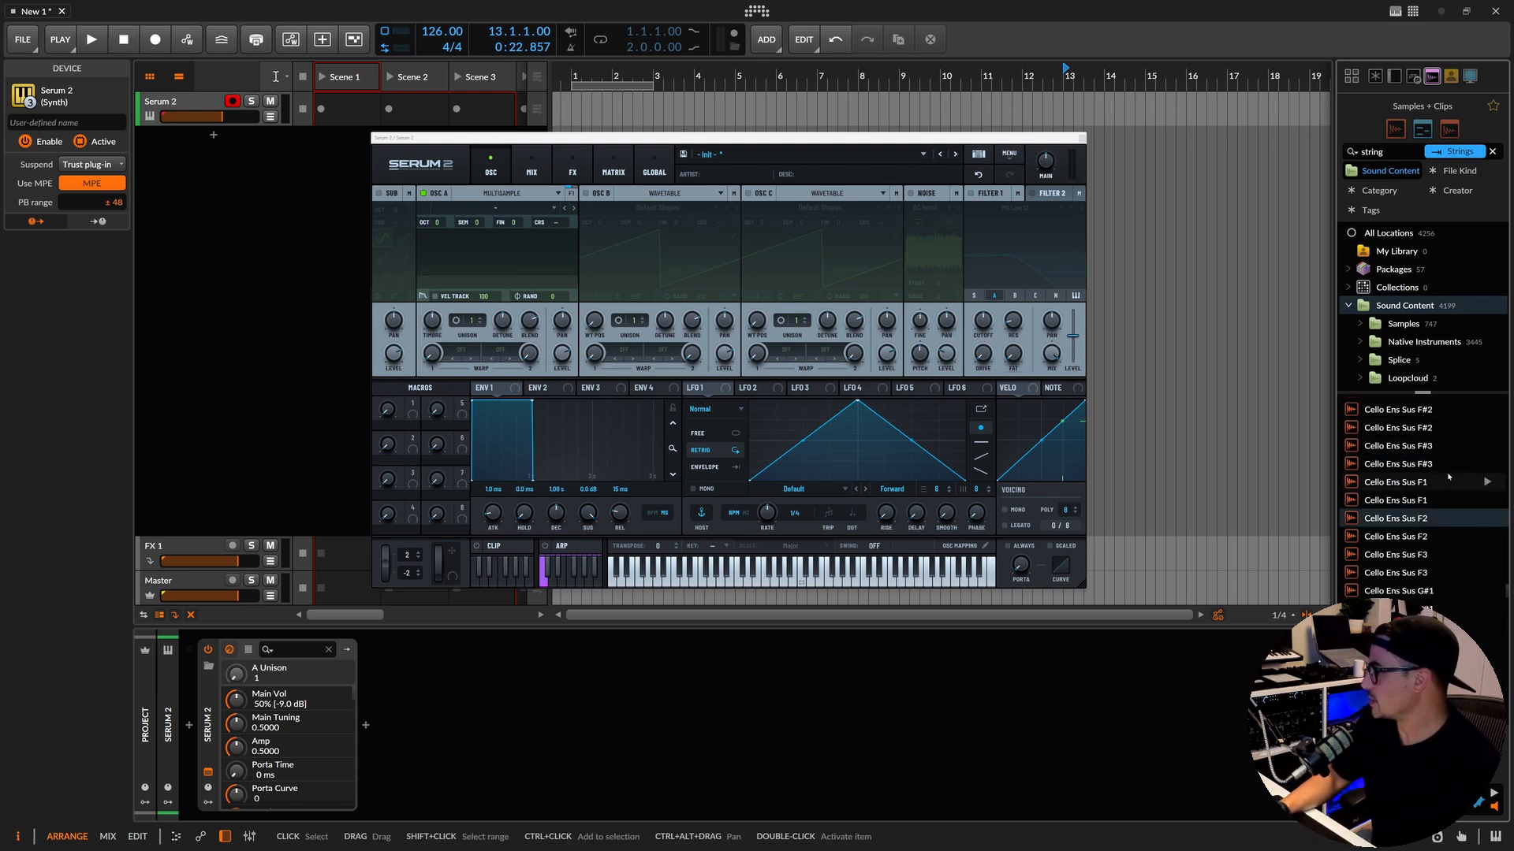
pyautogui.scroll(5, 1407, 478)
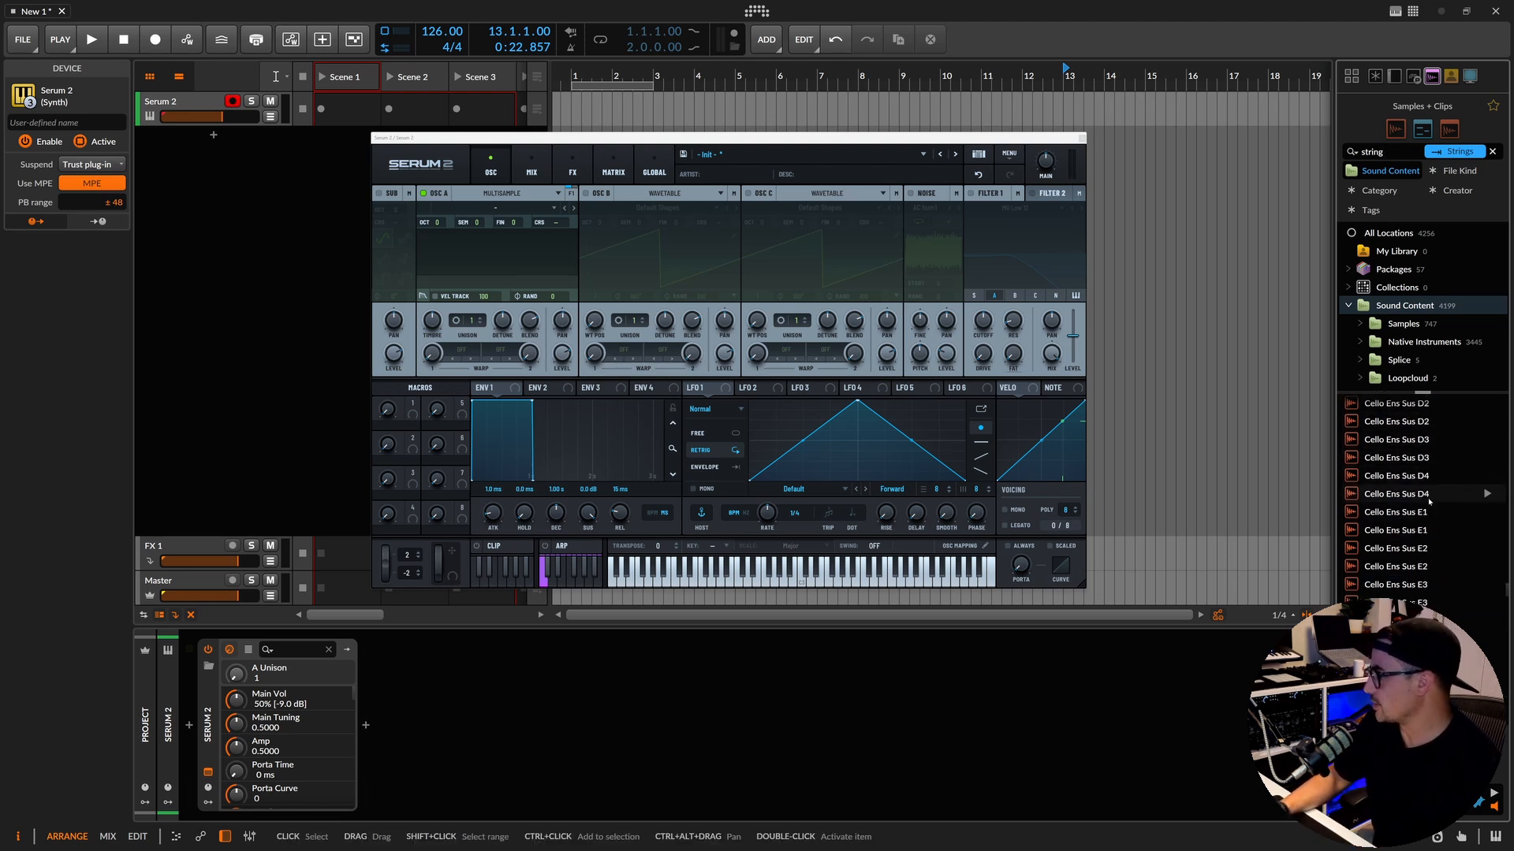
pyautogui.scroll(10, 1415, 462)
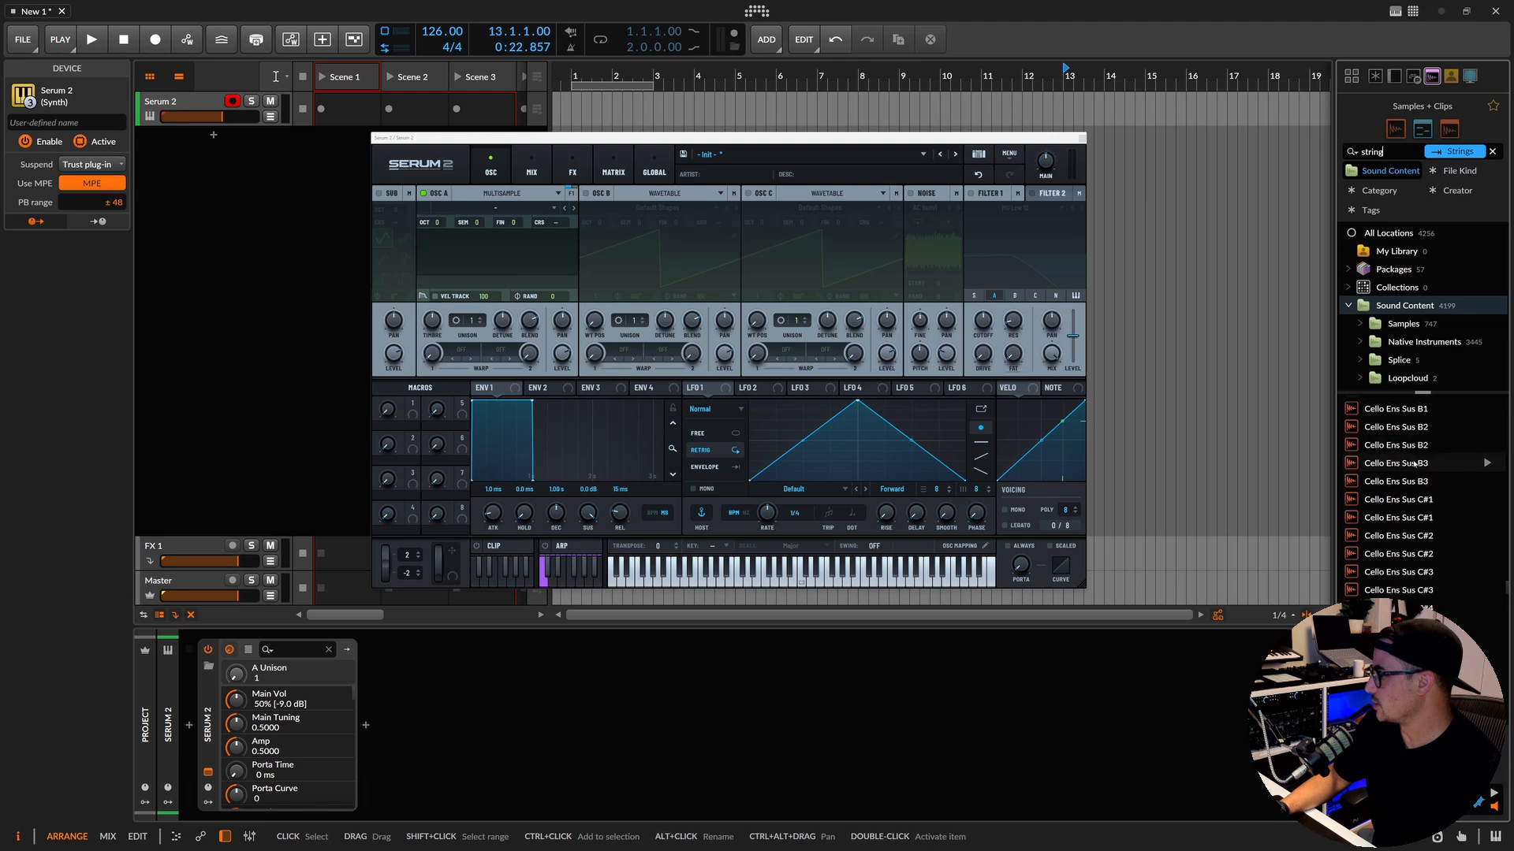
pyautogui.scroll(-3, 1411, 455)
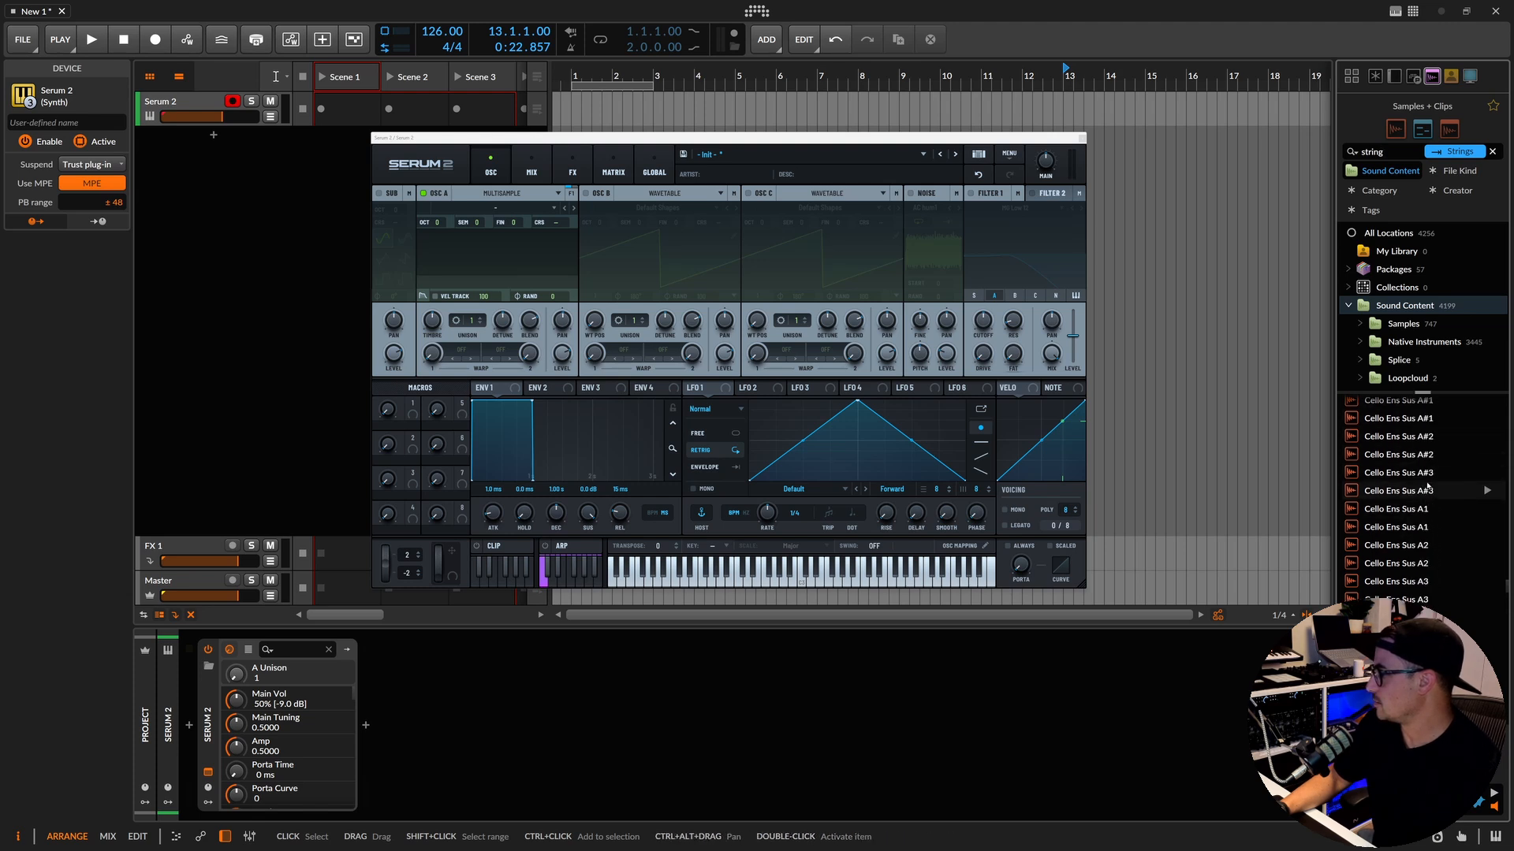
pyautogui.click(1399, 509)
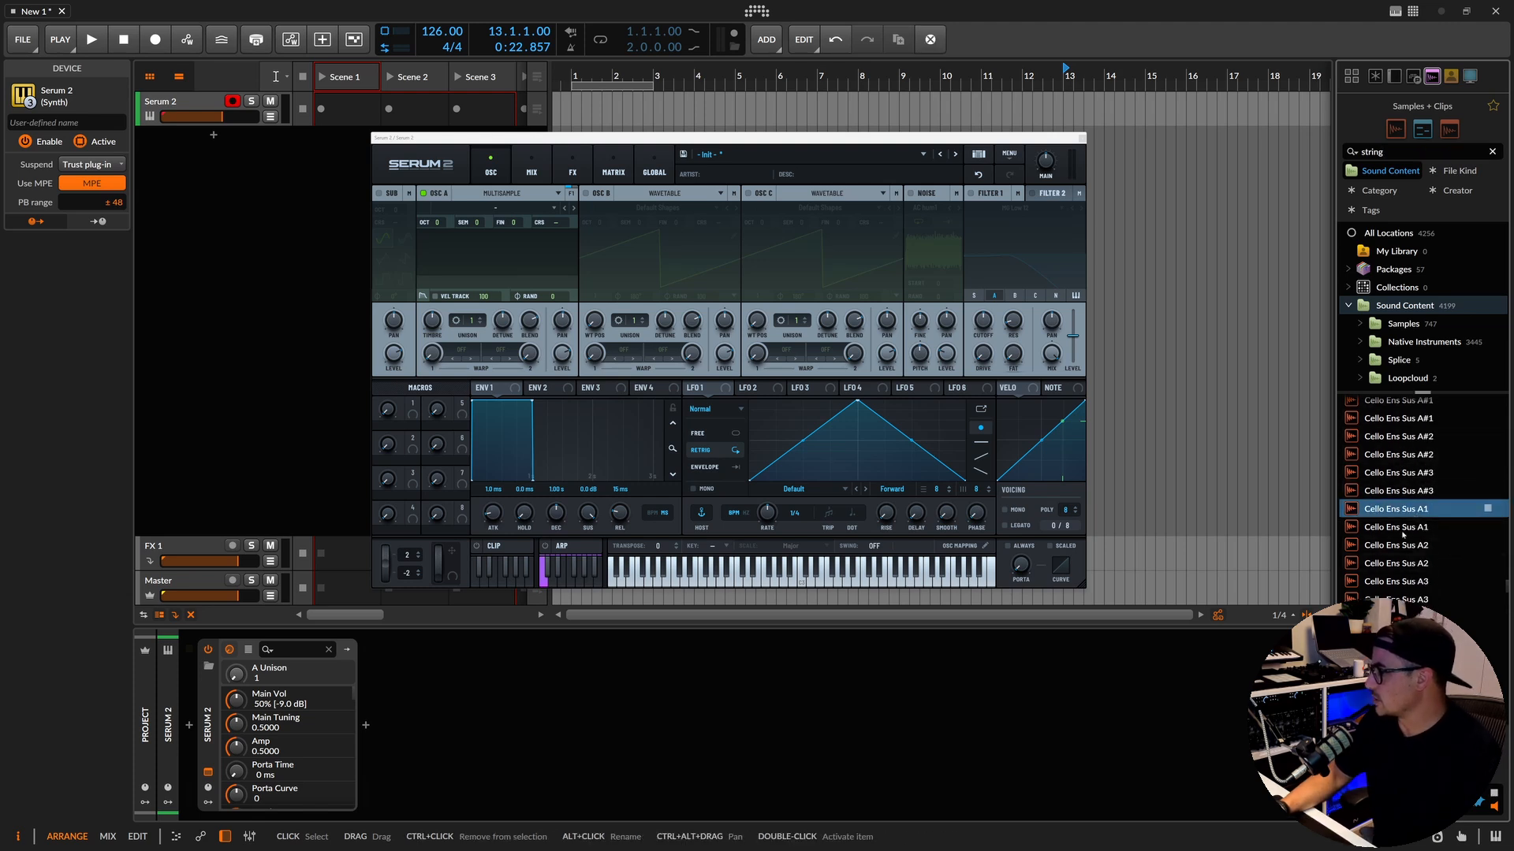
# Expand the Native Instruments location and look through its libraries.
pyautogui.doubleClick(1411, 342)
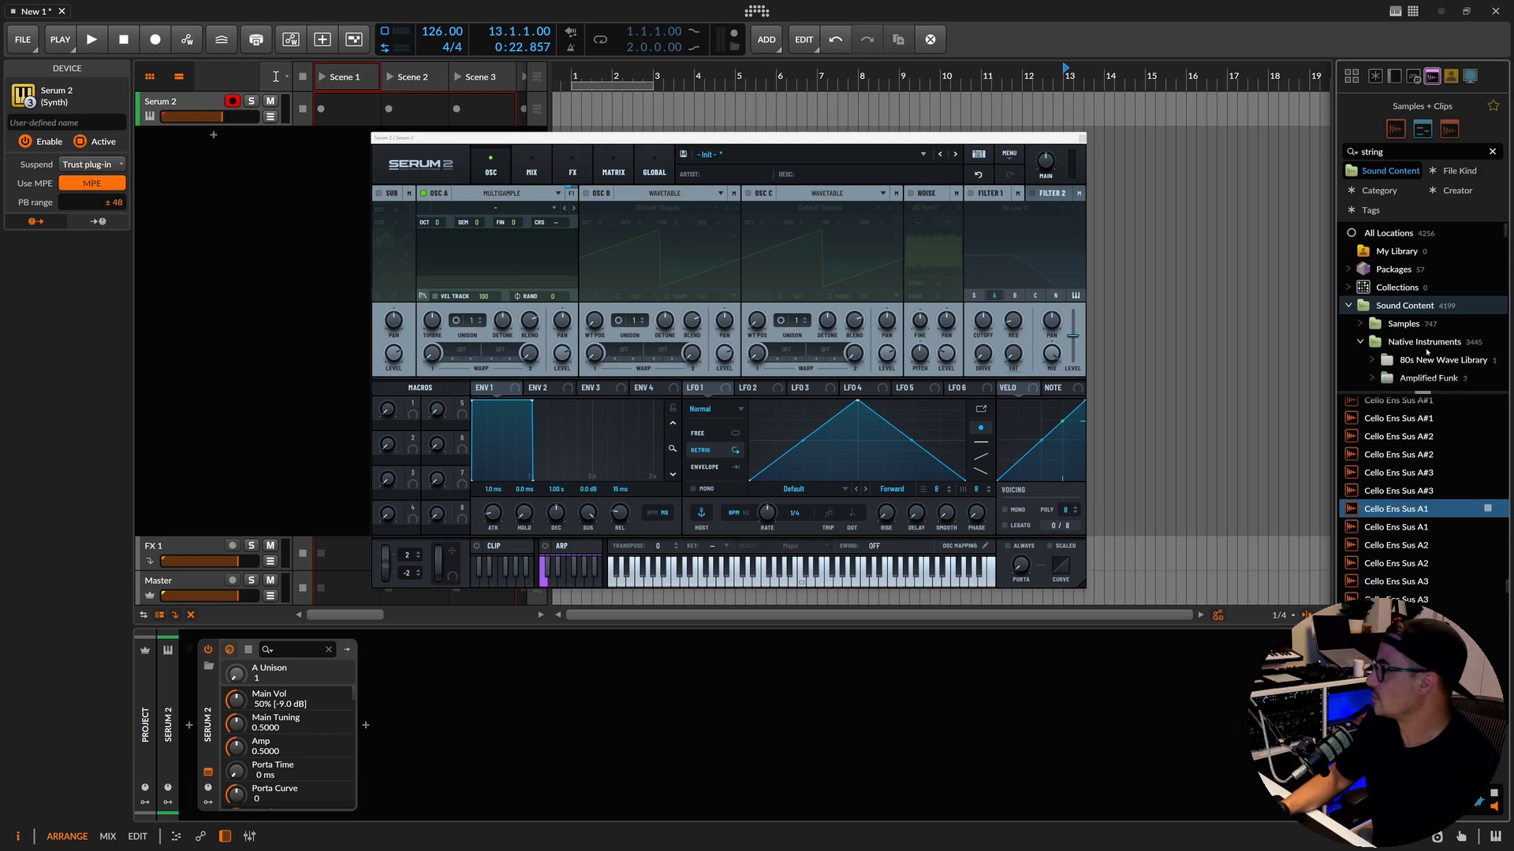
pyautogui.scroll(-2, 1426, 359)
pyautogui.scroll(-2, 1441, 370)
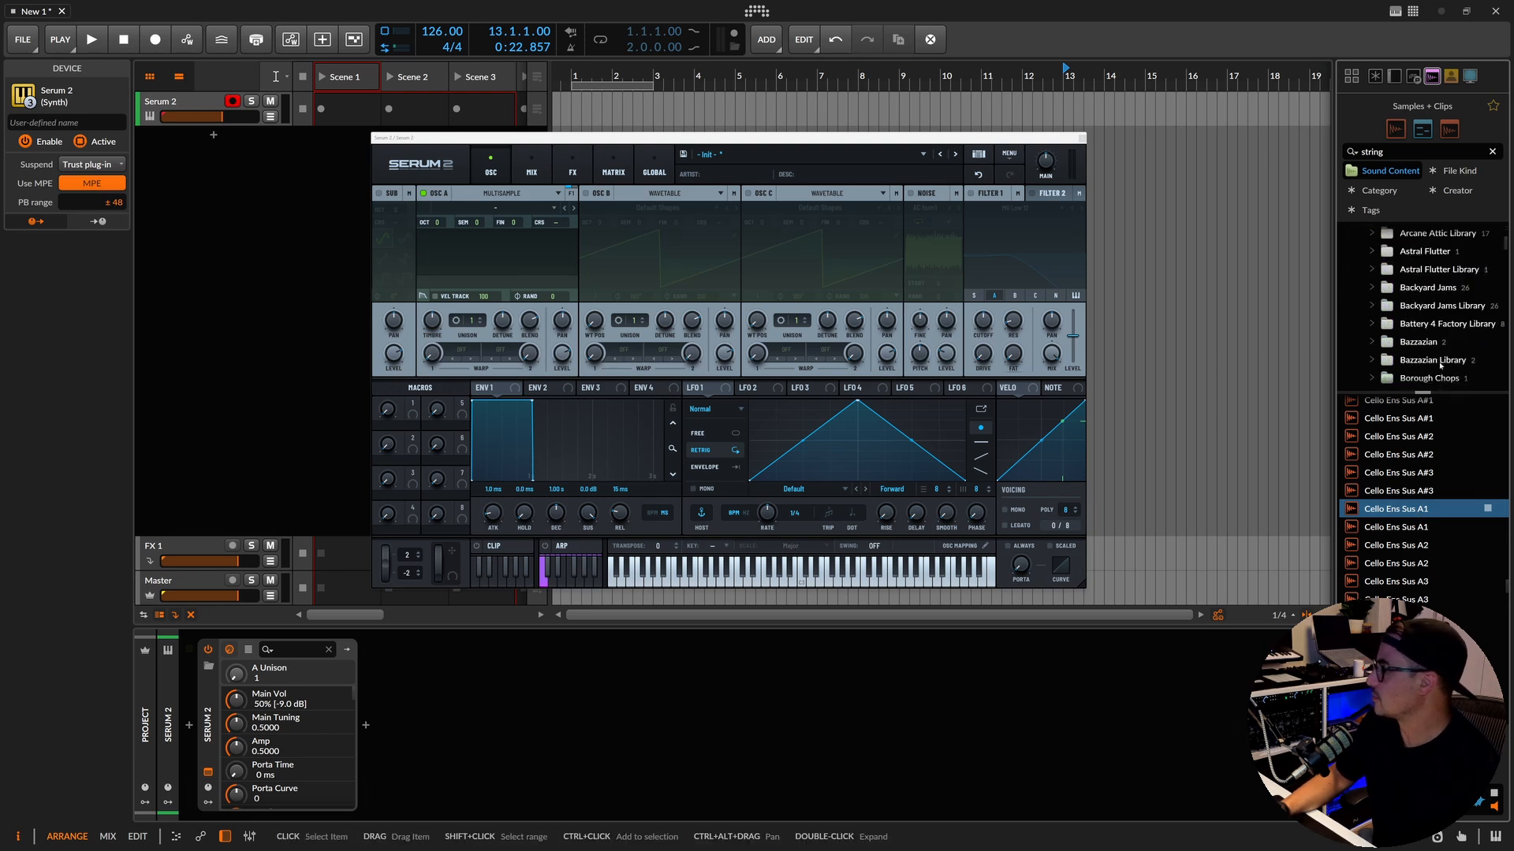
pyautogui.scroll(-6, 1441, 365)
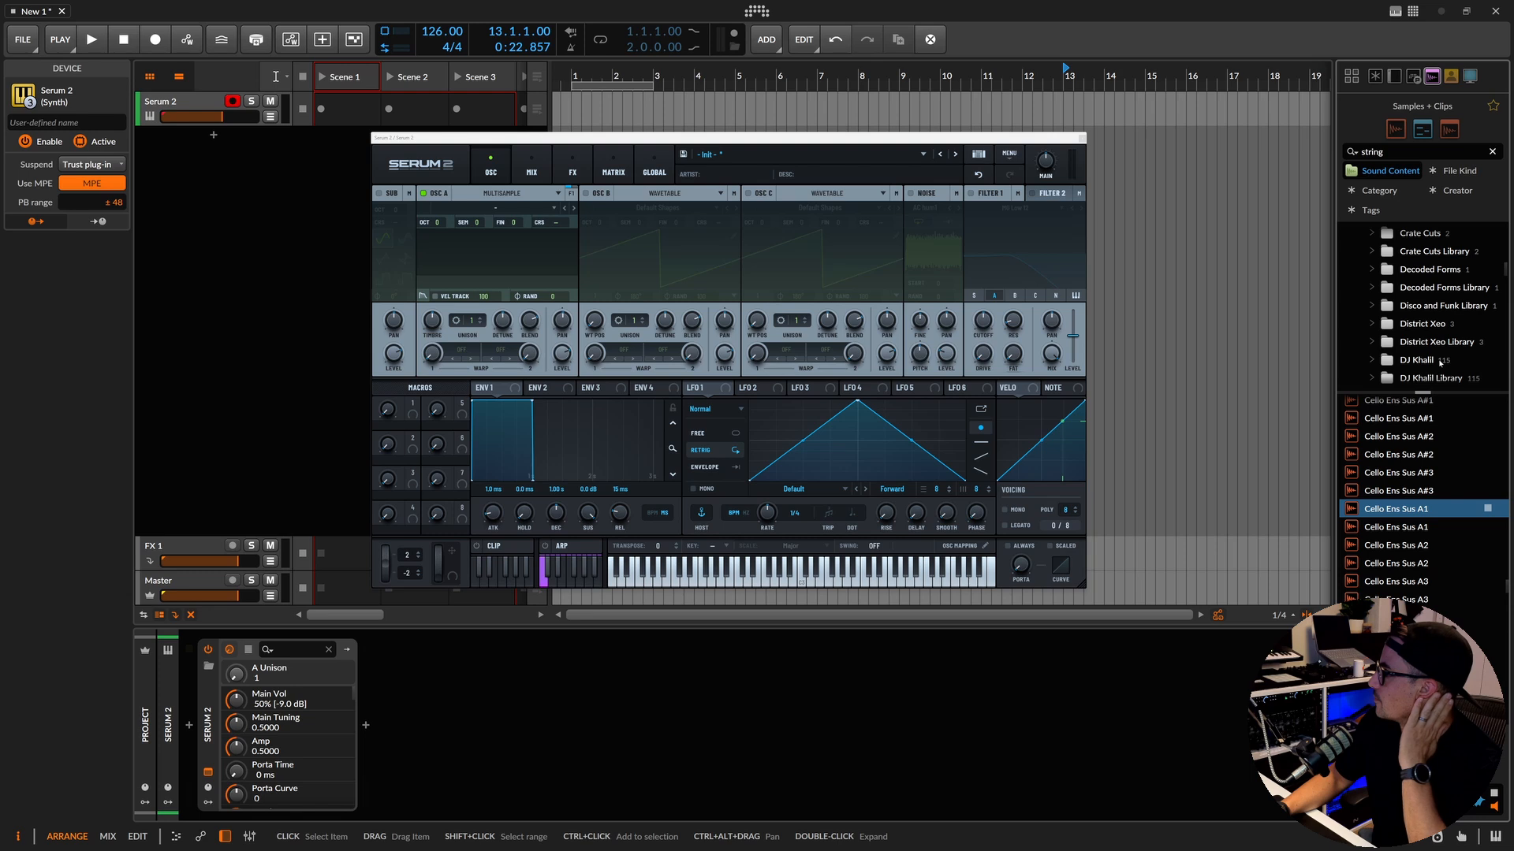
# Add one Cello Ens Sus sample per note to the selection, skipping duplicates, continuing from A2 through A3, B1, B2, B3 and onward.
pyautogui.keyDown('ctrl'); pyautogui.click(1482, 545); pyautogui.keyUp('ctrl')
pyautogui.keyDown('ctrl'); pyautogui.click(1487, 581); pyautogui.keyUp('ctrl')
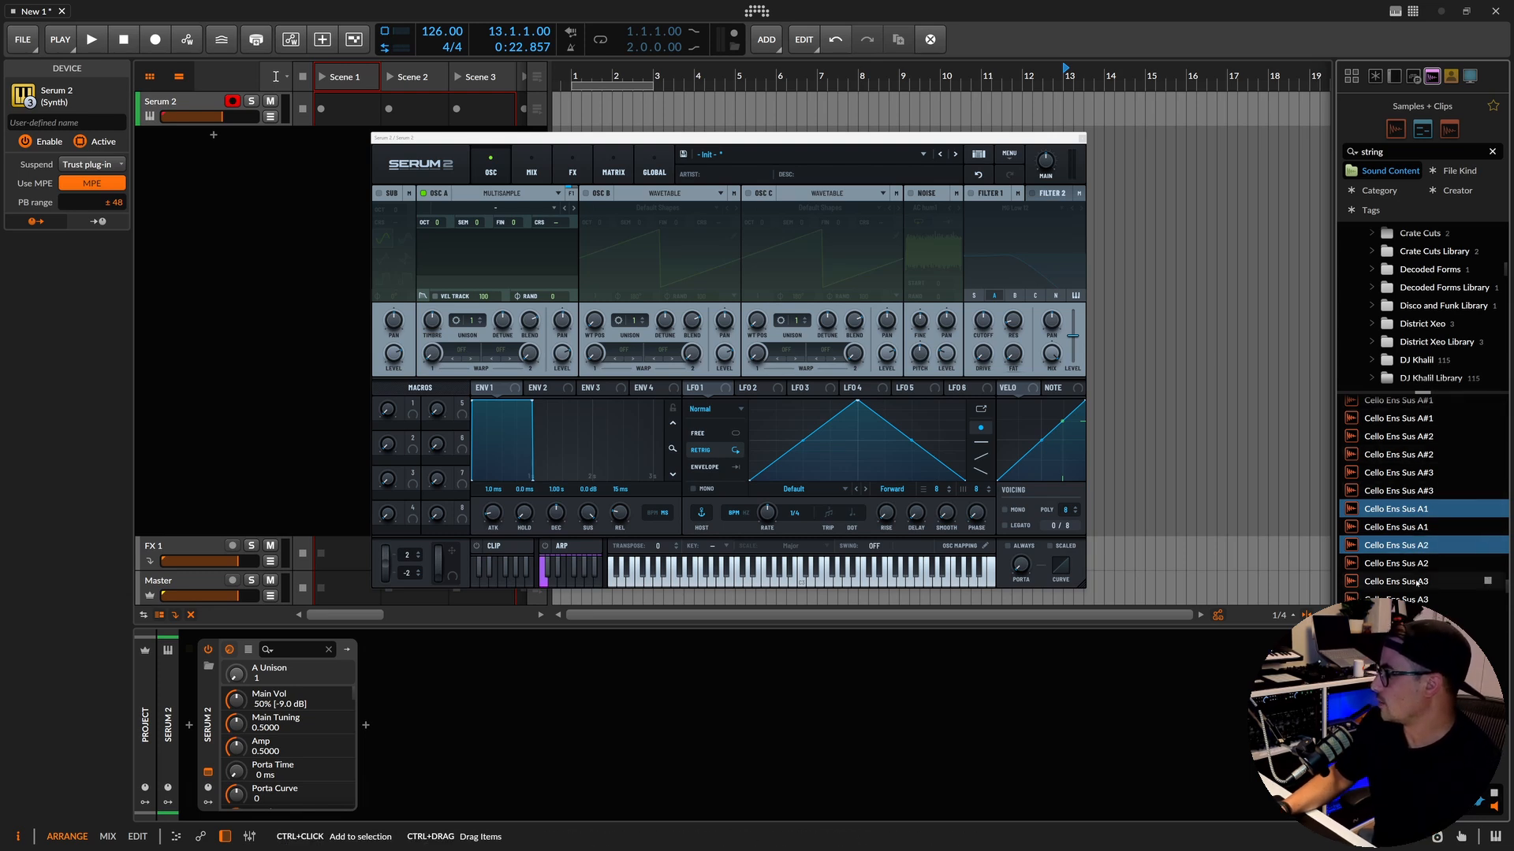
pyautogui.keyDown('ctrl'); pyautogui.click(1423, 617); pyautogui.keyUp('ctrl')
pyautogui.scroll(-2, 1423, 610)
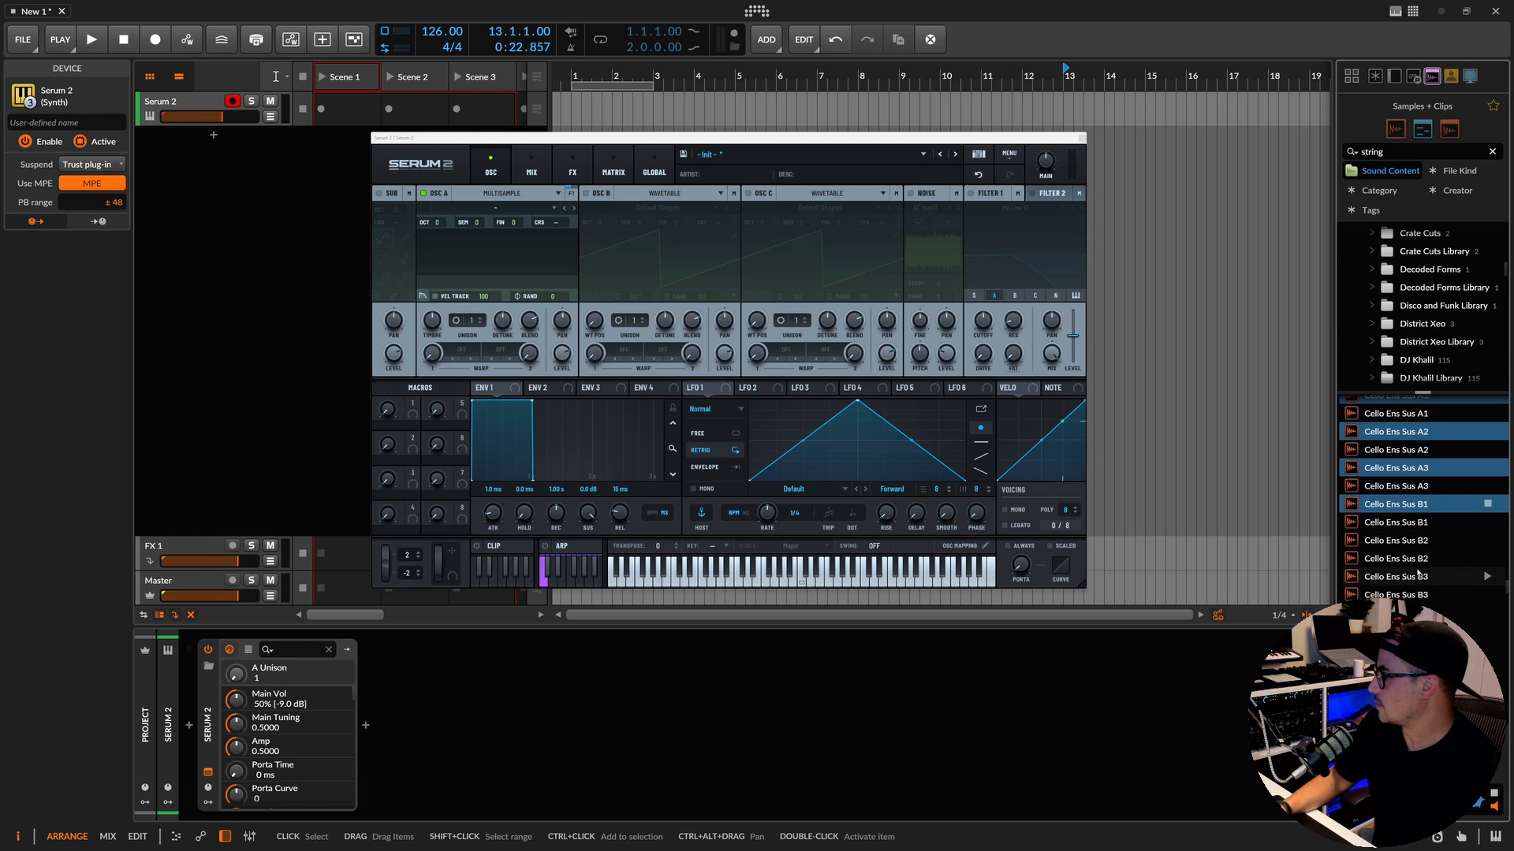
pyautogui.keyDown('ctrl'); pyautogui.click(1420, 545); pyautogui.keyUp('ctrl')
pyautogui.keyDown('ctrl'); pyautogui.click(1420, 578); pyautogui.keyUp('ctrl')
pyautogui.keyDown('ctrl'); pyautogui.click(1420, 613); pyautogui.keyUp('ctrl')
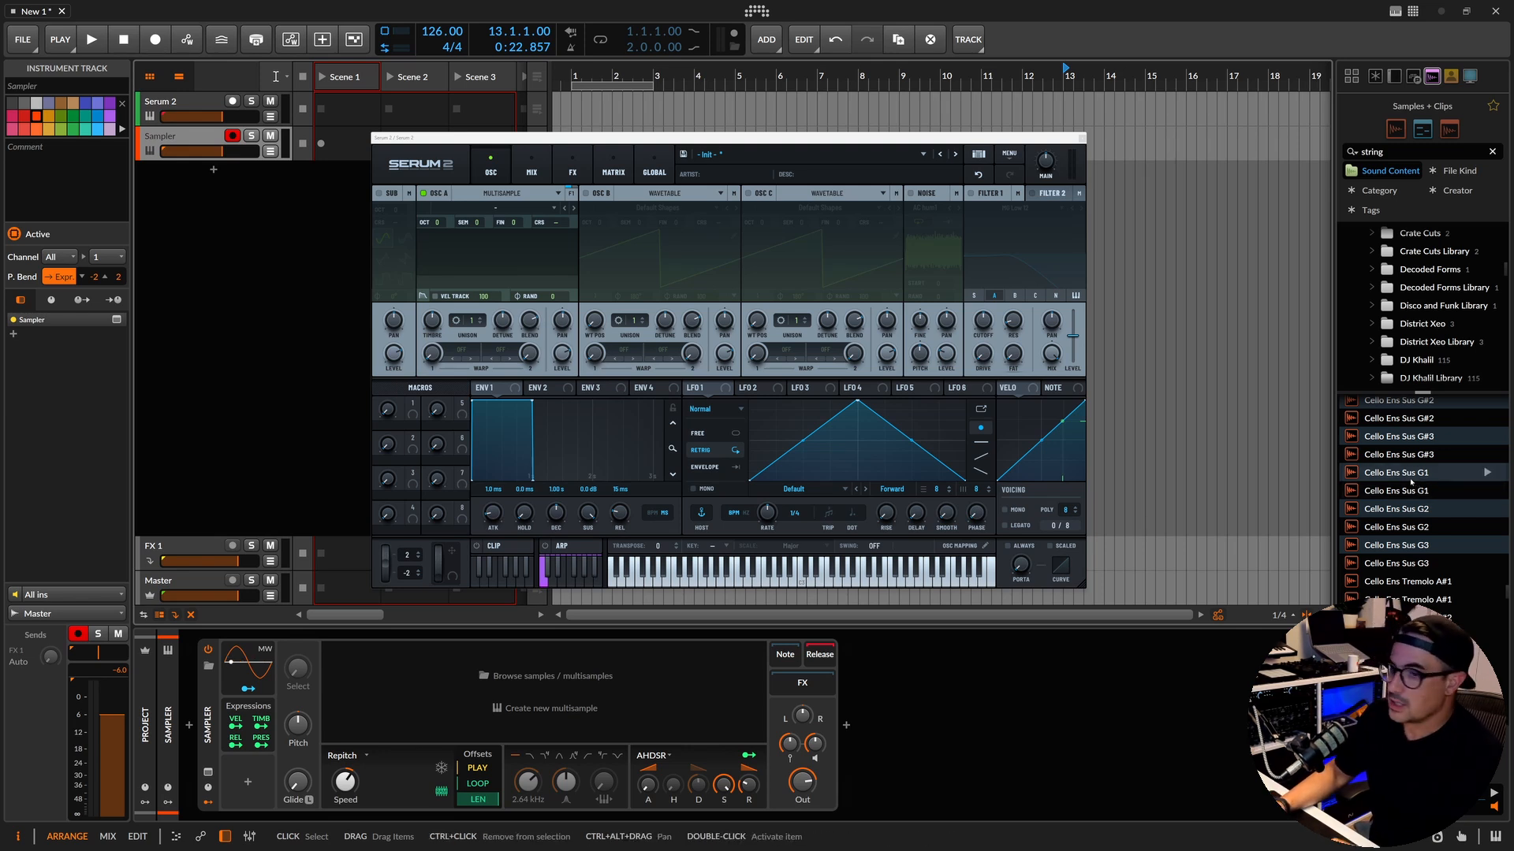
# Load the selected Cello Ens Sus samples into the Sampler as a multisample and open its zone editor.
pyautogui.moveTo(1411, 481); pyautogui.dragTo(458, 676)
pyautogui.moveTo(542, 707); pyautogui.dragTo(544, 706)
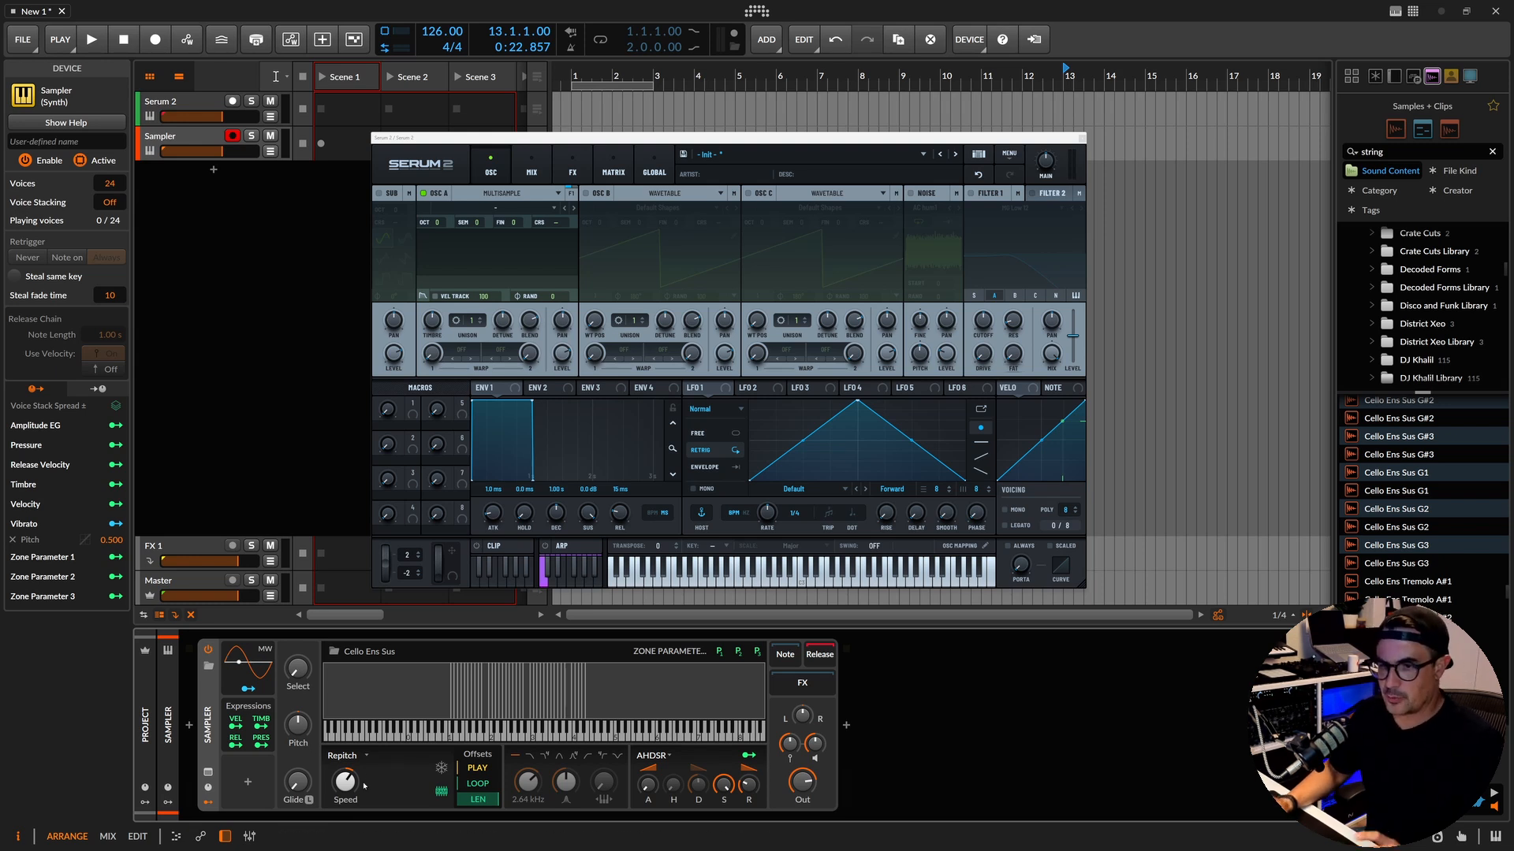
pyautogui.click(208, 774)
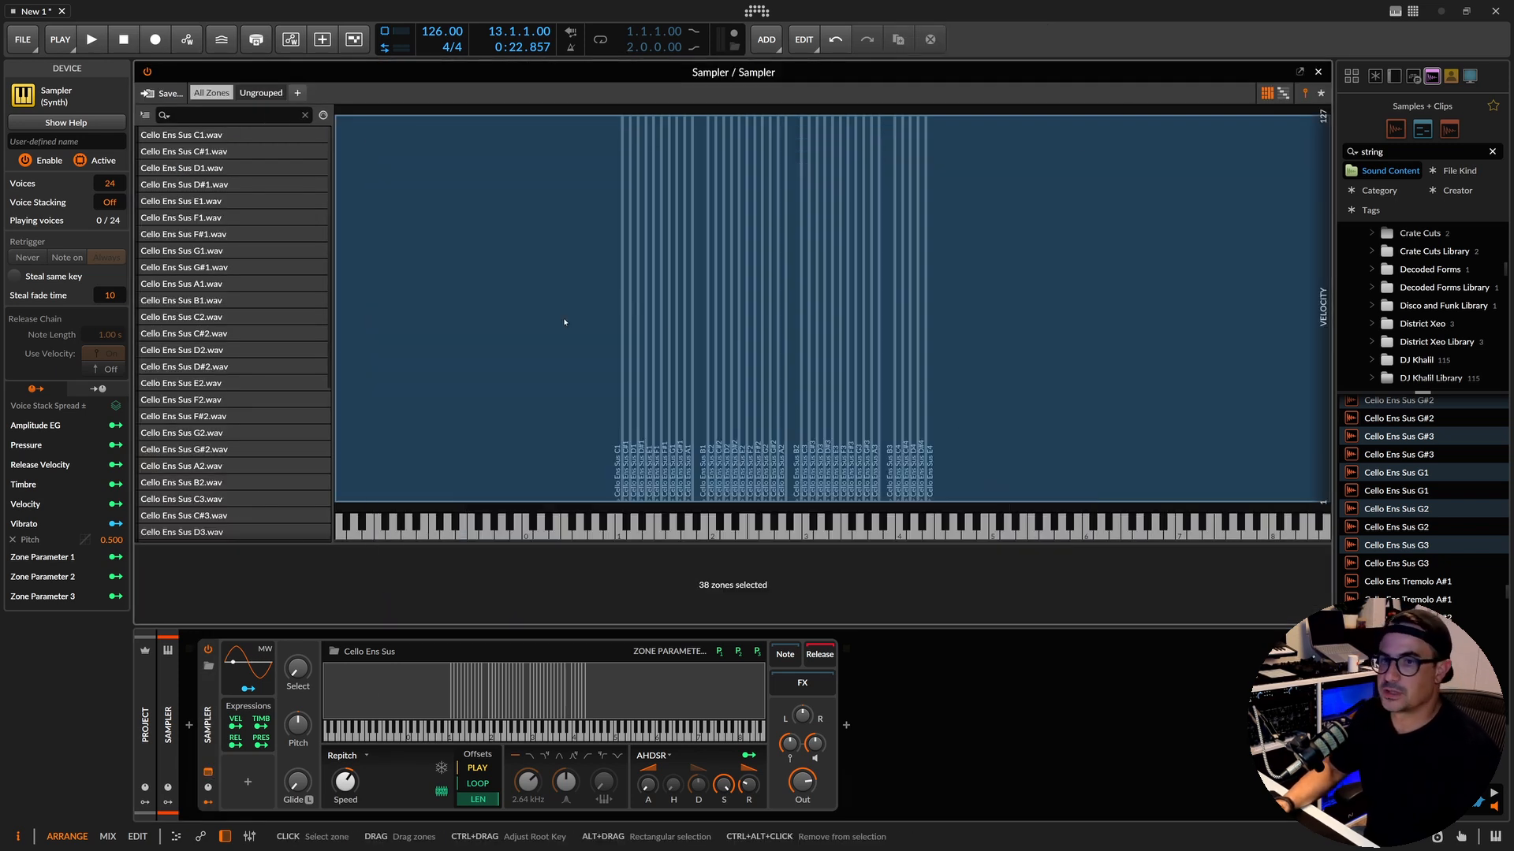
pyautogui.scroll(-3, 237, 331)
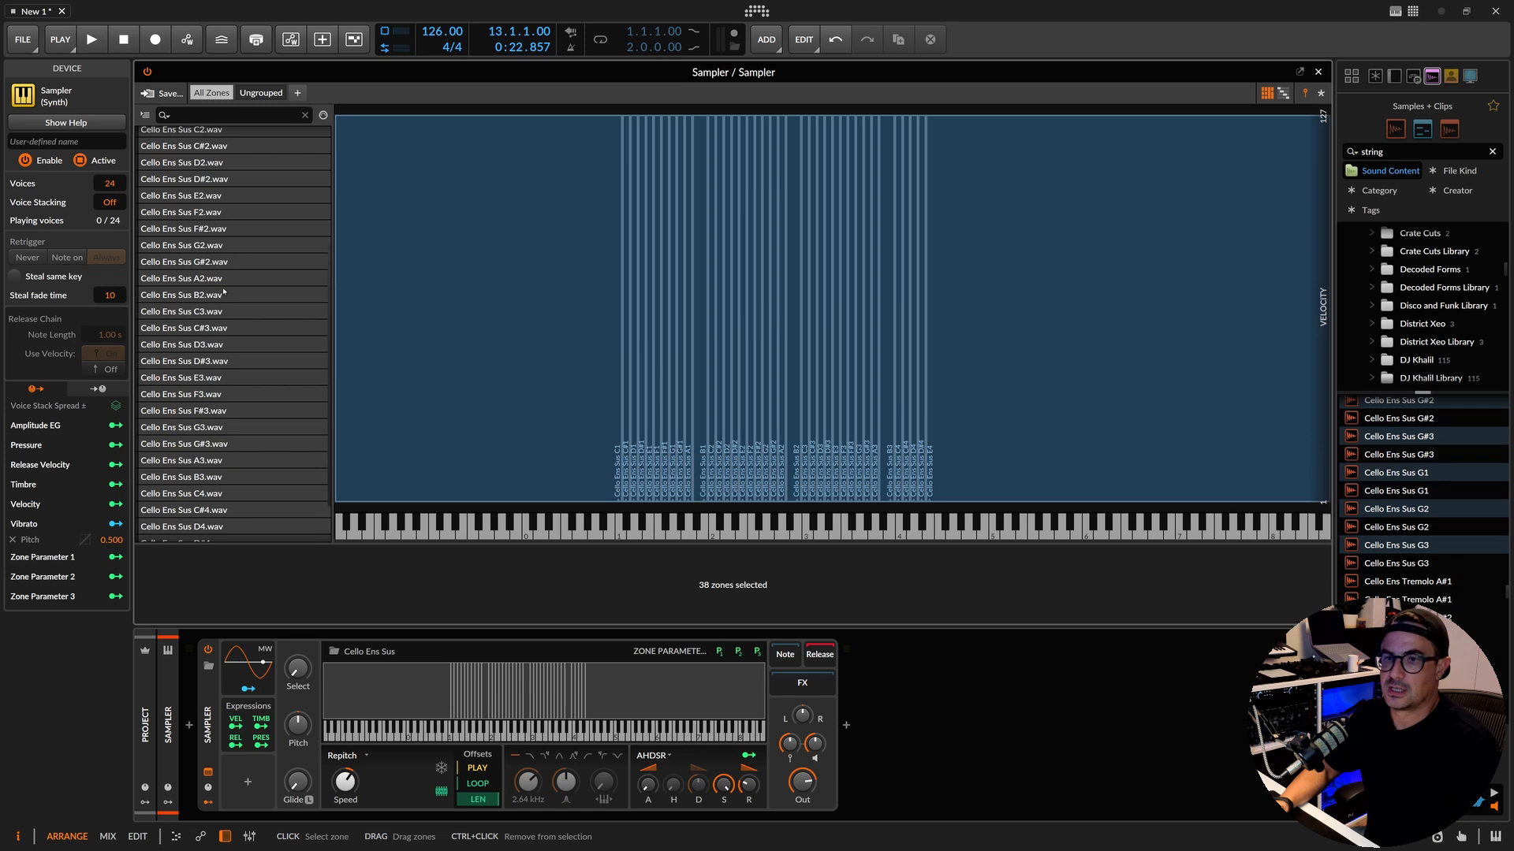
# Turn on looping for all zones with loop start 1.38 s, loop end 10.0 s and crossfade 100 %.
pyautogui.click(237, 183)
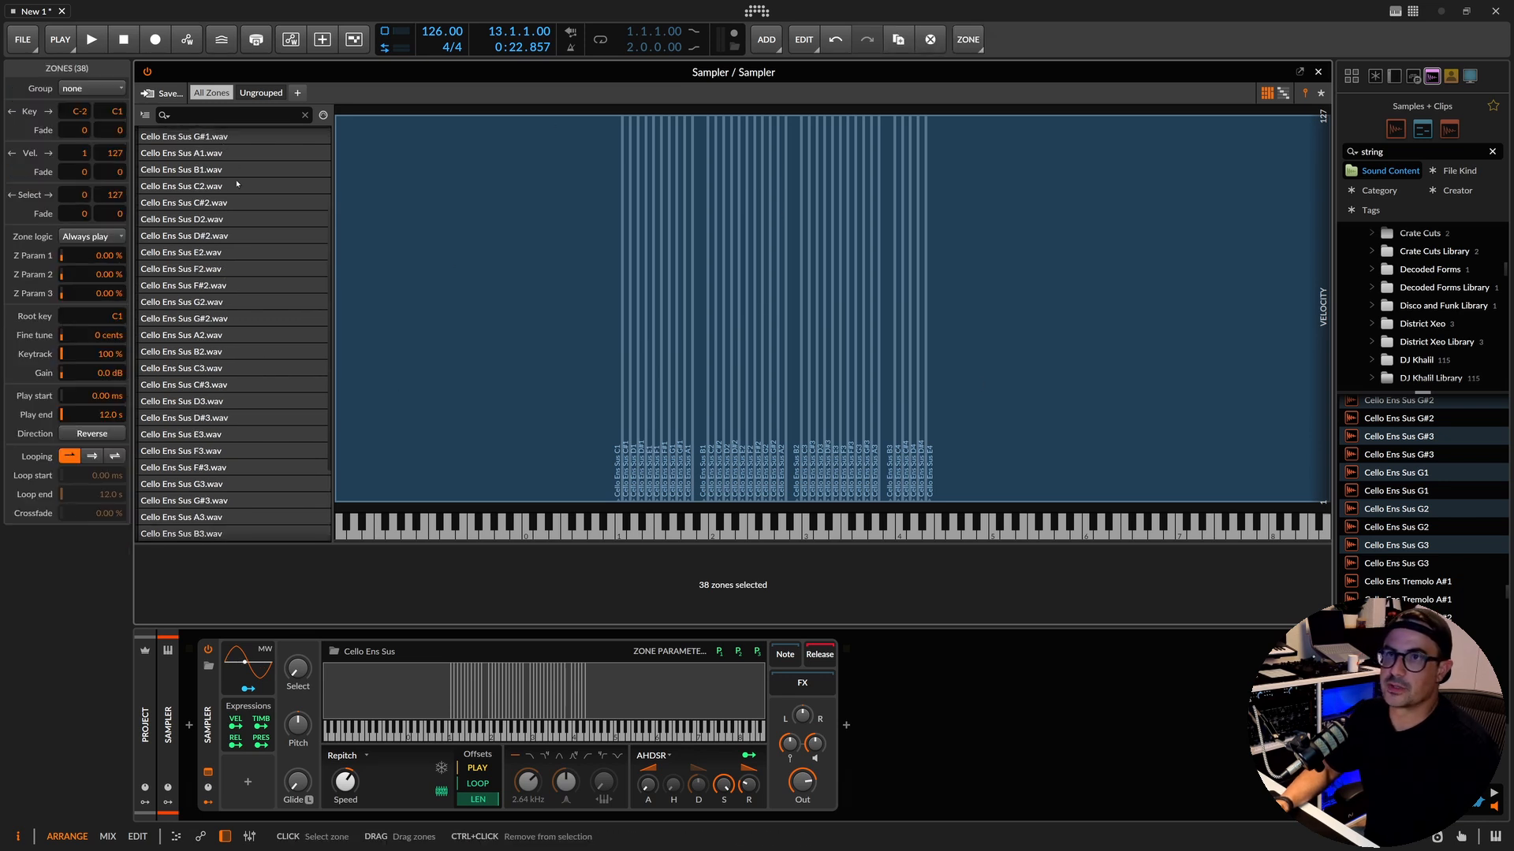
pyautogui.hotkey('ctrl', 'a')
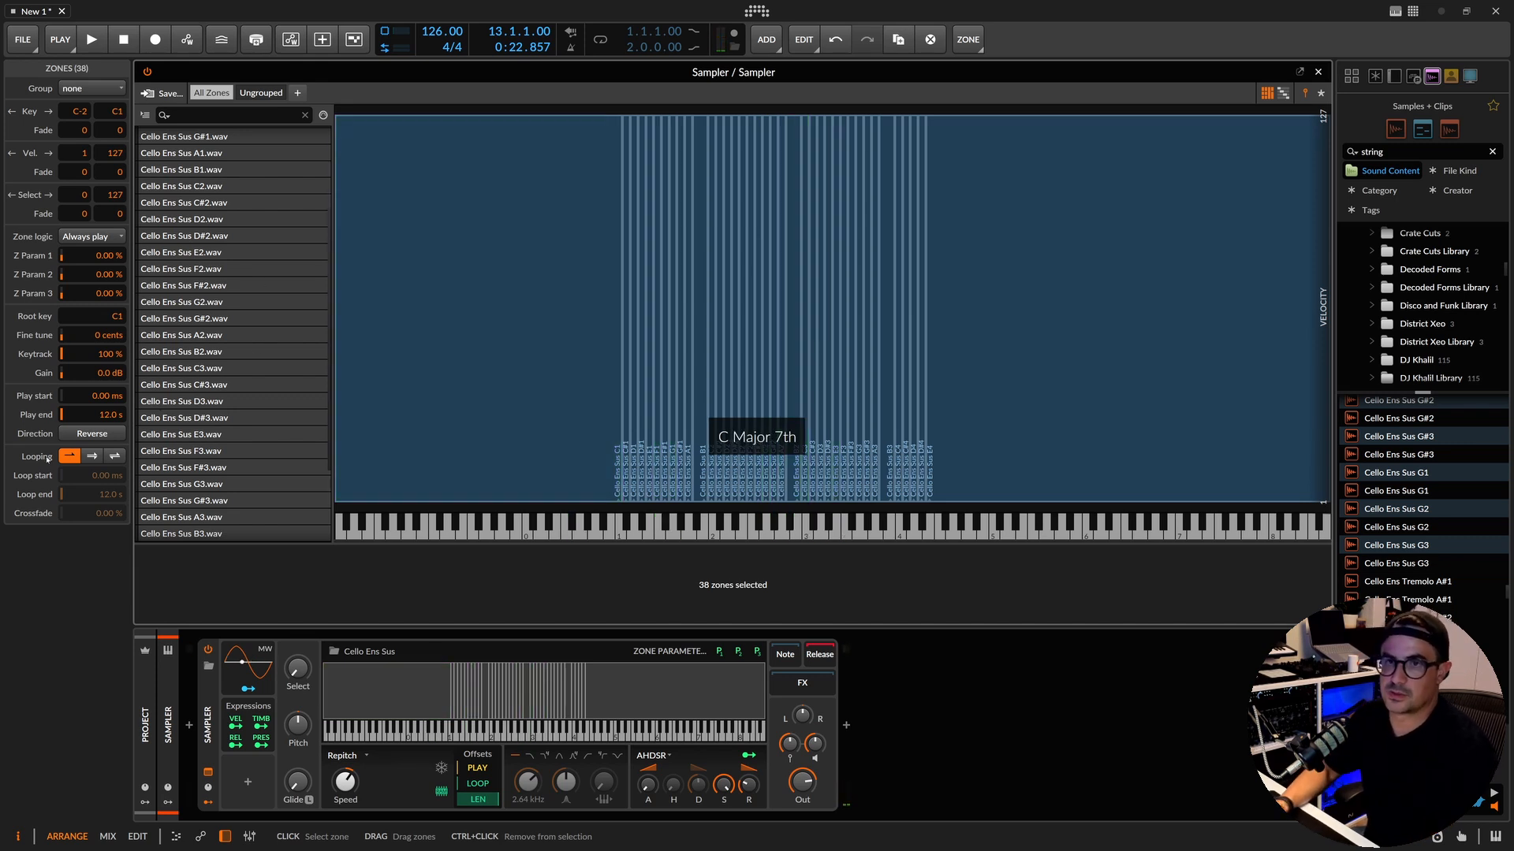
pyautogui.click(92, 455)
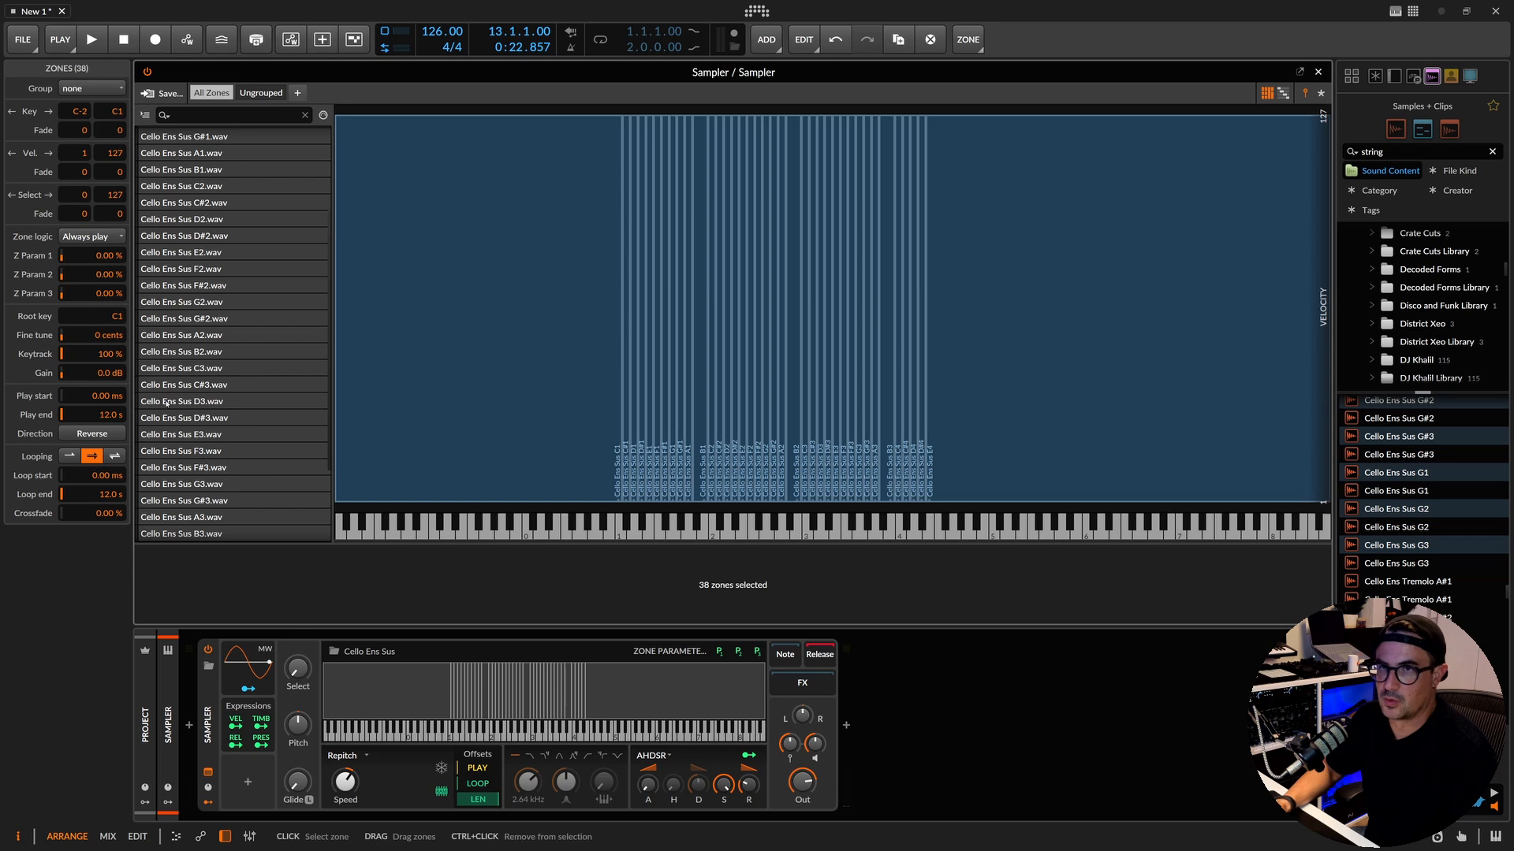
pyautogui.moveTo(110, 495); pyautogui.dragTo(110, 505)
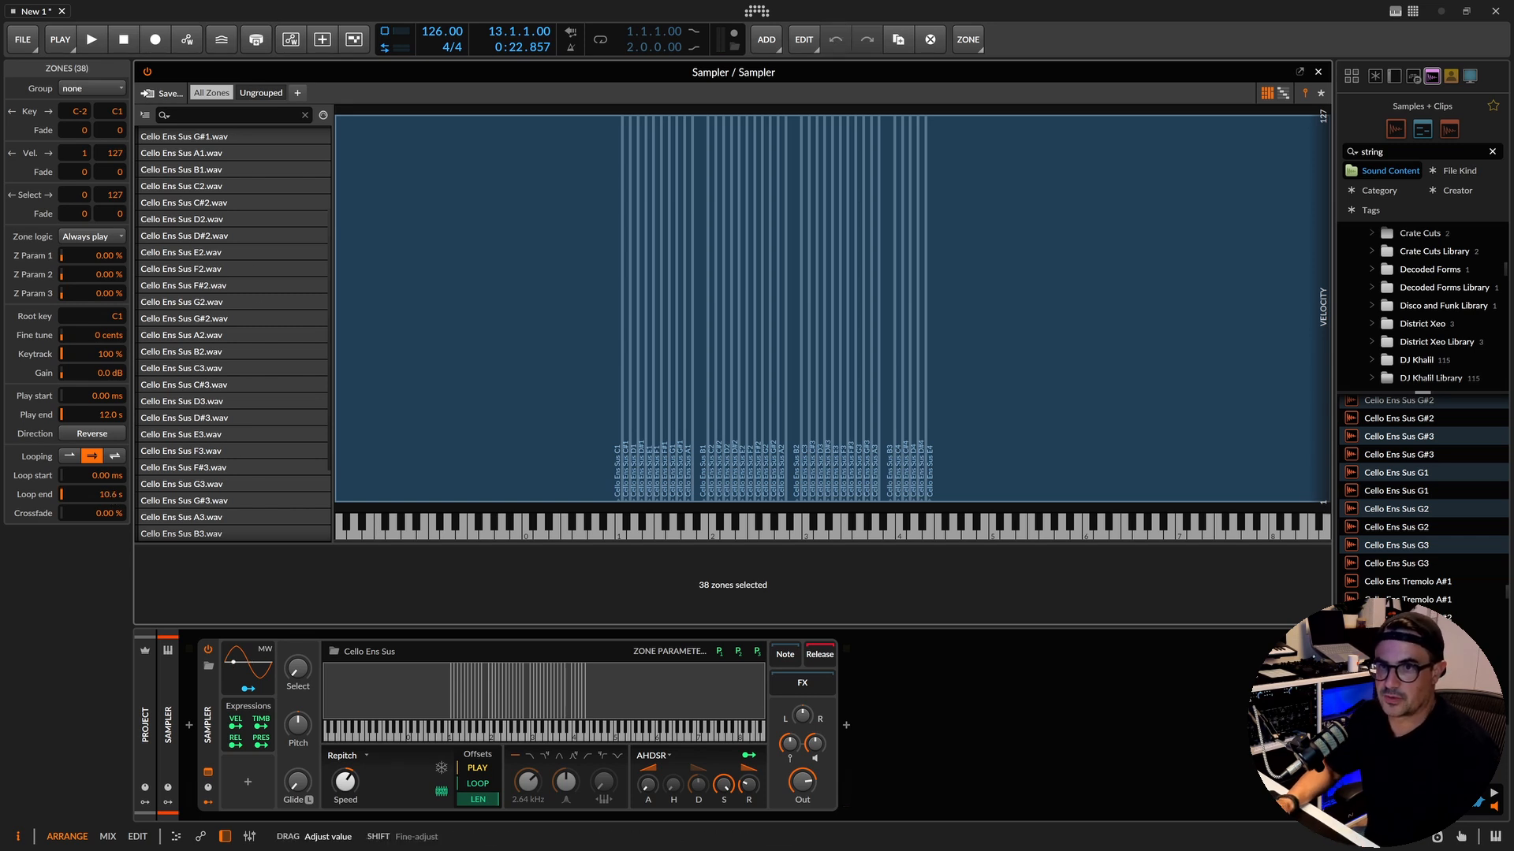
pyautogui.moveTo(110, 505); pyautogui.dragTo(107, 470)
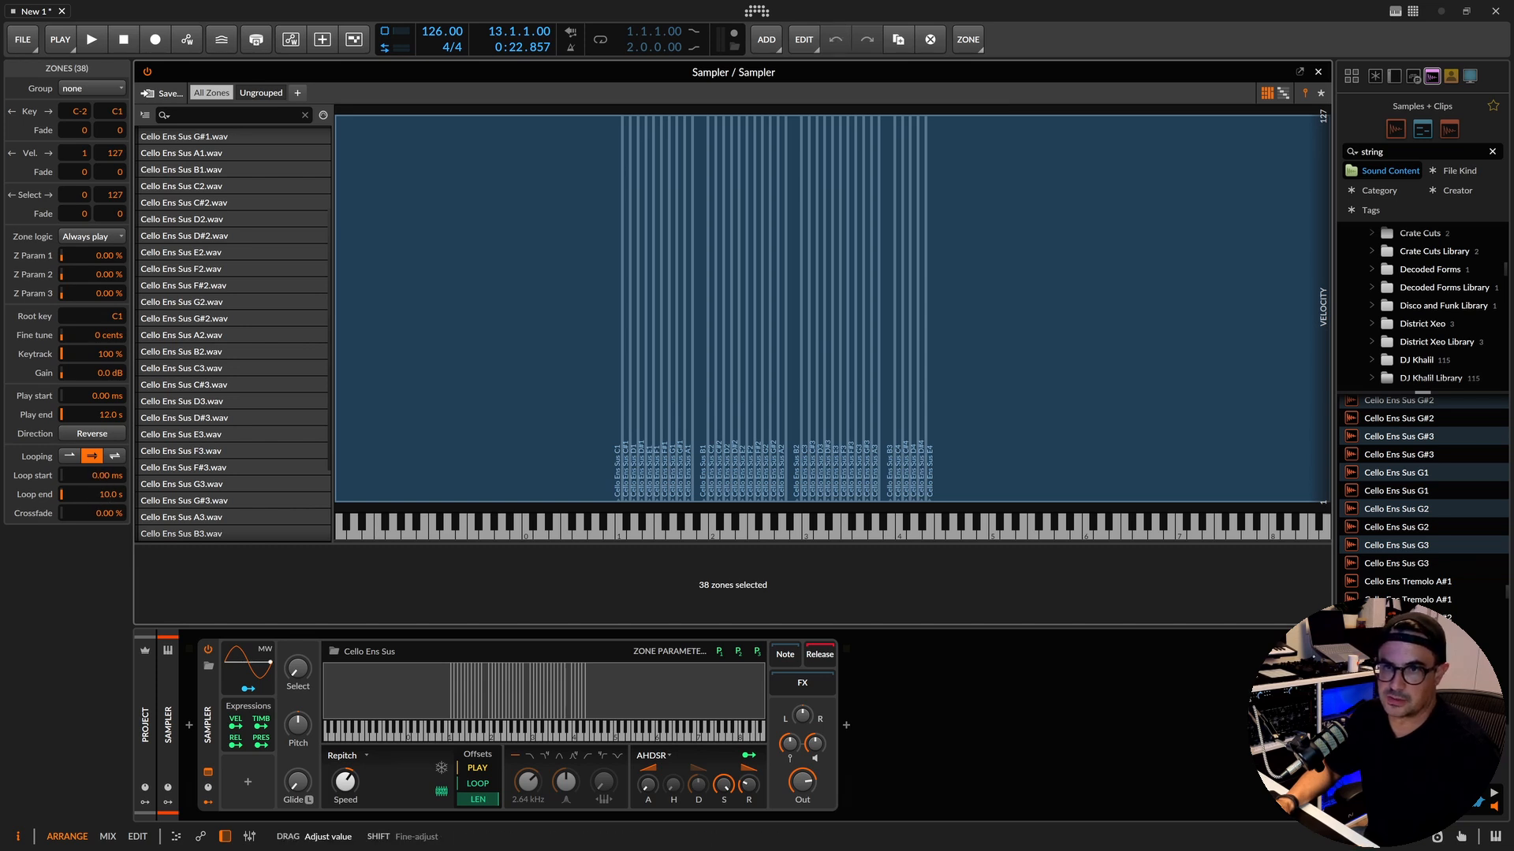
pyautogui.moveTo(106, 470); pyautogui.dragTo(109, 400)
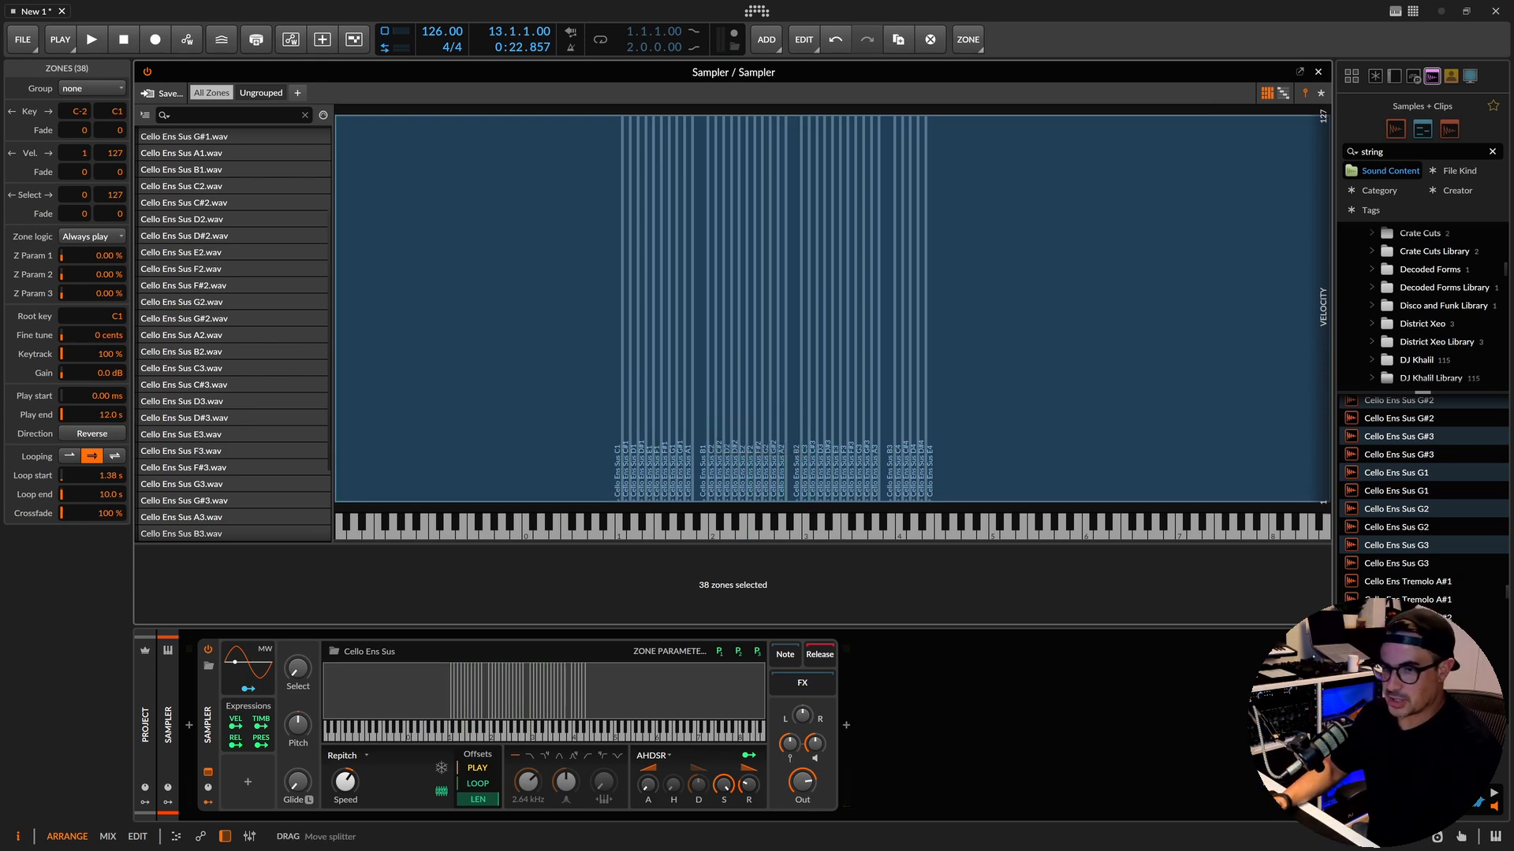
pyautogui.click(202, 733)
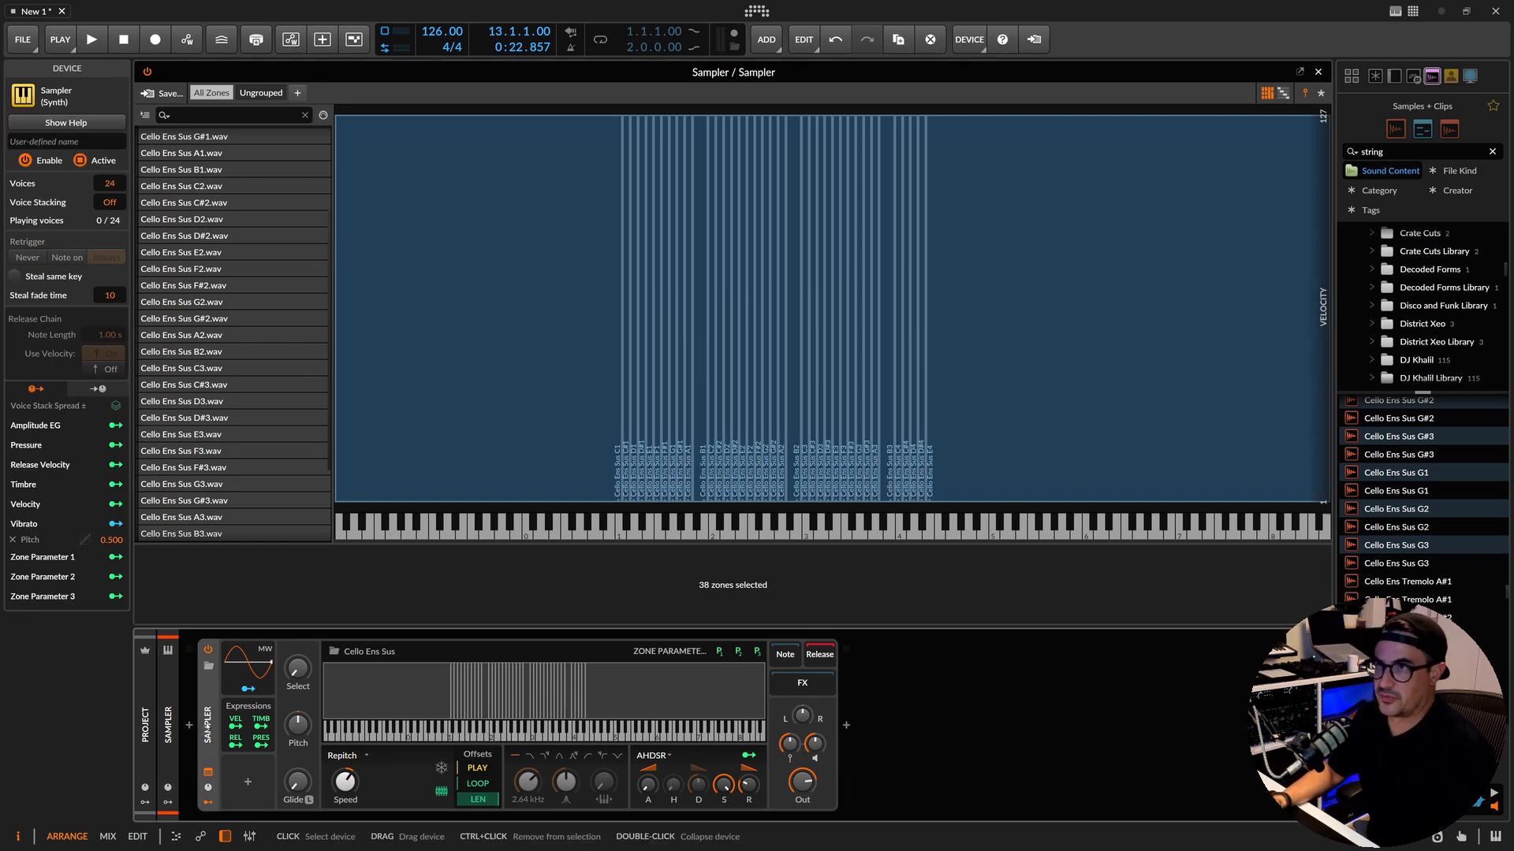
pyautogui.rightClick(206, 734)
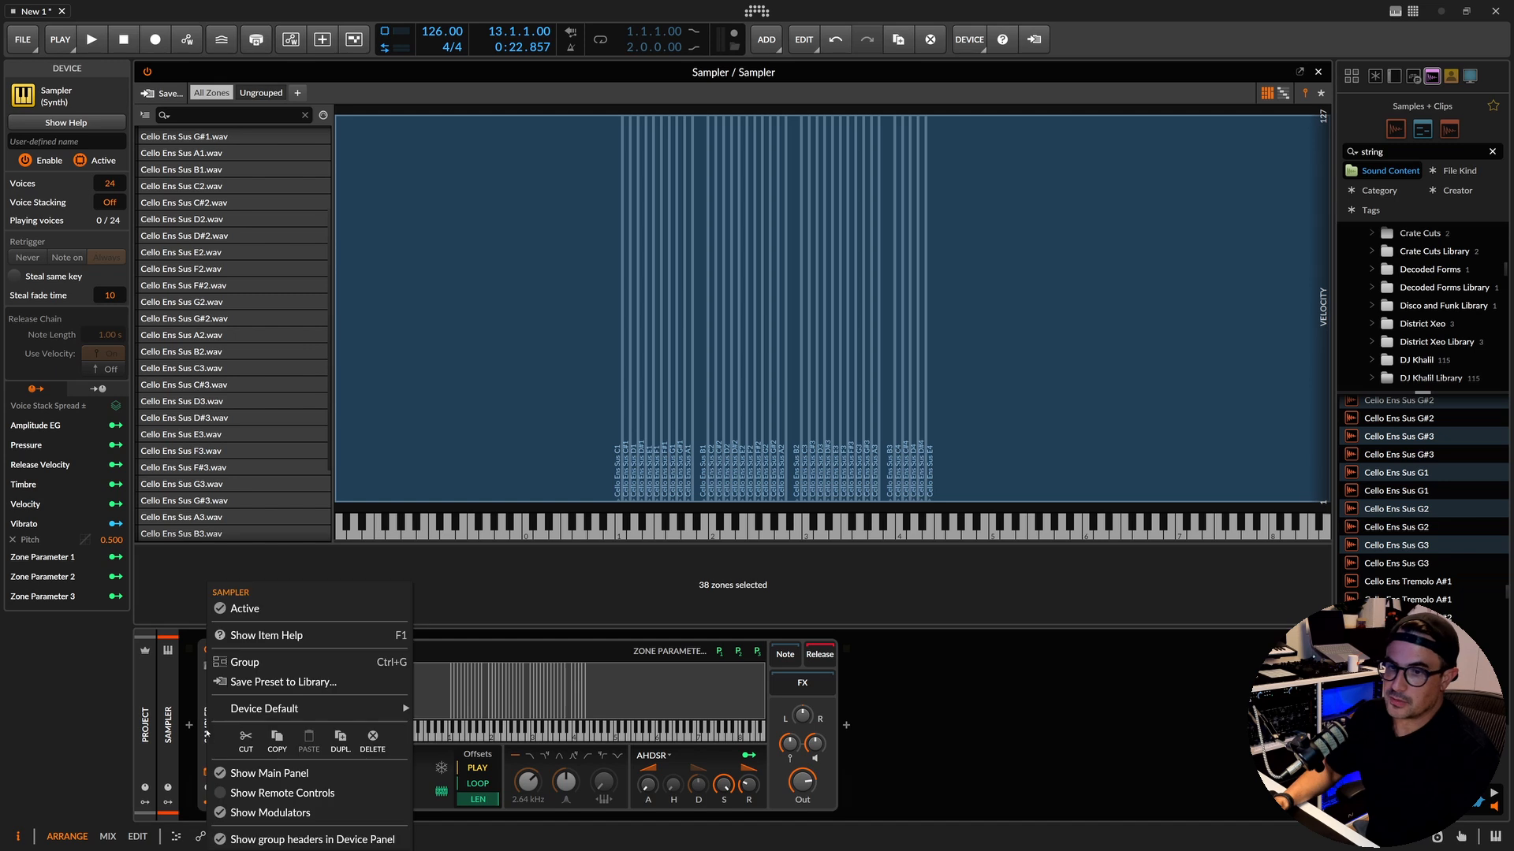
pyautogui.click(903, 723)
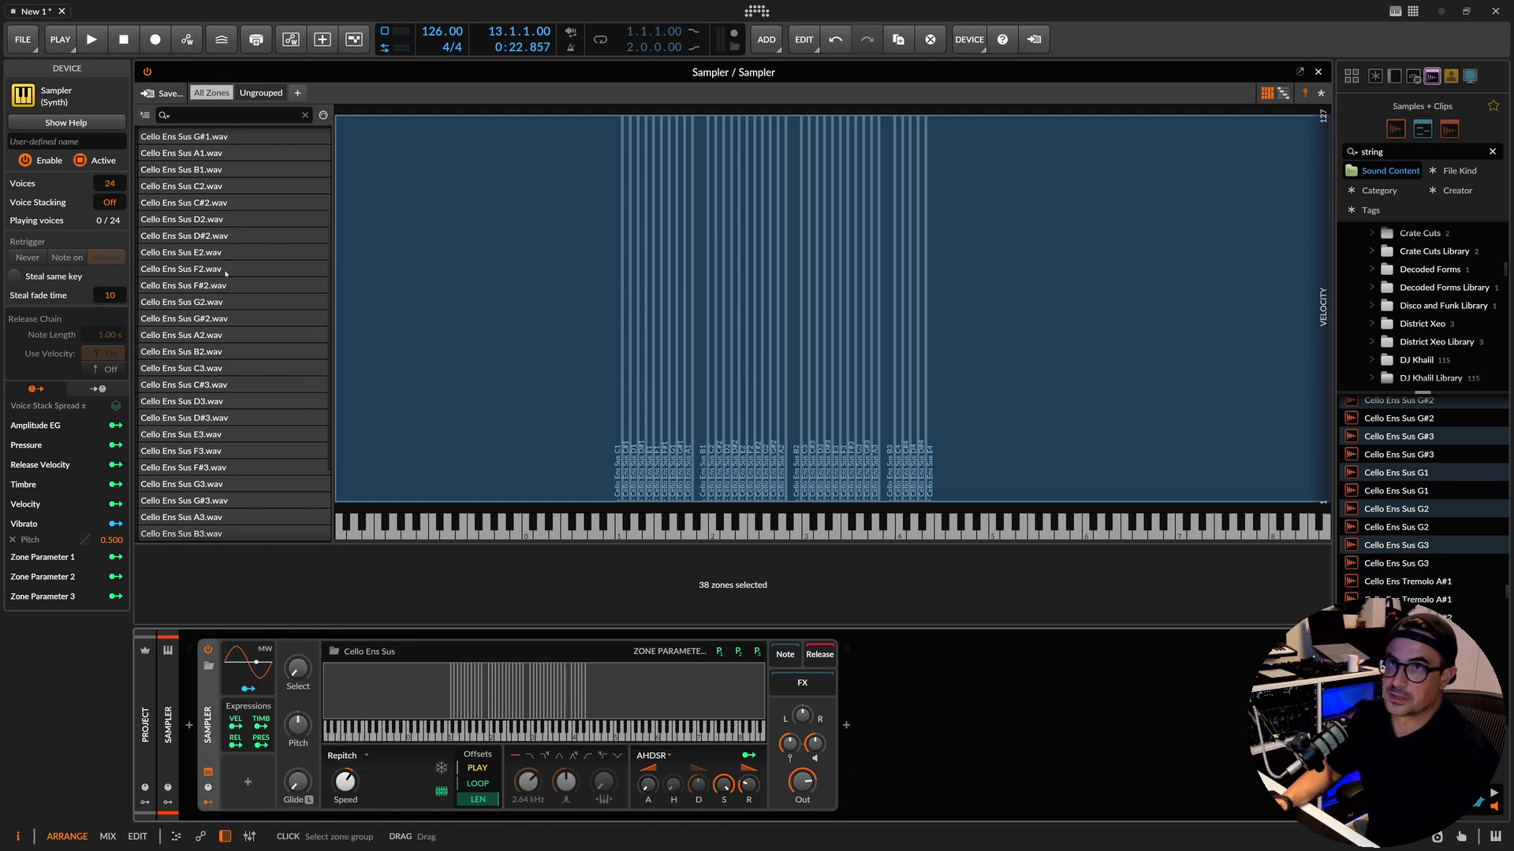
# Save the Cello Ens Sus multisample to the library under the Strings category.
pyautogui.click(168, 91)
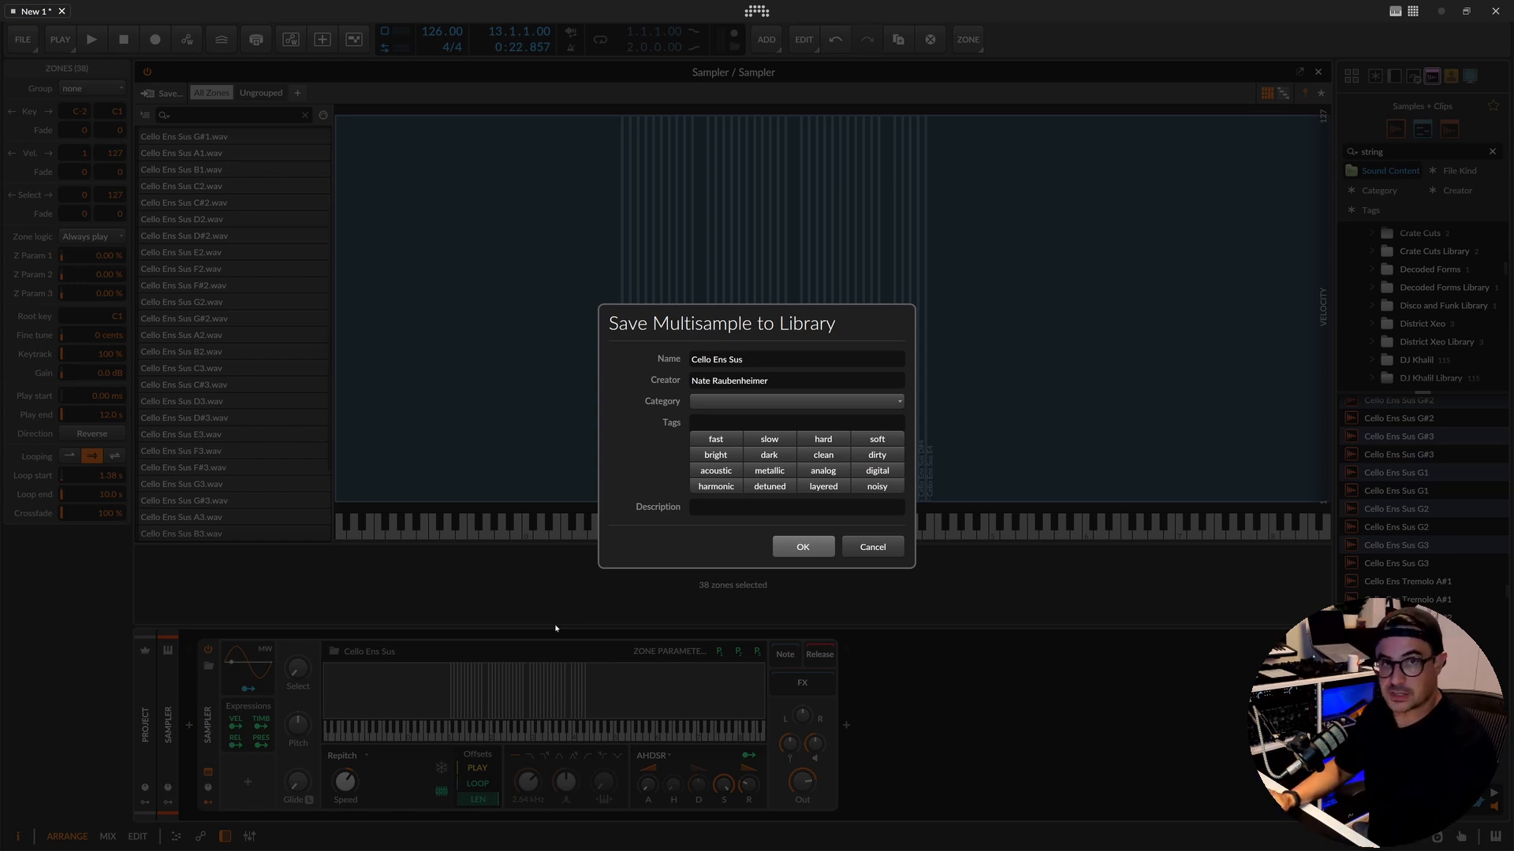
pyautogui.click(867, 401)
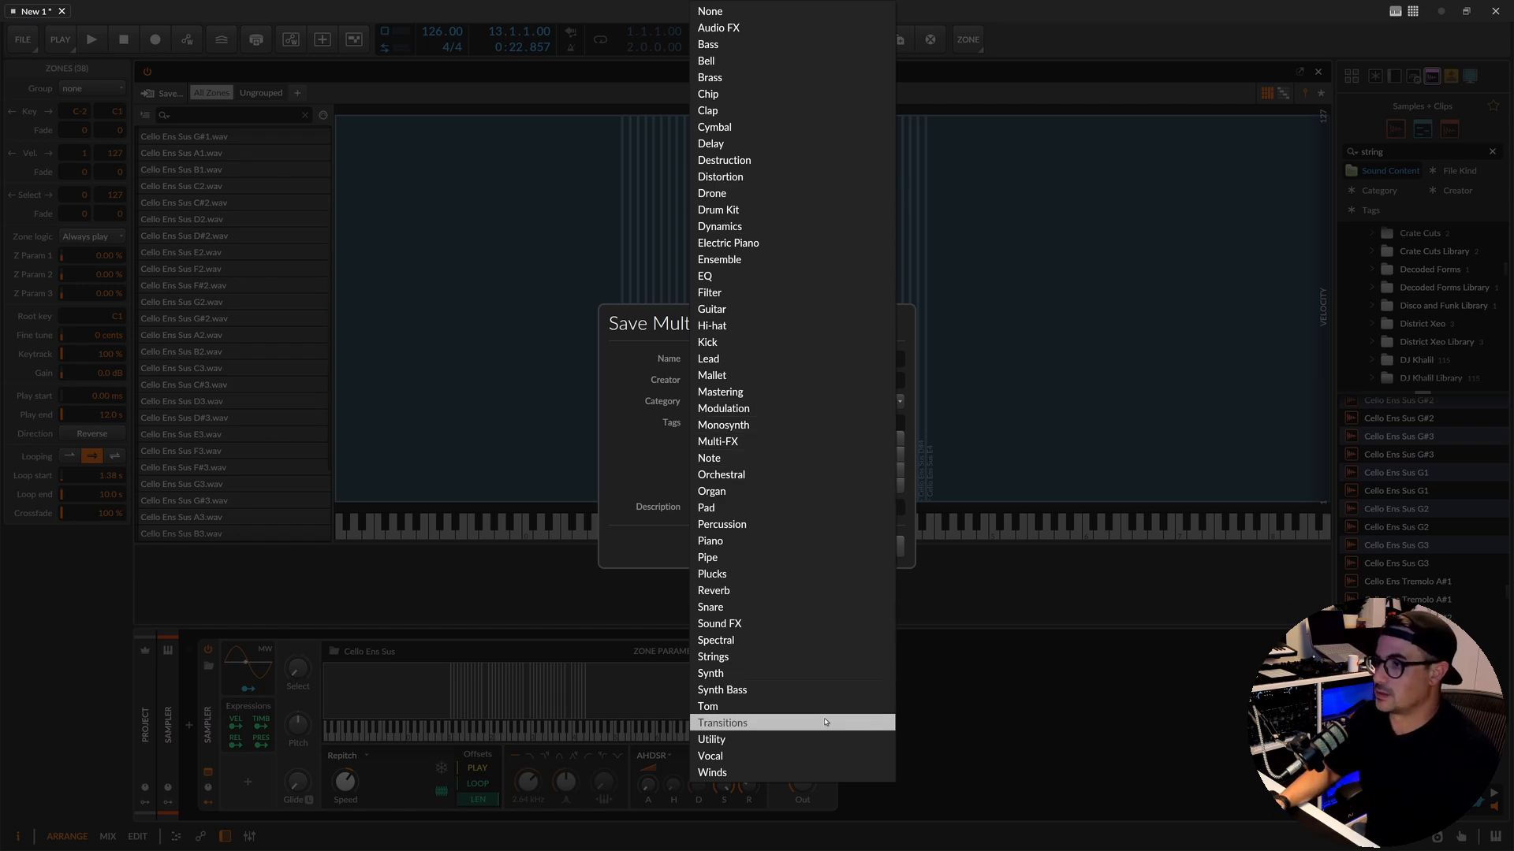
pyautogui.click(851, 657)
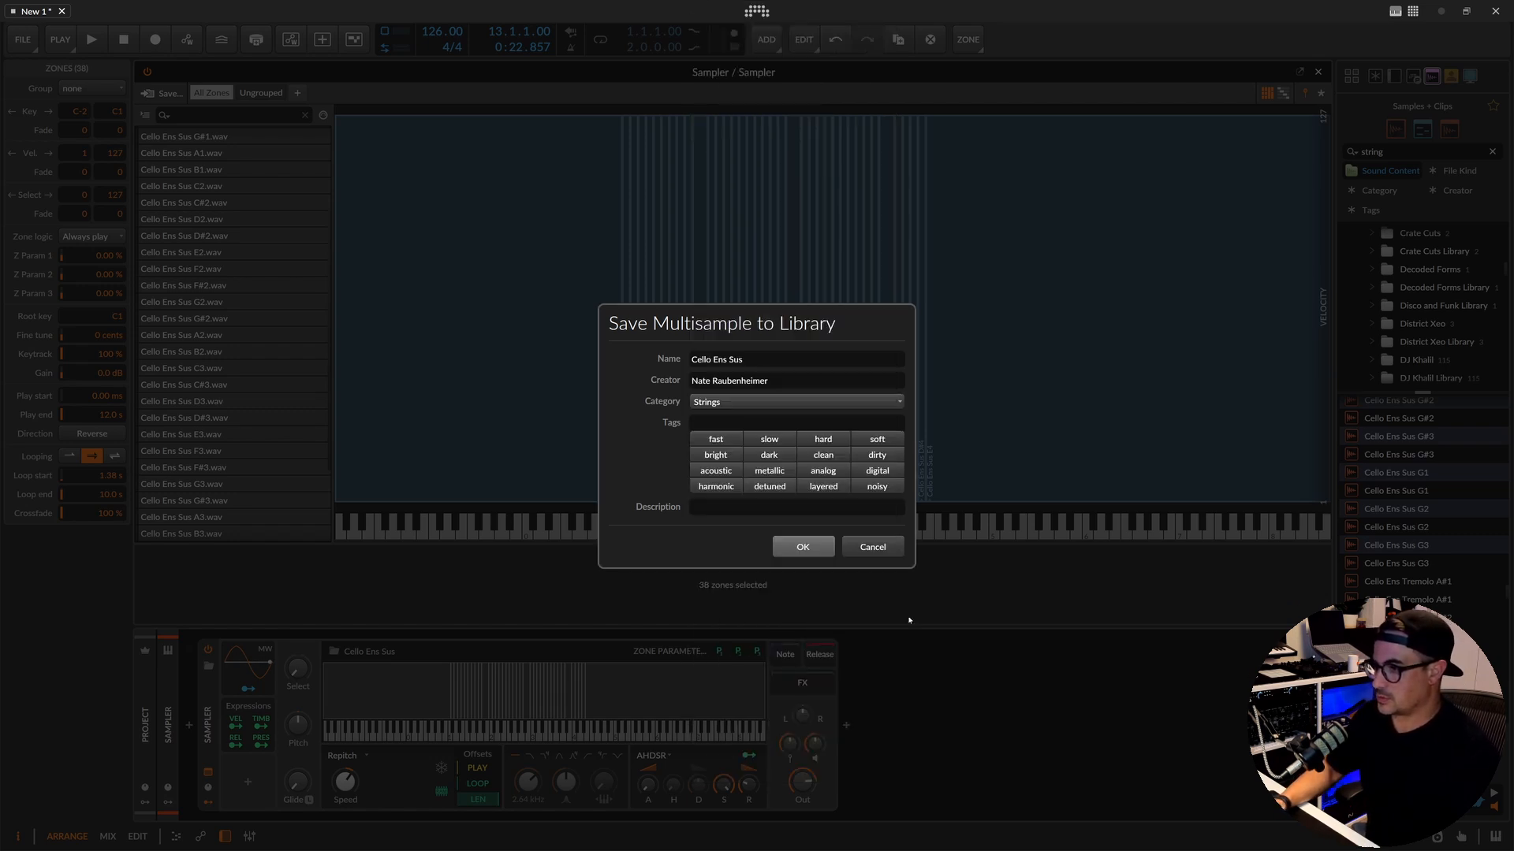
pyautogui.click(804, 546)
pyautogui.click(804, 491)
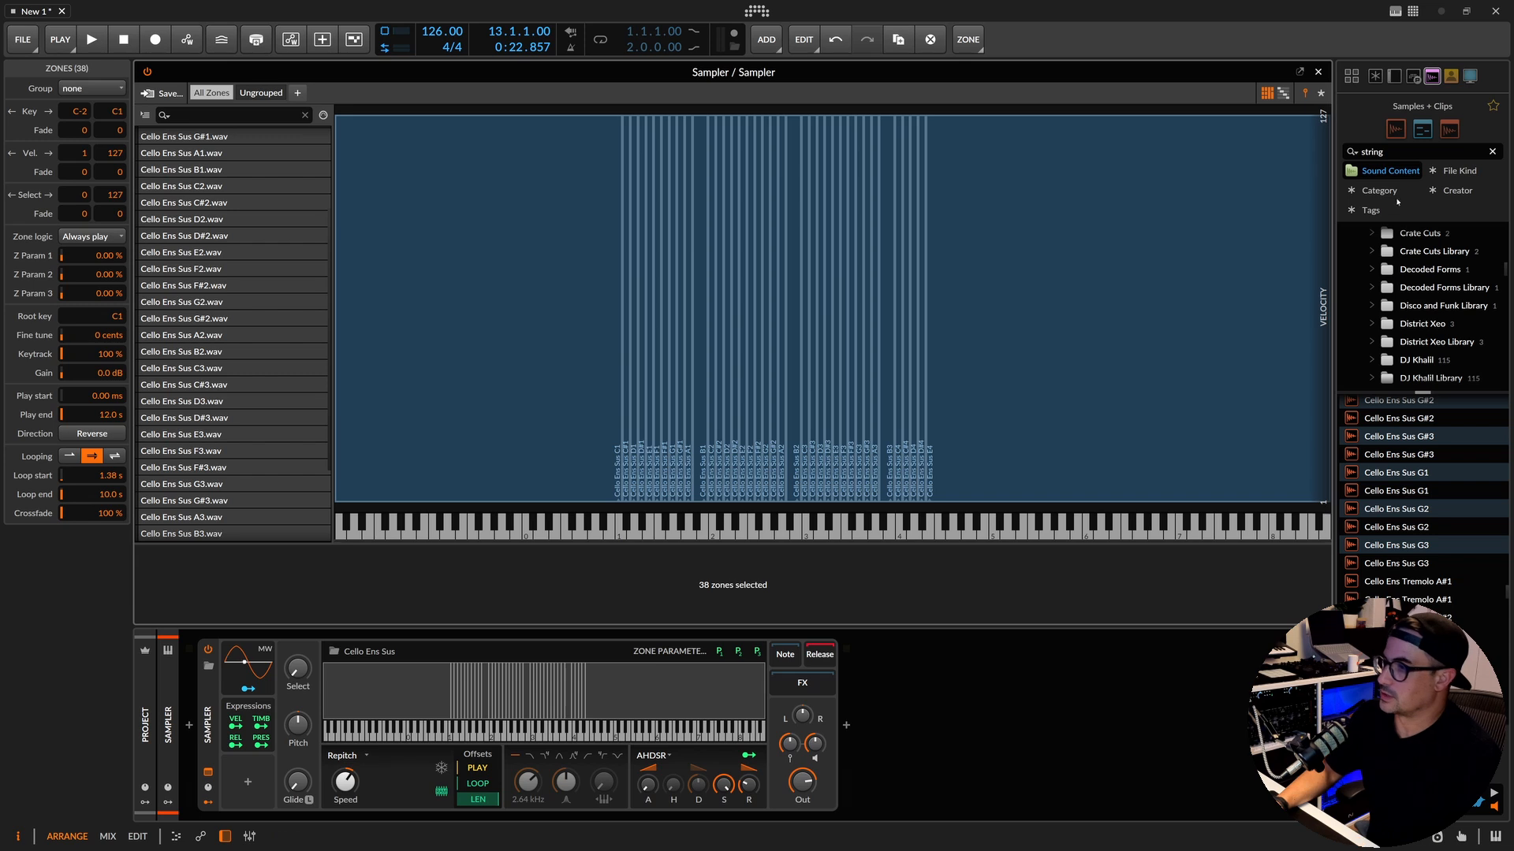
# Broaden the browser to everything, filter the string search to the Multisamples file kind, and look through the list.
pyautogui.click(1355, 78)
pyautogui.click(1355, 78)
pyautogui.click(1375, 78)
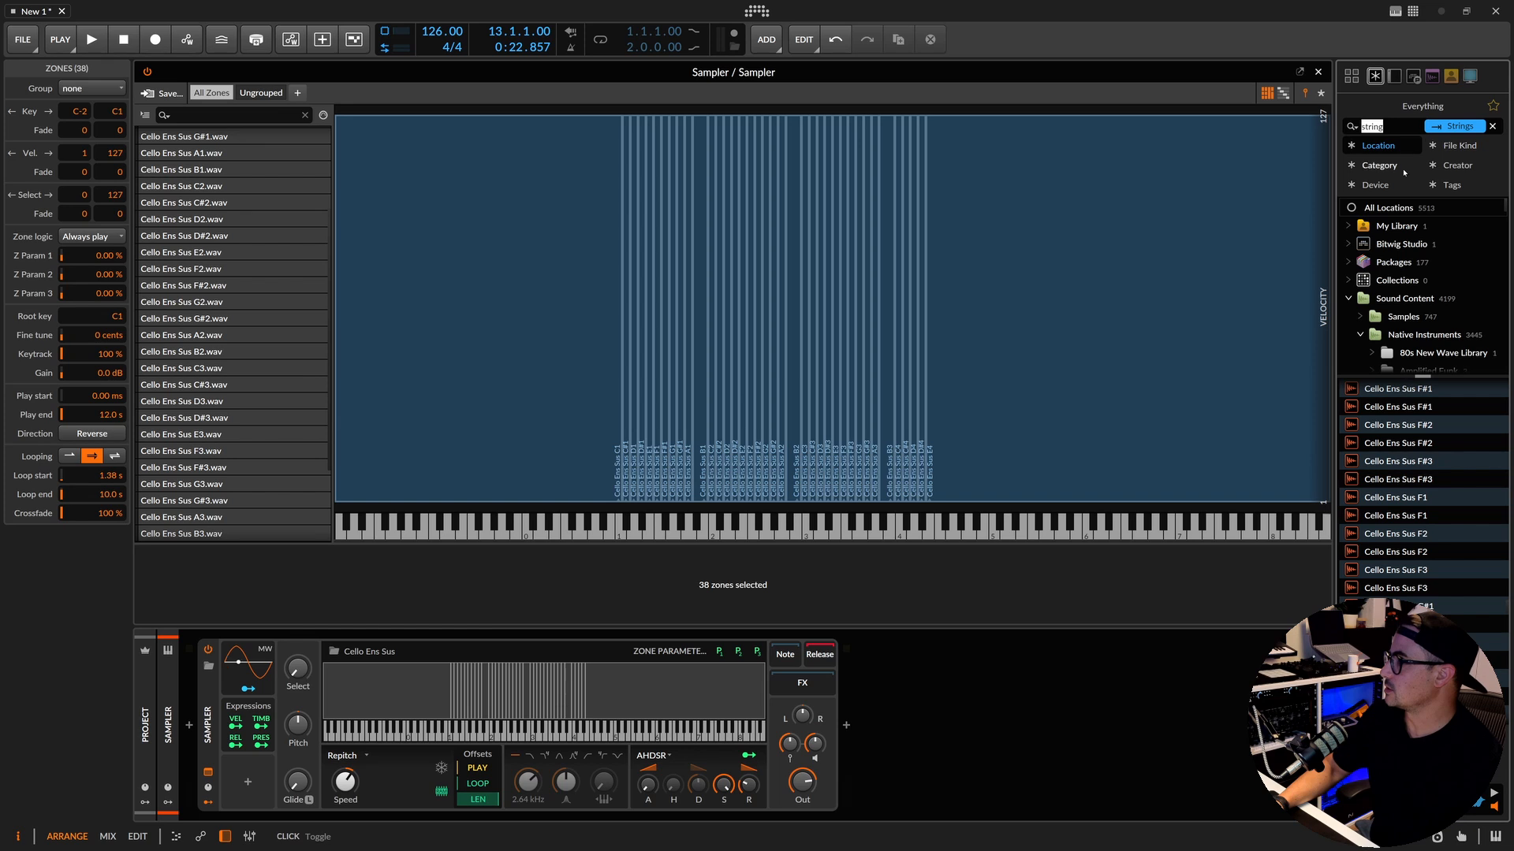
pyautogui.click(1447, 148)
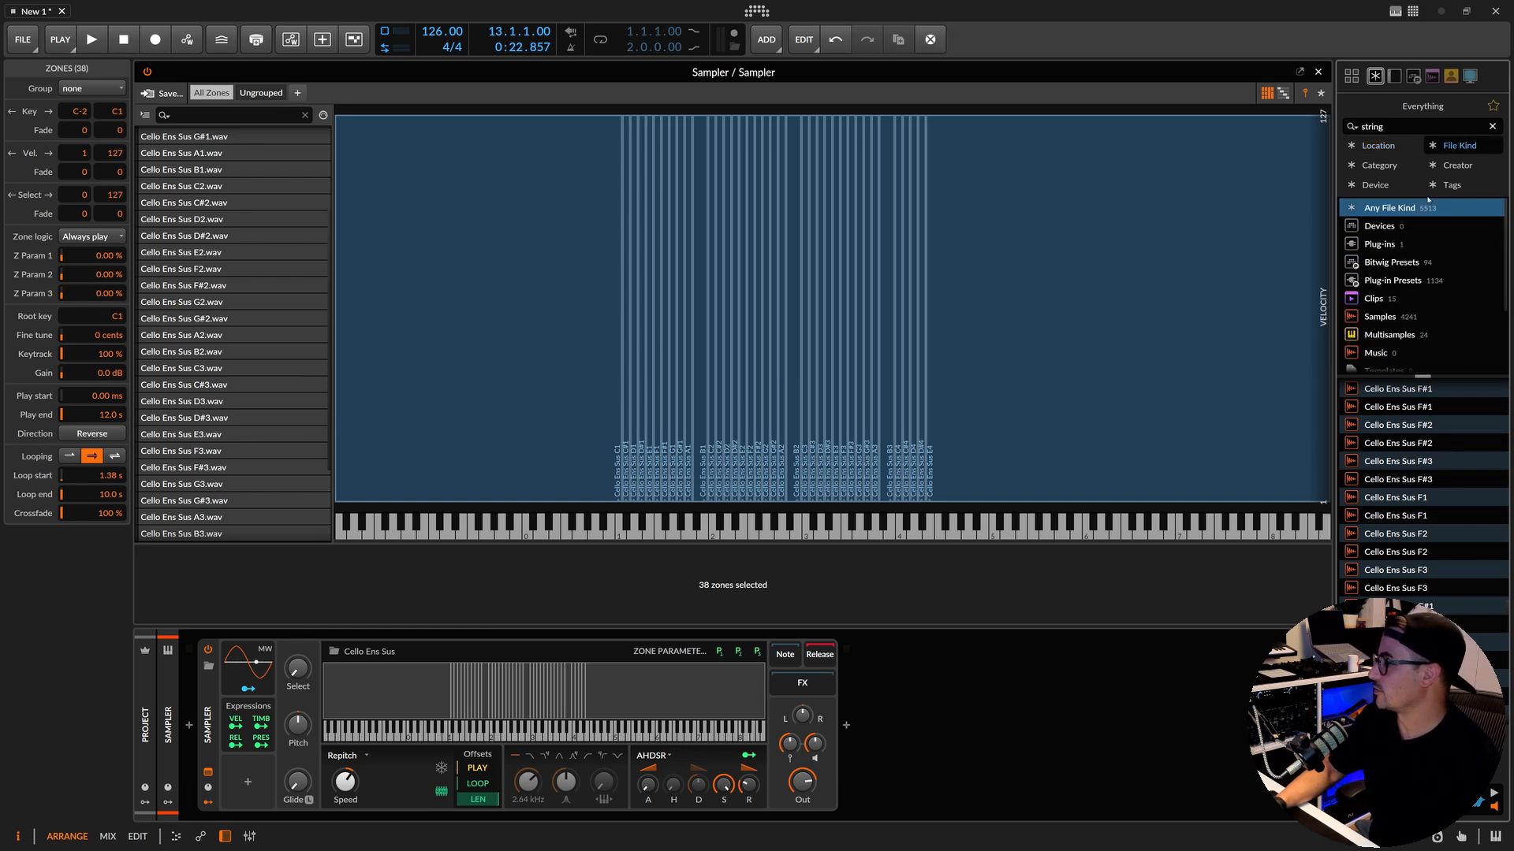
pyautogui.scroll(-1, 1409, 315)
pyautogui.click(1410, 279)
pyautogui.scroll(1, 1439, 540)
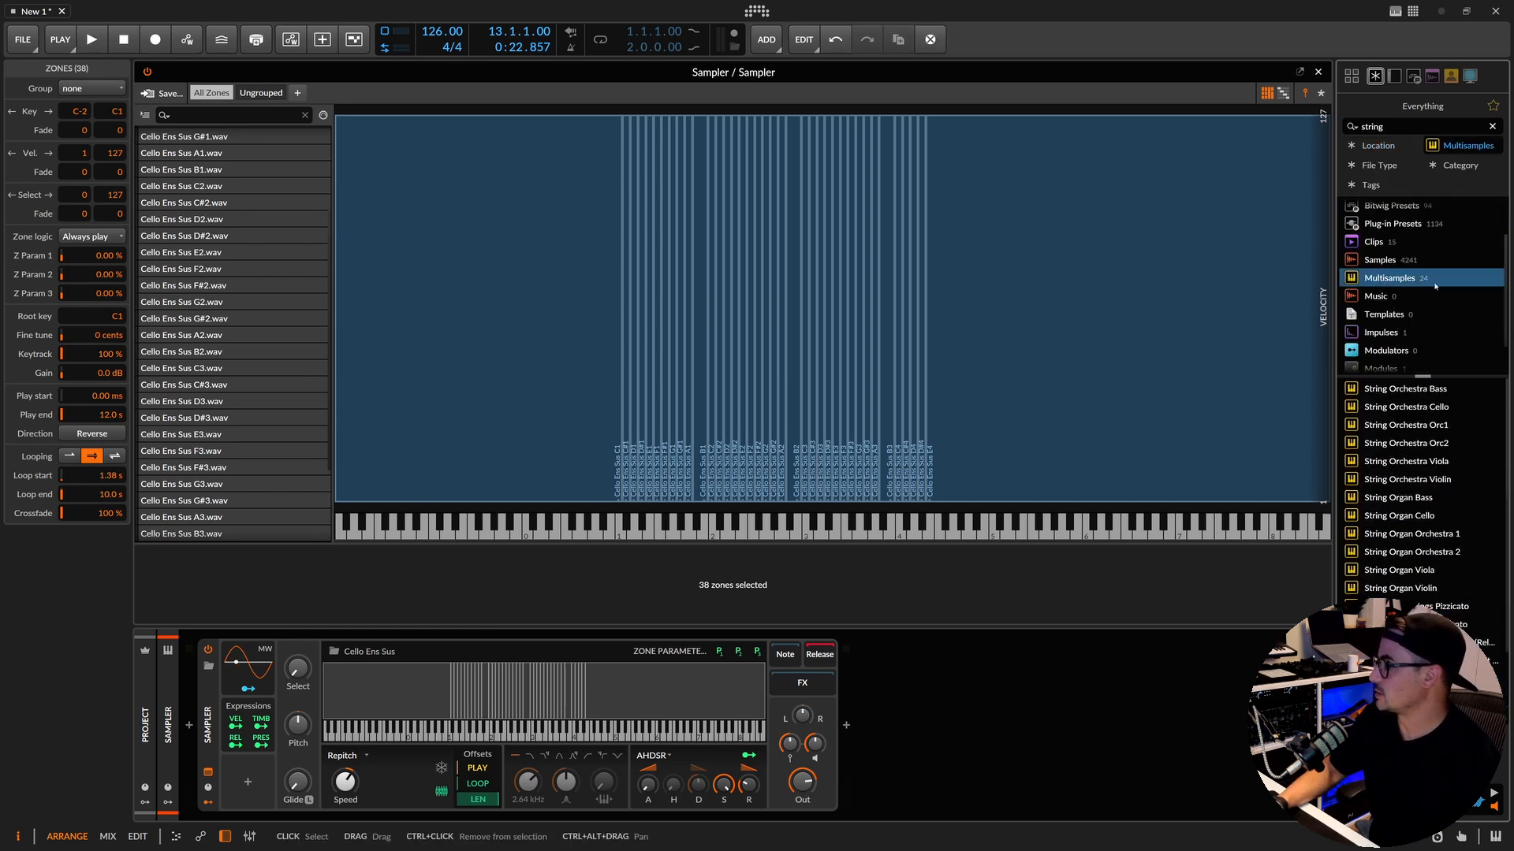
pyautogui.scroll(-5, 1440, 539)
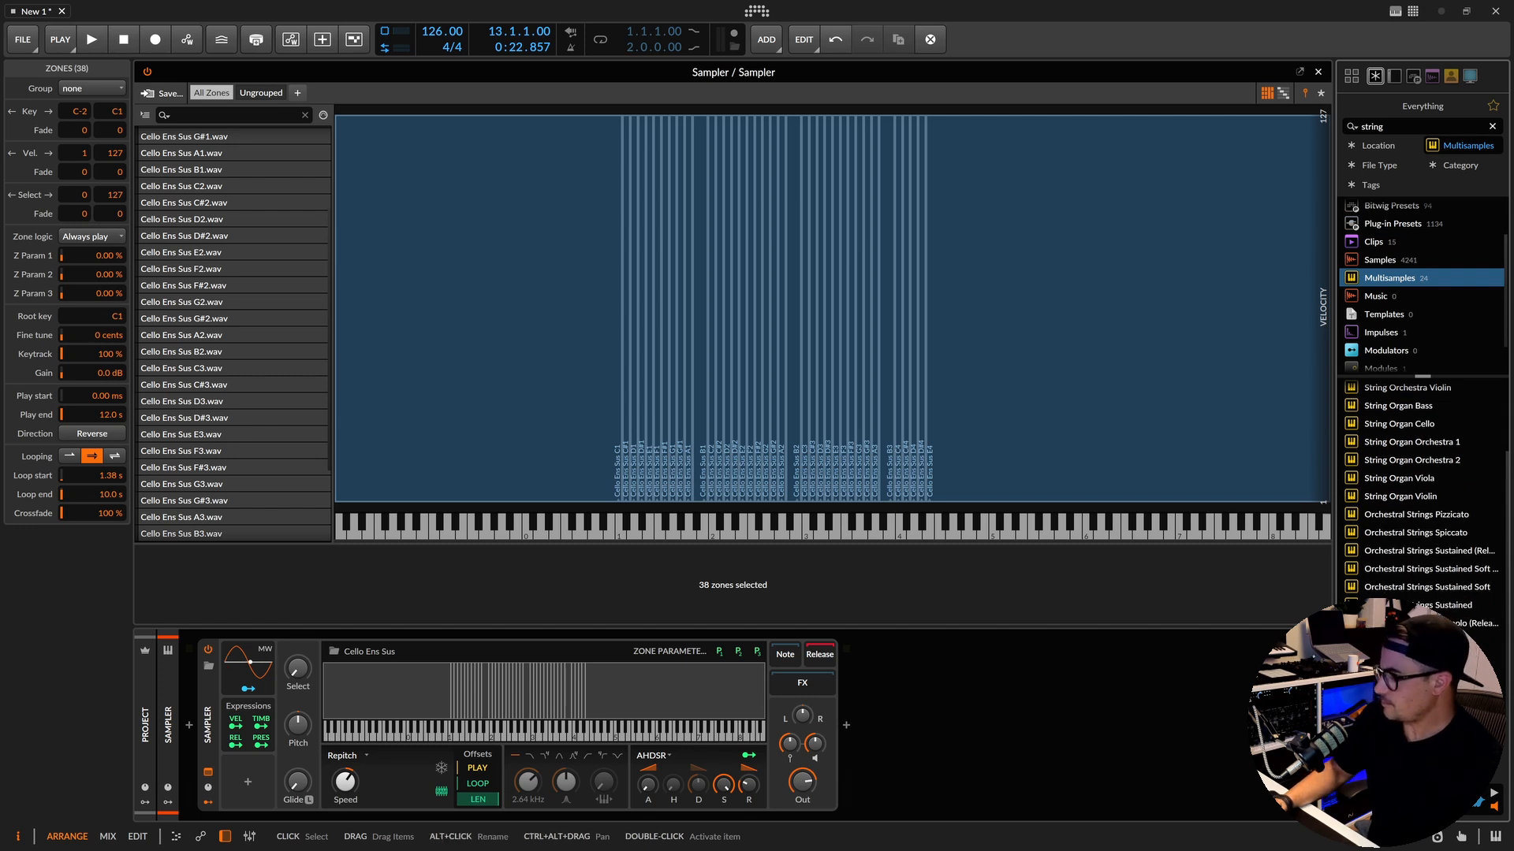
pyautogui.scroll(2, 1419, 489)
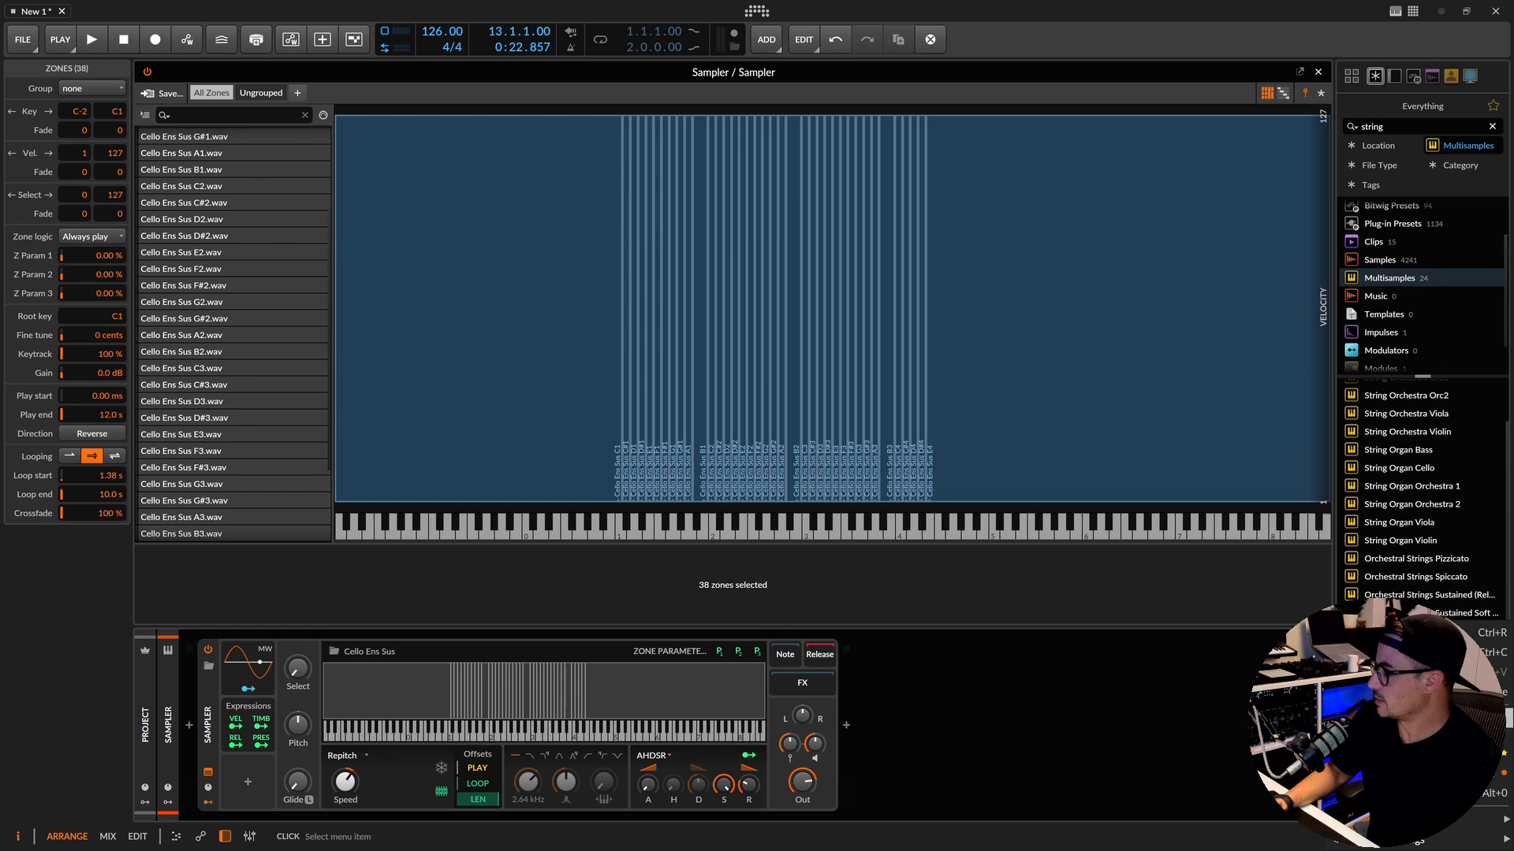
# Reveal the saved multisample's folder in File Explorer, check the parent Bitwig Studio folder, and return to Multisamples.
pyautogui.click(1371, 709)
pyautogui.moveTo(950, 395); pyautogui.dragTo(518, 217)
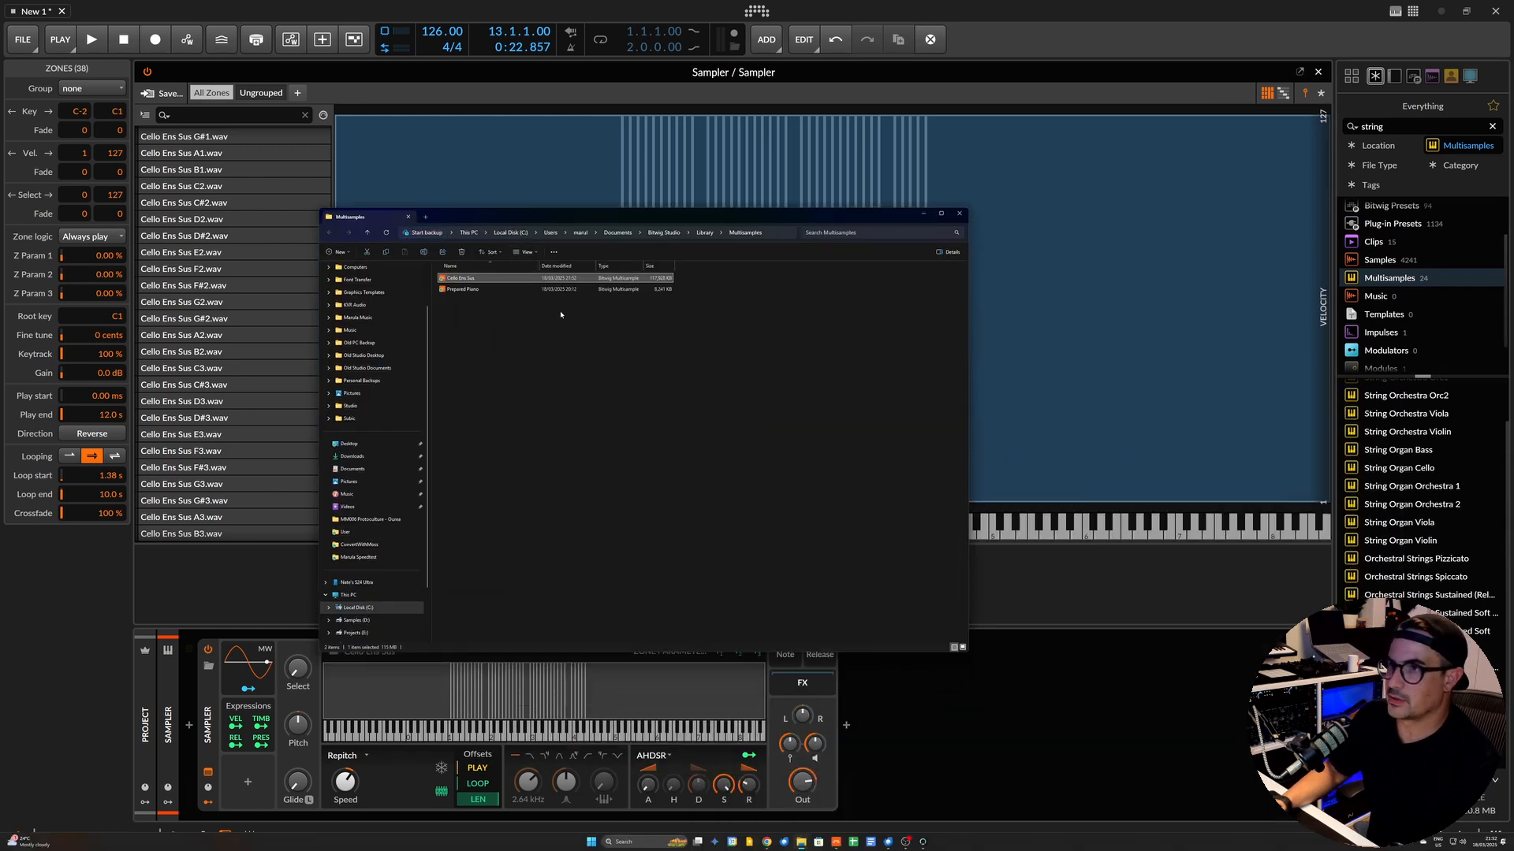
pyautogui.click(481, 348)
pyautogui.click(663, 233)
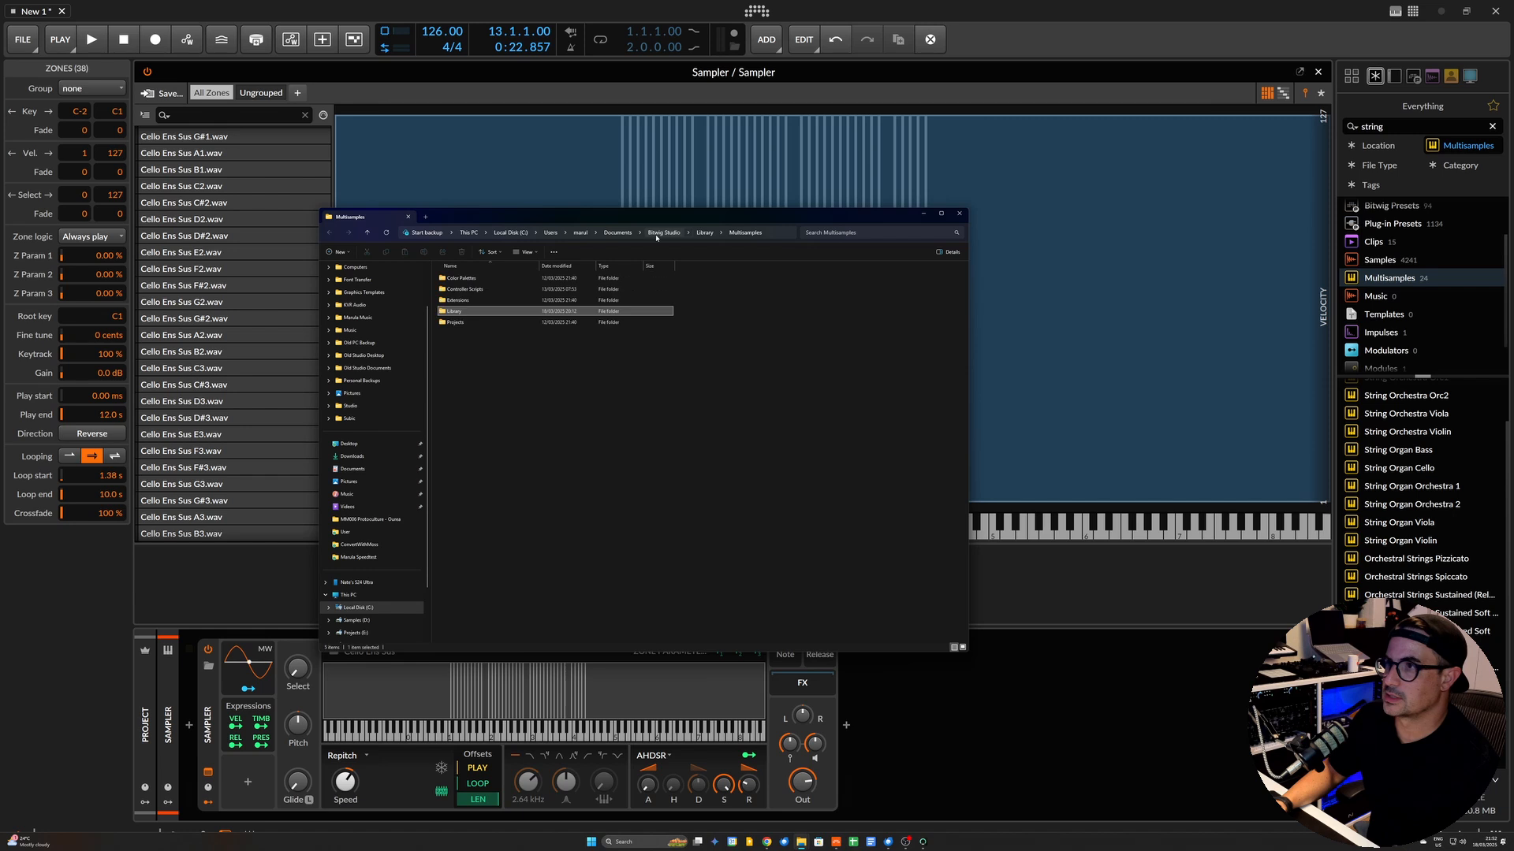
pyautogui.click(330, 234)
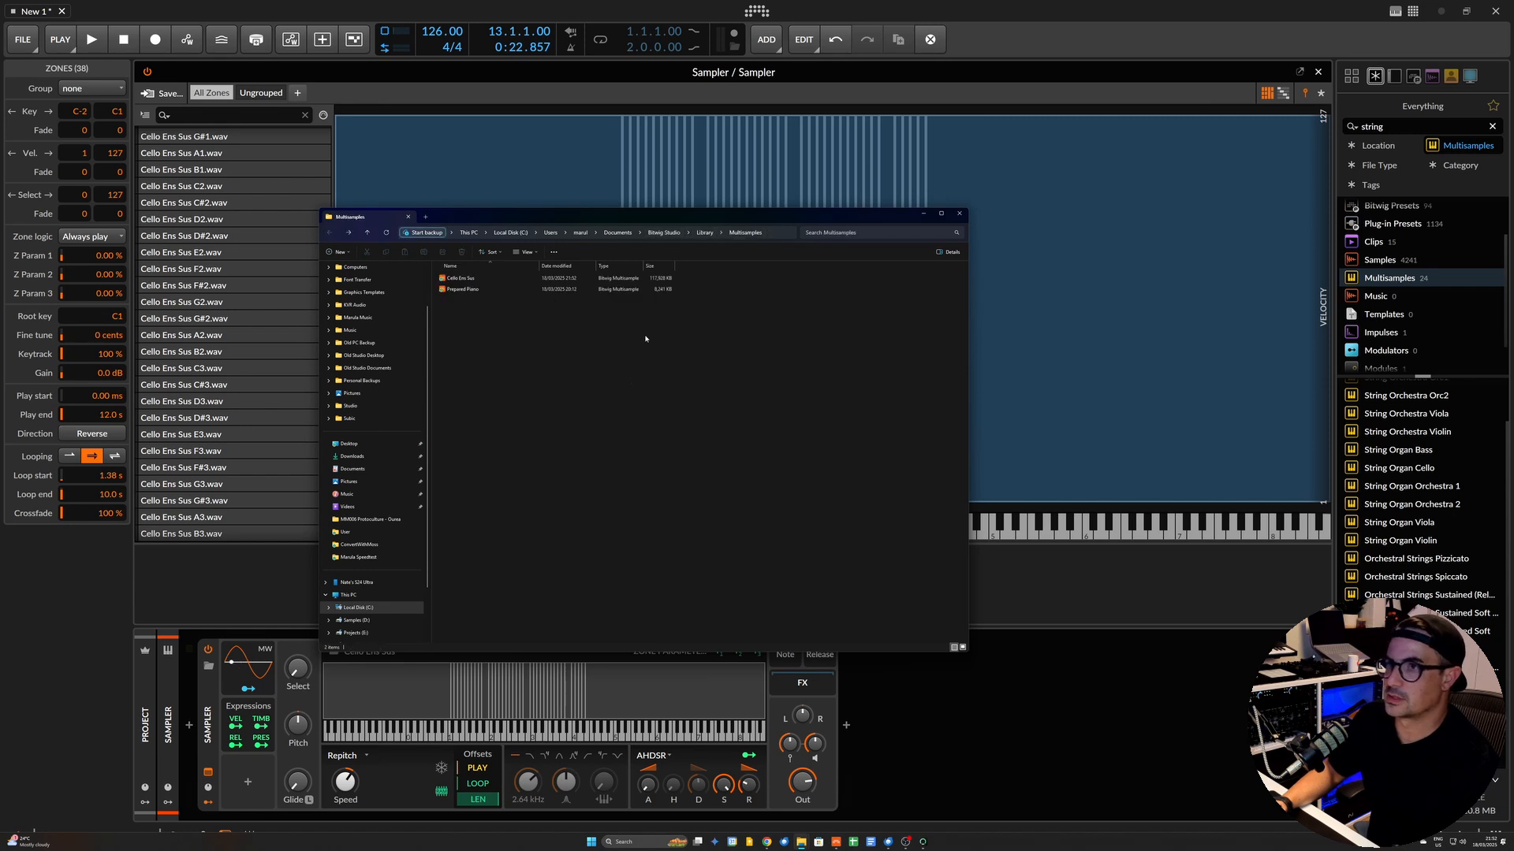
# Copy the full path of the Multisamples folder and close File Explorer.
pyautogui.click(787, 234)
pyautogui.click(787, 235)
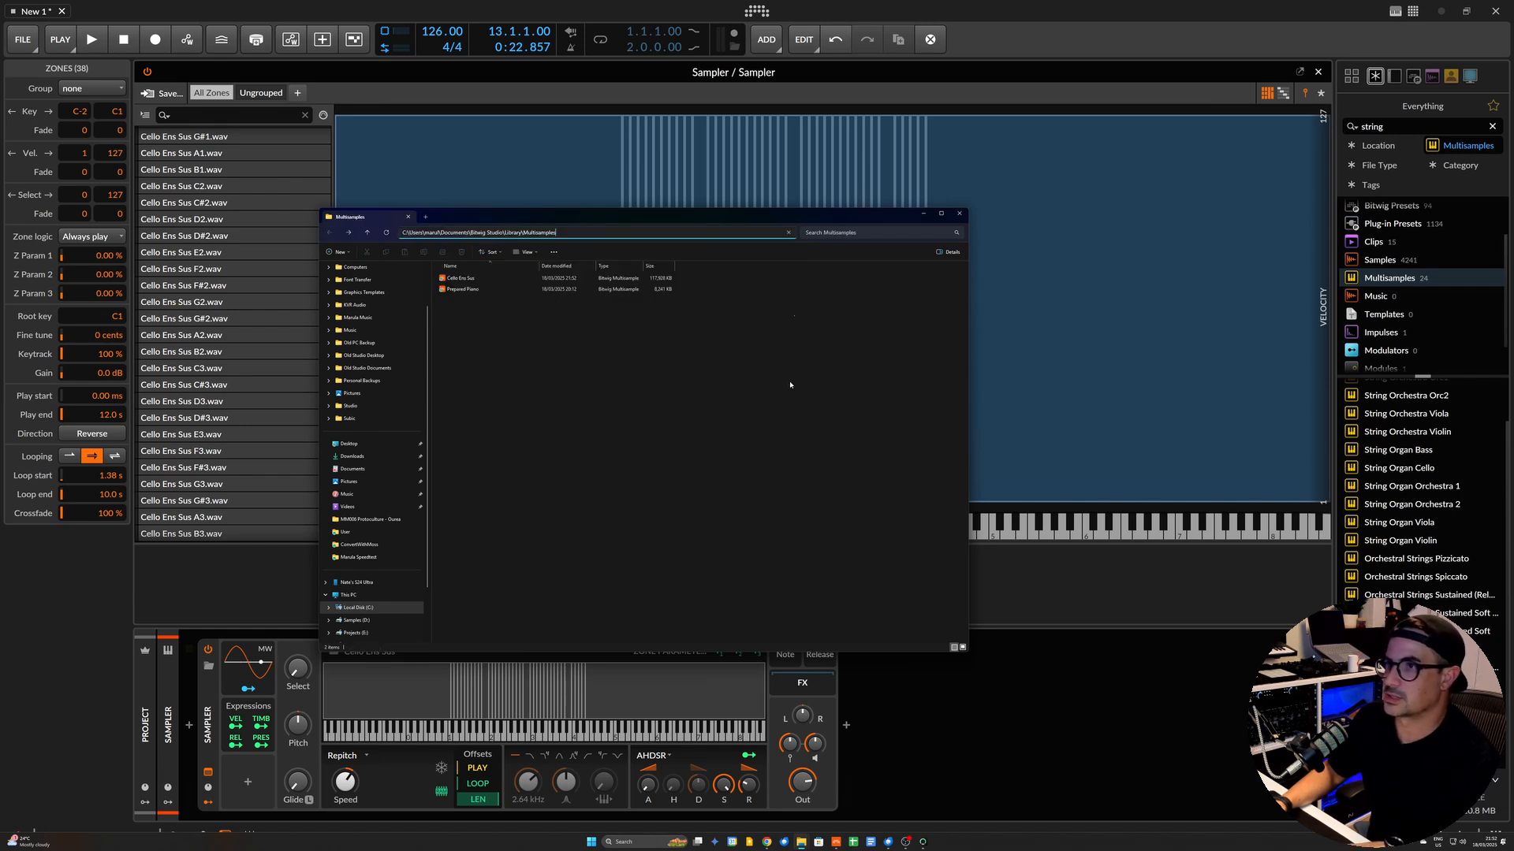
pyautogui.hotkey('ctrl', 'a')
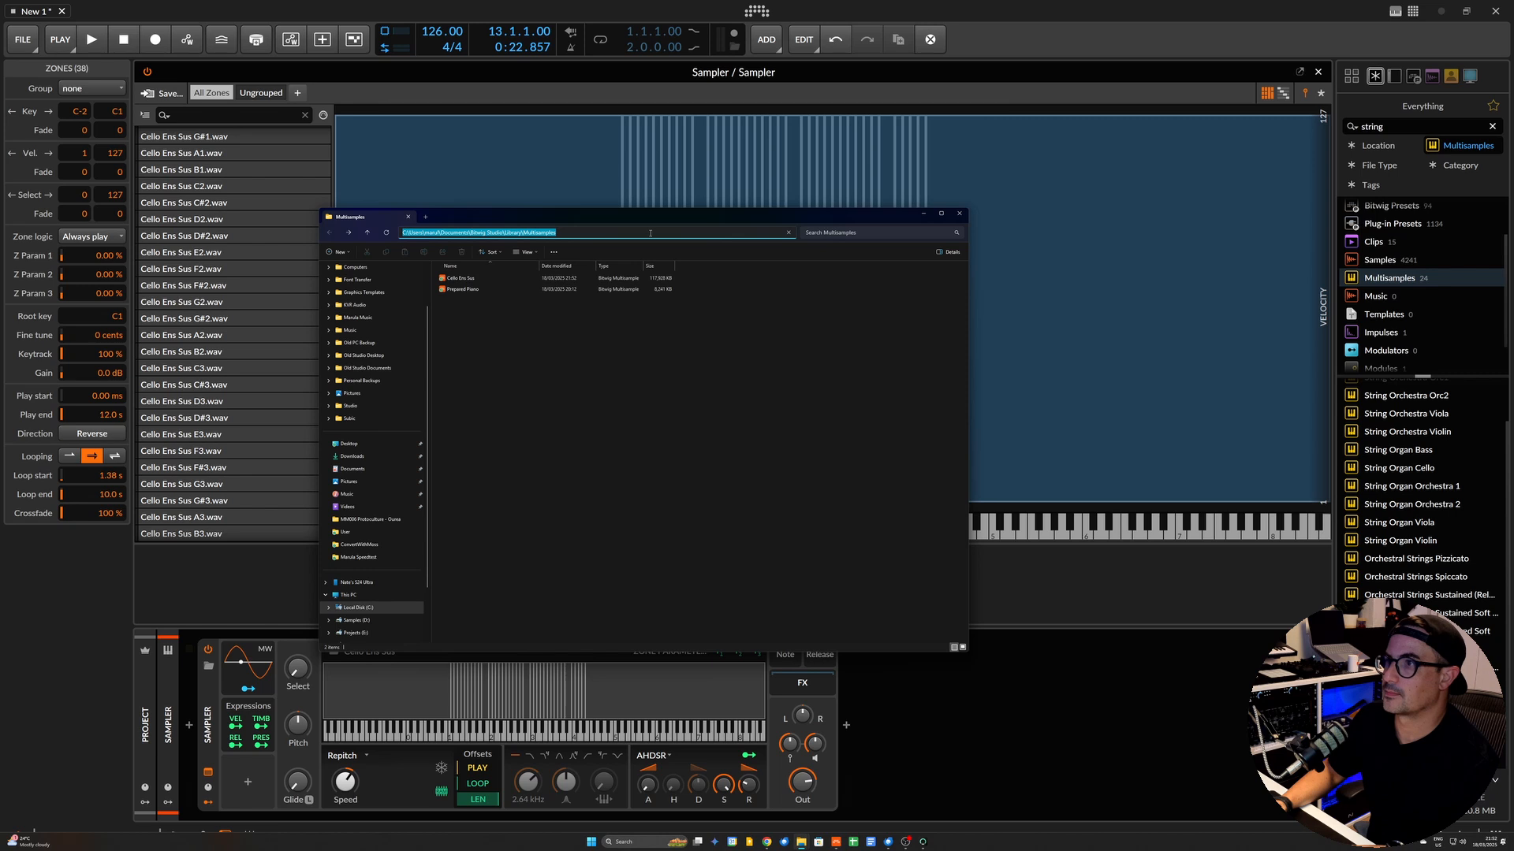
pyautogui.click(841, 518)
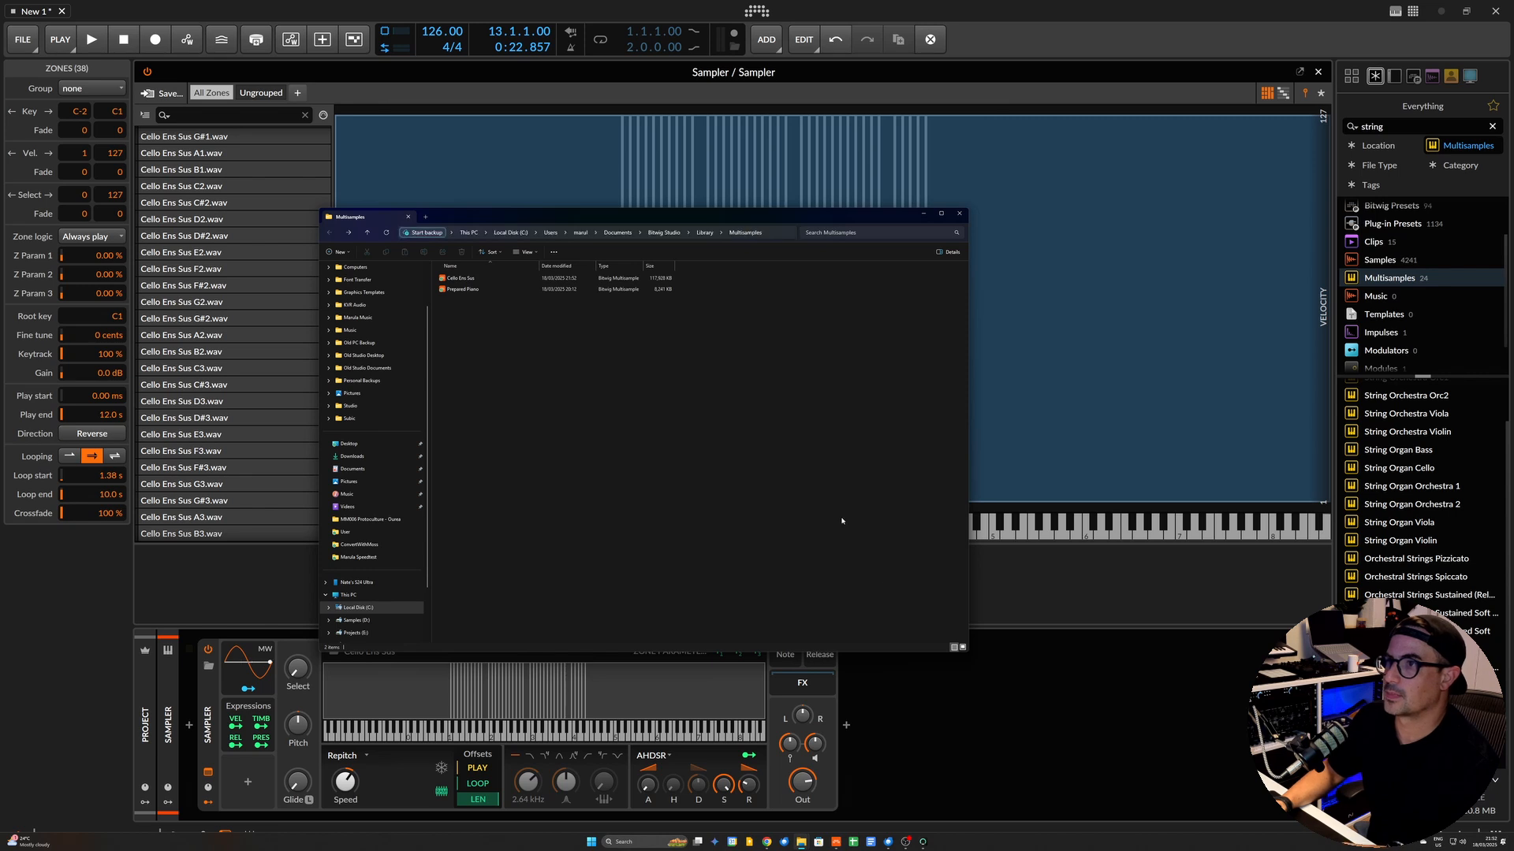
pyautogui.click(958, 214)
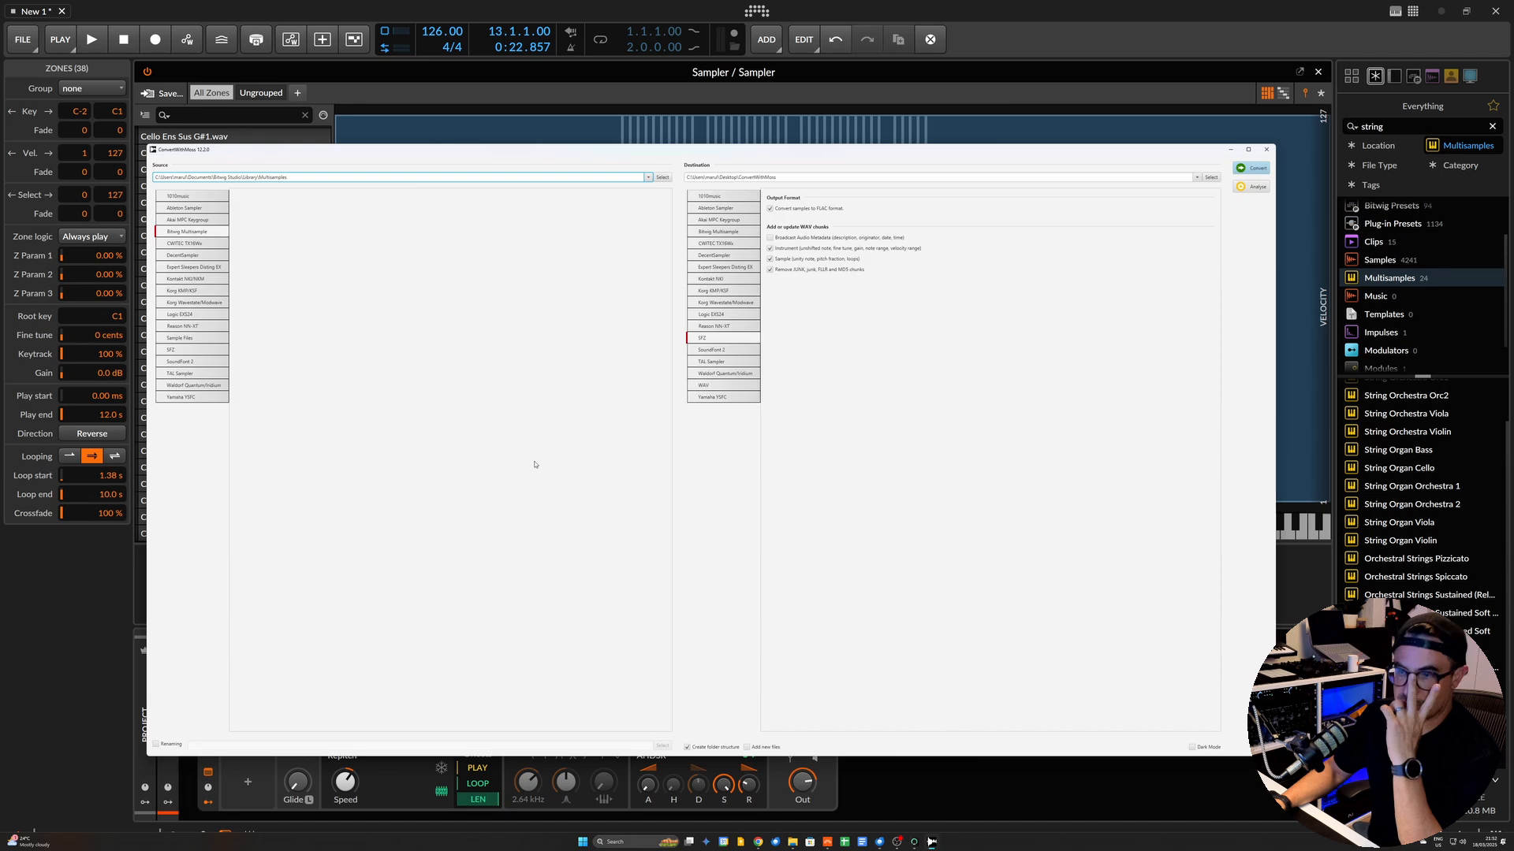
# In ConvertWithMoss, choose Bitwig Studio's Library\Multisamples folder as the source folder.
pyautogui.click(648, 177)
pyautogui.click(649, 177)
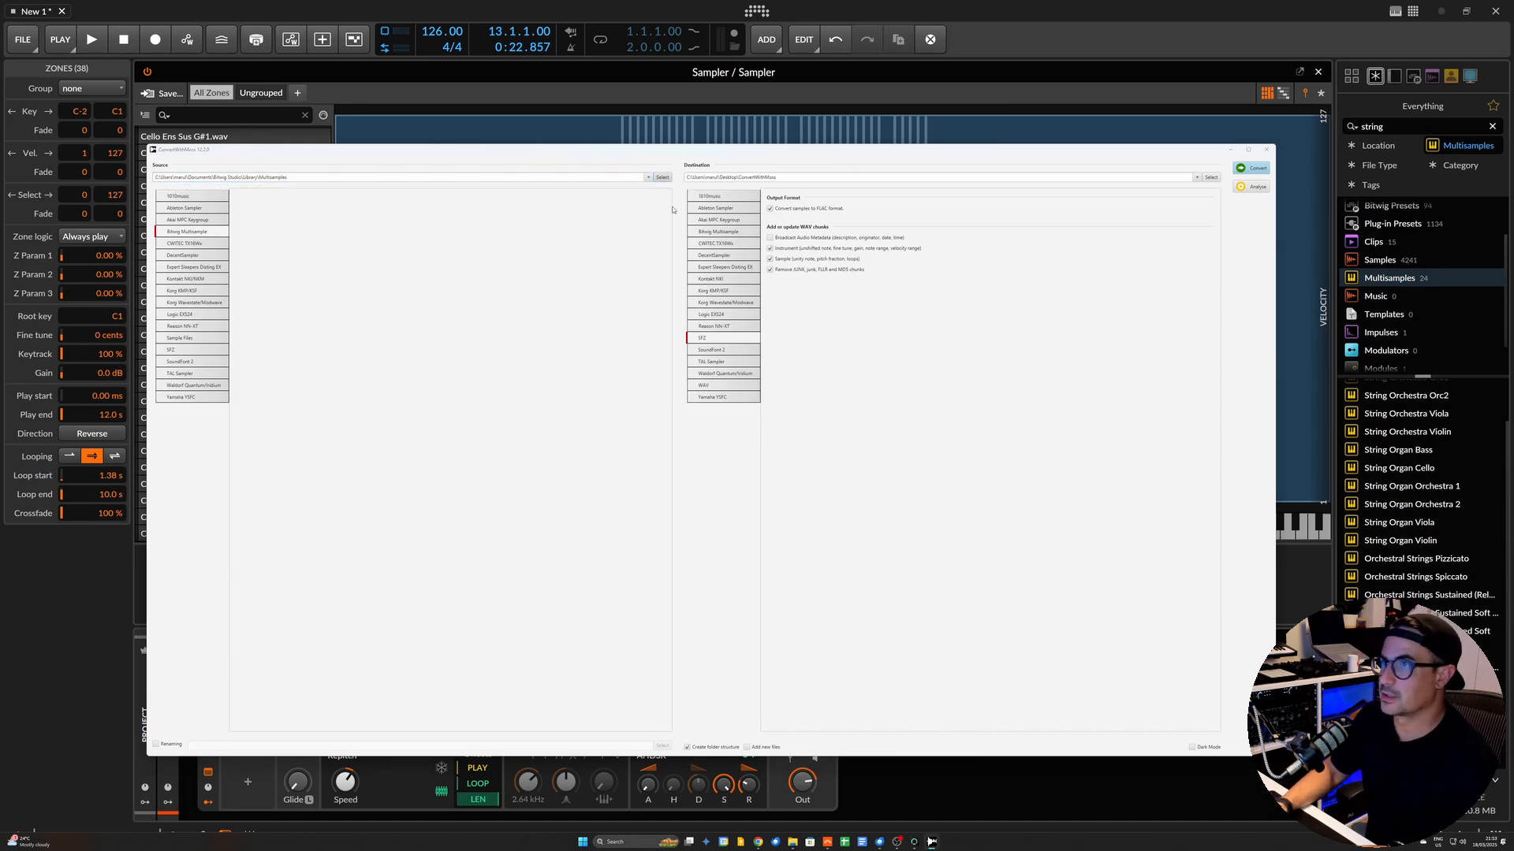
pyautogui.click(662, 178)
pyautogui.click(351, 179)
pyautogui.moveTo(167, 169); pyautogui.dragTo(394, 316)
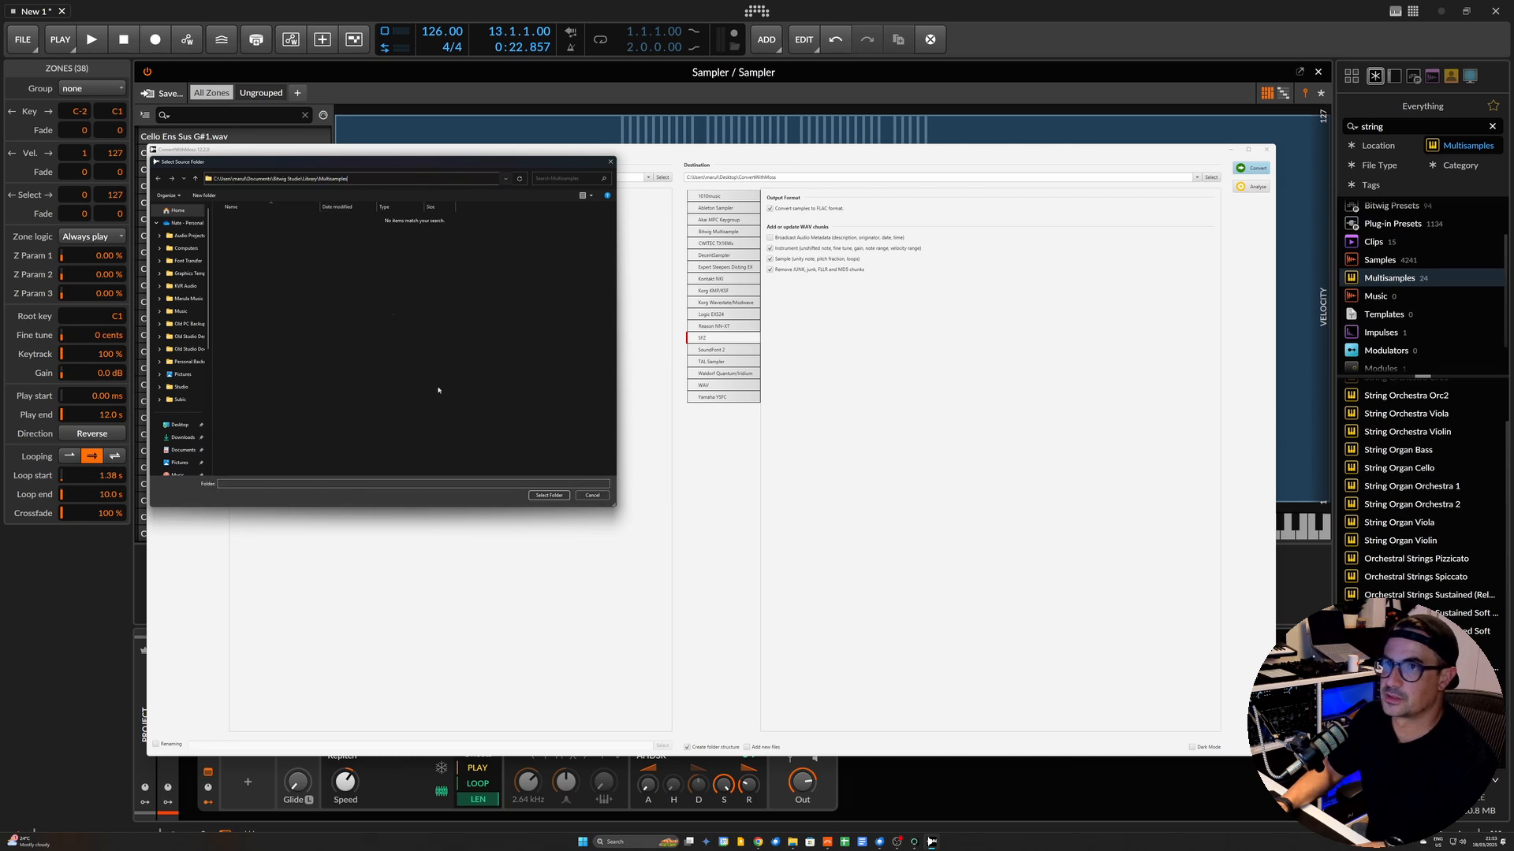
pyautogui.click(554, 496)
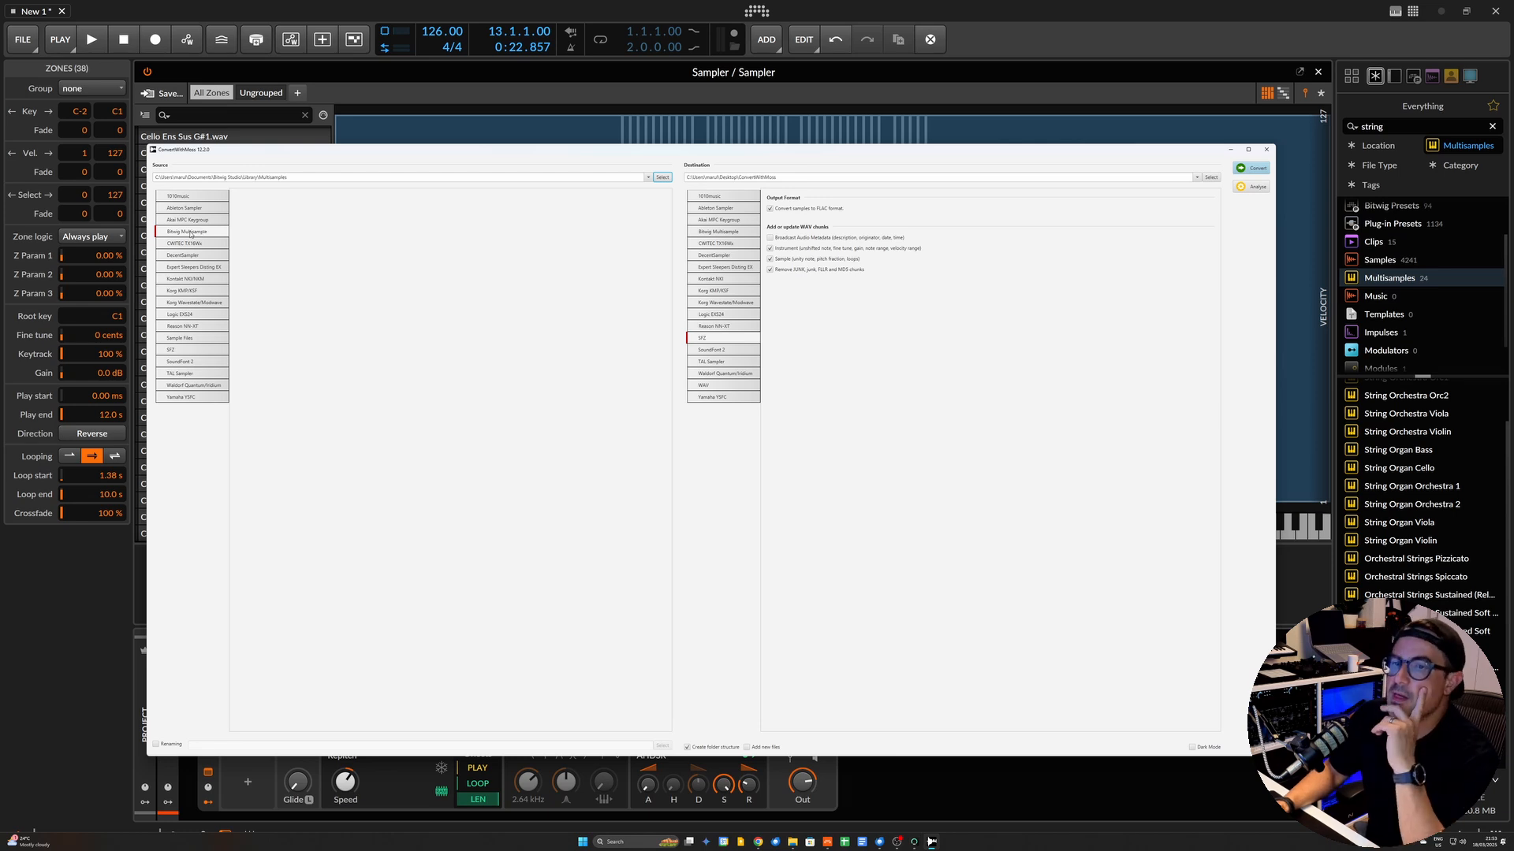
# Convert the Bitwig multisamples to SFZ in the ConvertWithMoss desktop folder, and close the log and the converter.
pyautogui.click(798, 330)
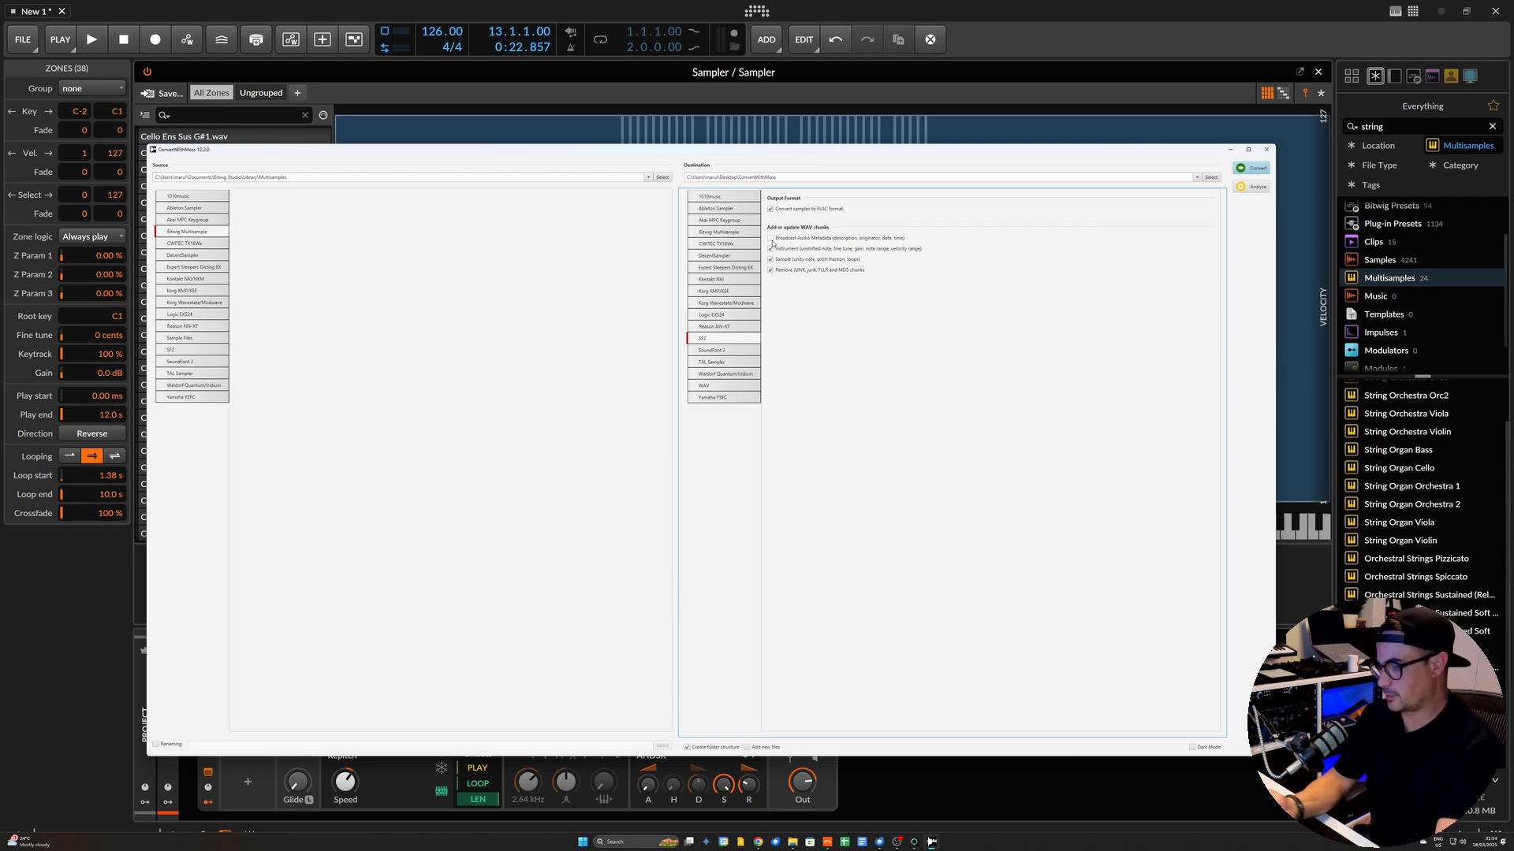
pyautogui.click(1254, 168)
pyautogui.press('Return')
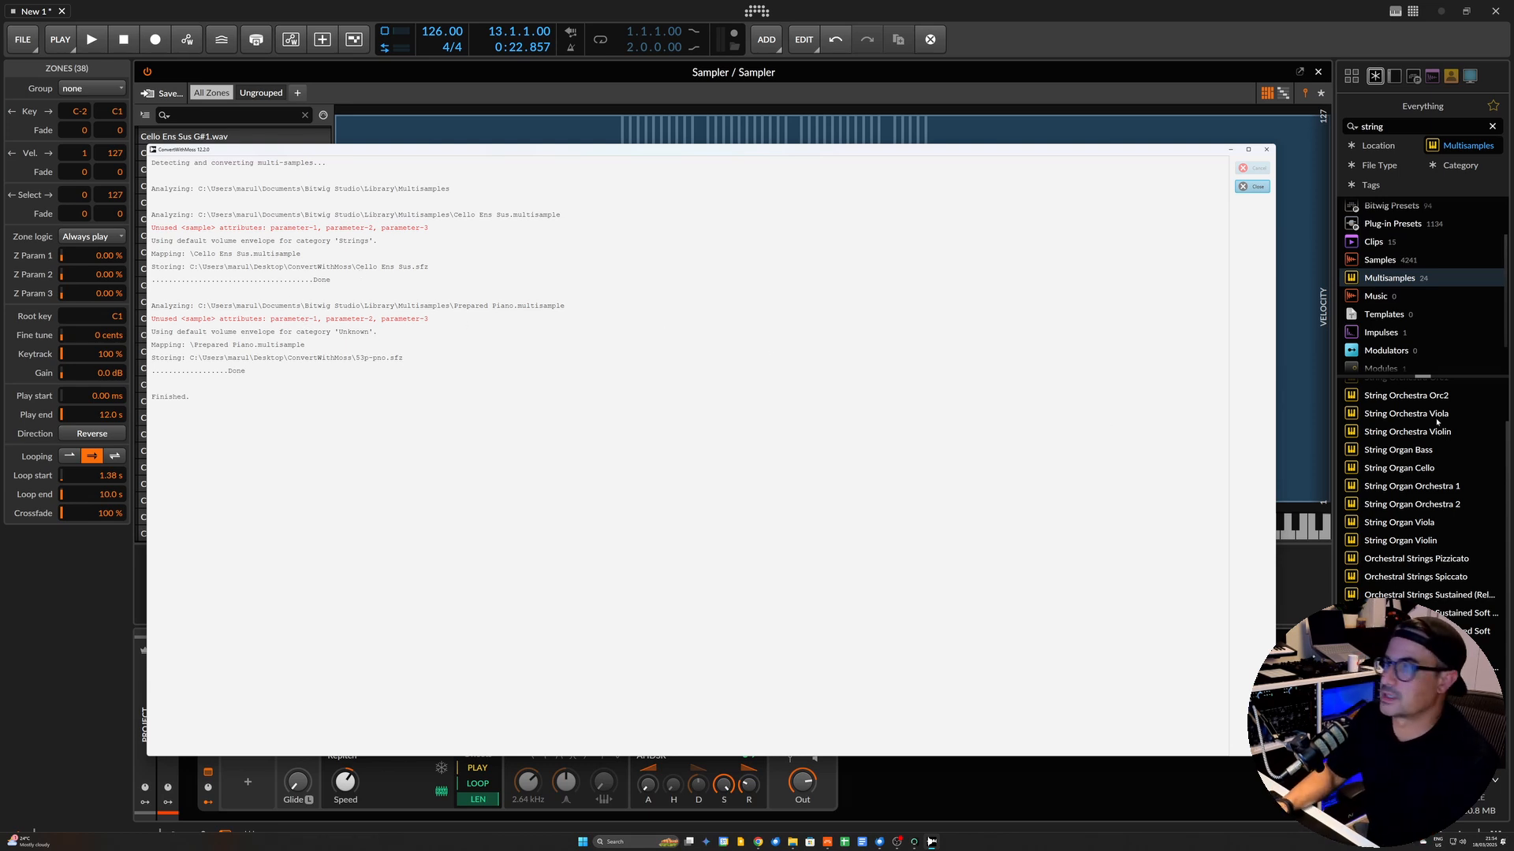
pyautogui.click(1252, 187)
pyautogui.click(1264, 150)
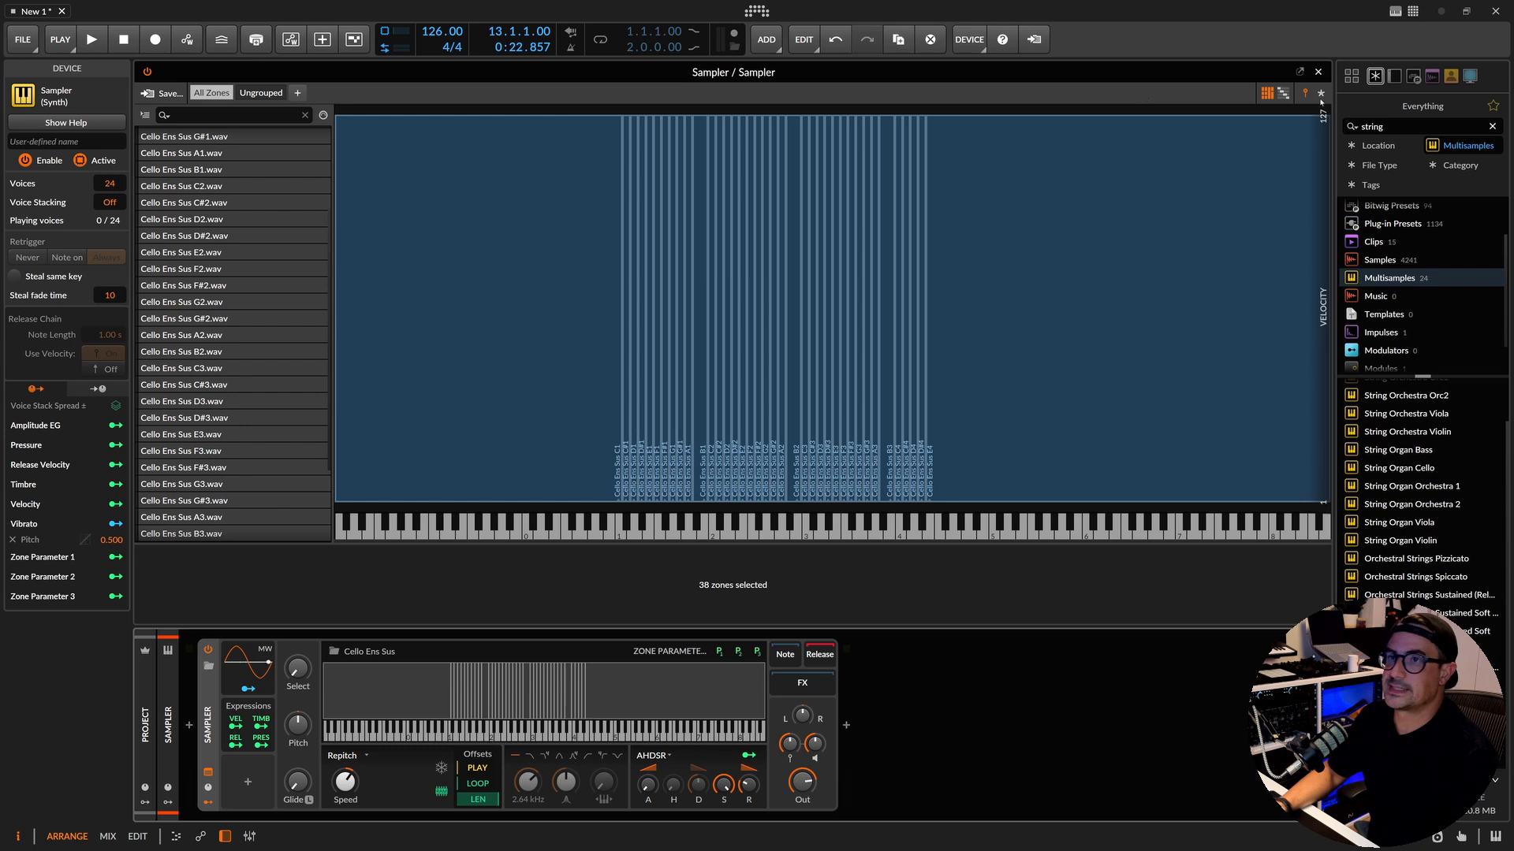
# Back in Bitwig, close the Sampler's zone editor and open the Serum 2 plug-in window from its track.
pyautogui.click(1318, 72)
pyautogui.click(372, 273)
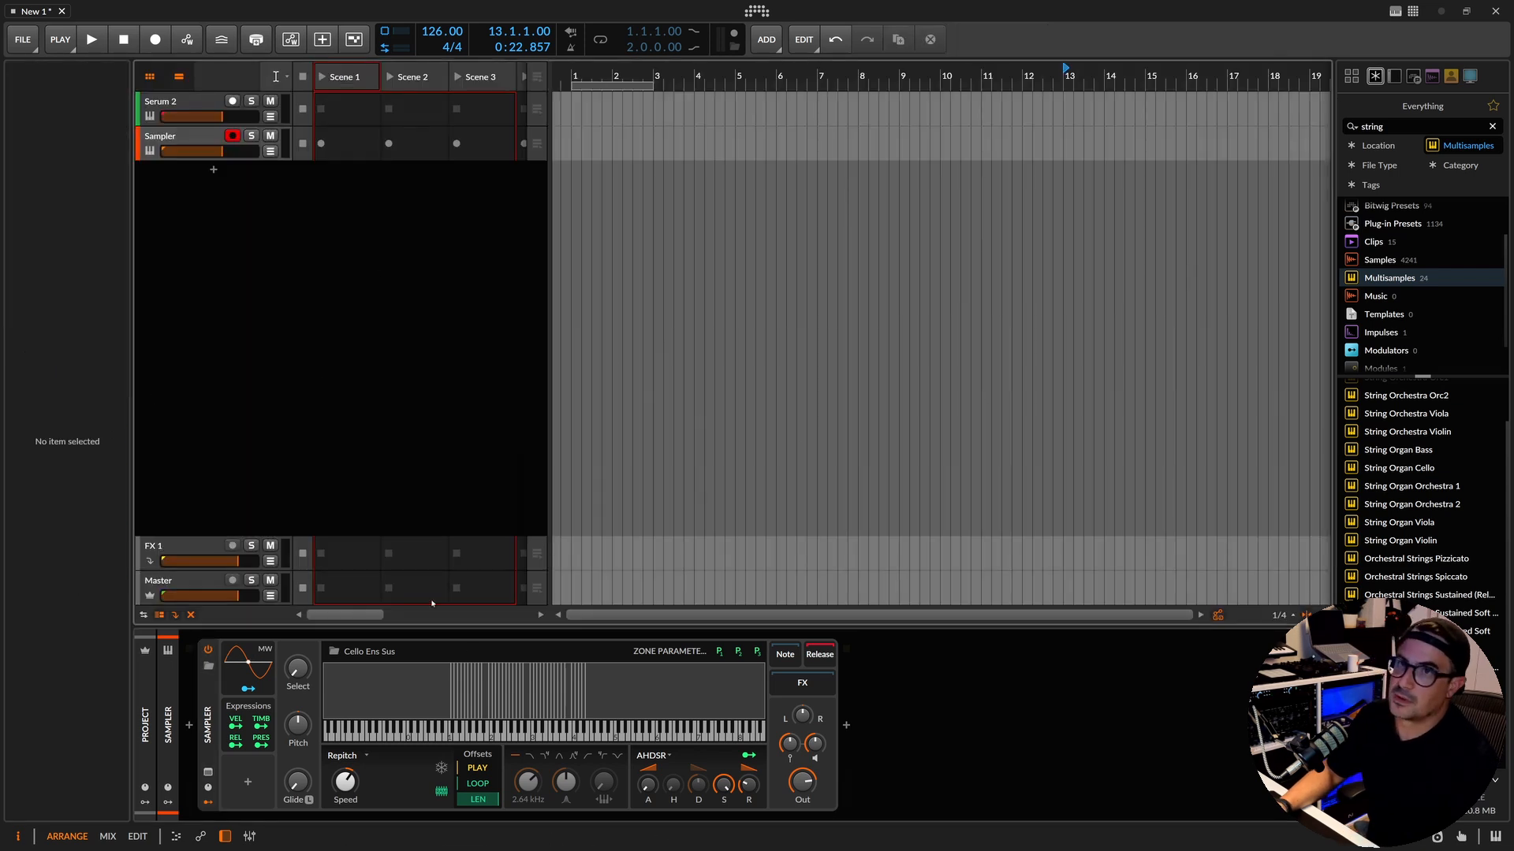
pyautogui.click(200, 102)
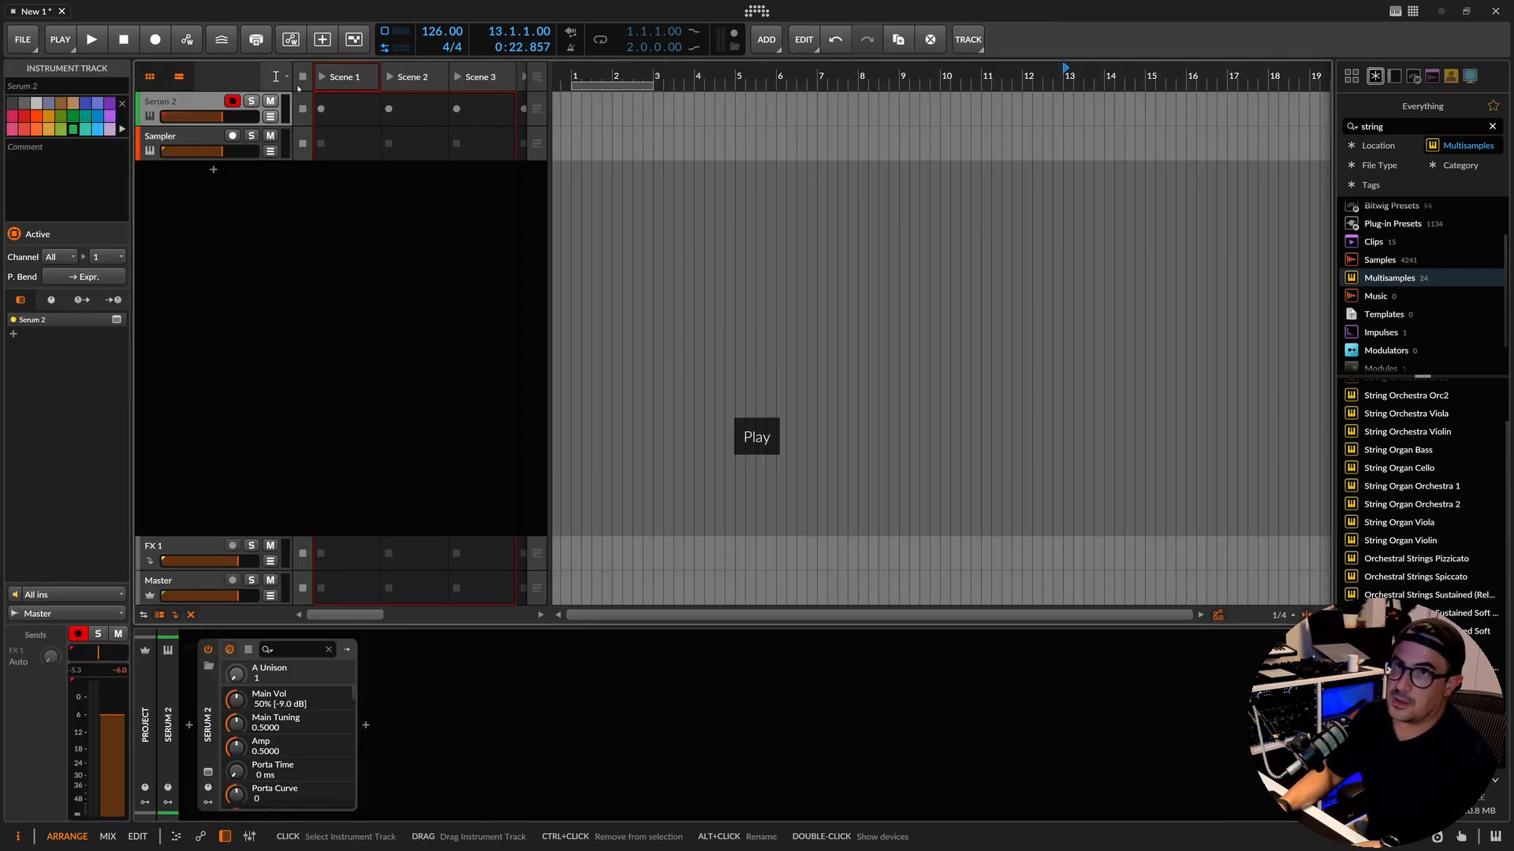
pyautogui.click(209, 772)
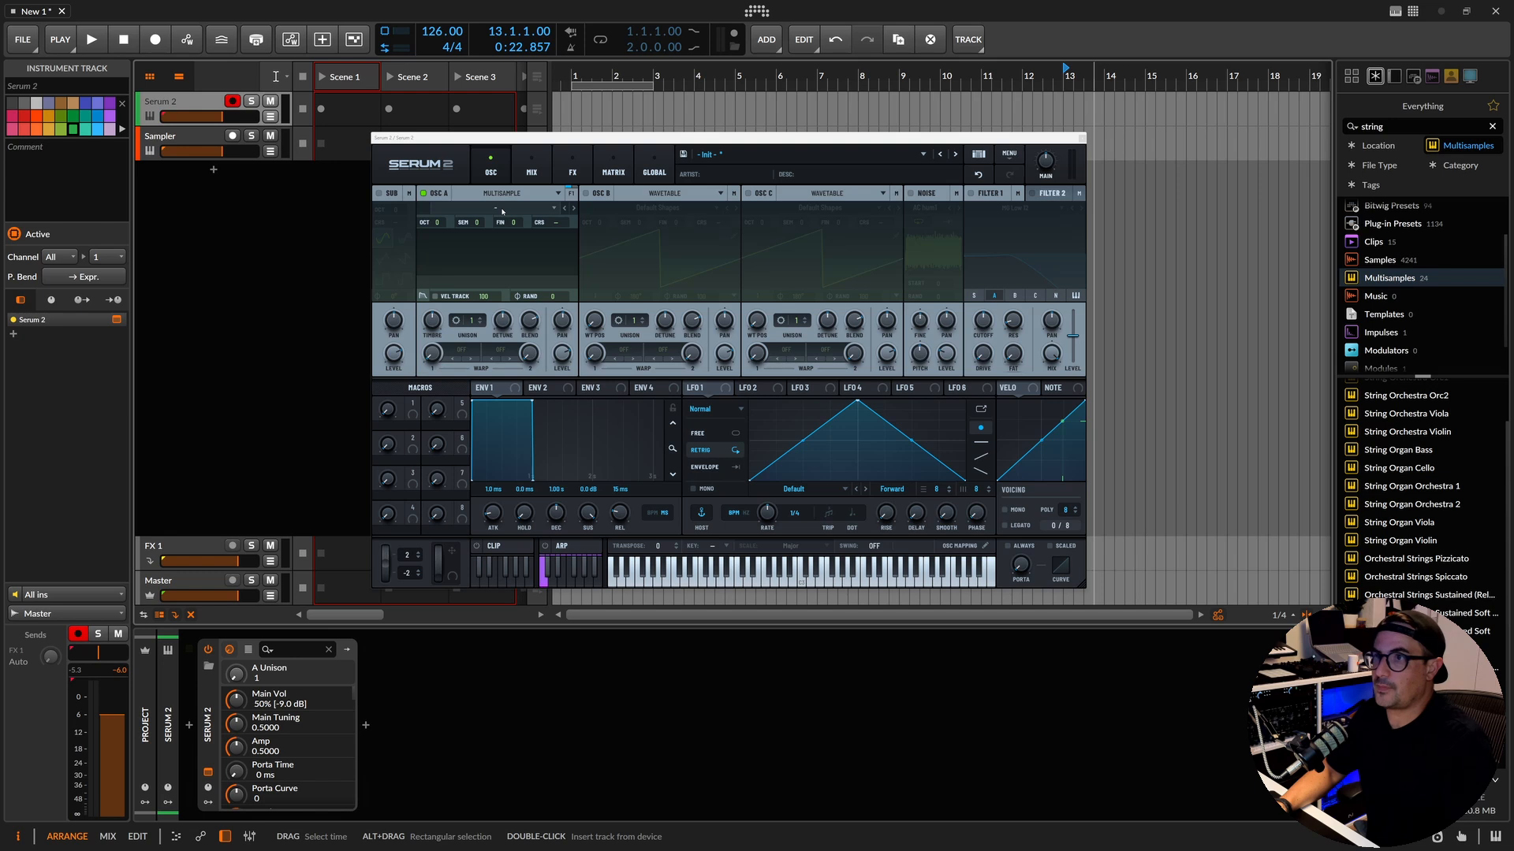
# Load the converted Cello Ens Sus SFZ file into Serum 2's oscillator A as its multisample.
pyautogui.click(550, 211)
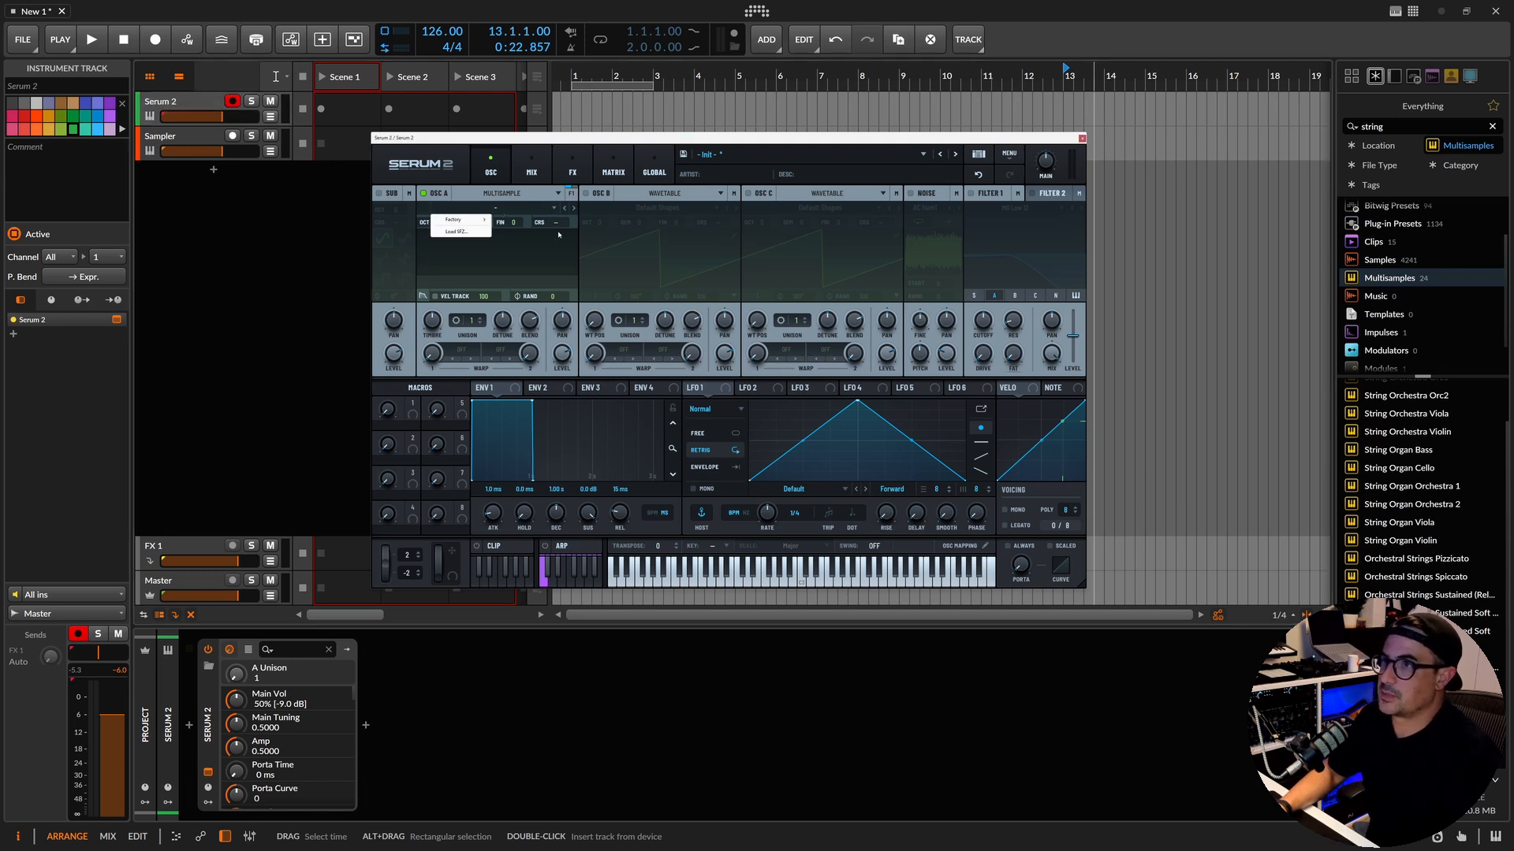
pyautogui.click(458, 233)
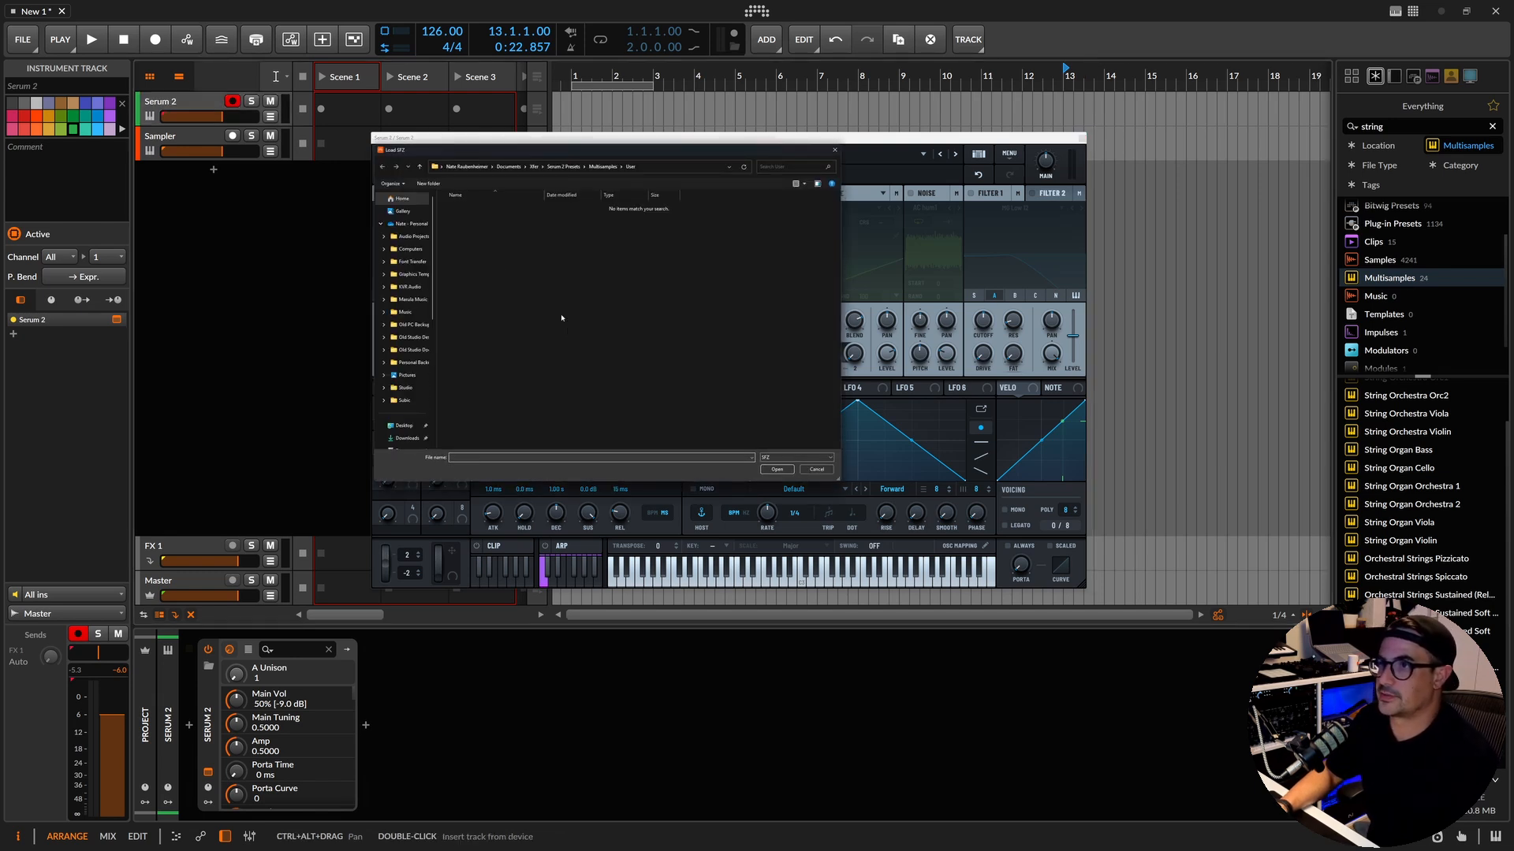
pyautogui.click(473, 241)
pyautogui.doubleClick(486, 239)
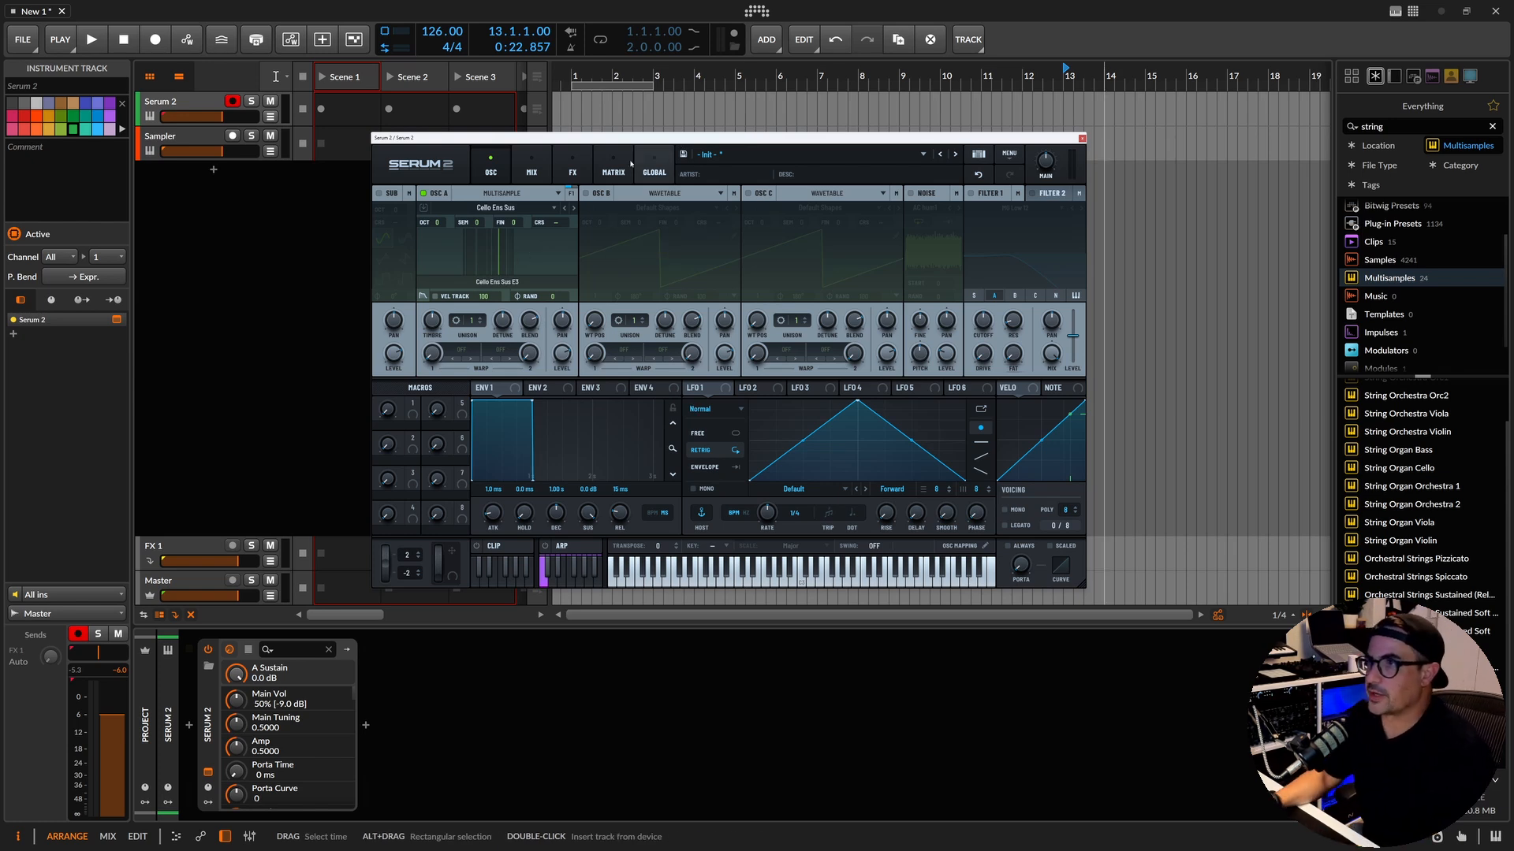
# Enable oscillator B and load the J9 - Saw Drift wavetable from the analog S2 Tables.
pyautogui.click(586, 194)
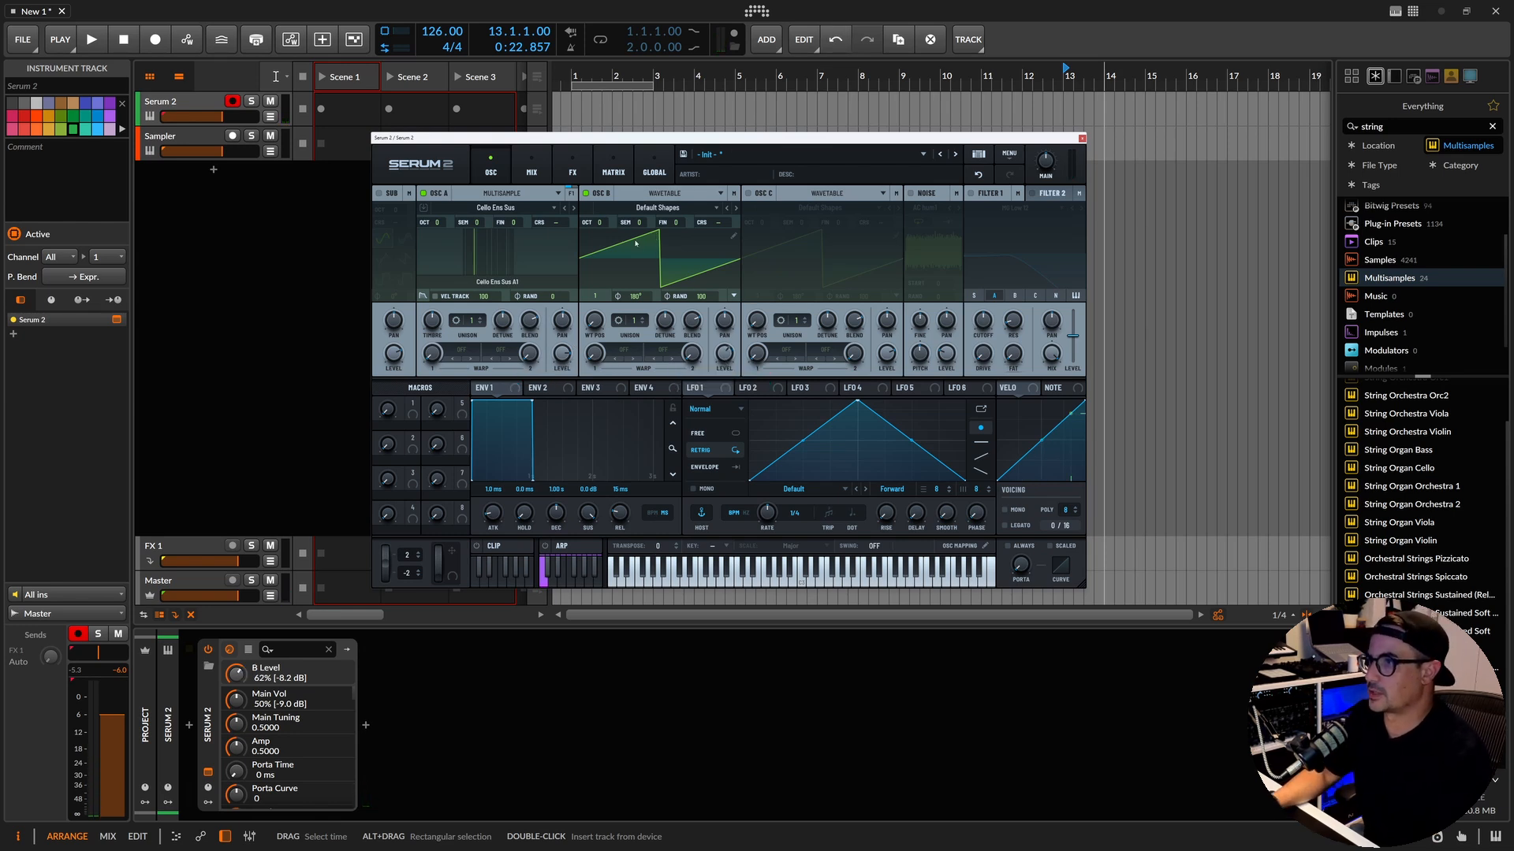
pyautogui.click(669, 213)
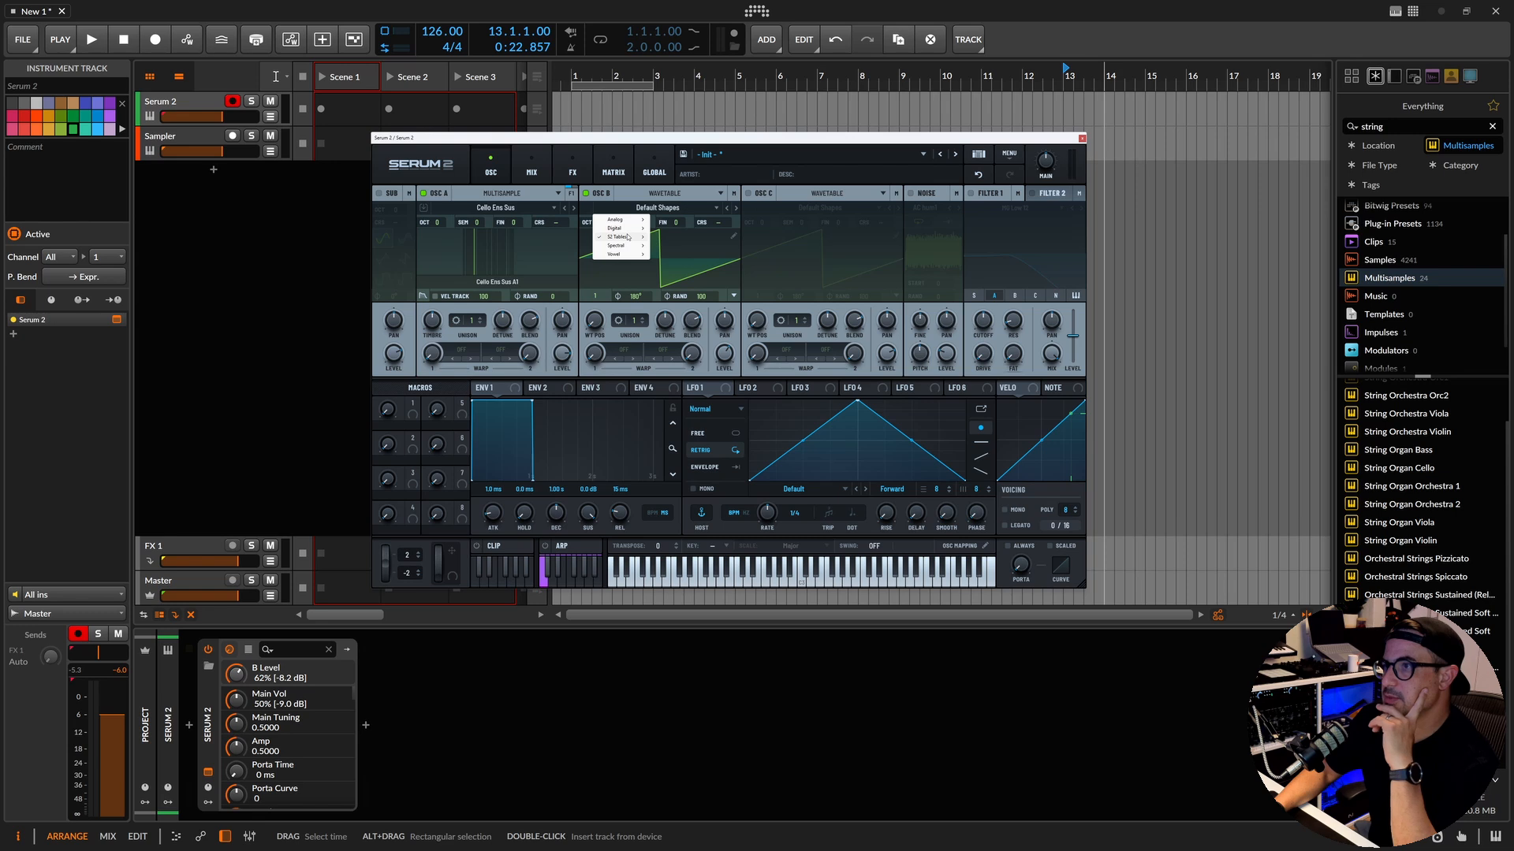
pyautogui.moveTo(622, 238)
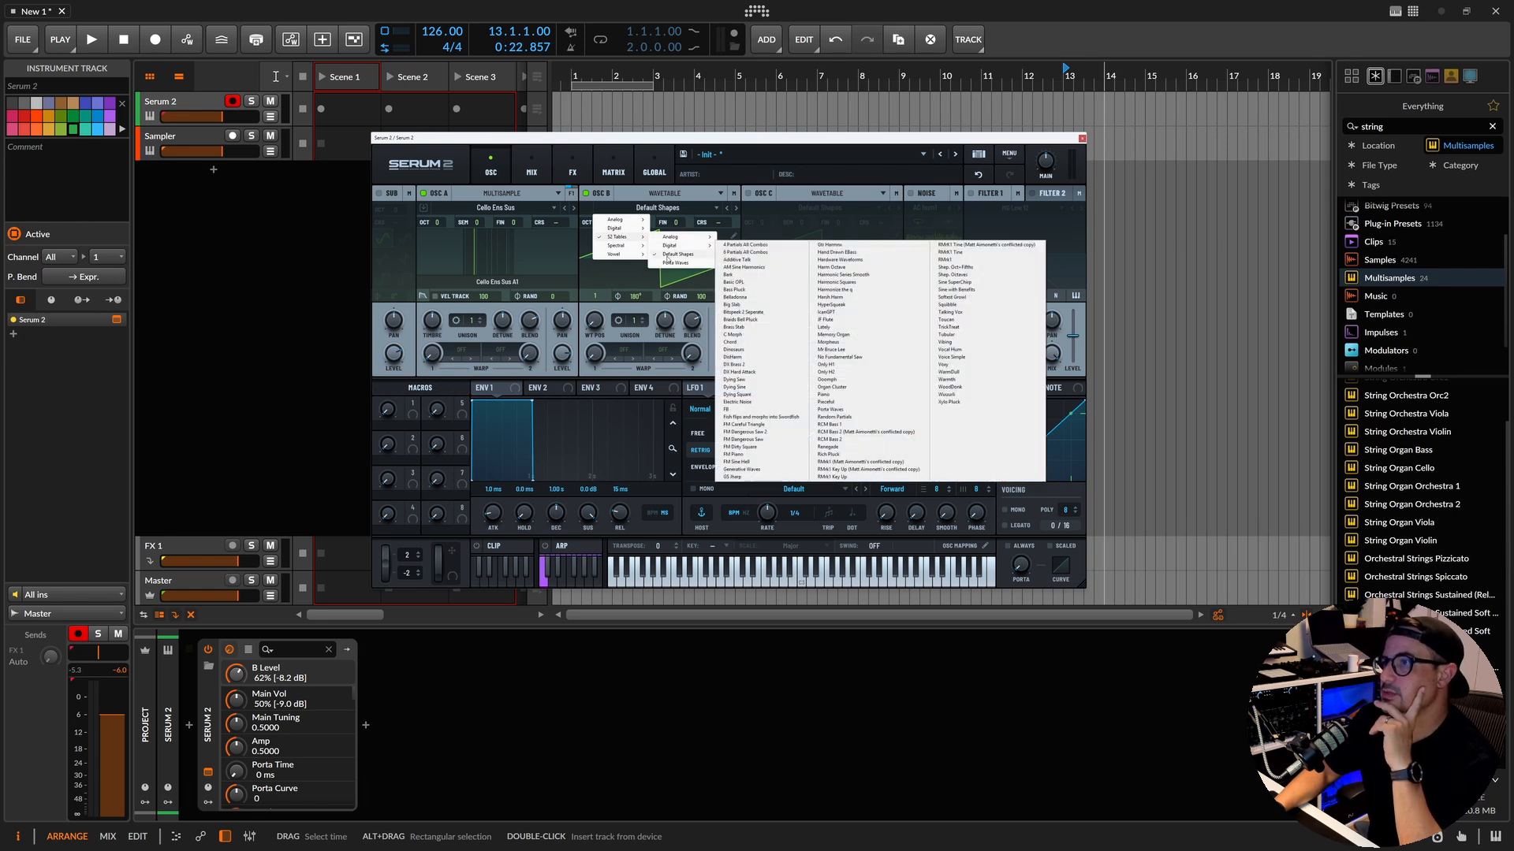
pyautogui.moveTo(670, 246)
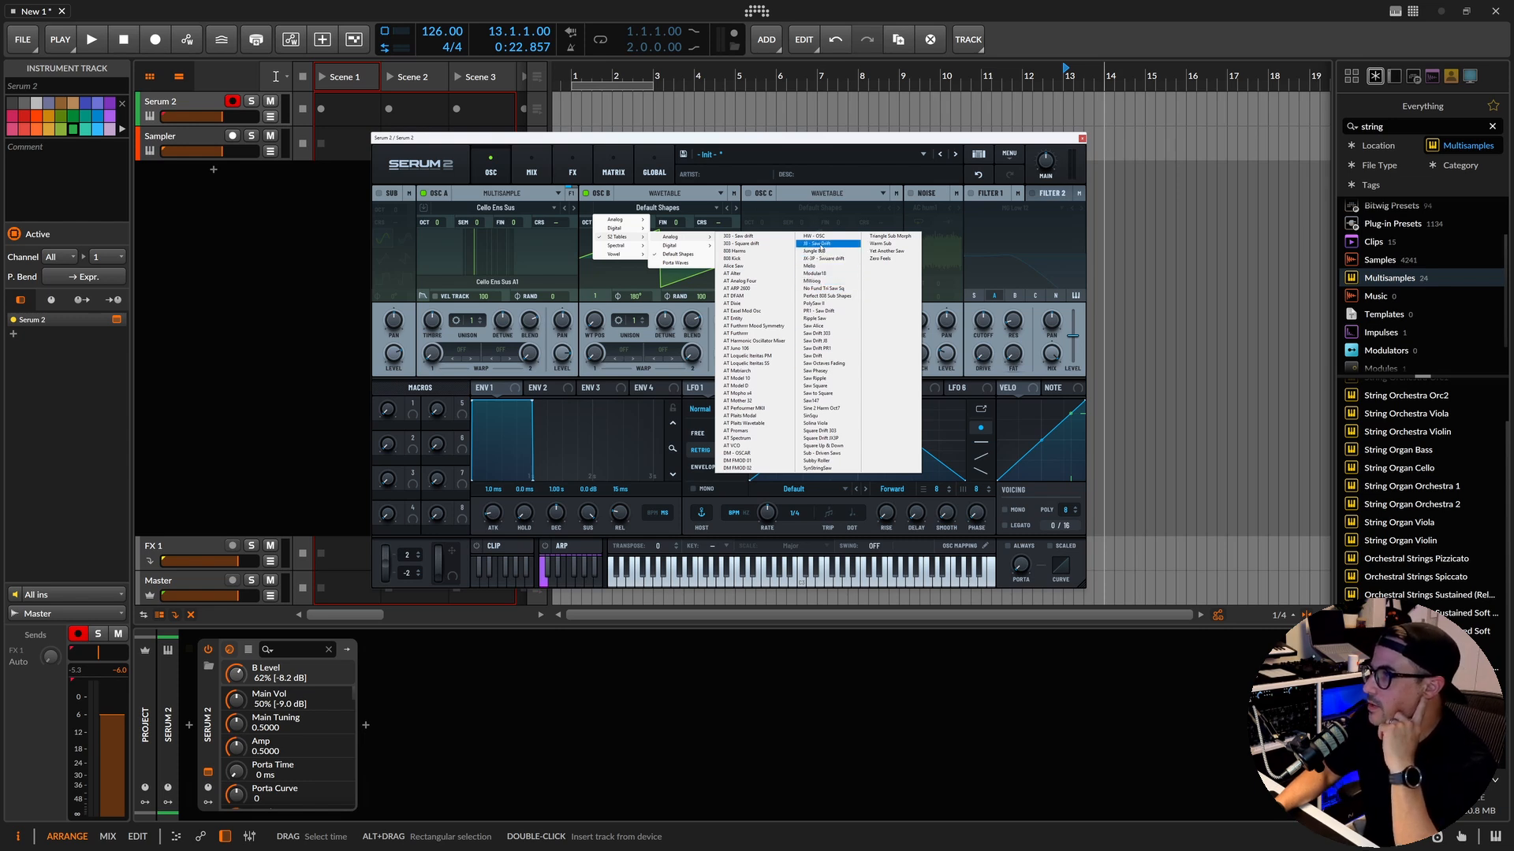
pyautogui.click(821, 245)
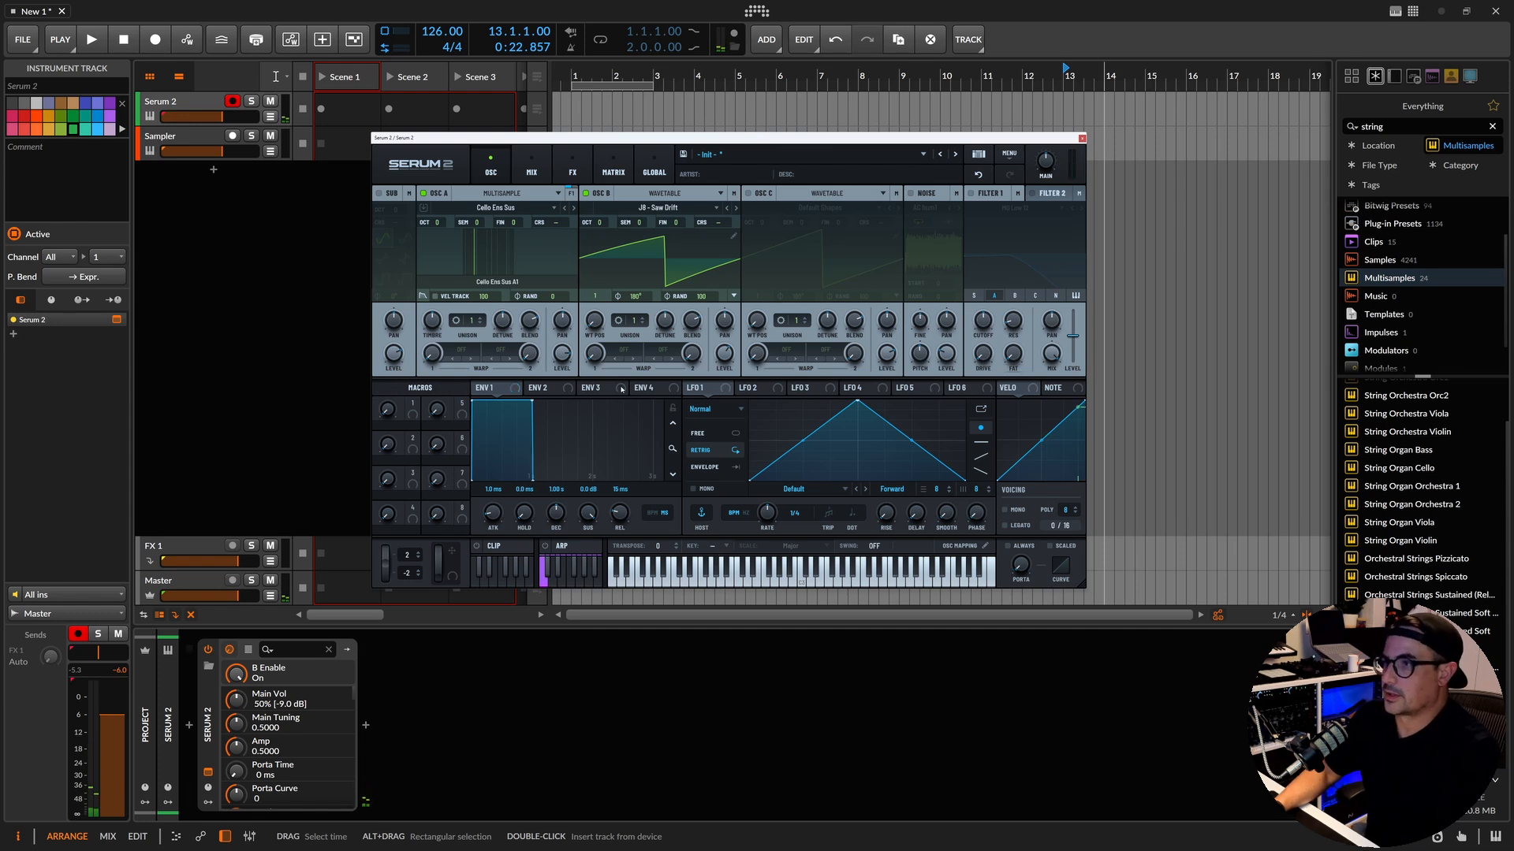
# Assign LFO 1 to modulate oscillator B's wavetable position at 100%.
pyautogui.moveTo(594, 323)
pyautogui.mouseDown()
pyautogui.moveTo(595, 284)
pyautogui.moveTo(594, 402)
pyautogui.moveTo(597, 343)
pyautogui.mouseUp()
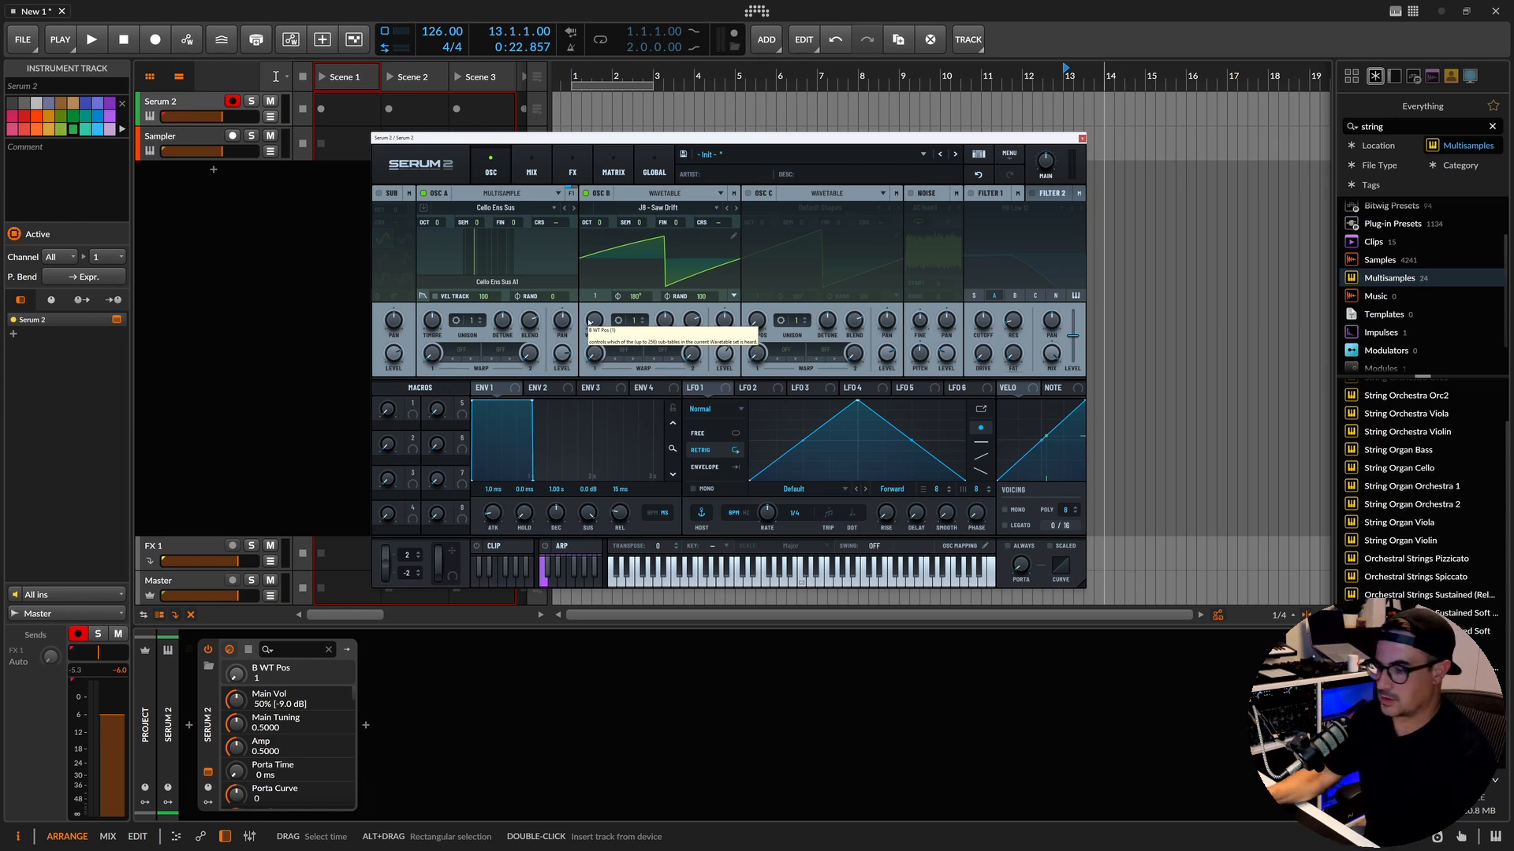
pyautogui.moveTo(706, 391); pyautogui.dragTo(590, 317)
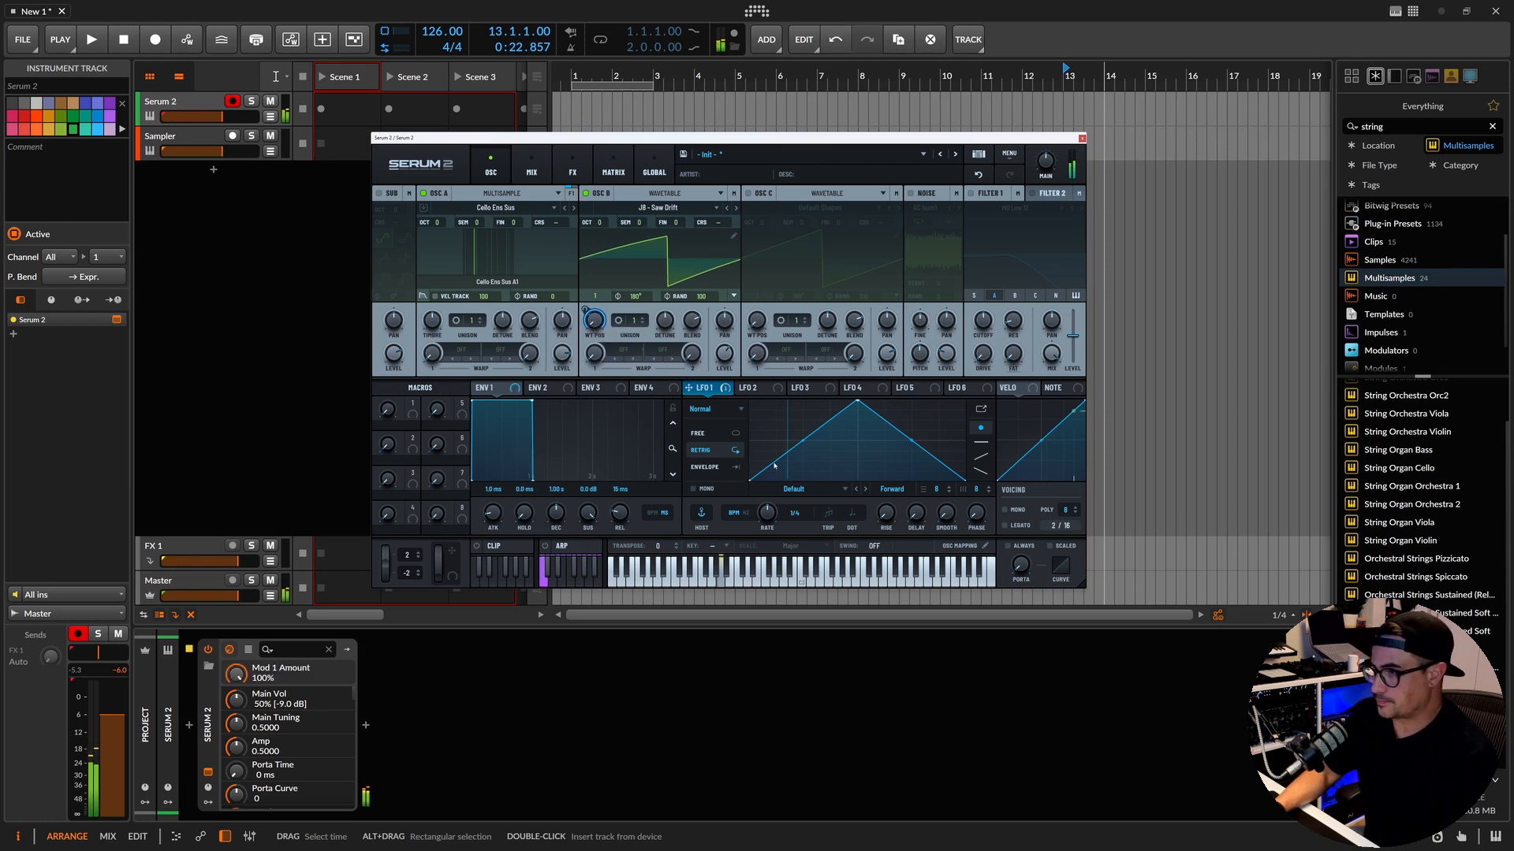
# Set LFO 1's rate to 1/2, and modulate oscillator B's fine tuning by 10% with LFO 2 running unsynced at 3.1 Hz.
pyautogui.moveTo(769, 519); pyautogui.dragTo(763, 534)
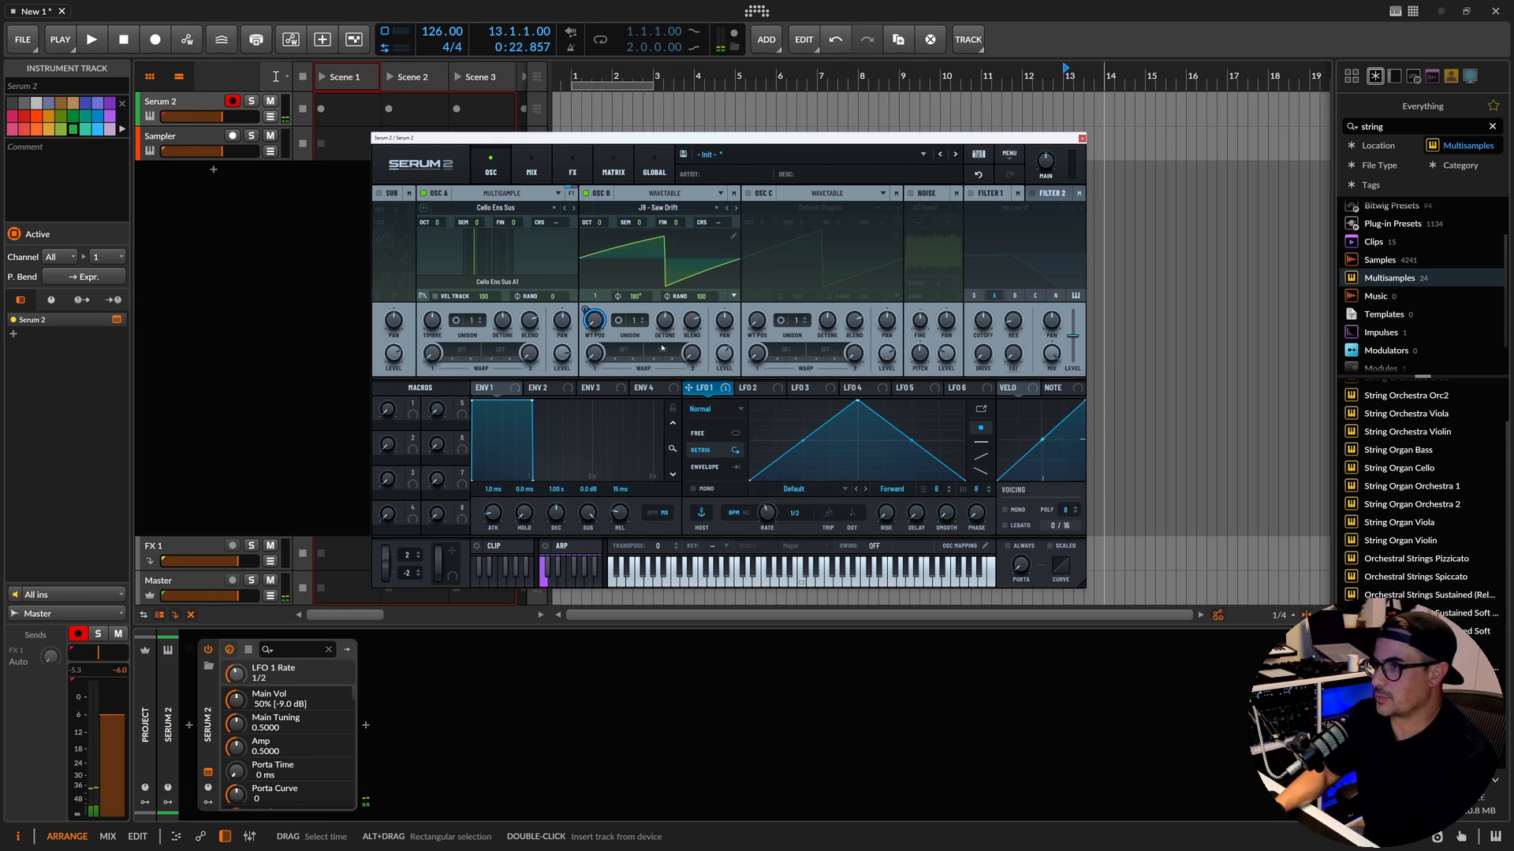
pyautogui.click(753, 388)
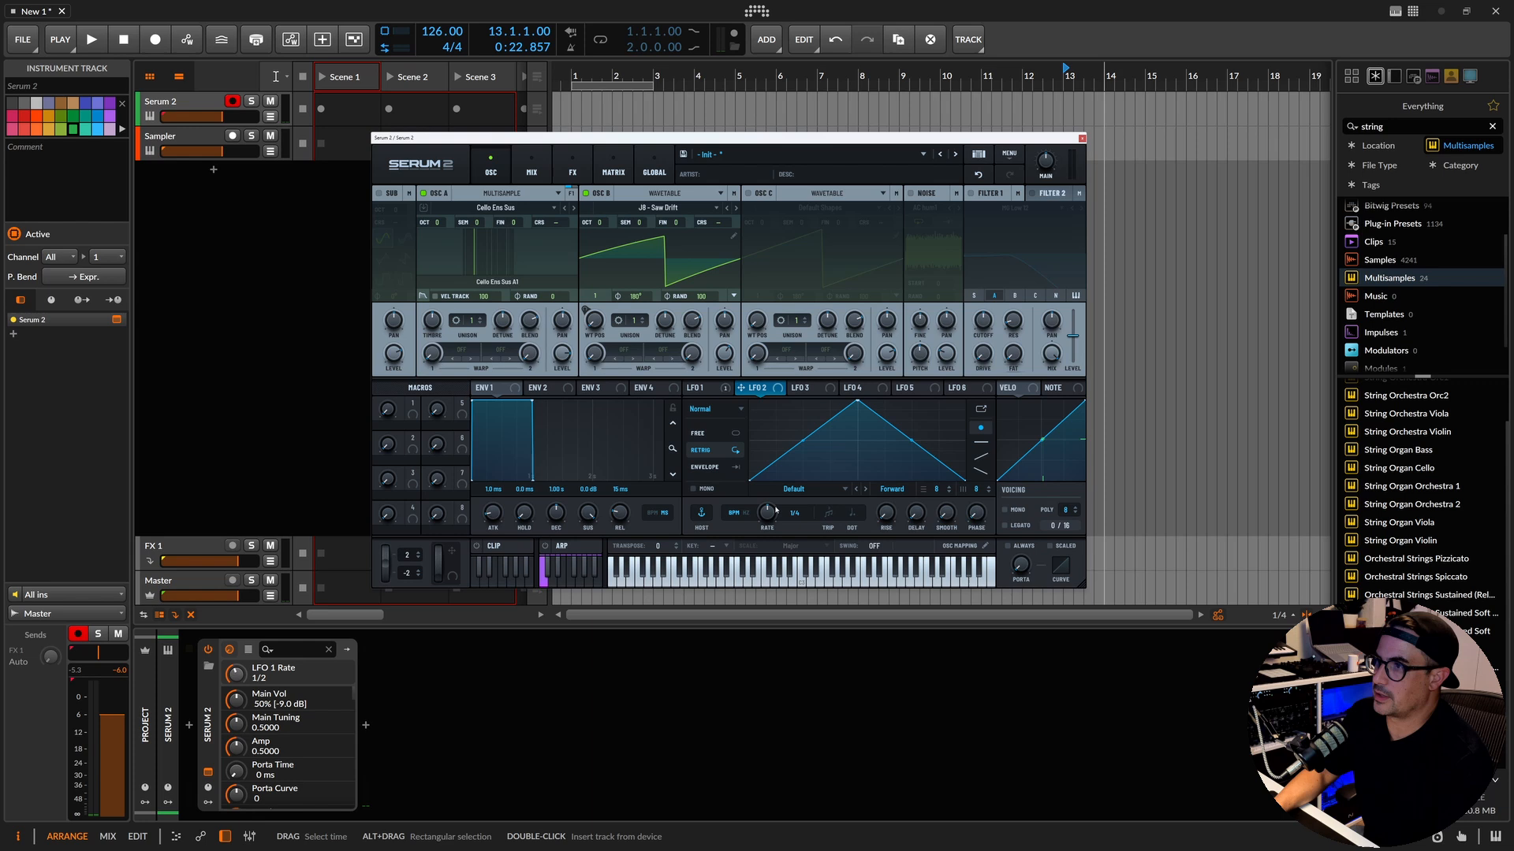
pyautogui.moveTo(752, 394); pyautogui.dragTo(692, 292)
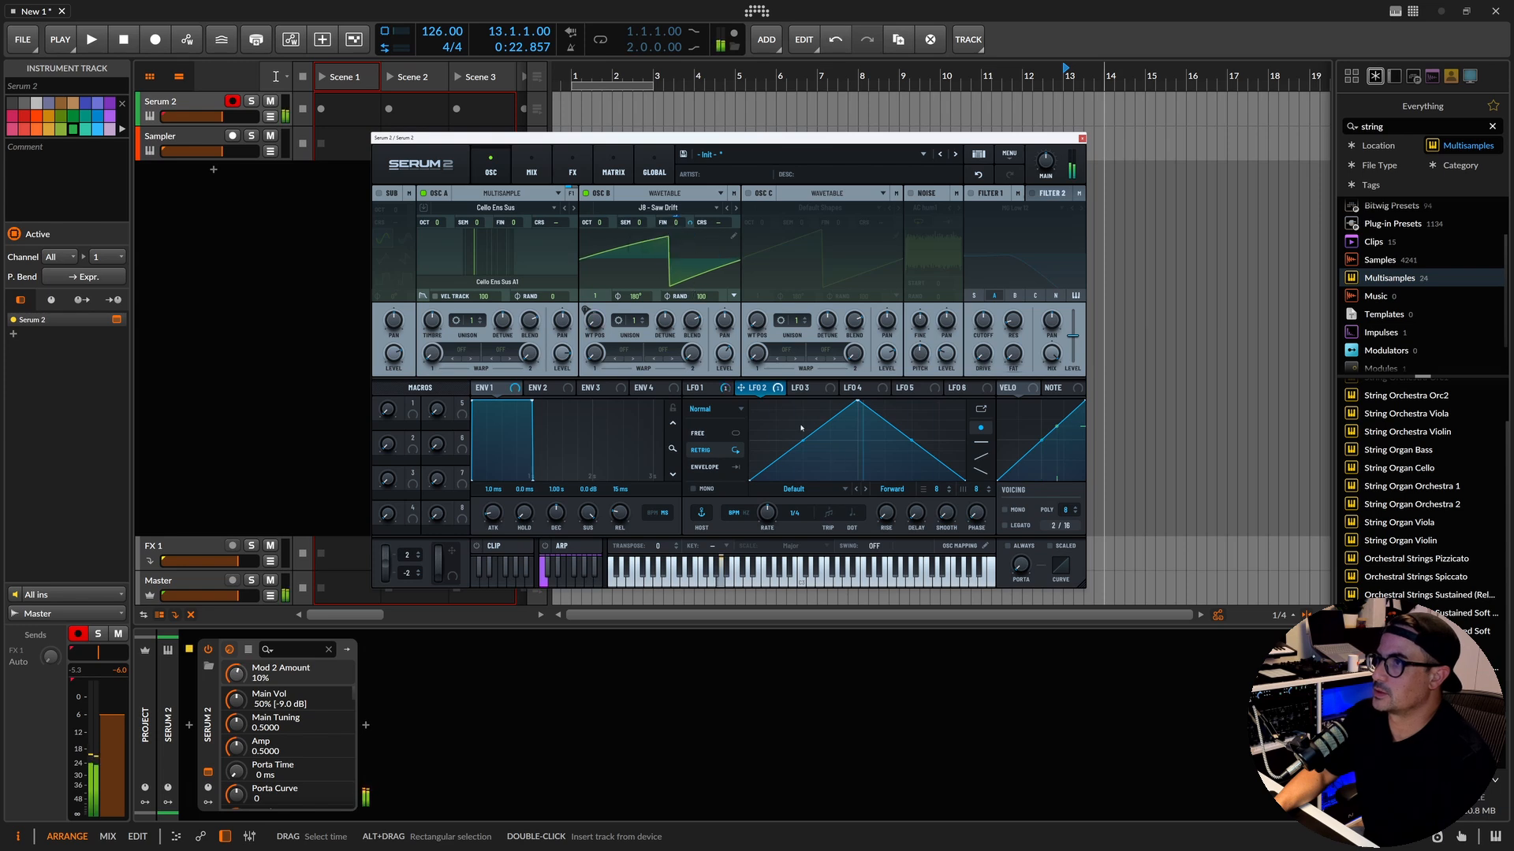
pyautogui.moveTo(767, 513); pyautogui.dragTo(763, 535)
pyautogui.click(746, 514)
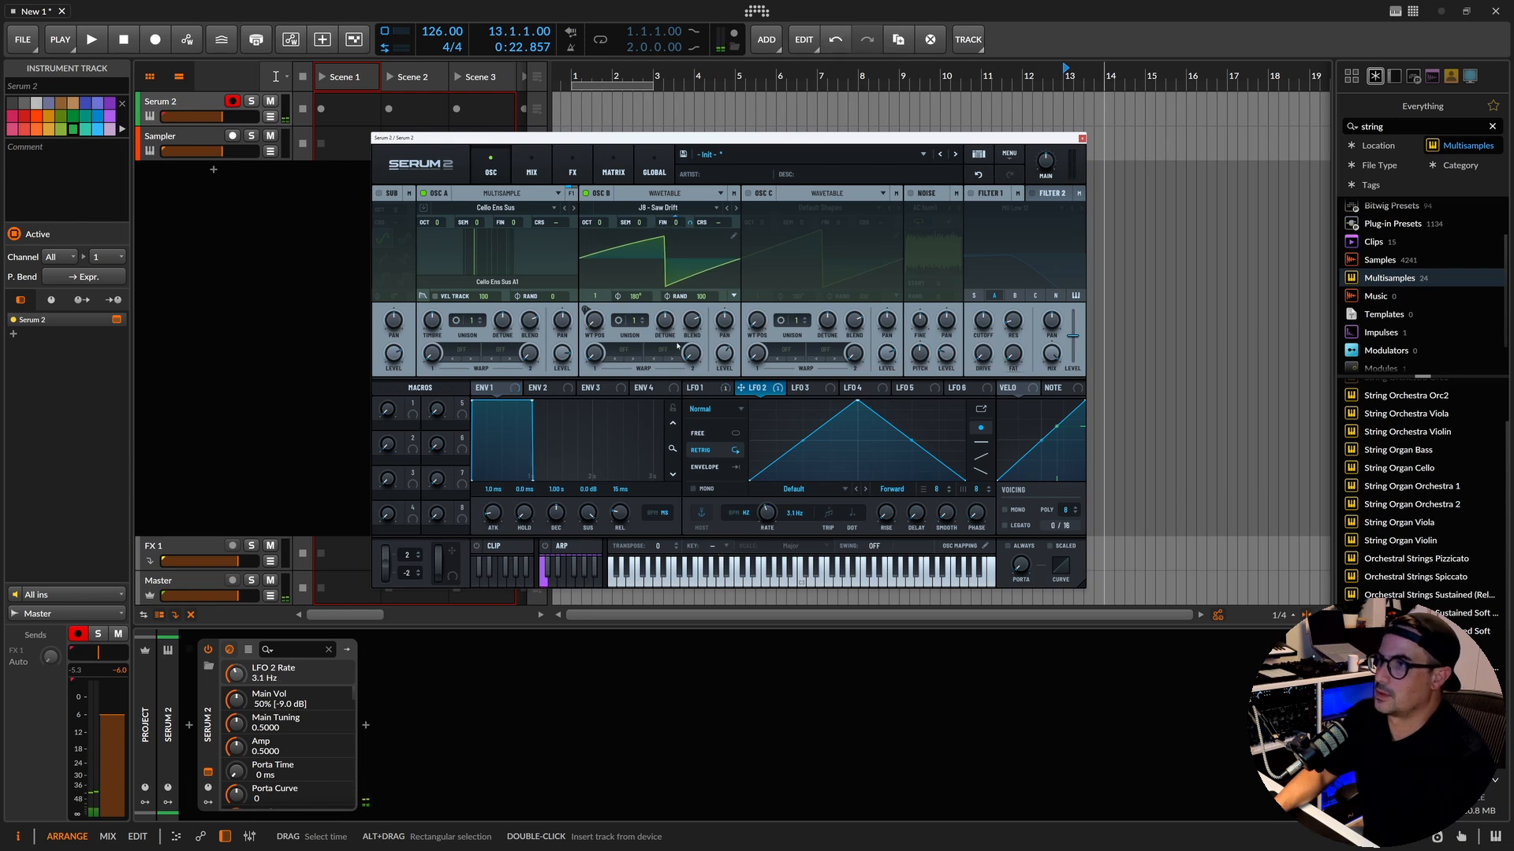
# Give oscillator B two unison voices with a unison detune of 0.08.
pyautogui.click(640, 322)
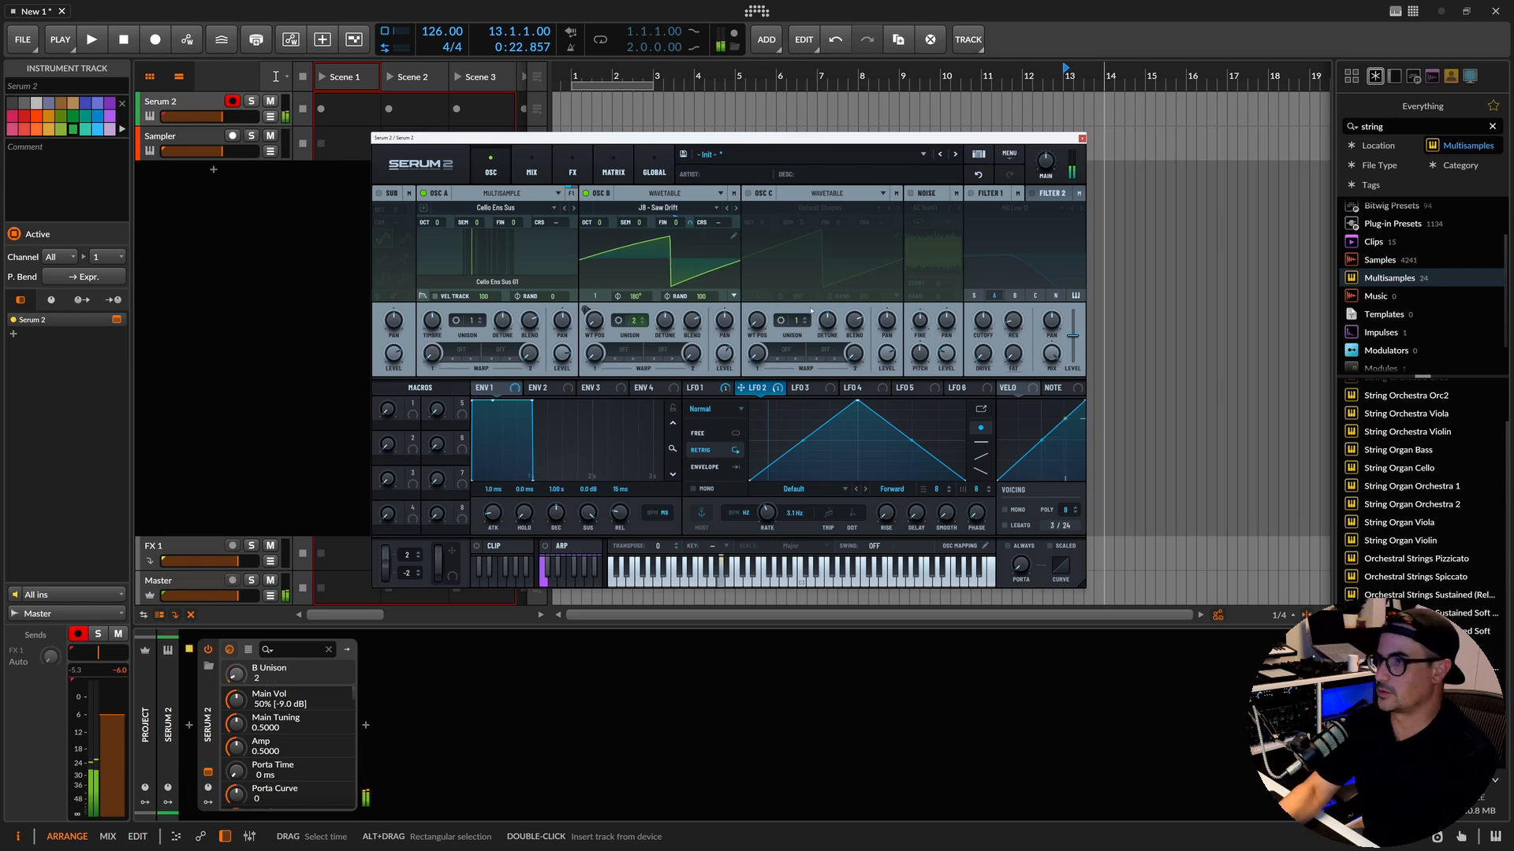
pyautogui.moveTo(661, 322)
pyautogui.mouseDown()
pyautogui.moveTo(655, 353)
pyautogui.moveTo(664, 342)
pyautogui.mouseUp()
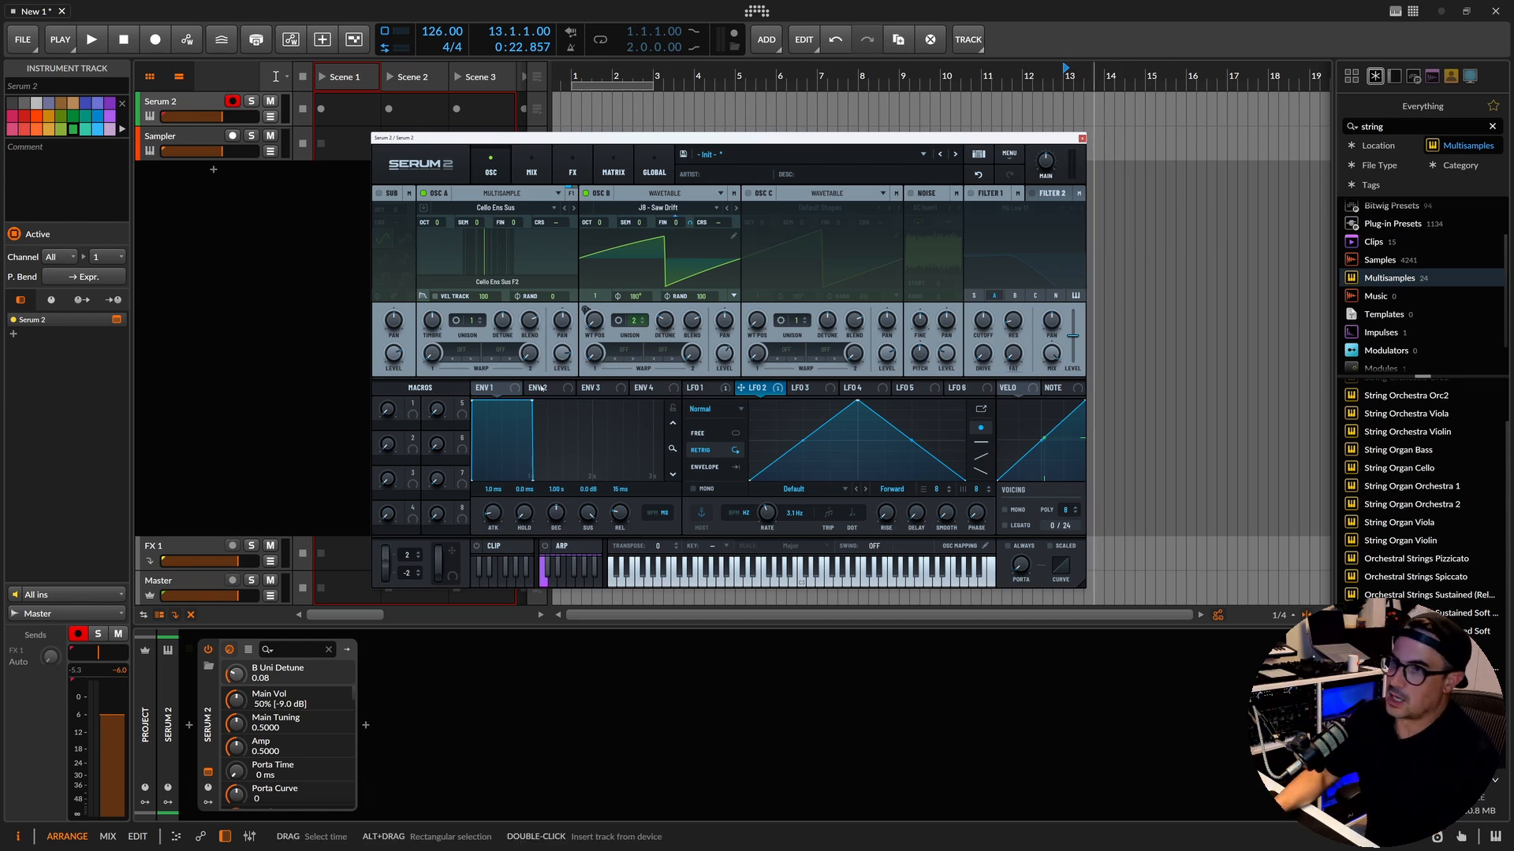
# Set oscillator B's warp mode to the LPF filter with an amount of 33, and lower the oscillator's level to 61%.
pyautogui.click(630, 351)
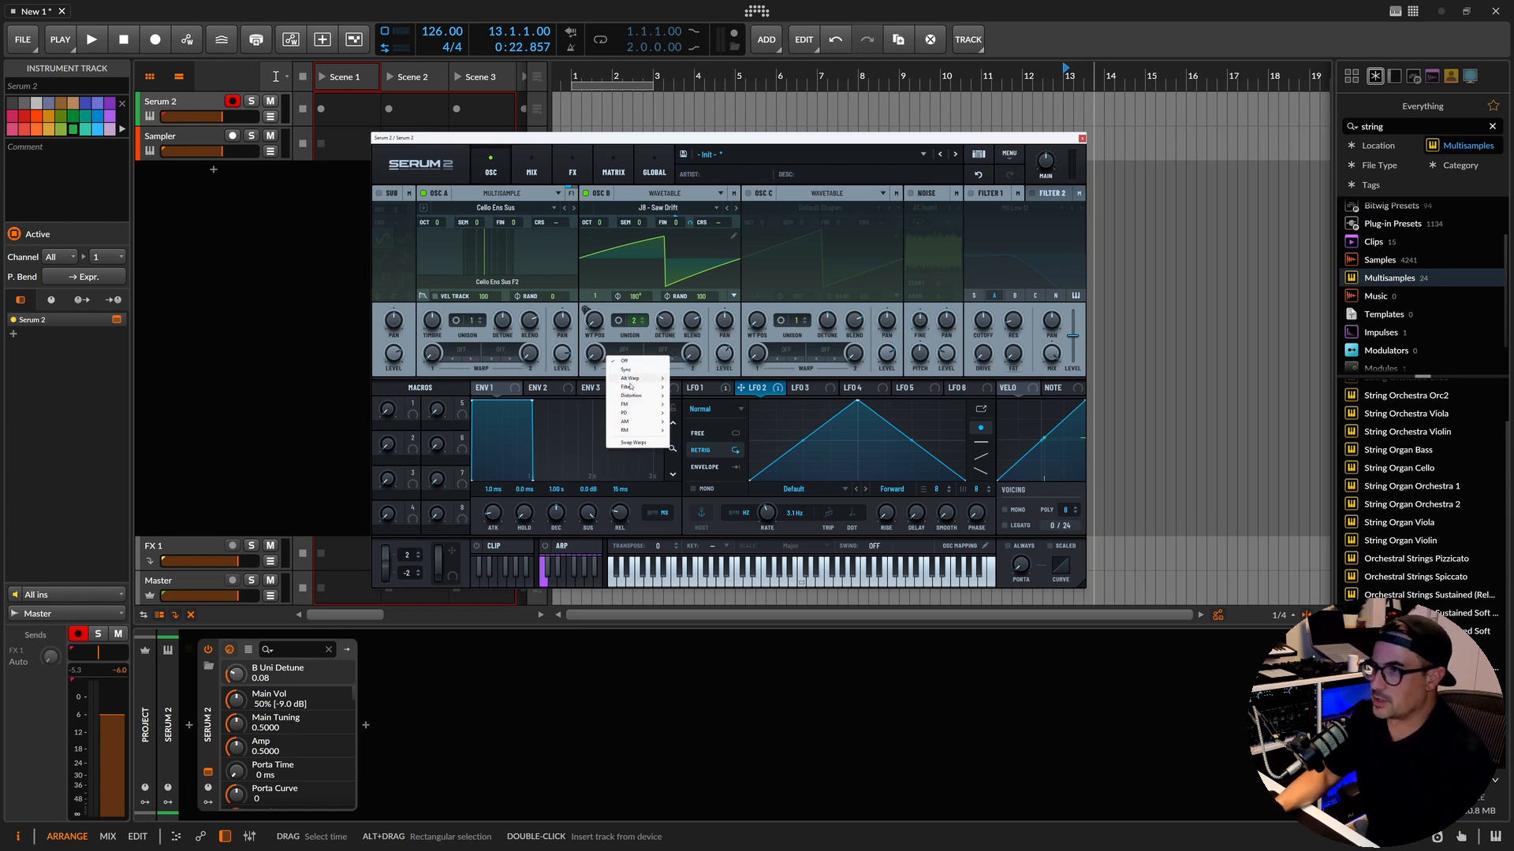
pyautogui.moveTo(630, 386)
pyautogui.click(690, 390)
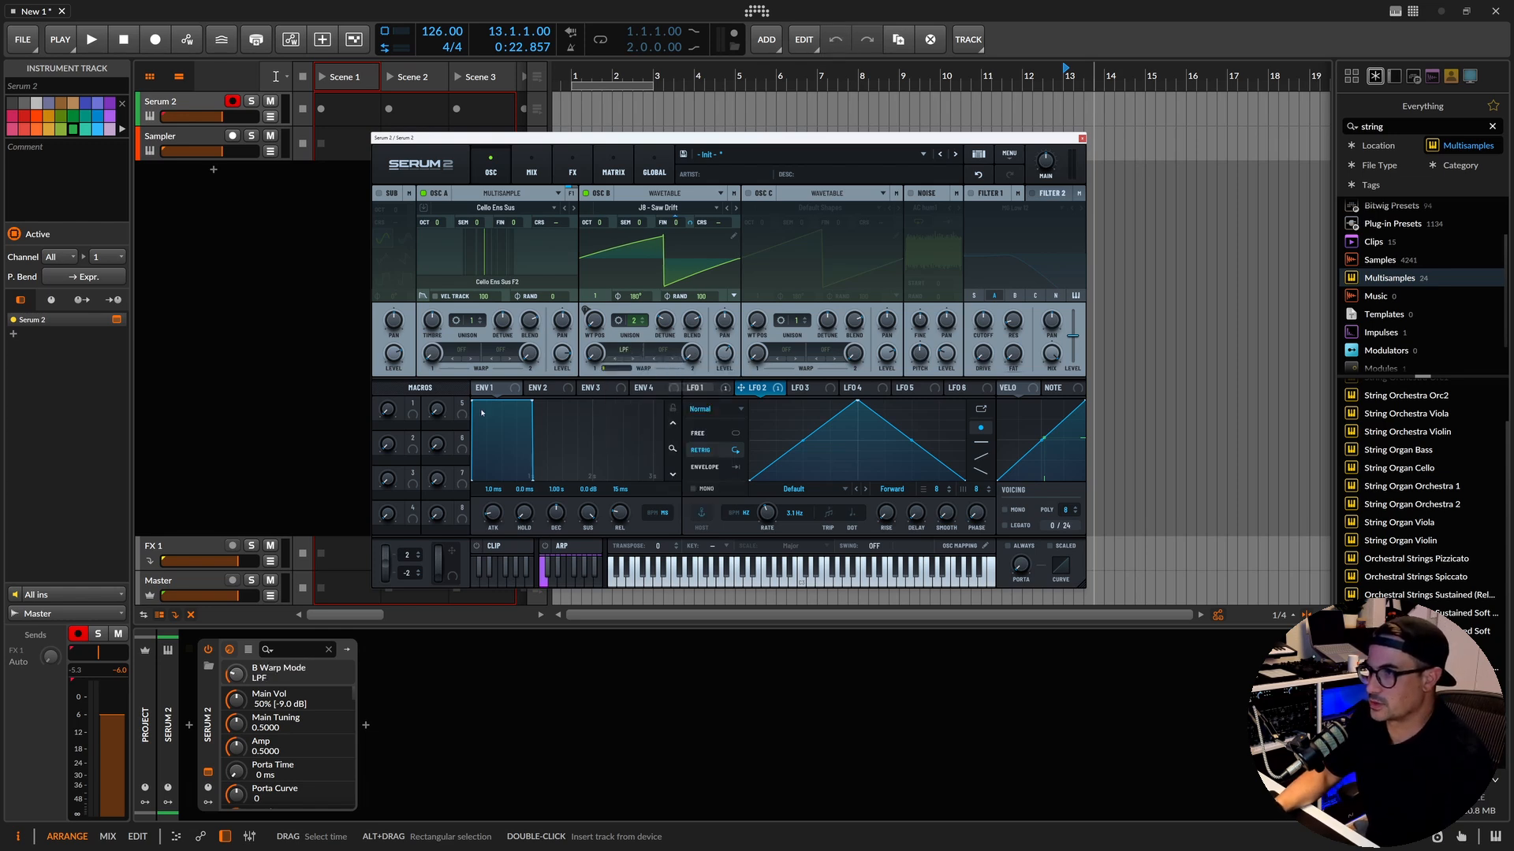
pyautogui.moveTo(597, 354); pyautogui.dragTo(605, 321)
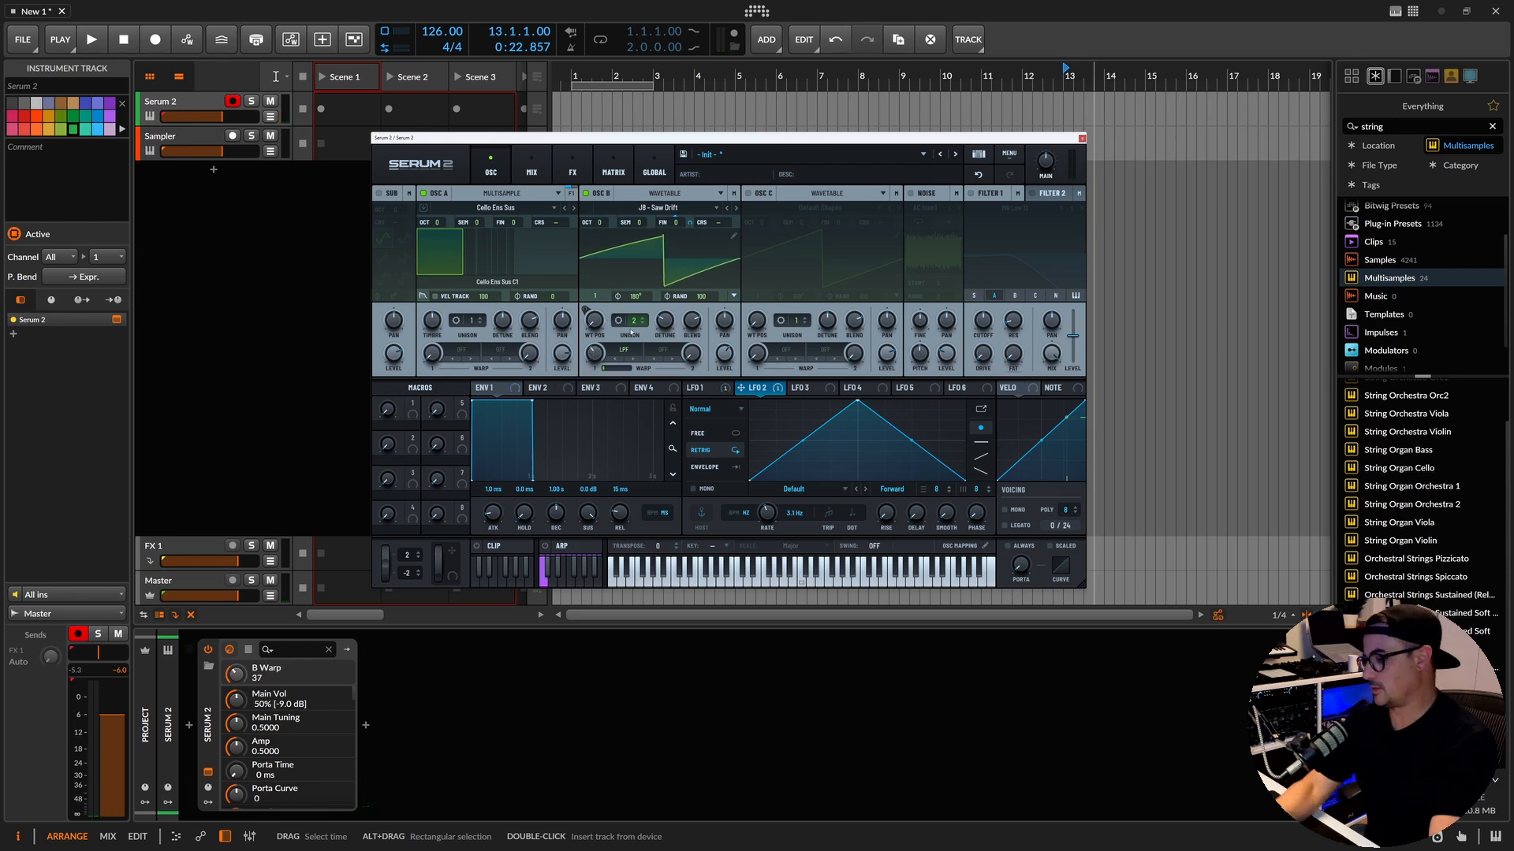
pyautogui.moveTo(594, 360); pyautogui.dragTo(617, 372)
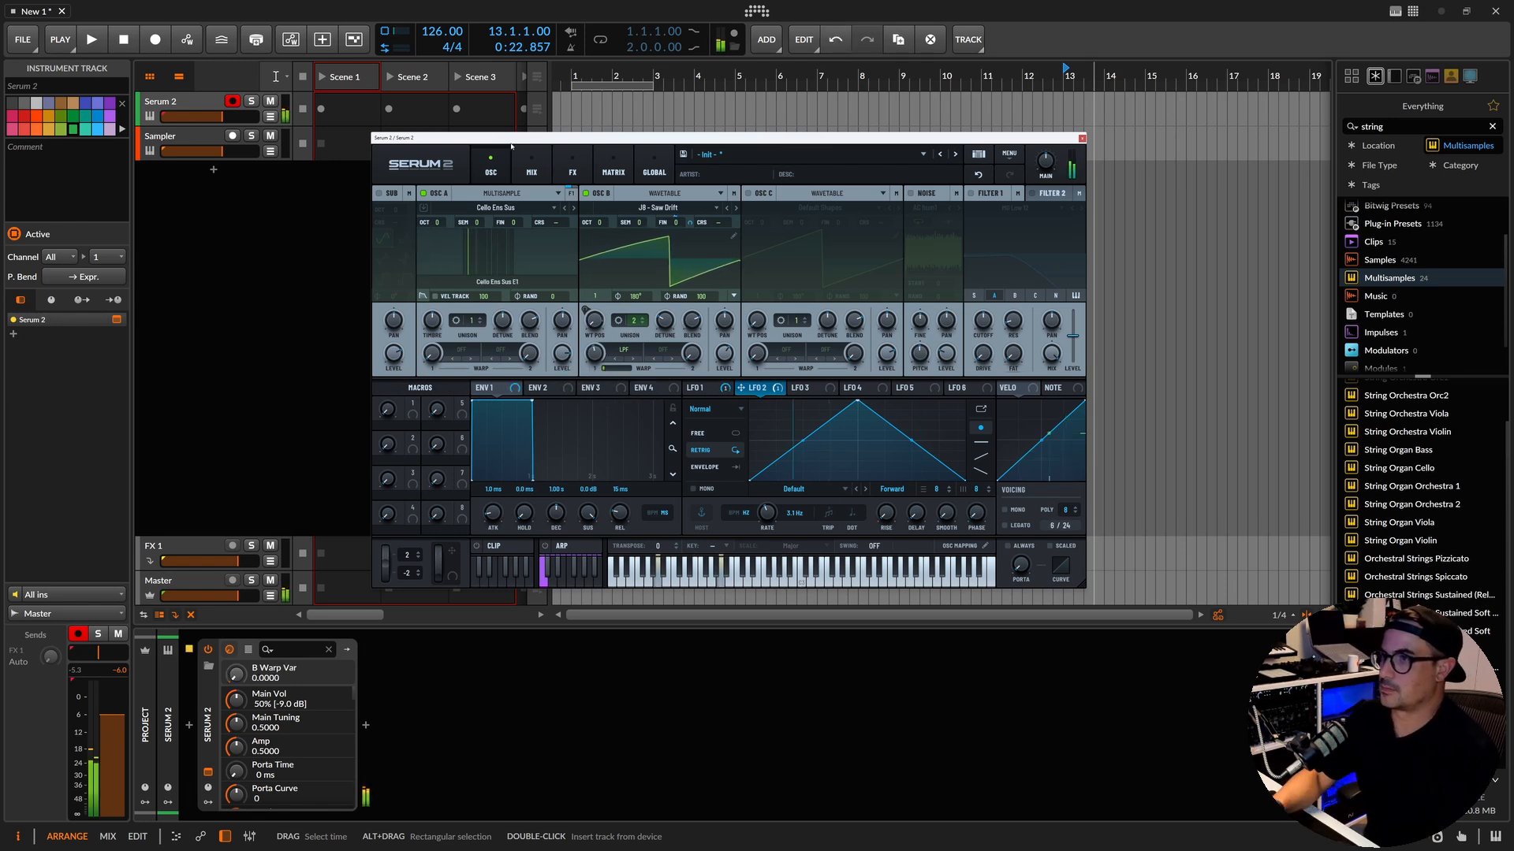
pyautogui.moveTo(595, 357); pyautogui.dragTo(597, 360)
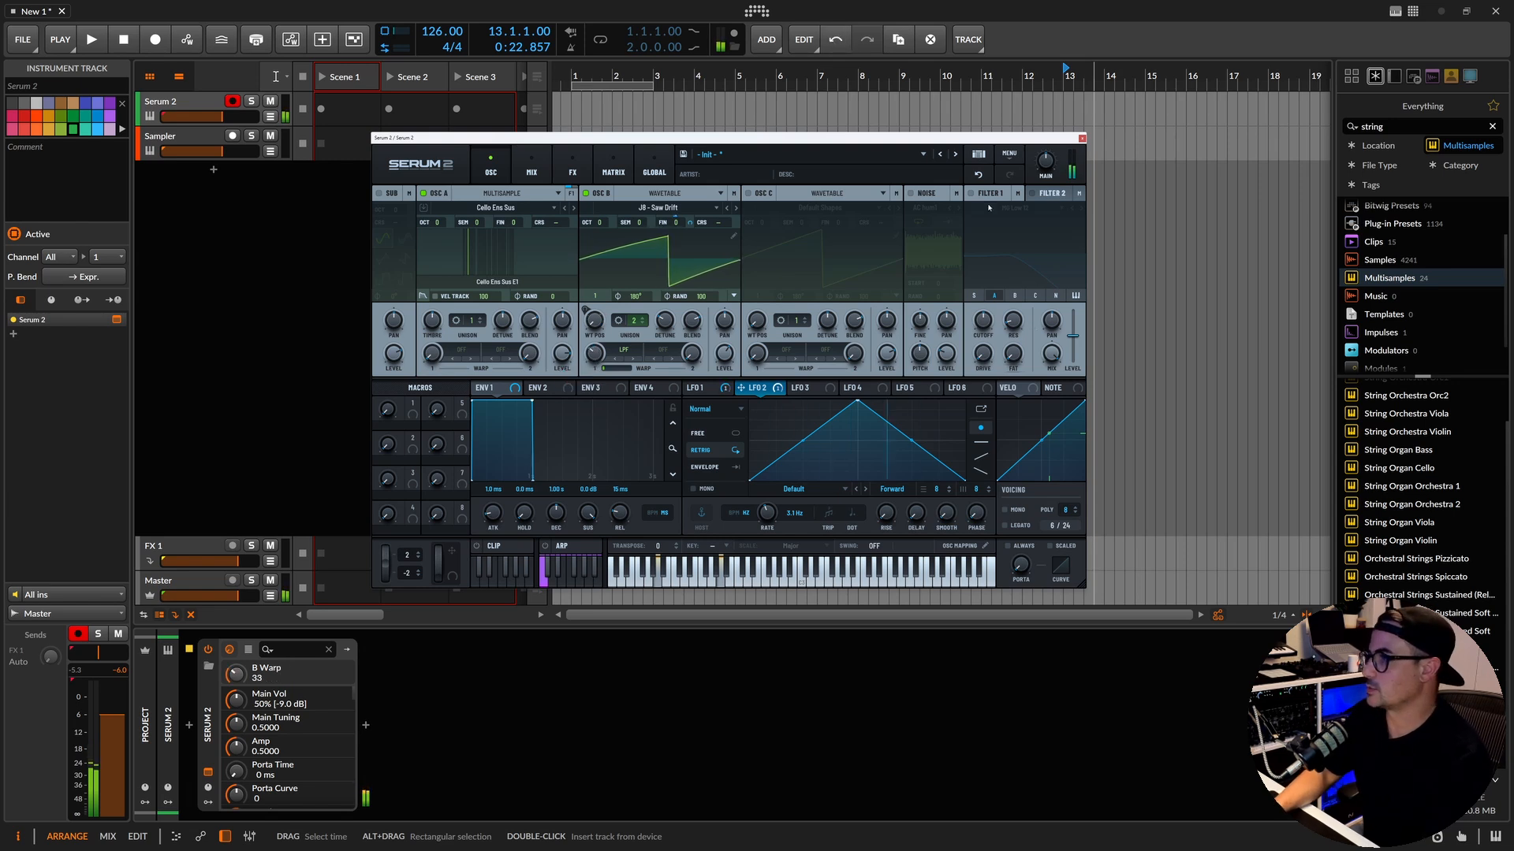
pyautogui.click(566, 359)
pyautogui.click(729, 360)
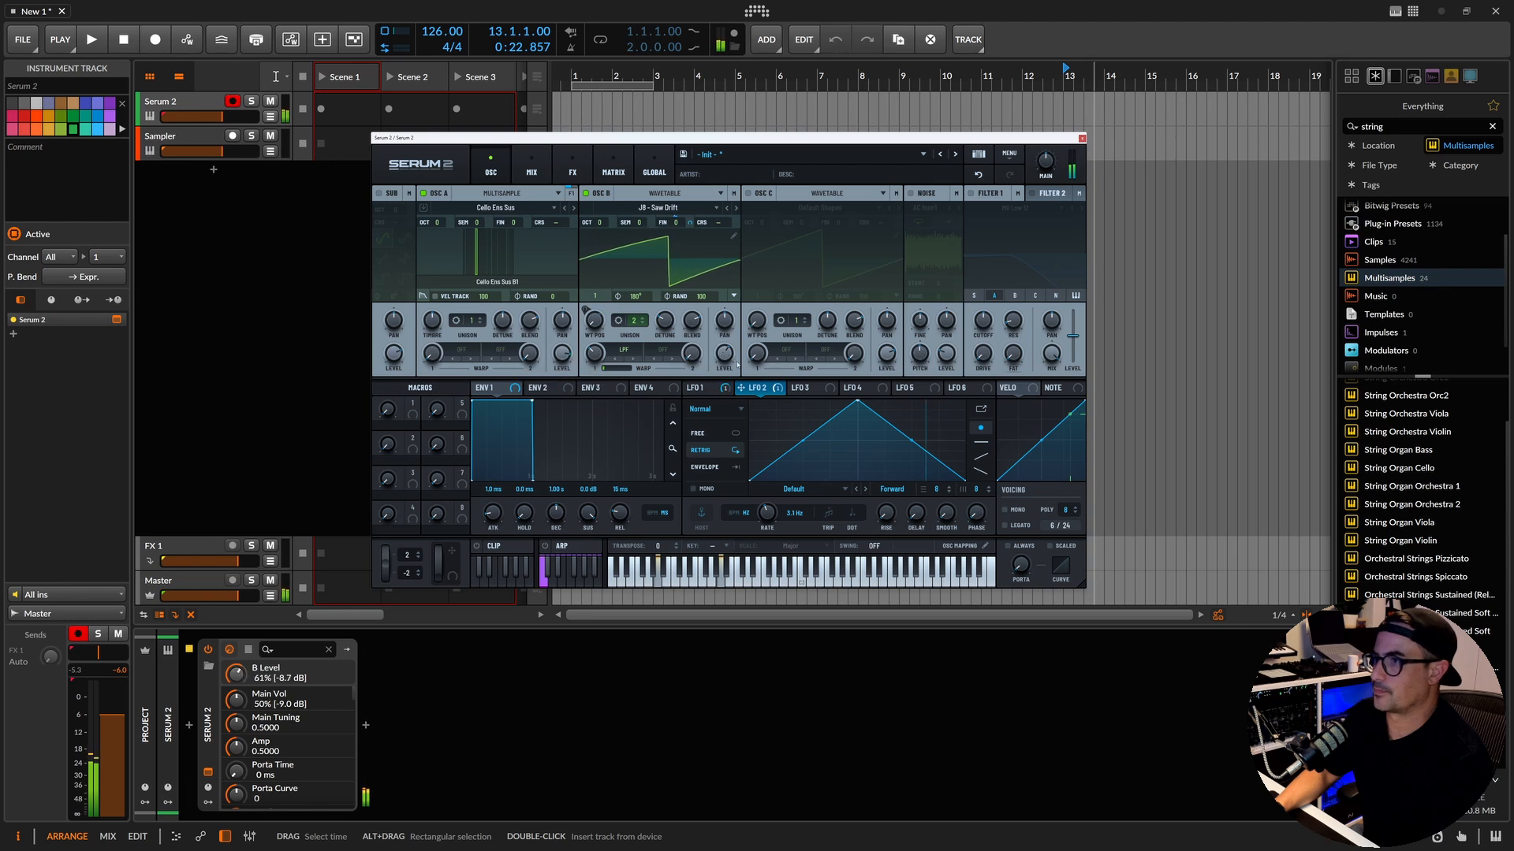
# Enable filter 1 with its cutoff at 42 and modulate the cutoff with Envelope 2 at 52%.
pyautogui.click(972, 194)
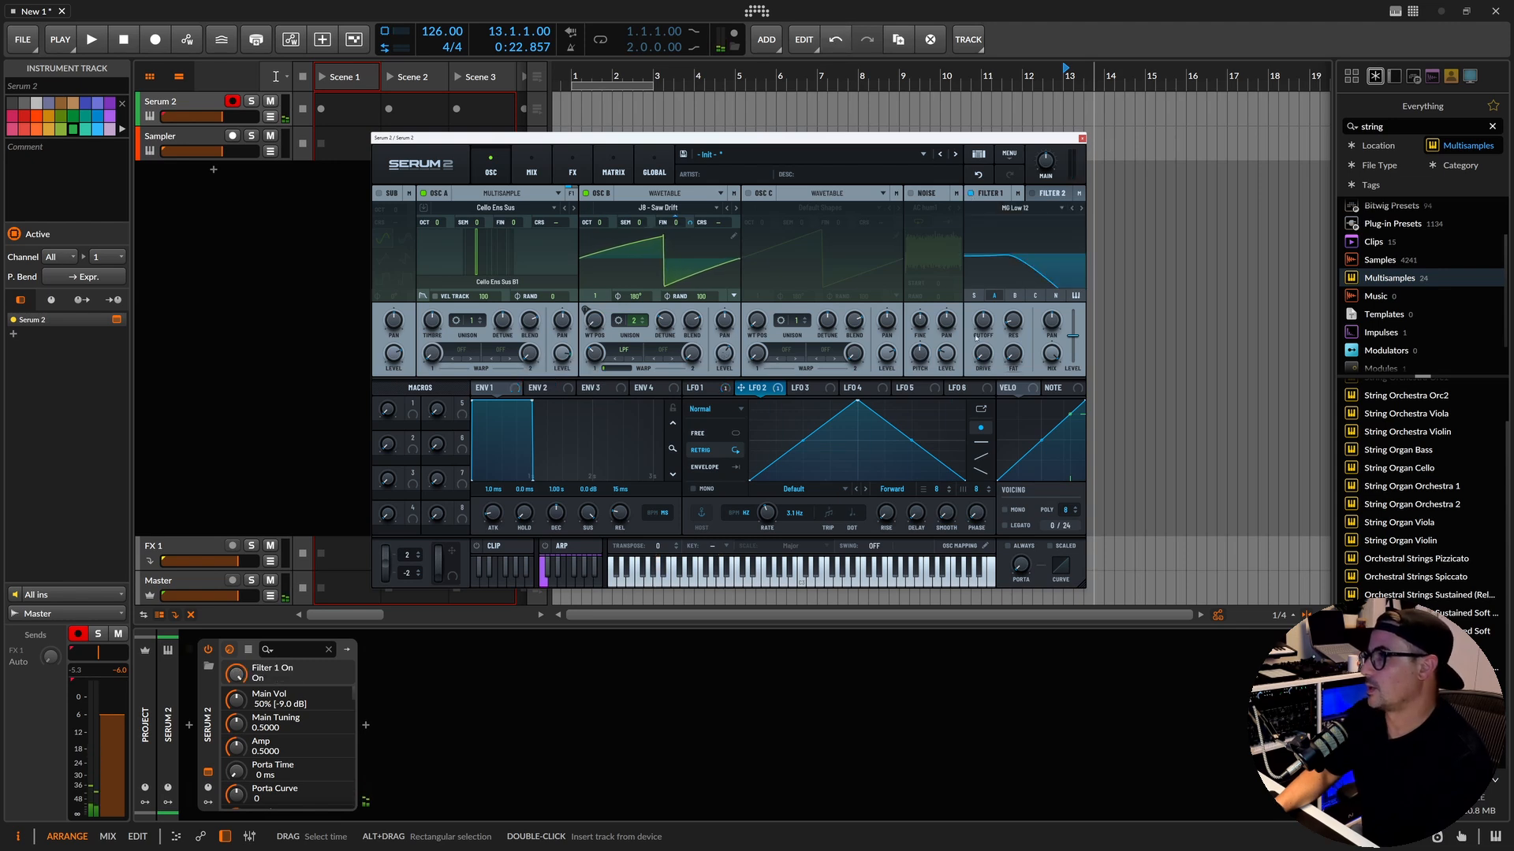
pyautogui.click(547, 388)
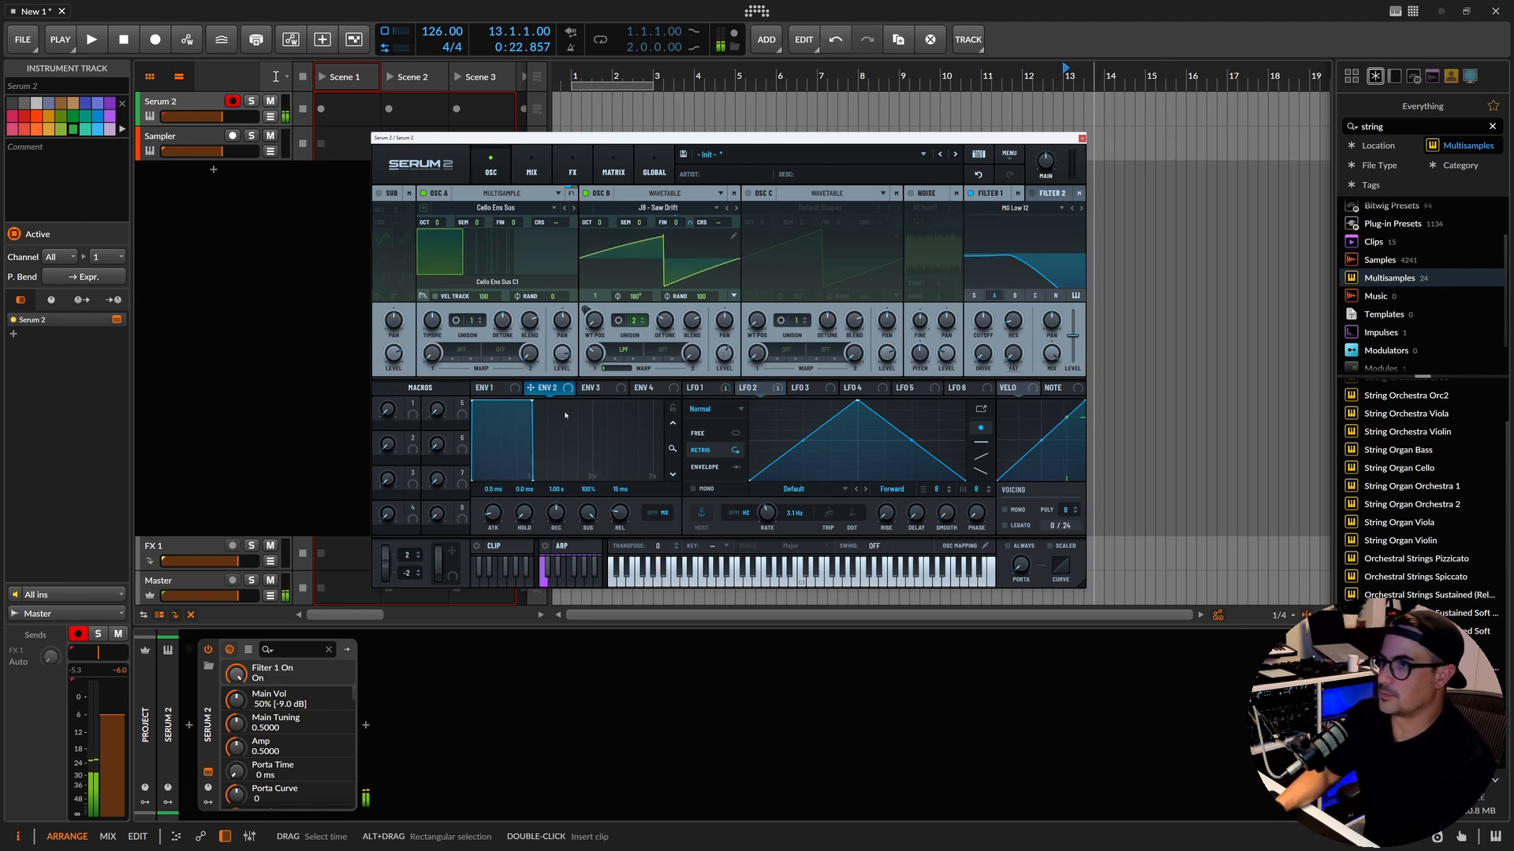
pyautogui.moveTo(547, 388); pyautogui.dragTo(983, 339)
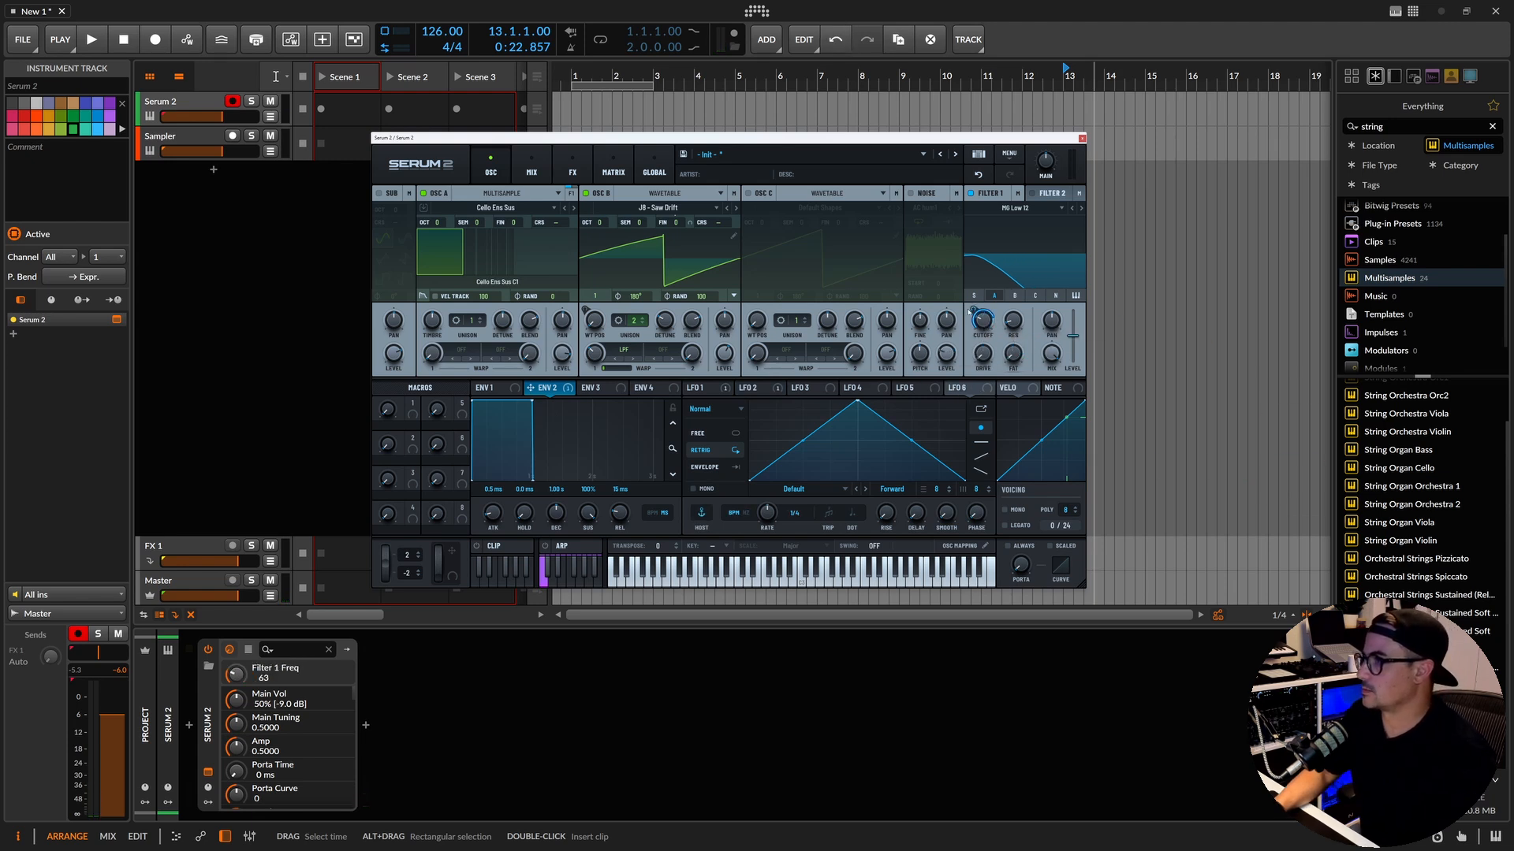
pyautogui.moveTo(983, 323); pyautogui.dragTo(983, 342)
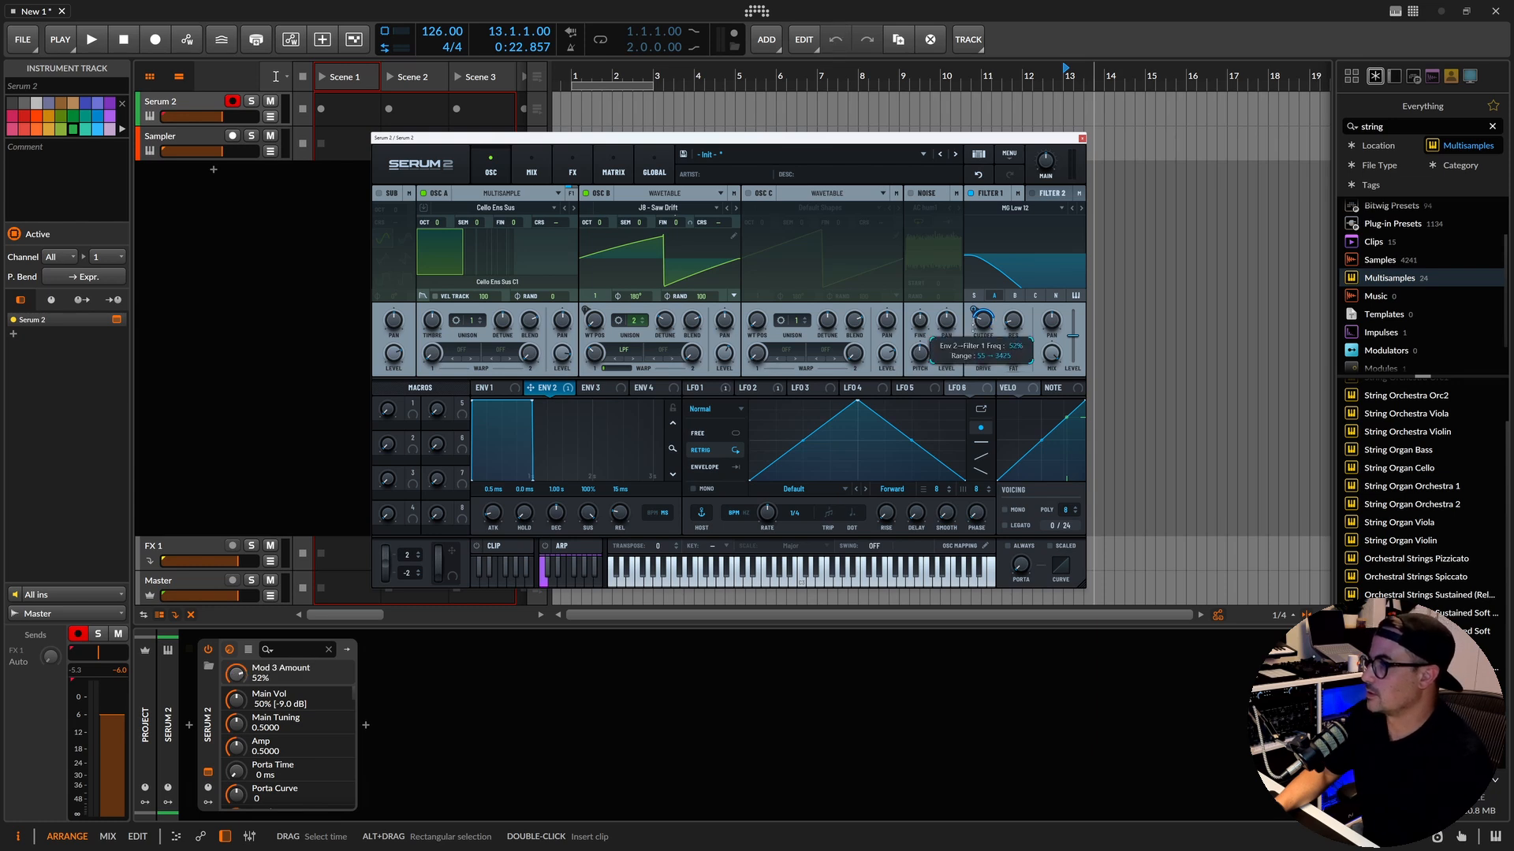
pyautogui.click(983, 319)
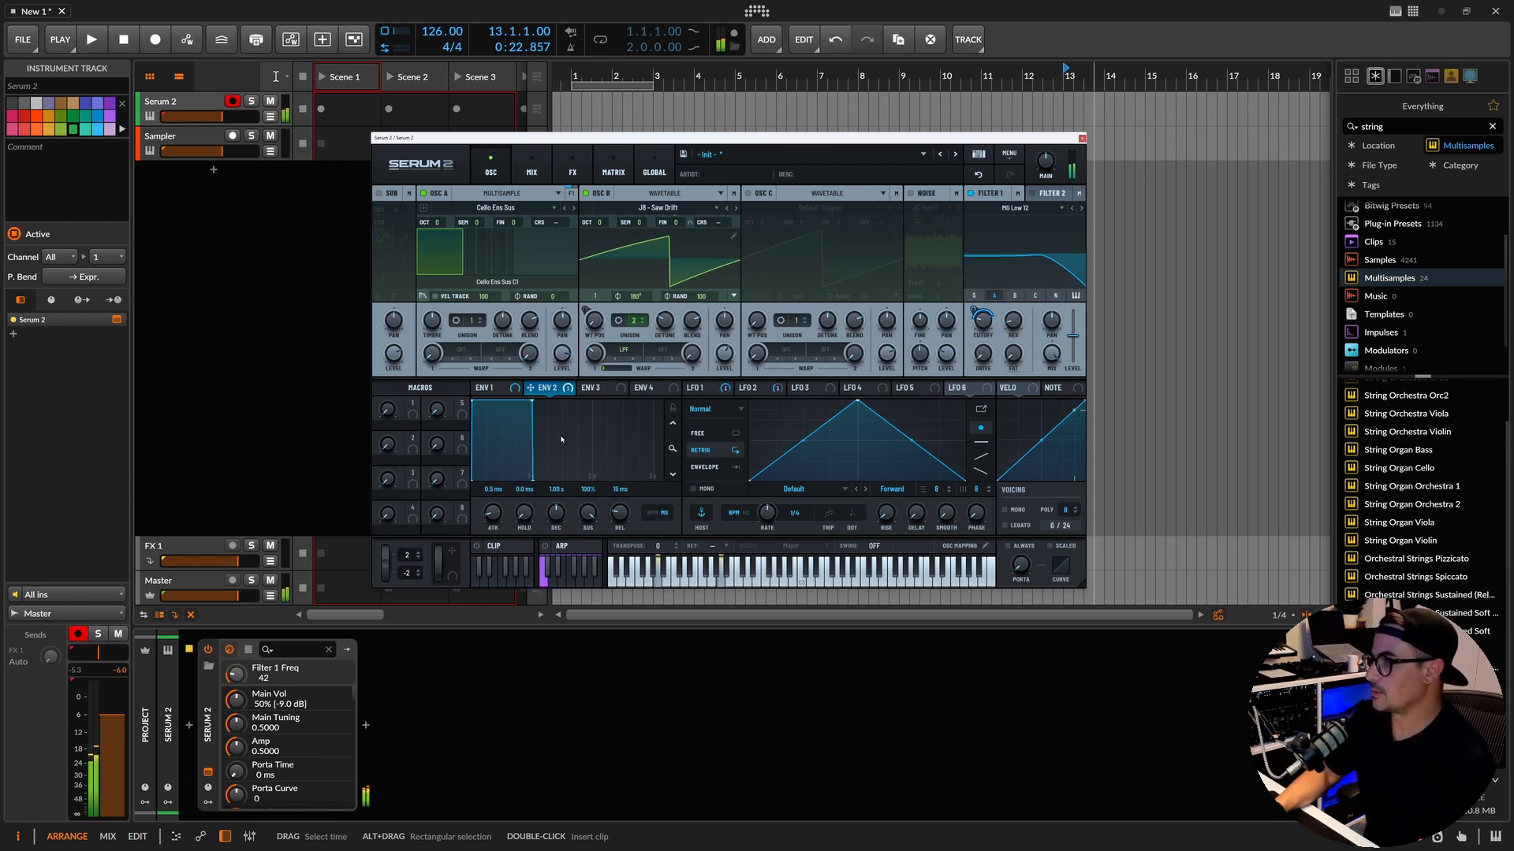
# Shape Envelope 2 with an attack of about 2.2 s, a 10 s decay, a low sustain and a release of about 12 s.
pyautogui.moveTo(493, 494); pyautogui.dragTo(591, 614)
pyautogui.moveTo(556, 513); pyautogui.dragTo(643, 459)
pyautogui.moveTo(619, 514); pyautogui.dragTo(619, 519)
pyautogui.moveTo(495, 515); pyautogui.dragTo(556, 500)
pyautogui.click(673, 408)
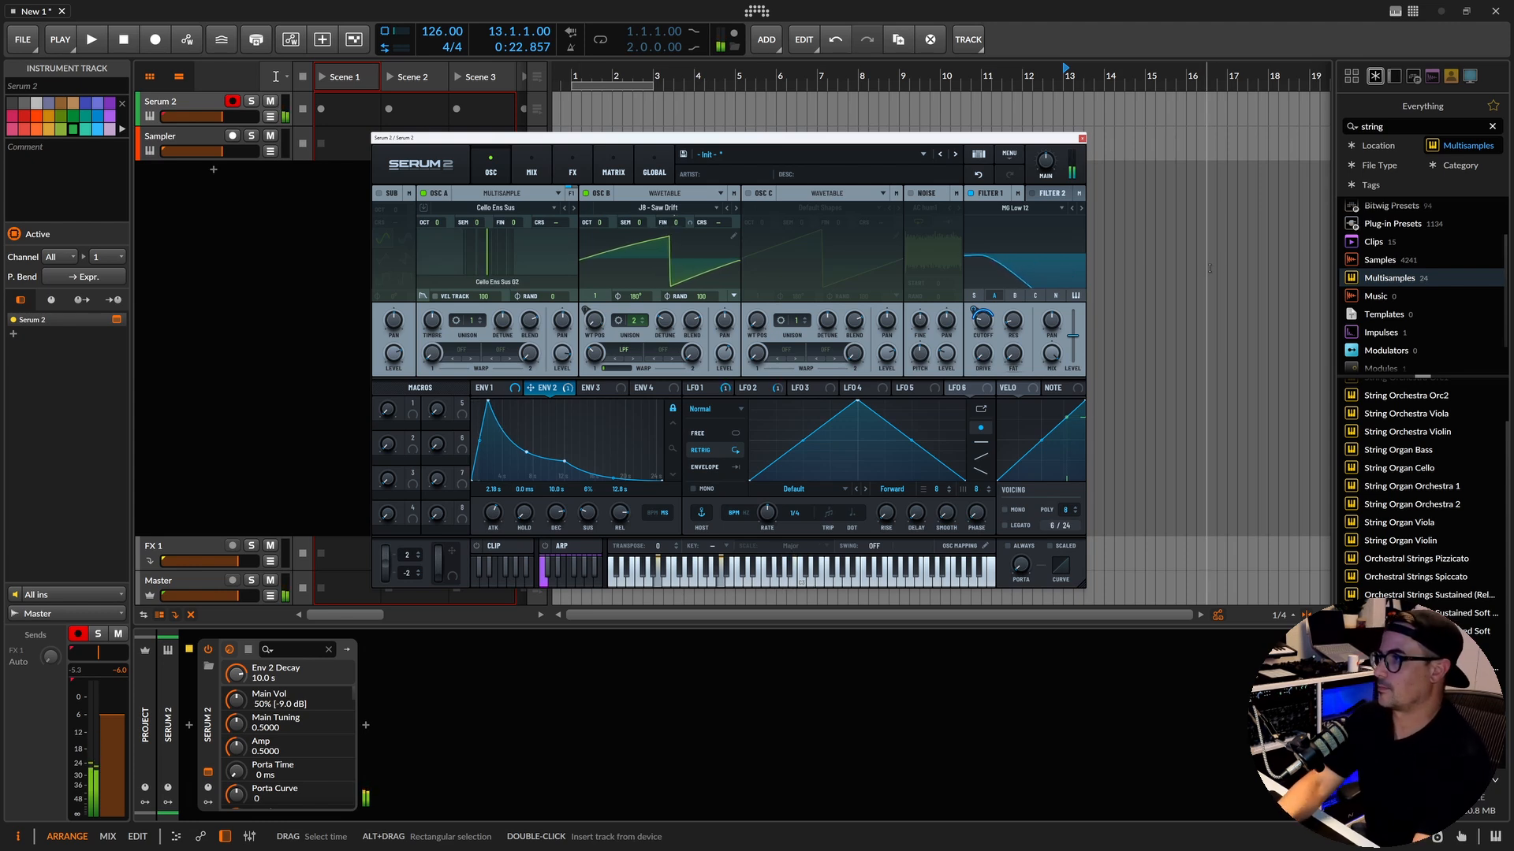
# Route oscillator B through filter 1, and set Envelope 1's attack to about 480 ms and release to 2.68 s.
pyautogui.click(1015, 295)
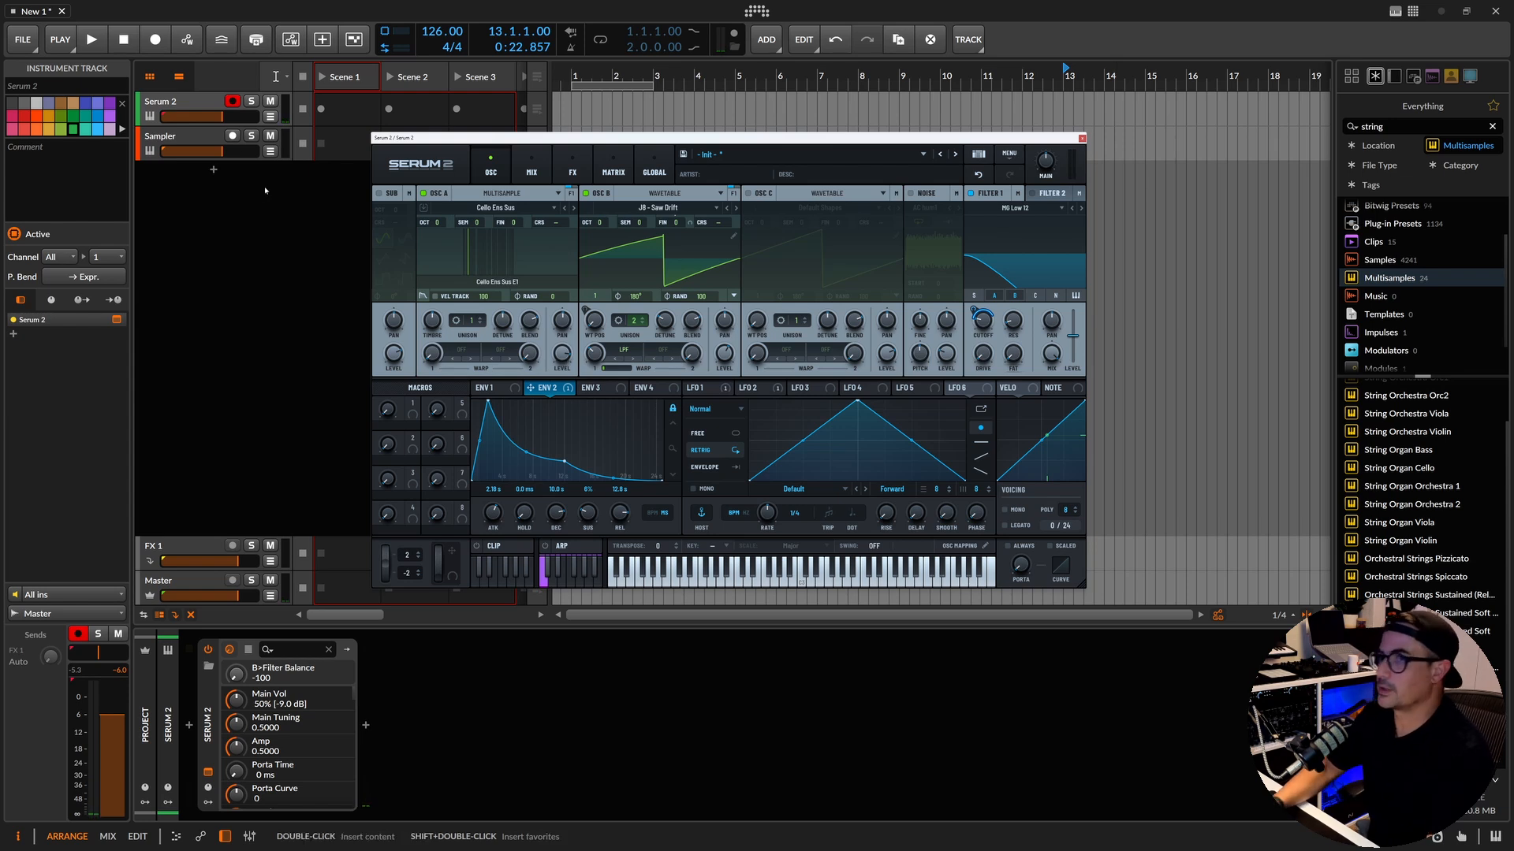
pyautogui.click(489, 388)
pyautogui.moveTo(490, 518); pyautogui.dragTo(490, 485)
pyautogui.moveTo(620, 514); pyautogui.dragTo(630, 502)
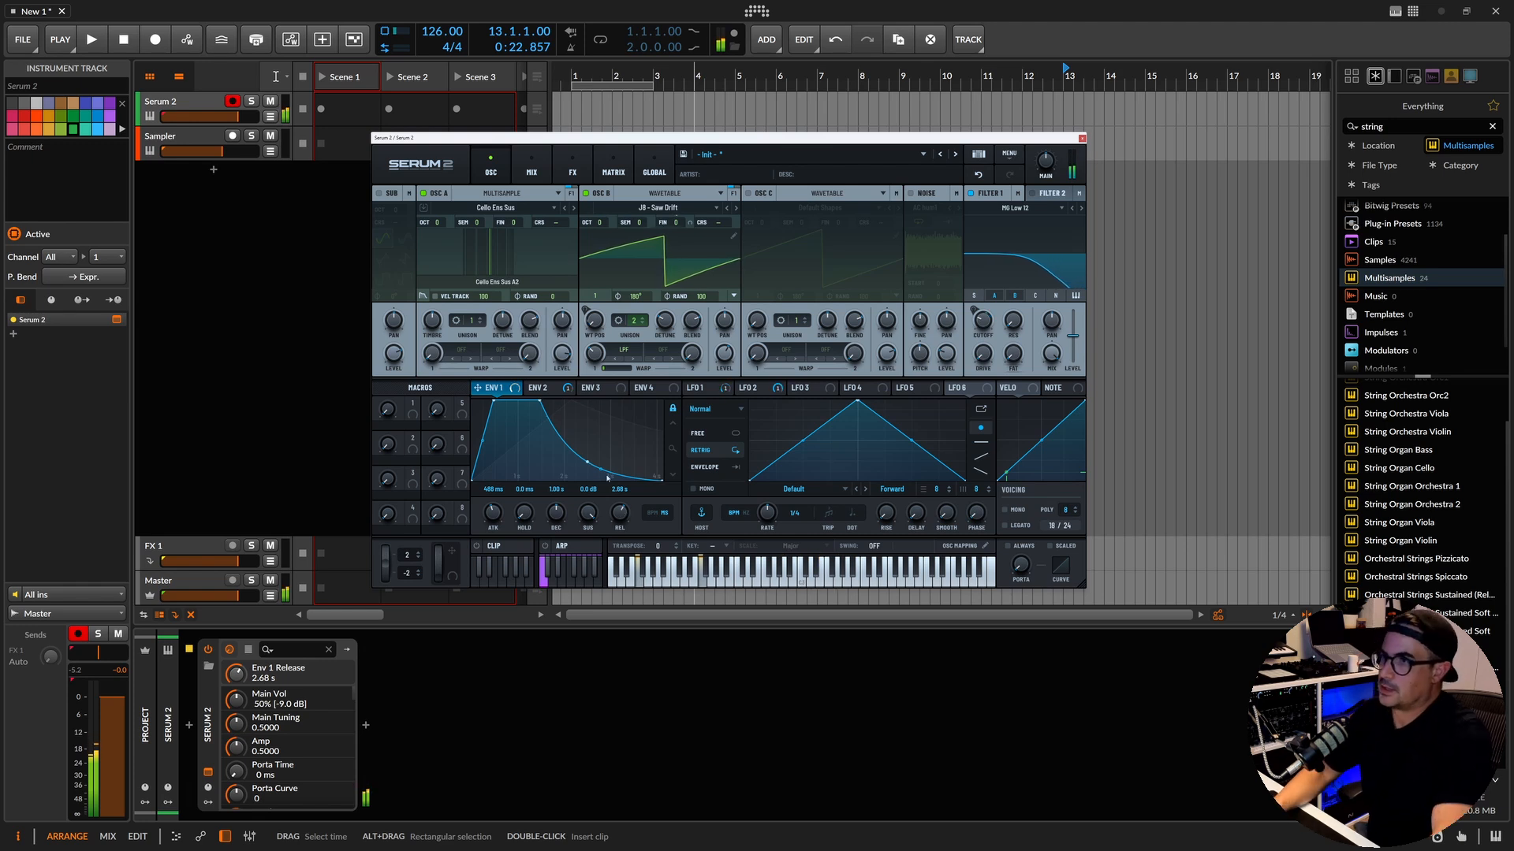
# Add an Equalizer to the main effects chain, set the low band's gain to -1.1 dB and boost the high band.
pyautogui.click(572, 165)
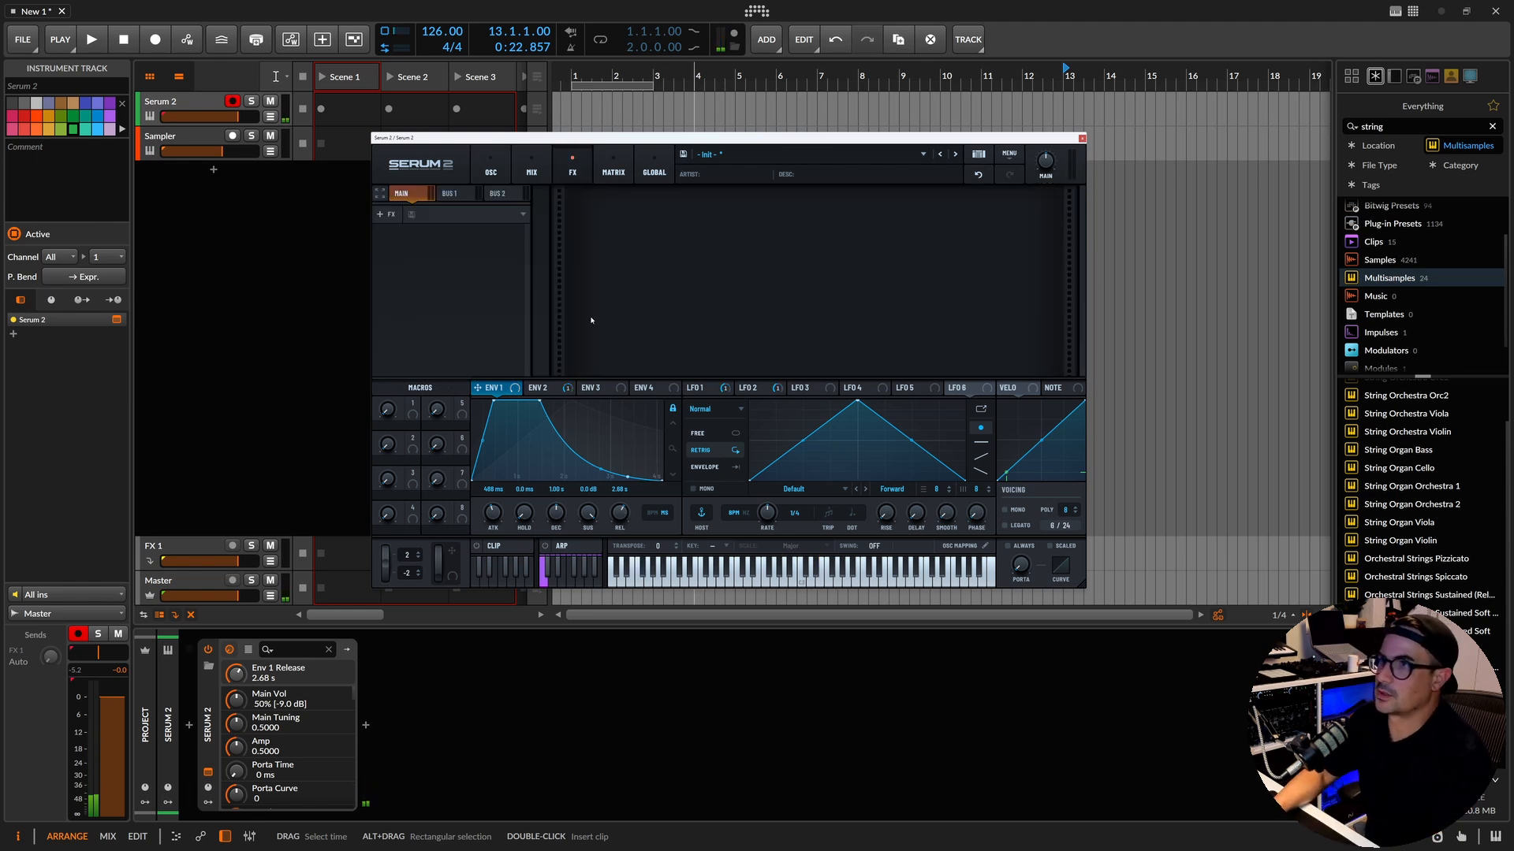
pyautogui.click(388, 218)
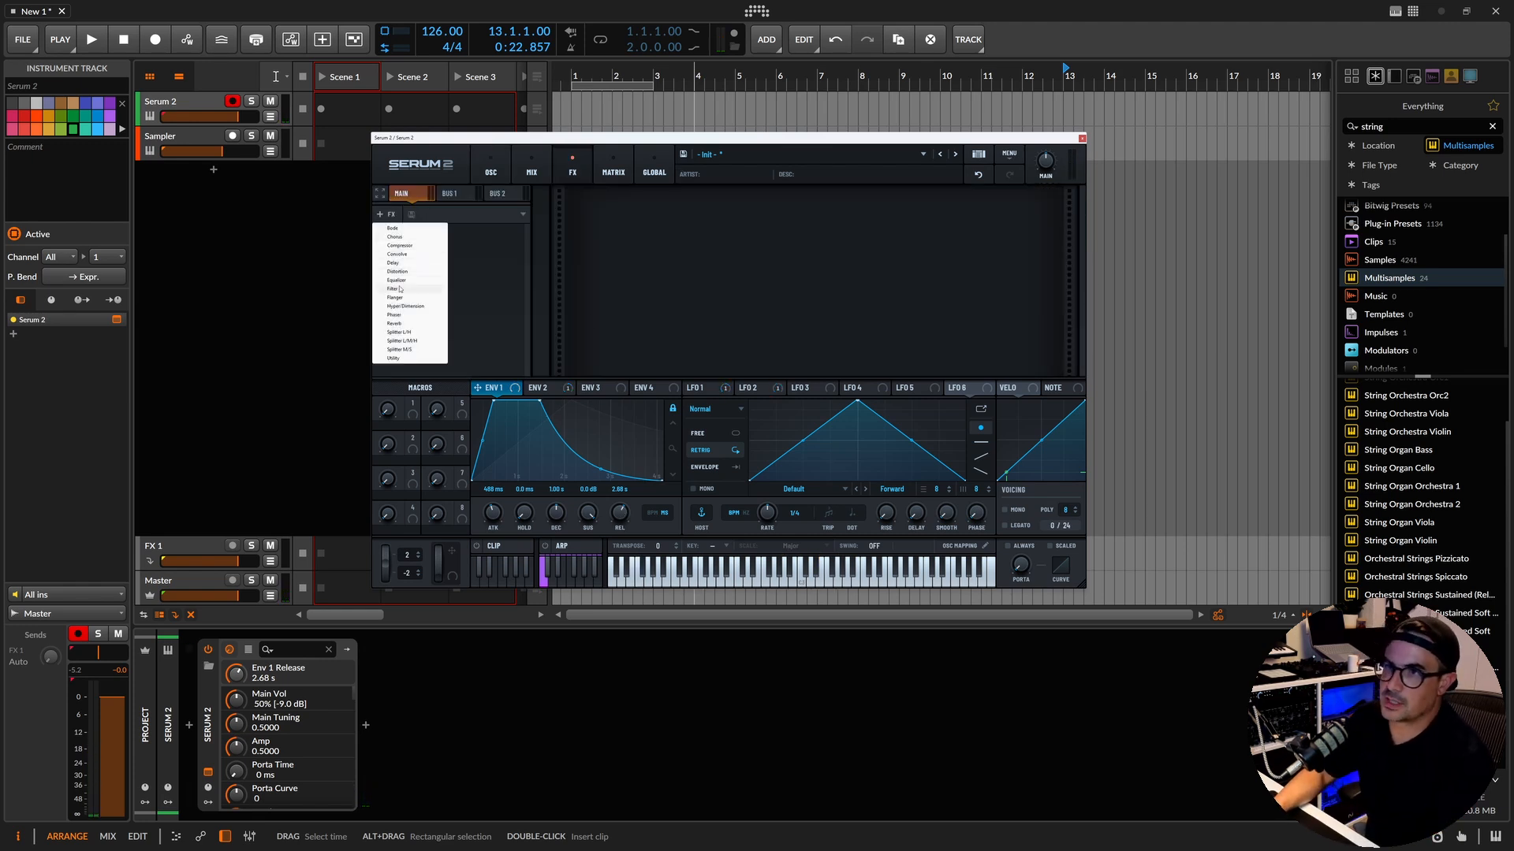
pyautogui.click(396, 281)
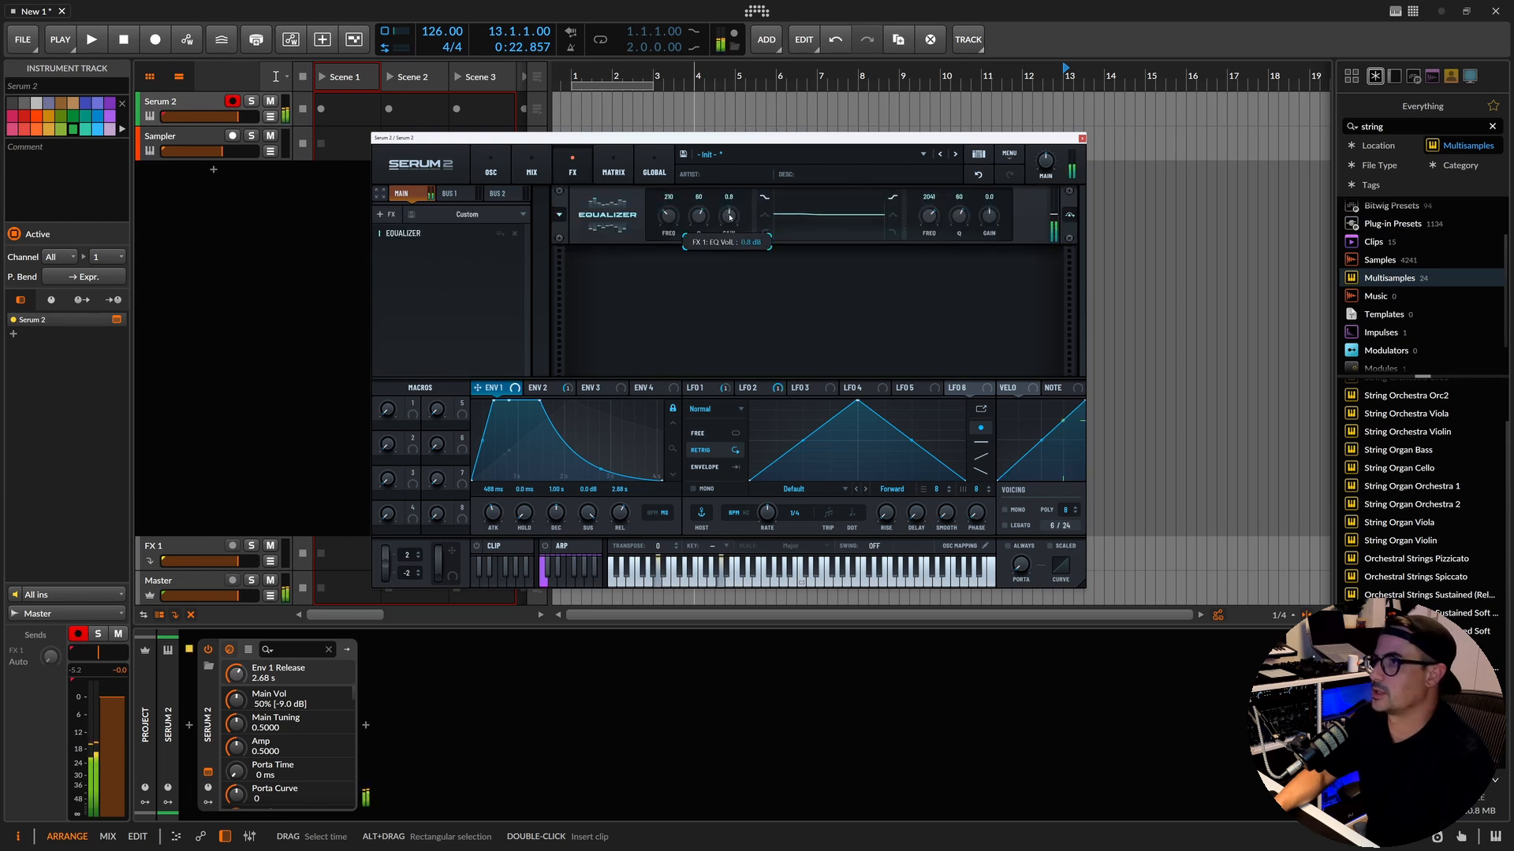
pyautogui.moveTo(731, 220); pyautogui.dragTo(753, 235)
pyautogui.moveTo(988, 231)
pyautogui.mouseDown()
pyautogui.moveTo(990, 218)
pyautogui.moveTo(962, 238)
pyautogui.moveTo(934, 217)
pyautogui.moveTo(997, 215)
pyautogui.mouseUp()
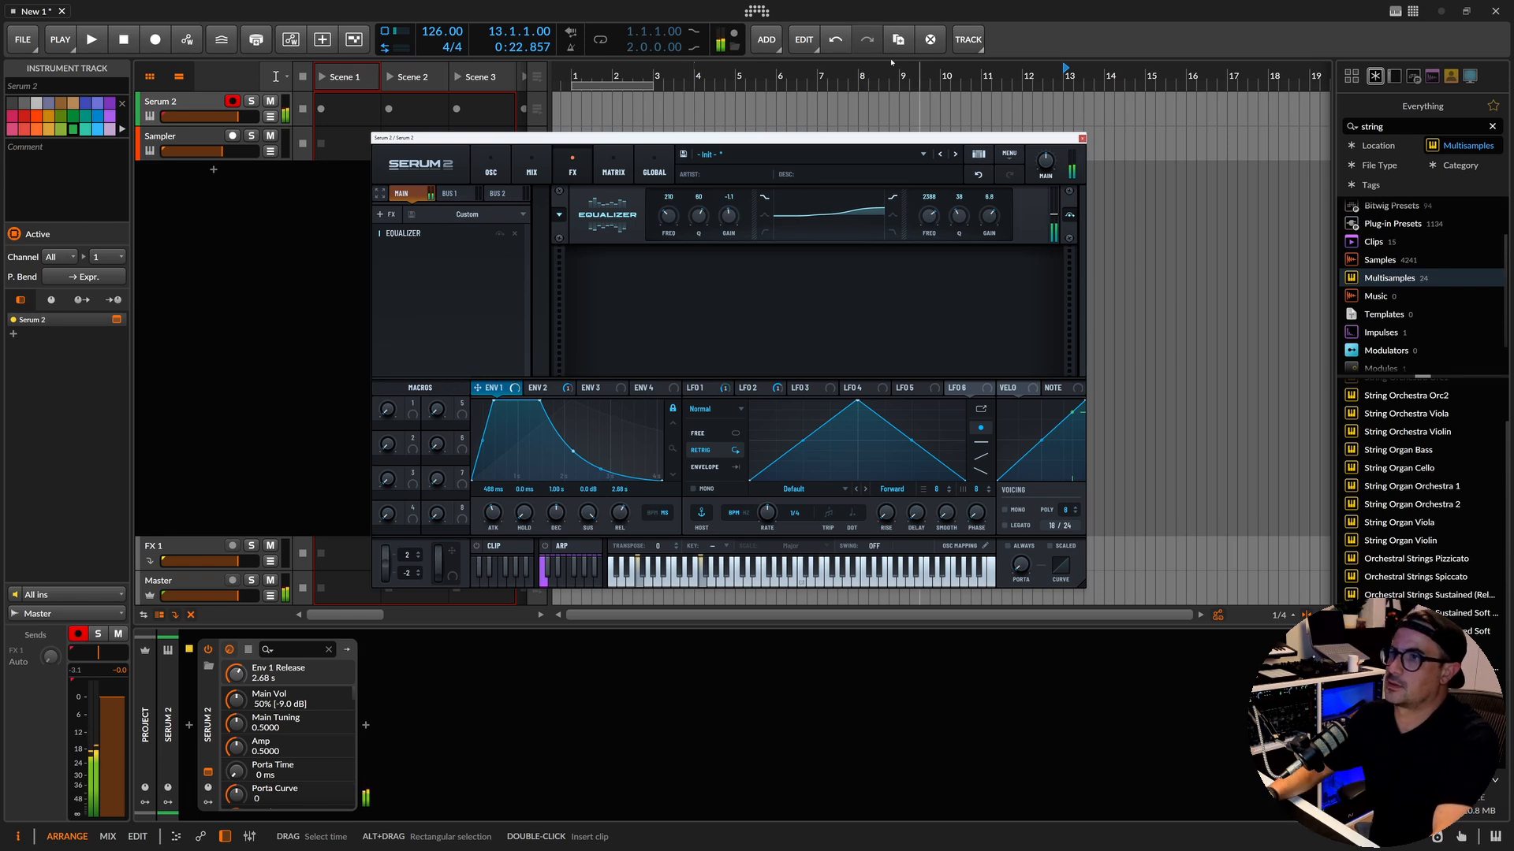
# Enable the noise oscillator with its level at 0% and assign Envelope 2 to modulate that level.
pyautogui.click(491, 166)
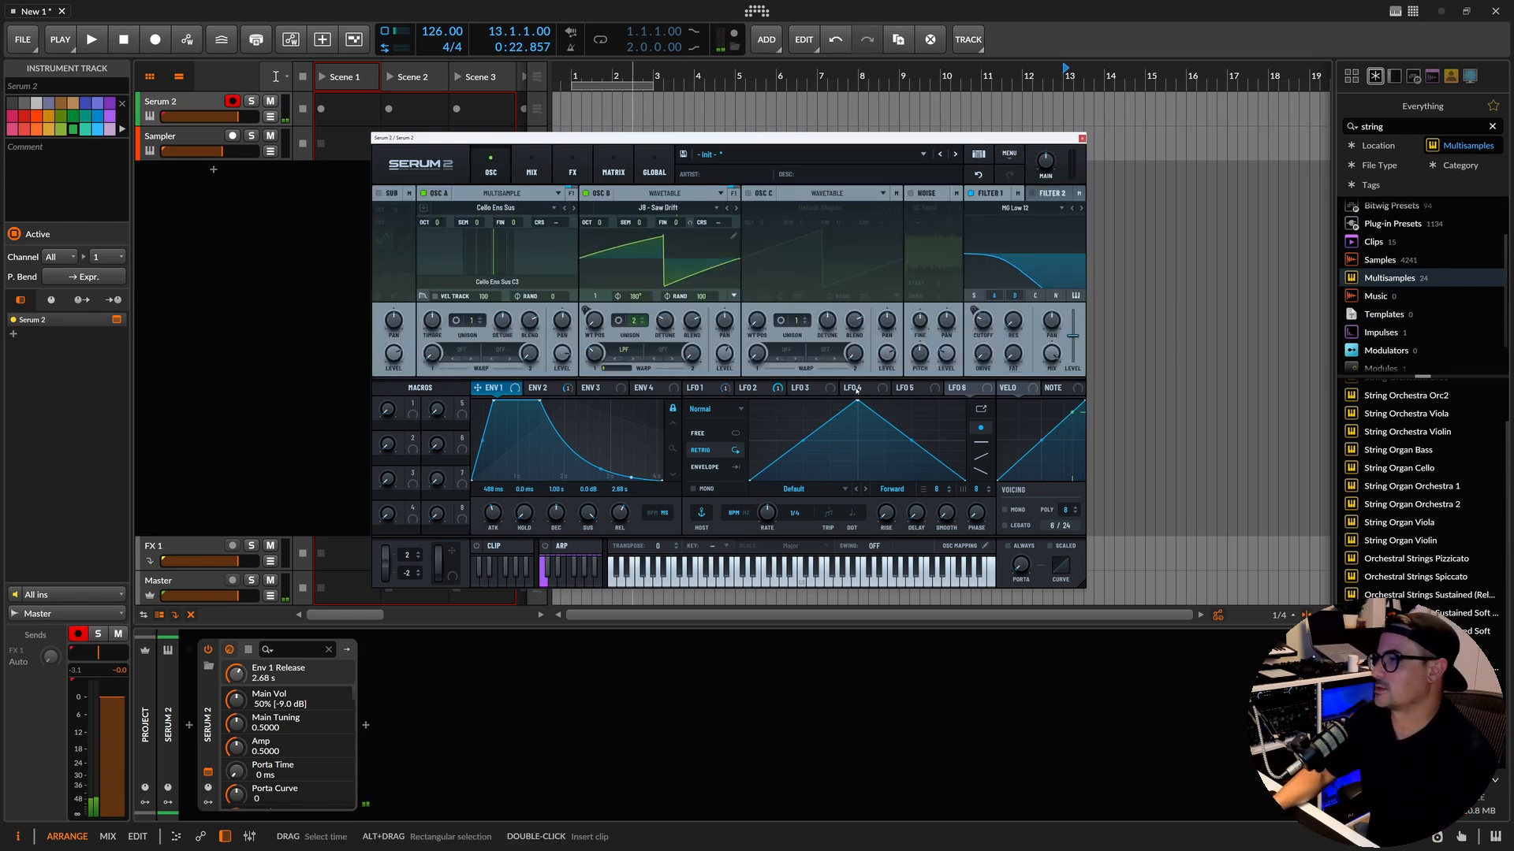
pyautogui.click(910, 193)
pyautogui.click(942, 357)
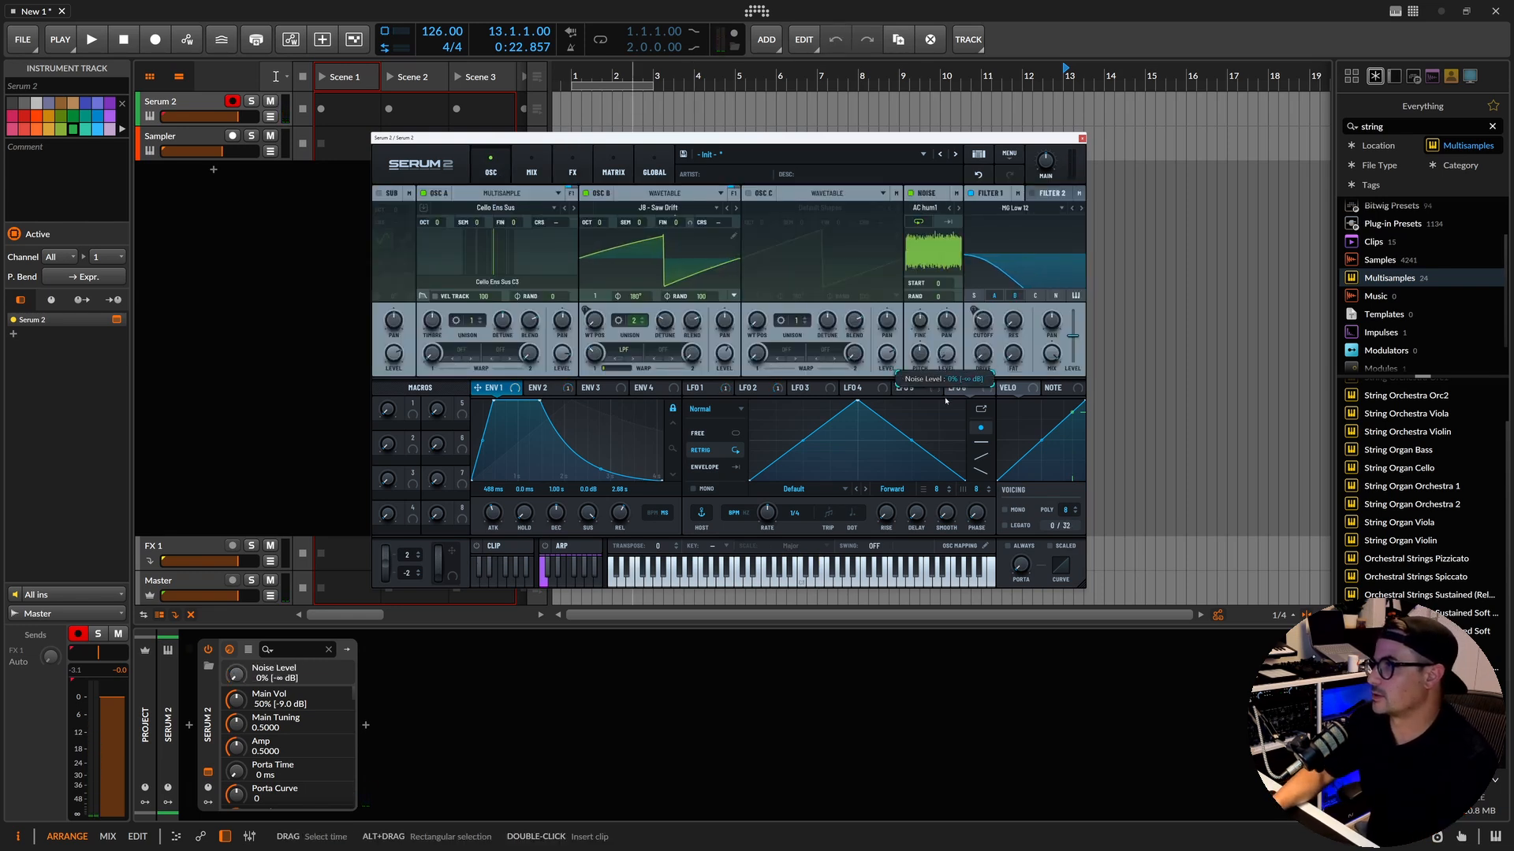
pyautogui.click(544, 390)
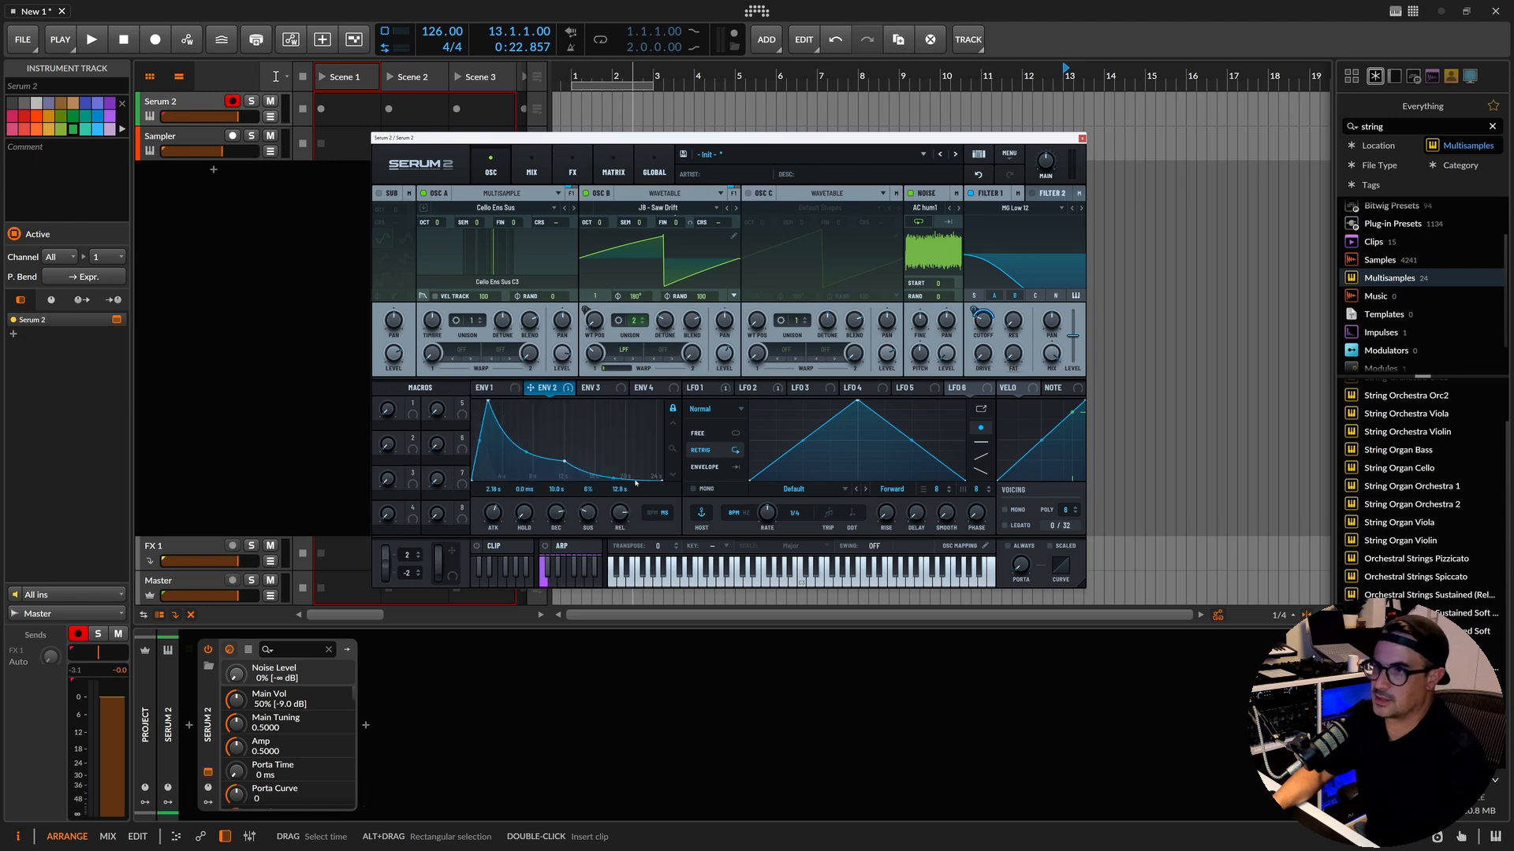
pyautogui.moveTo(732, 378); pyautogui.dragTo(940, 347)
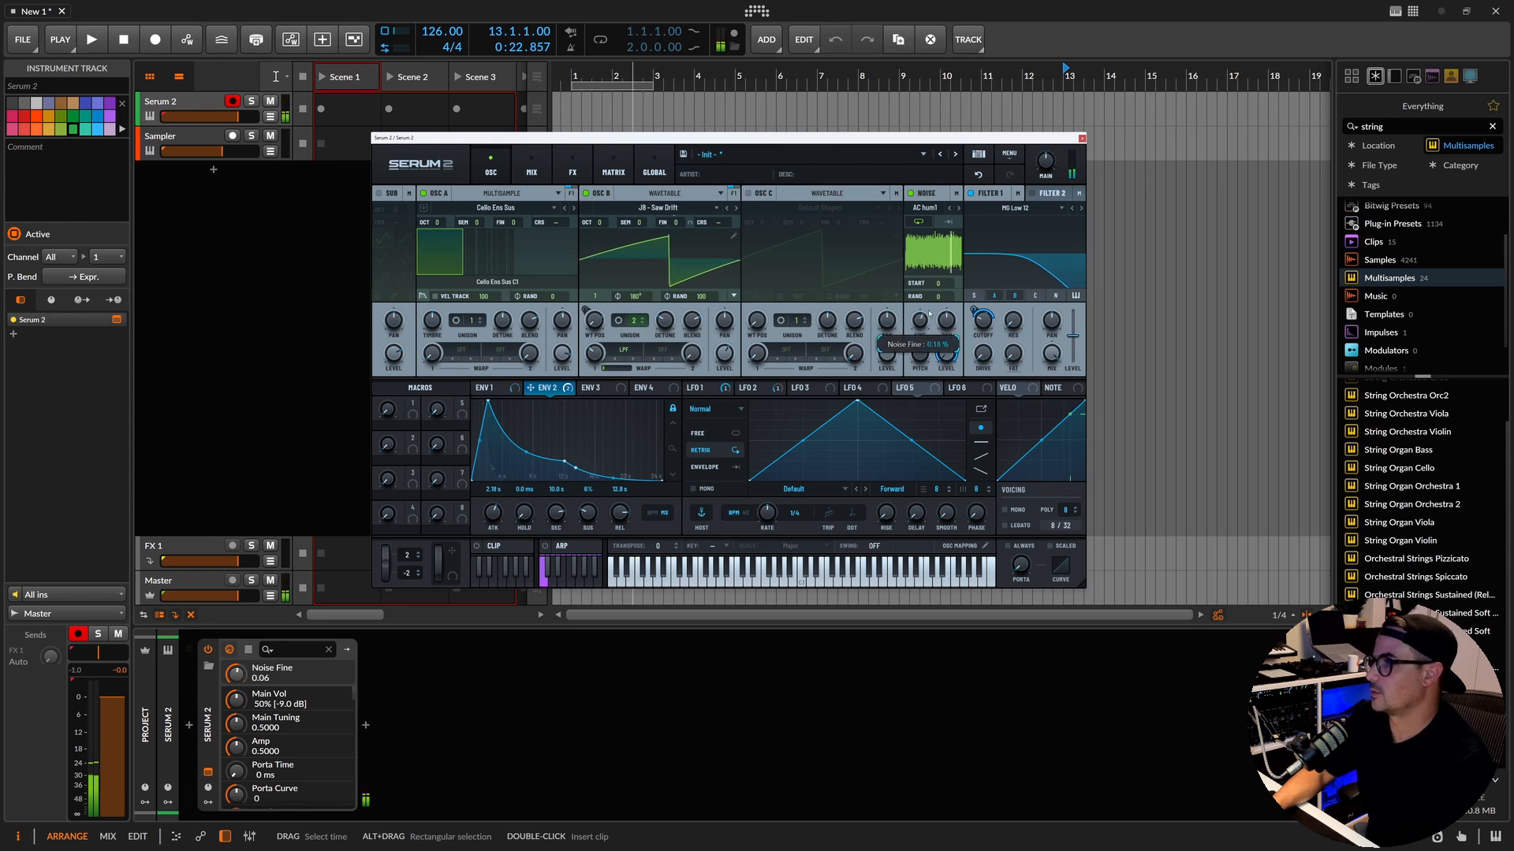
# Set the noise oscillator's pitch to 74% and route the noise through filter 1.
pyautogui.click(921, 356)
pyautogui.moveTo(923, 360); pyautogui.dragTo(923, 353)
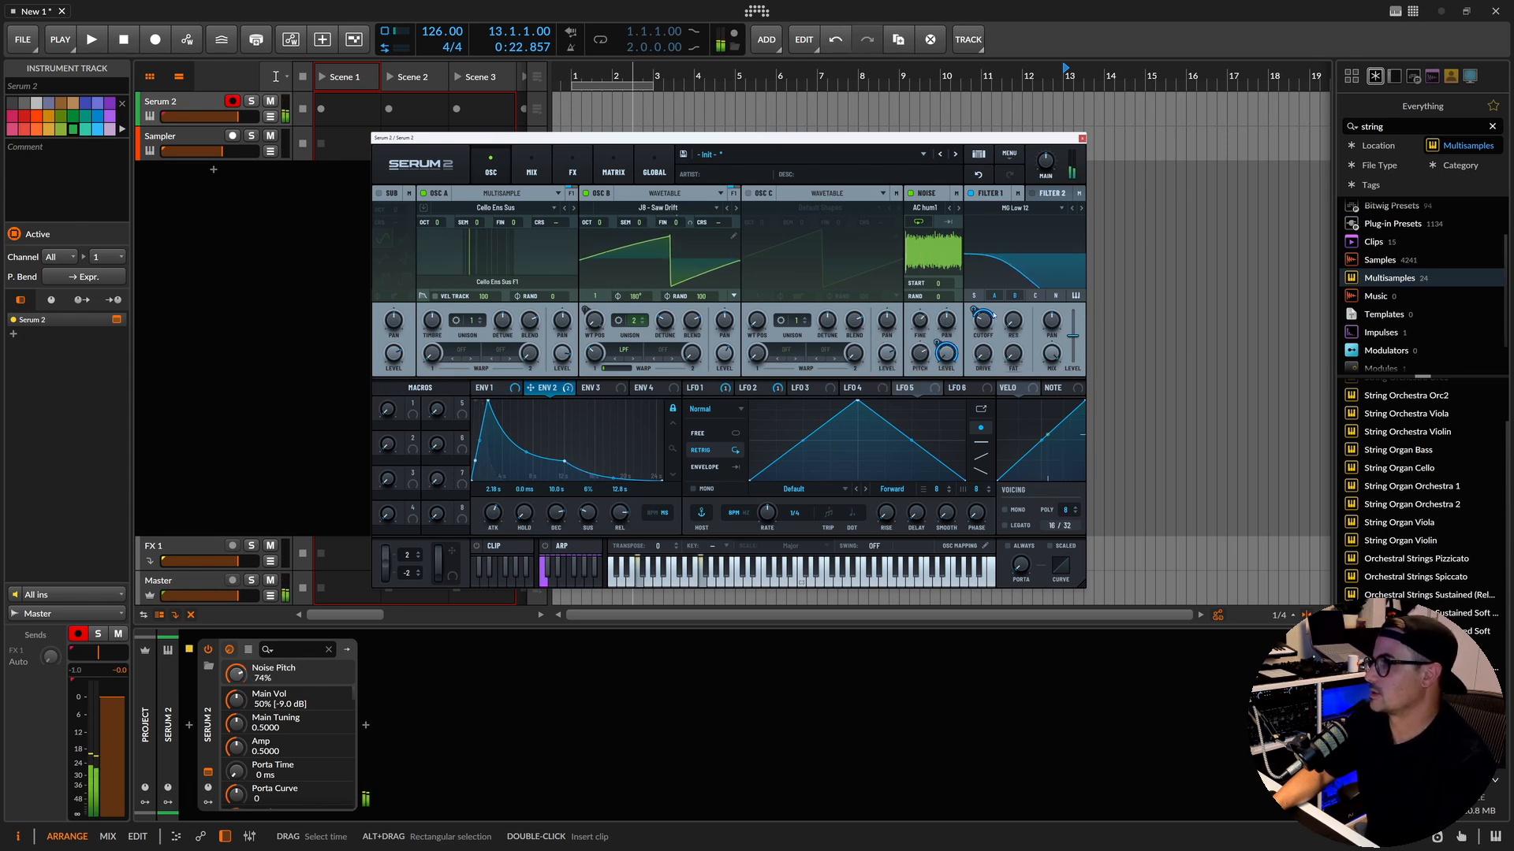
pyautogui.click(1056, 297)
# Load the BrightWhite sample into the noise oscillator and set Envelope 2's modulation of the noise level to 15%.
pyautogui.moveTo(945, 351); pyautogui.dragTo(943, 401)
pyautogui.click(958, 209)
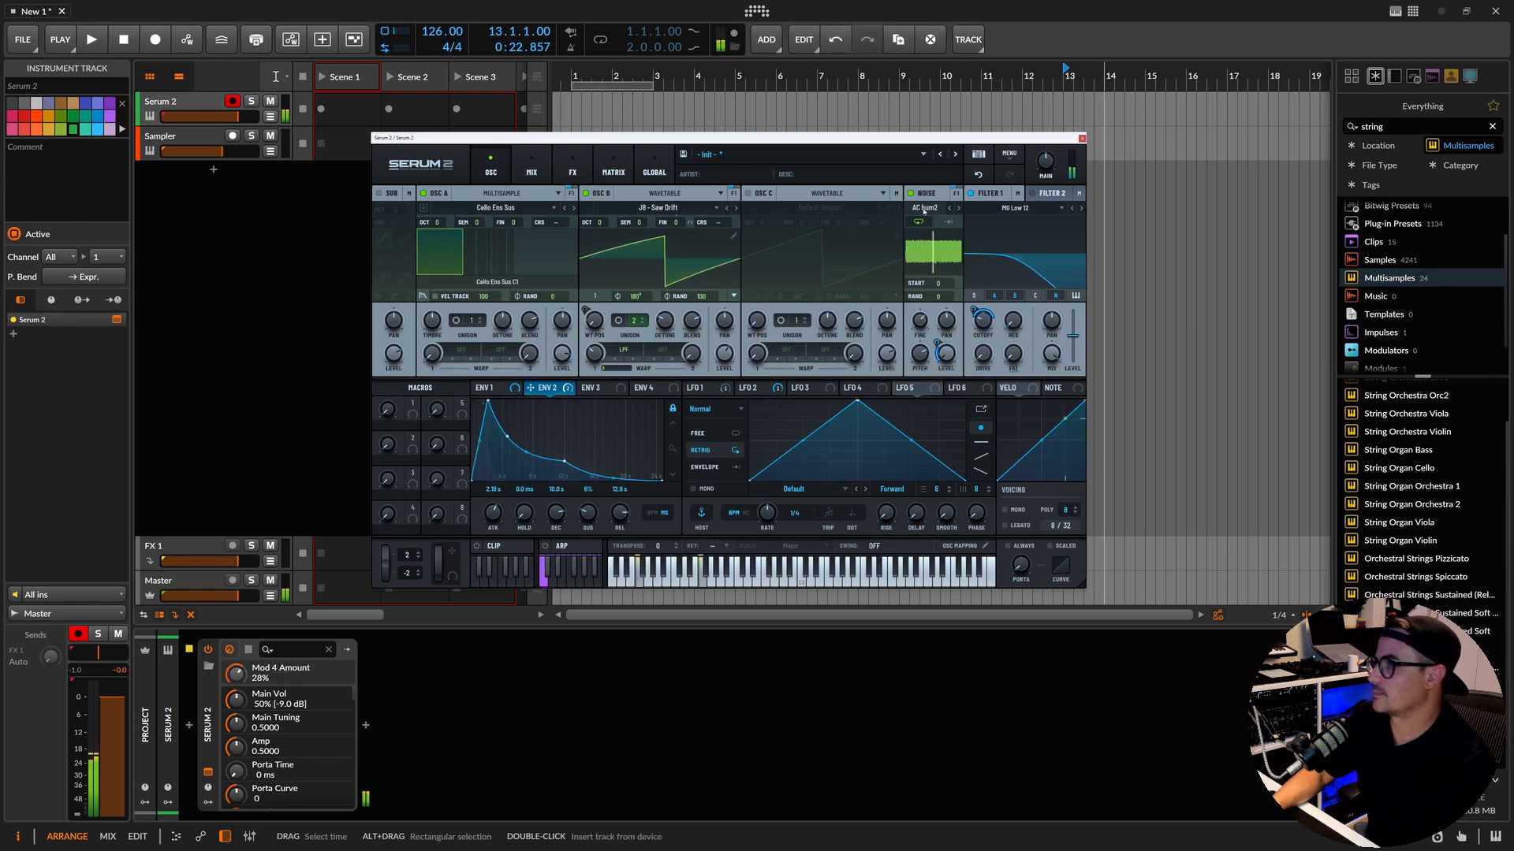
pyautogui.click(927, 208)
pyautogui.moveTo(930, 220)
pyautogui.click(1011, 255)
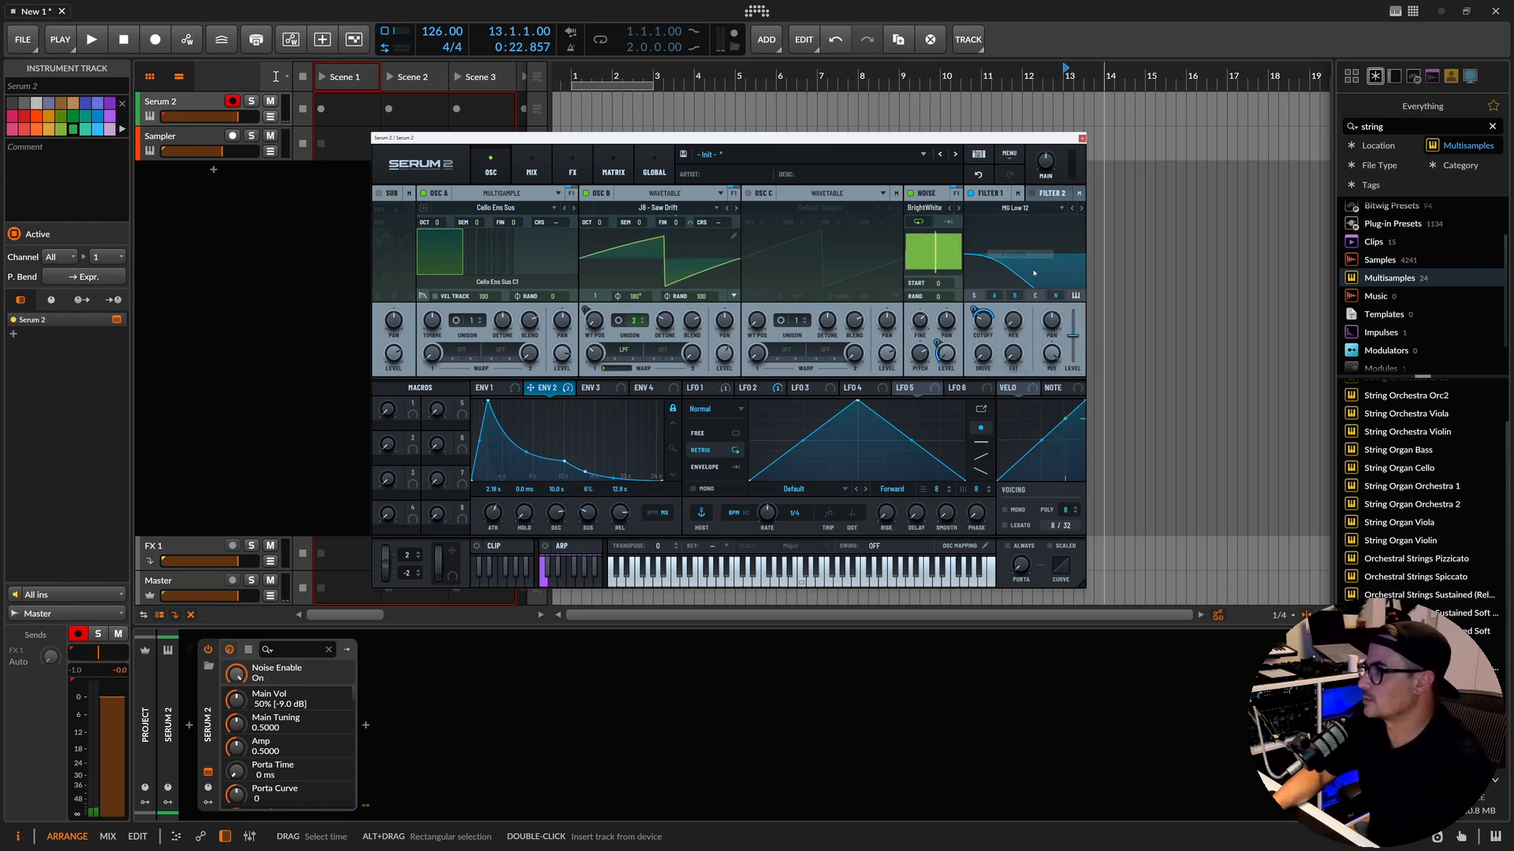
pyautogui.moveTo(936, 342)
pyautogui.mouseDown()
pyautogui.moveTo(937, 357)
pyautogui.moveTo(936, 343)
pyautogui.mouseUp()
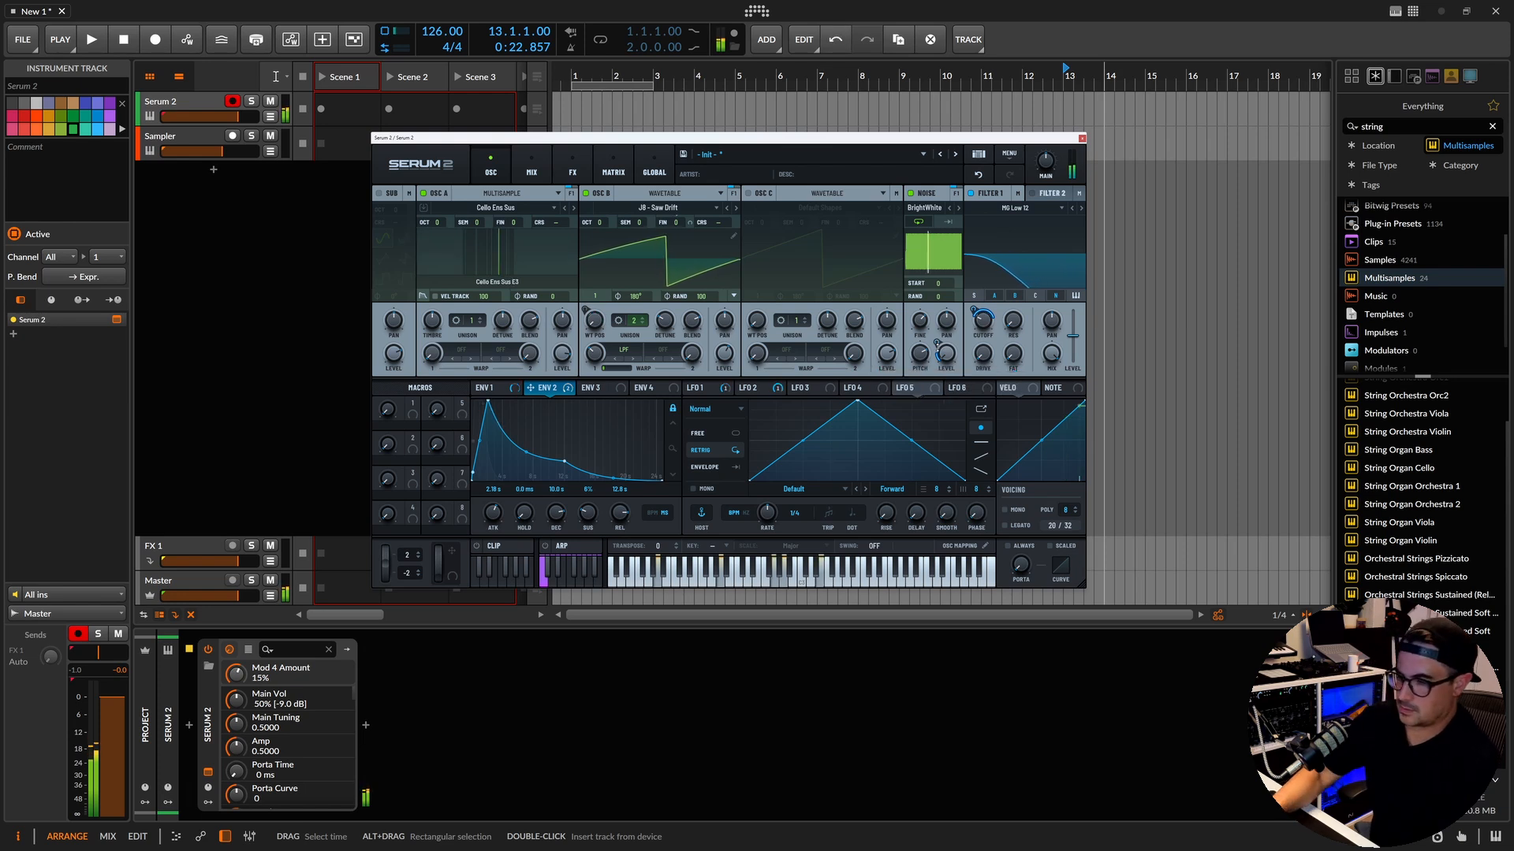
pyautogui.click(544, 359)
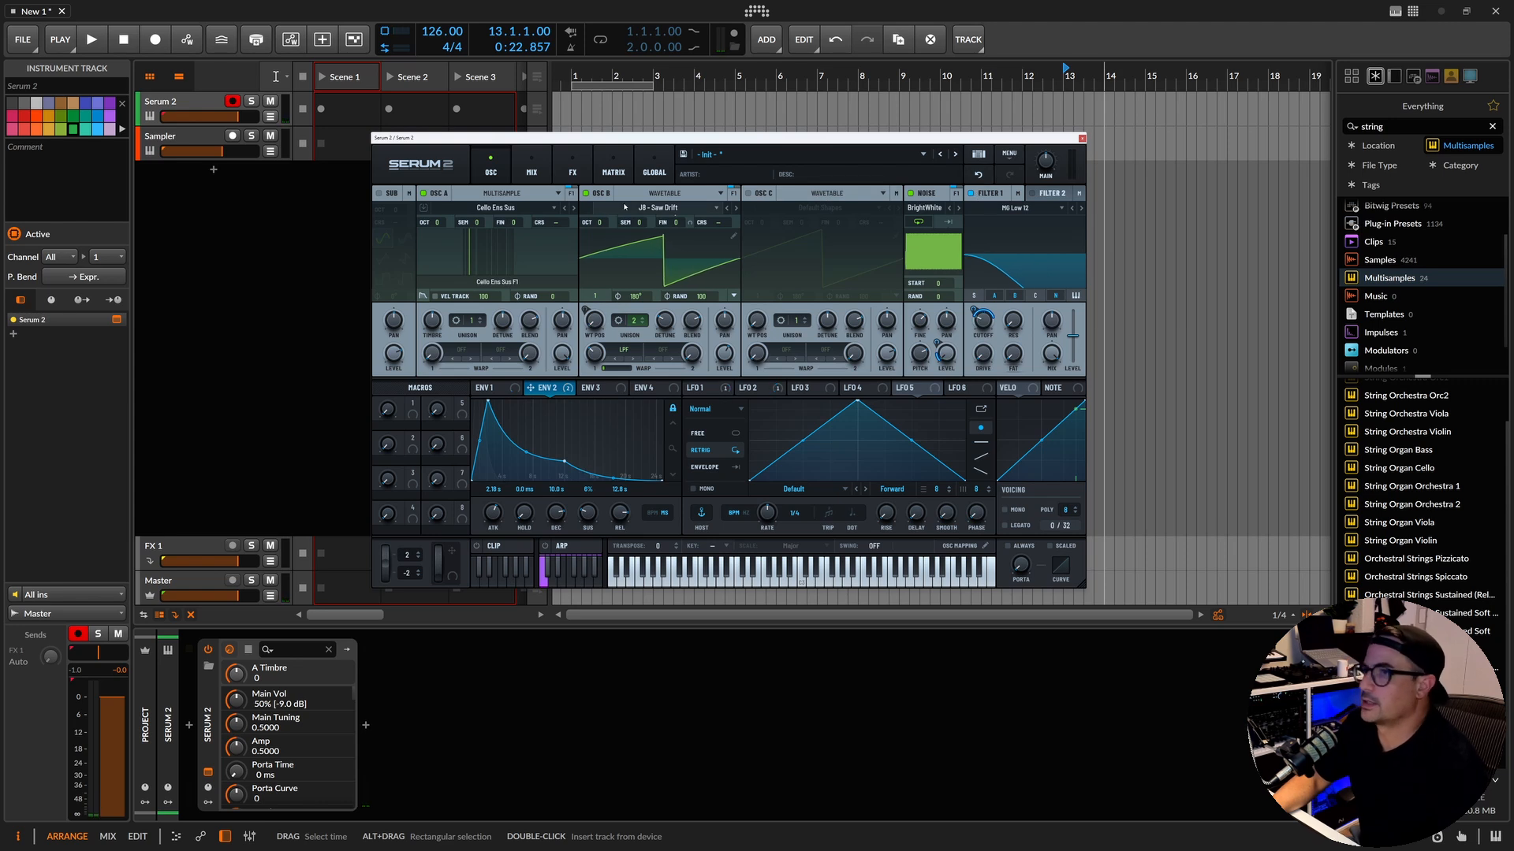
# Add a Reverb to the main effects chain and set its type to Nitrous.
pyautogui.click(572, 167)
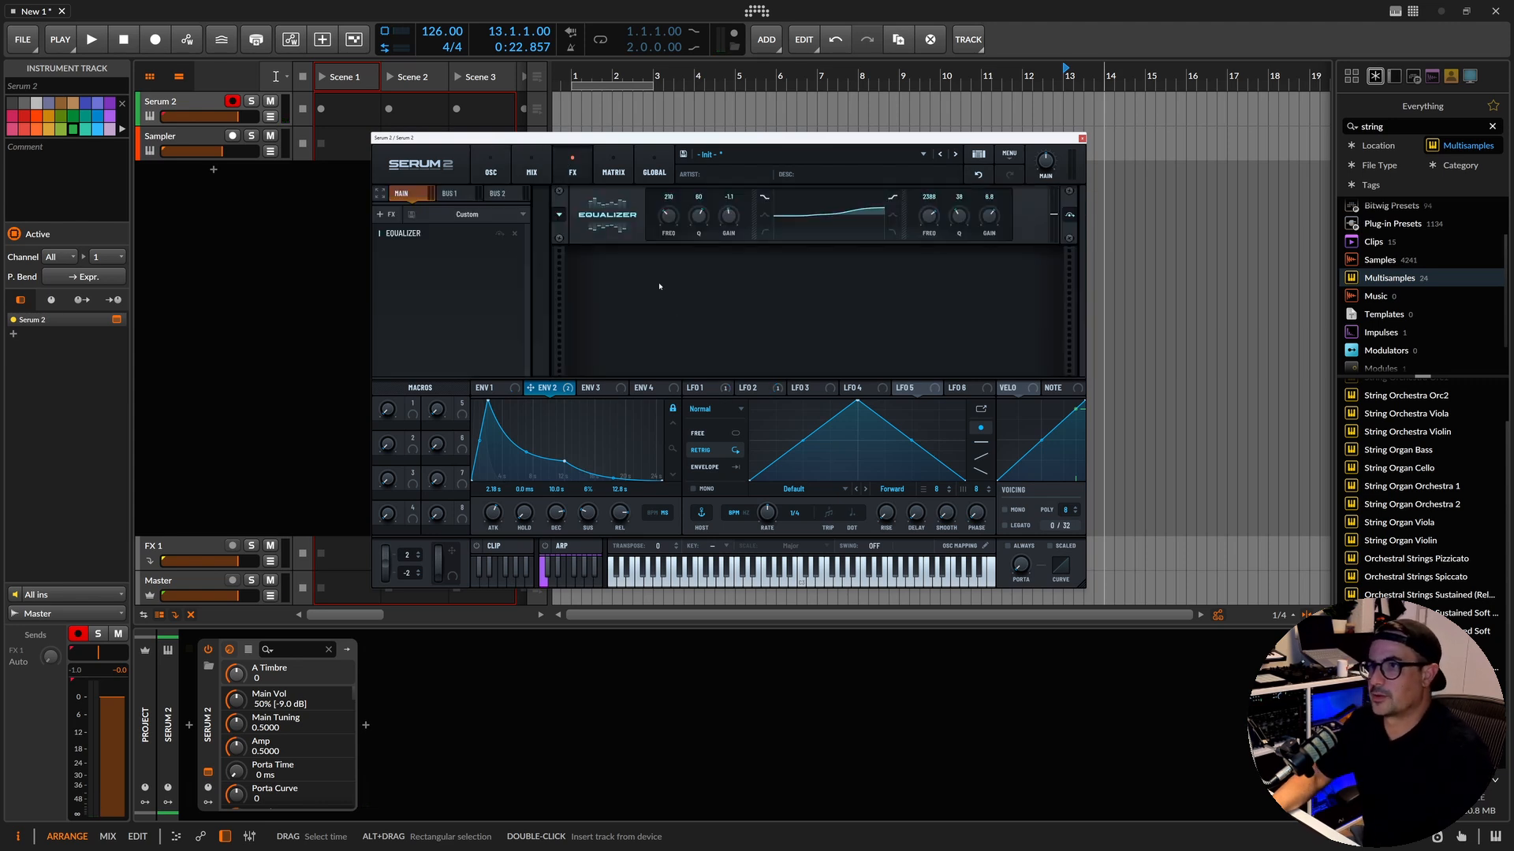
pyautogui.click(380, 215)
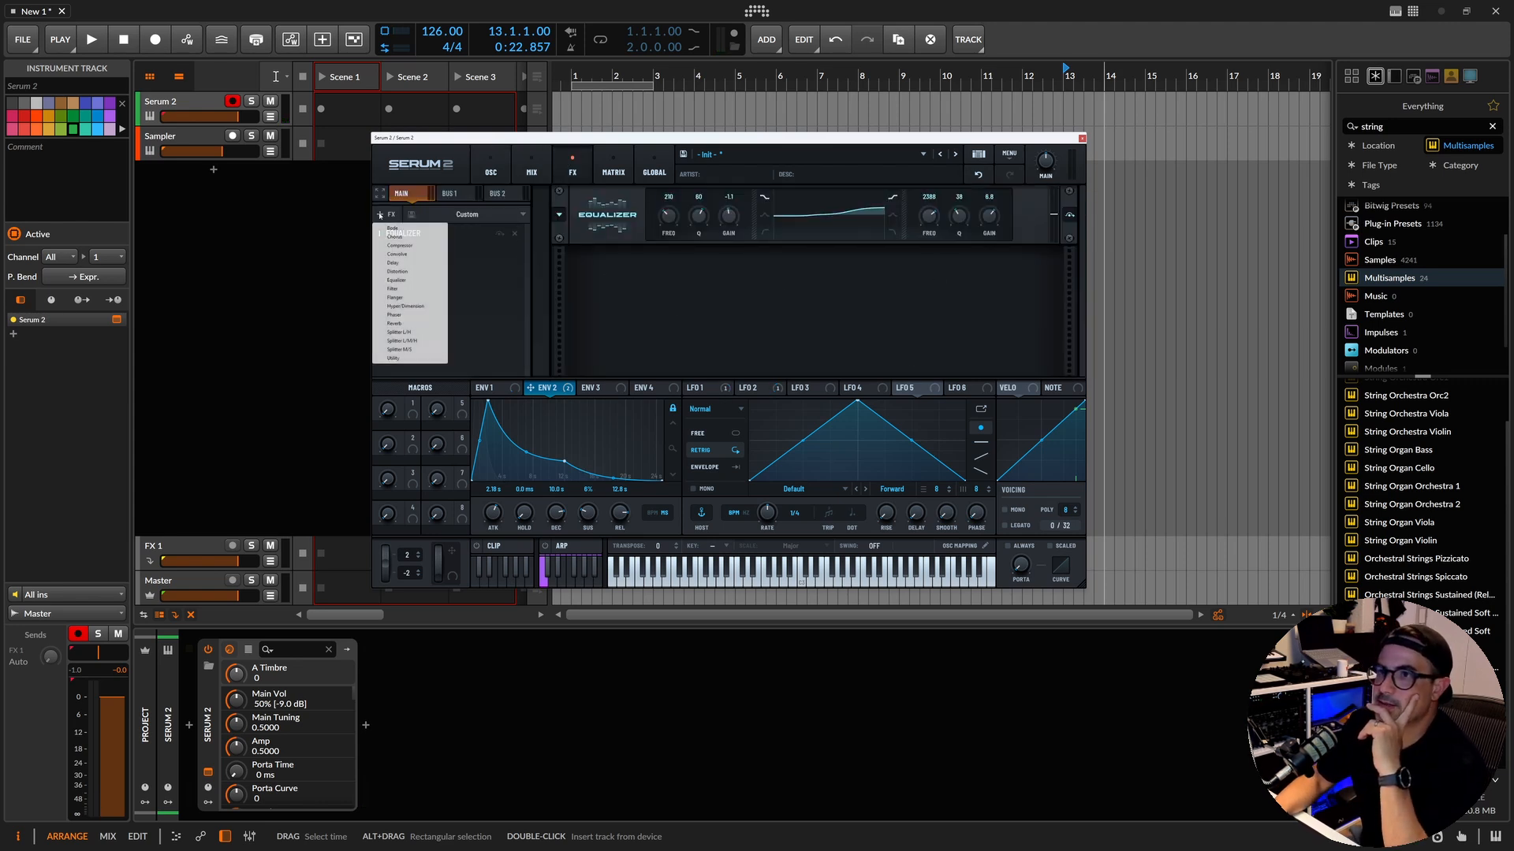
pyautogui.click(398, 323)
pyautogui.click(666, 283)
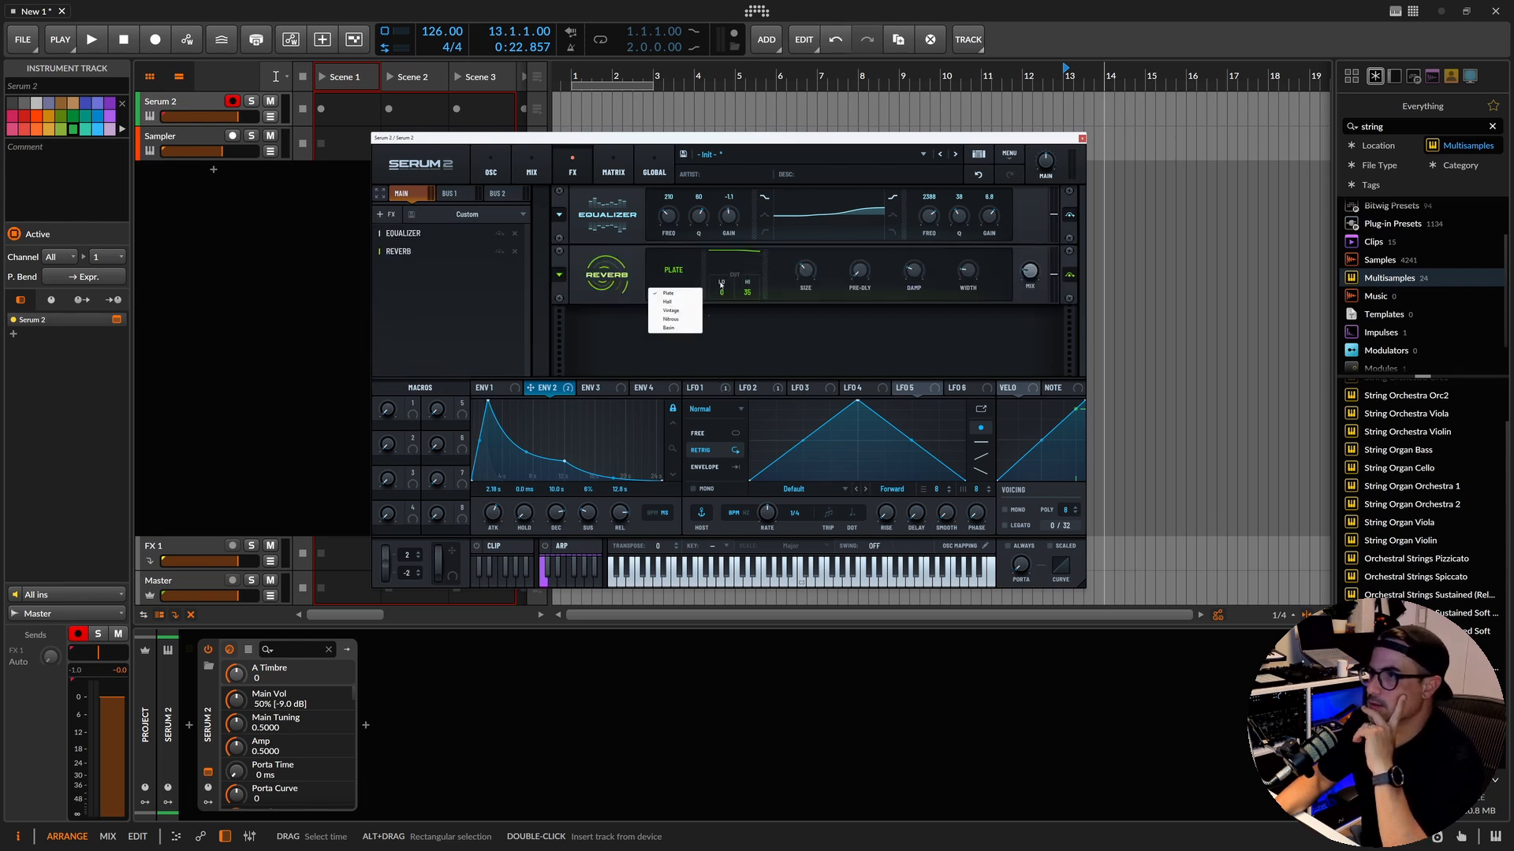
pyautogui.click(671, 319)
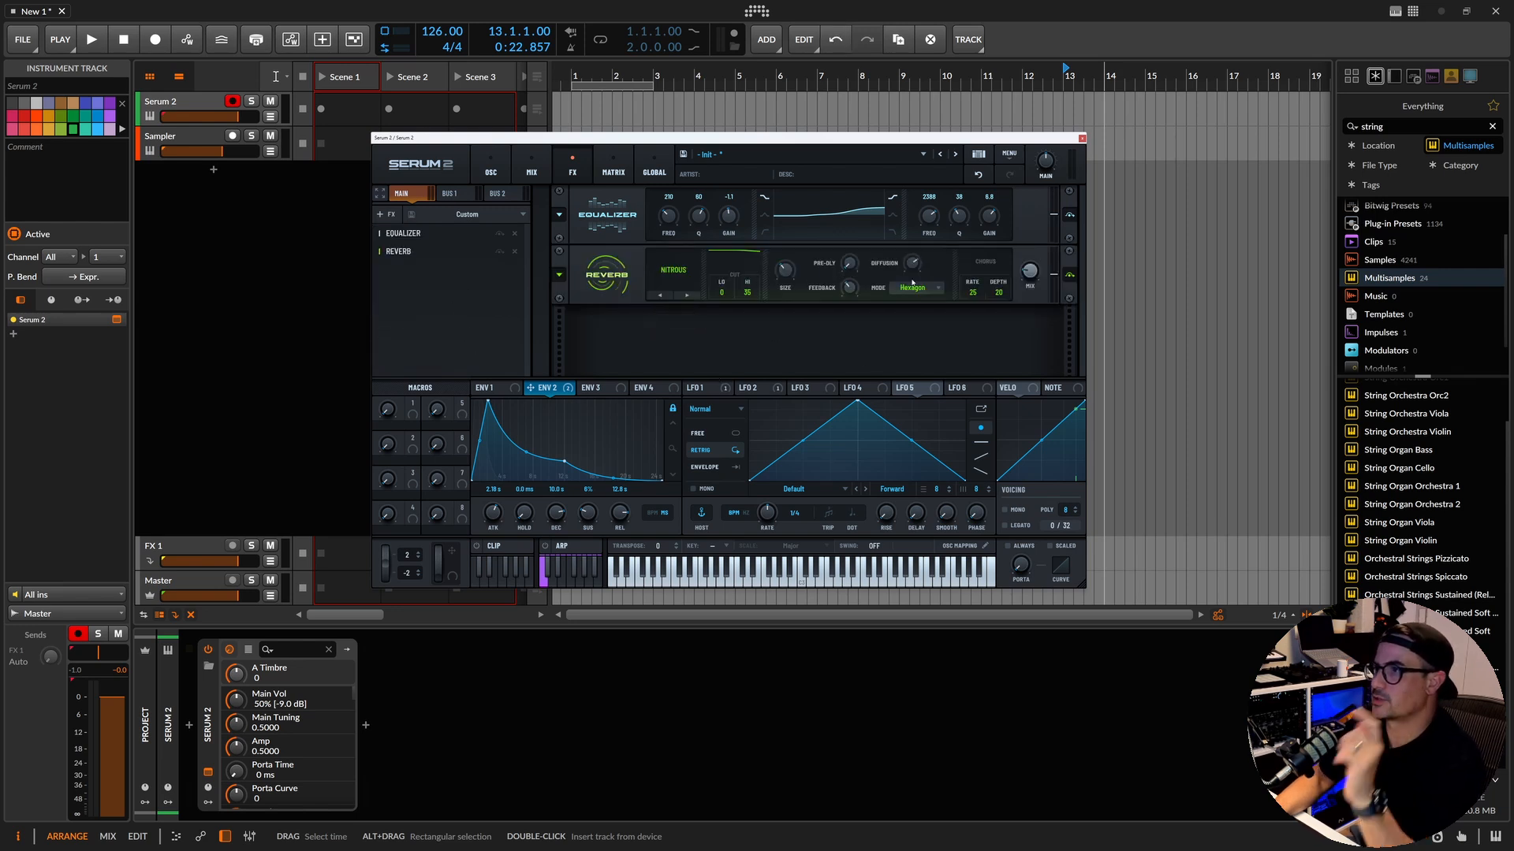
# Set the reverb's chorus rate to 24 and mode to Space, and adjust its cut filters with the high value at 40.
pyautogui.moveTo(1000, 292); pyautogui.dragTo(974, 294)
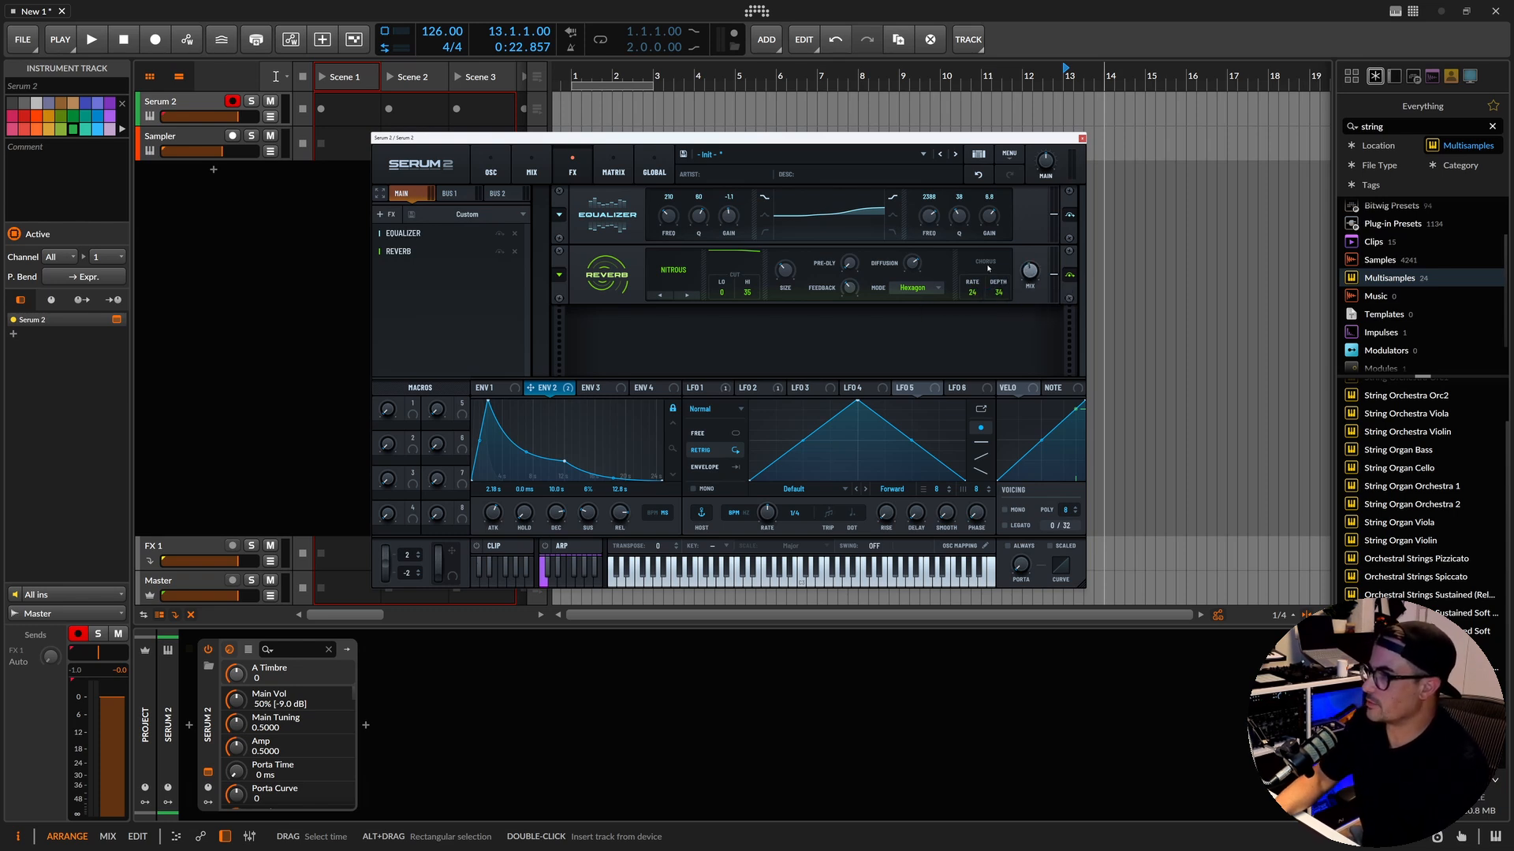
pyautogui.click(914, 288)
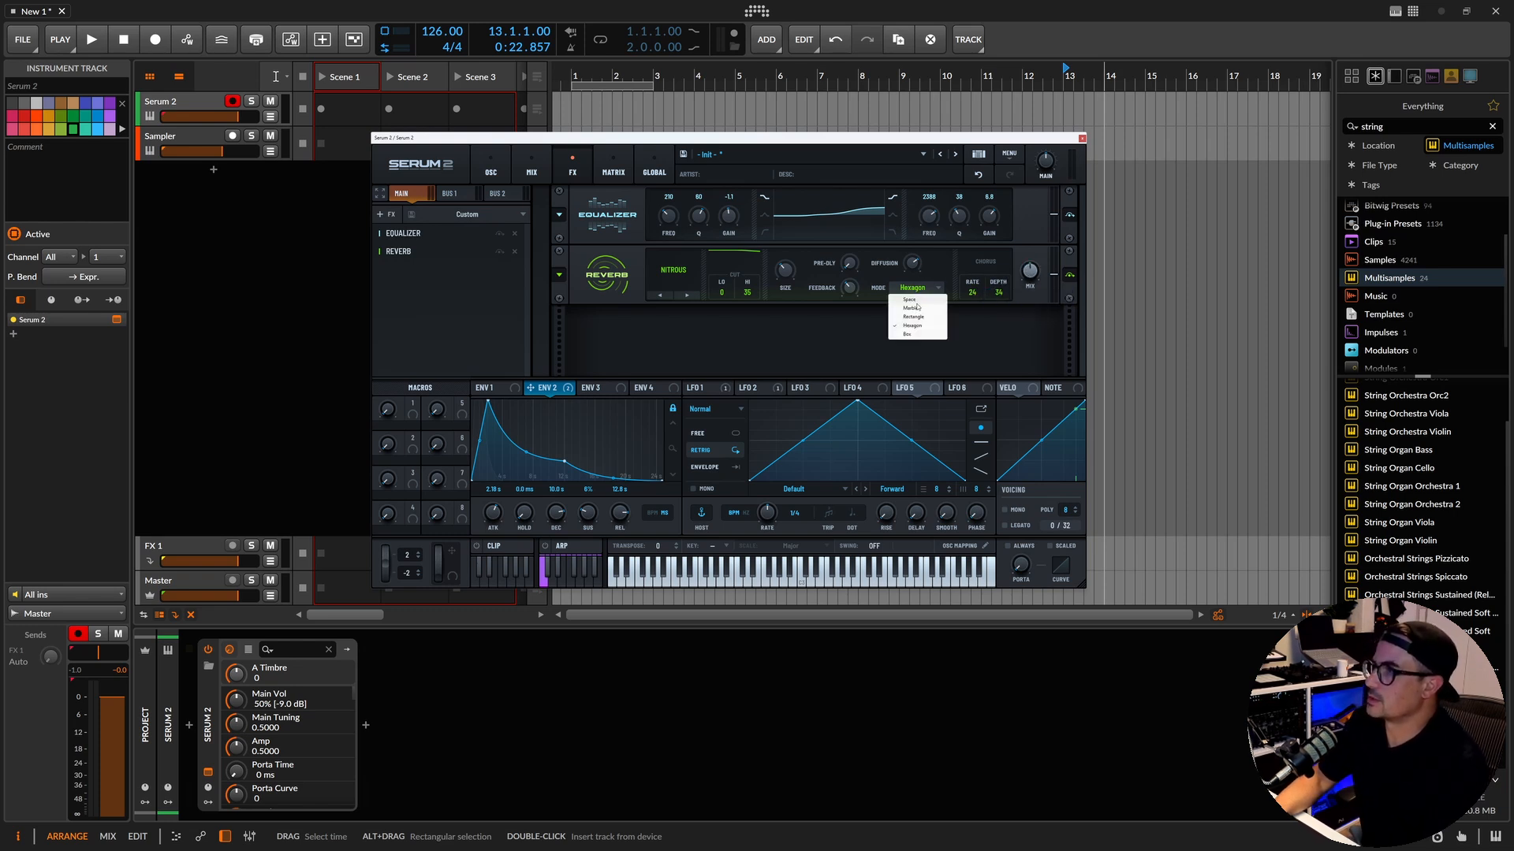
pyautogui.click(916, 301)
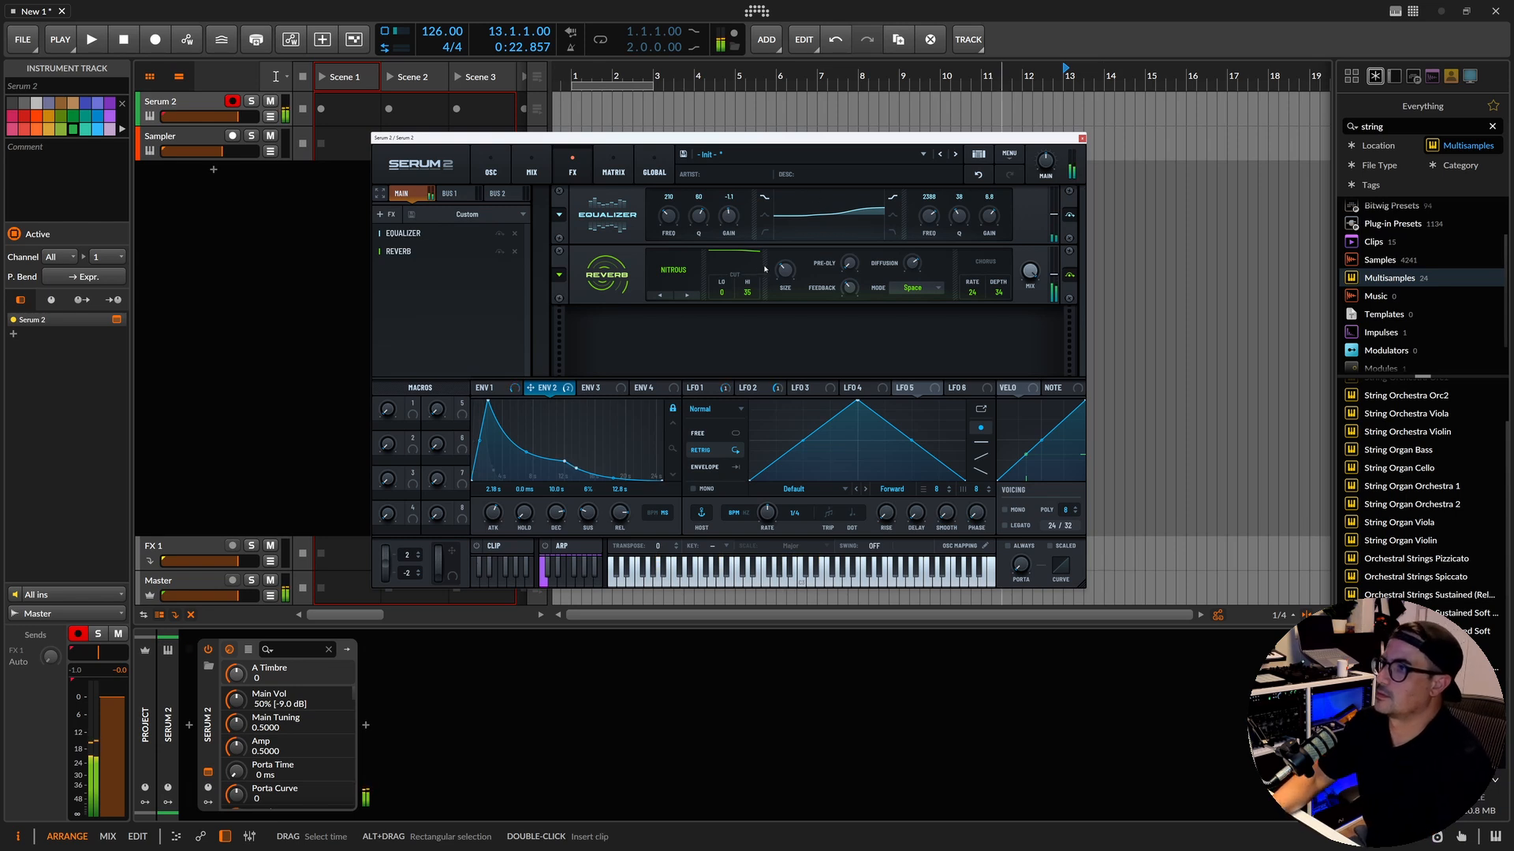
pyautogui.moveTo(907, 268); pyautogui.dragTo(908, 274)
# Set the synth's main output level to 62% (-5.4 dB).
pyautogui.moveTo(1047, 164); pyautogui.dragTo(1047, 159)
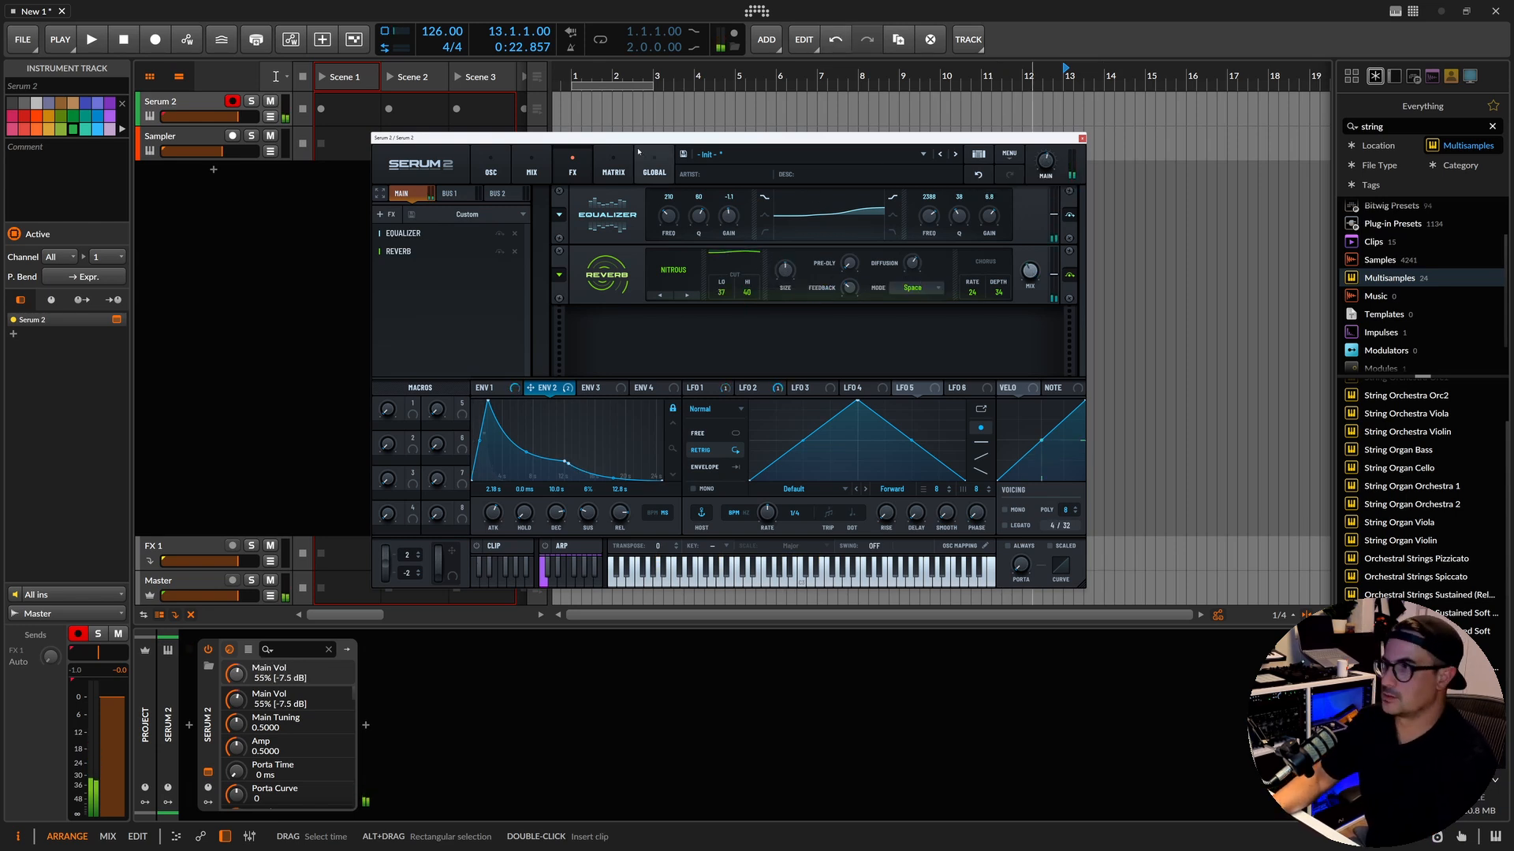
pyautogui.click(531, 165)
pyautogui.moveTo(999, 330); pyautogui.dragTo(1004, 306)
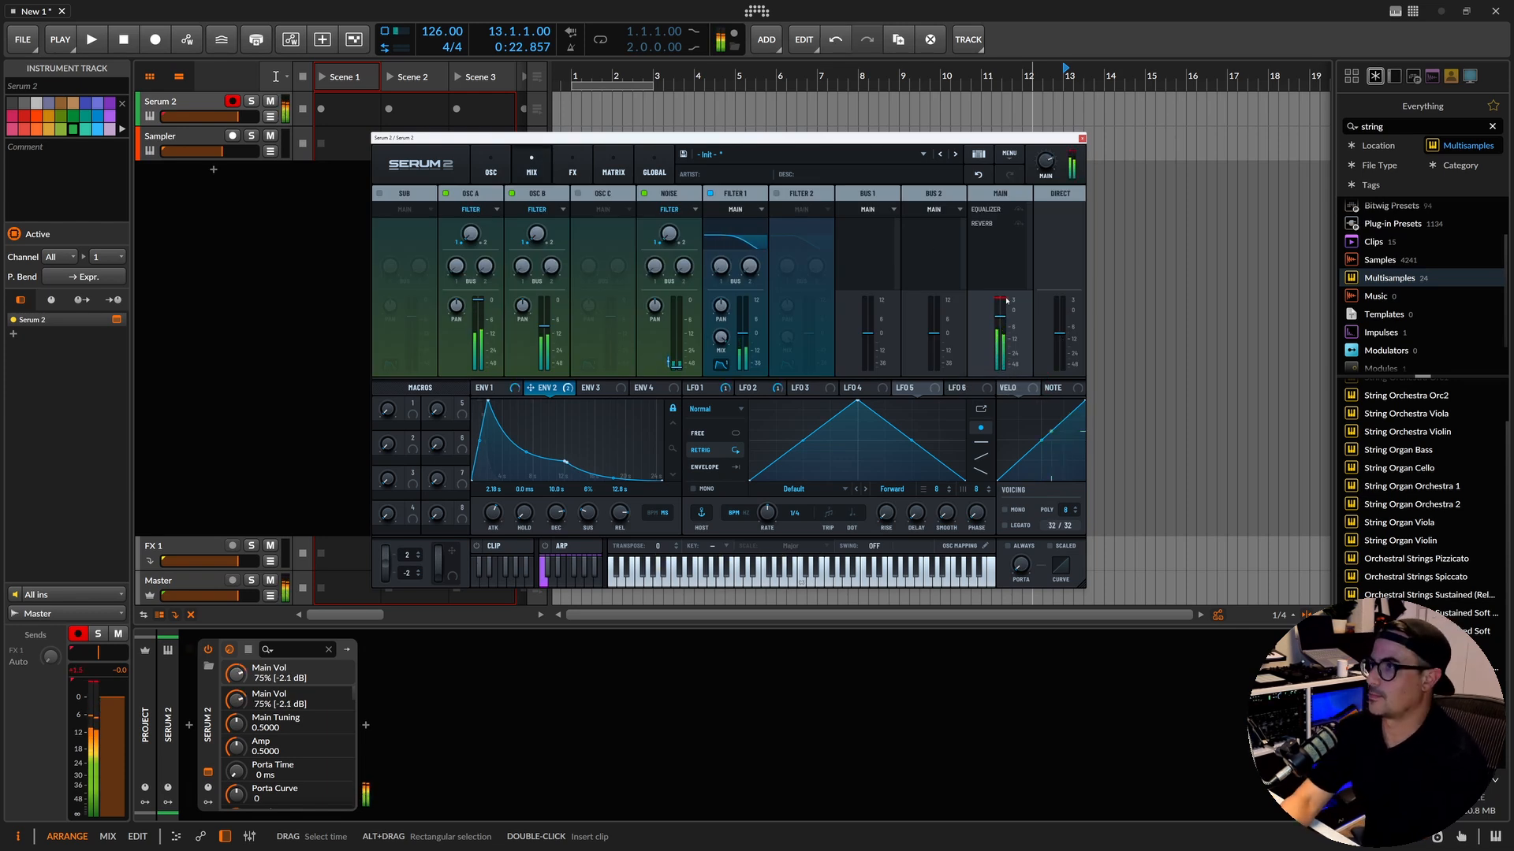
pyautogui.moveTo(1006, 301); pyautogui.dragTo(1004, 327)
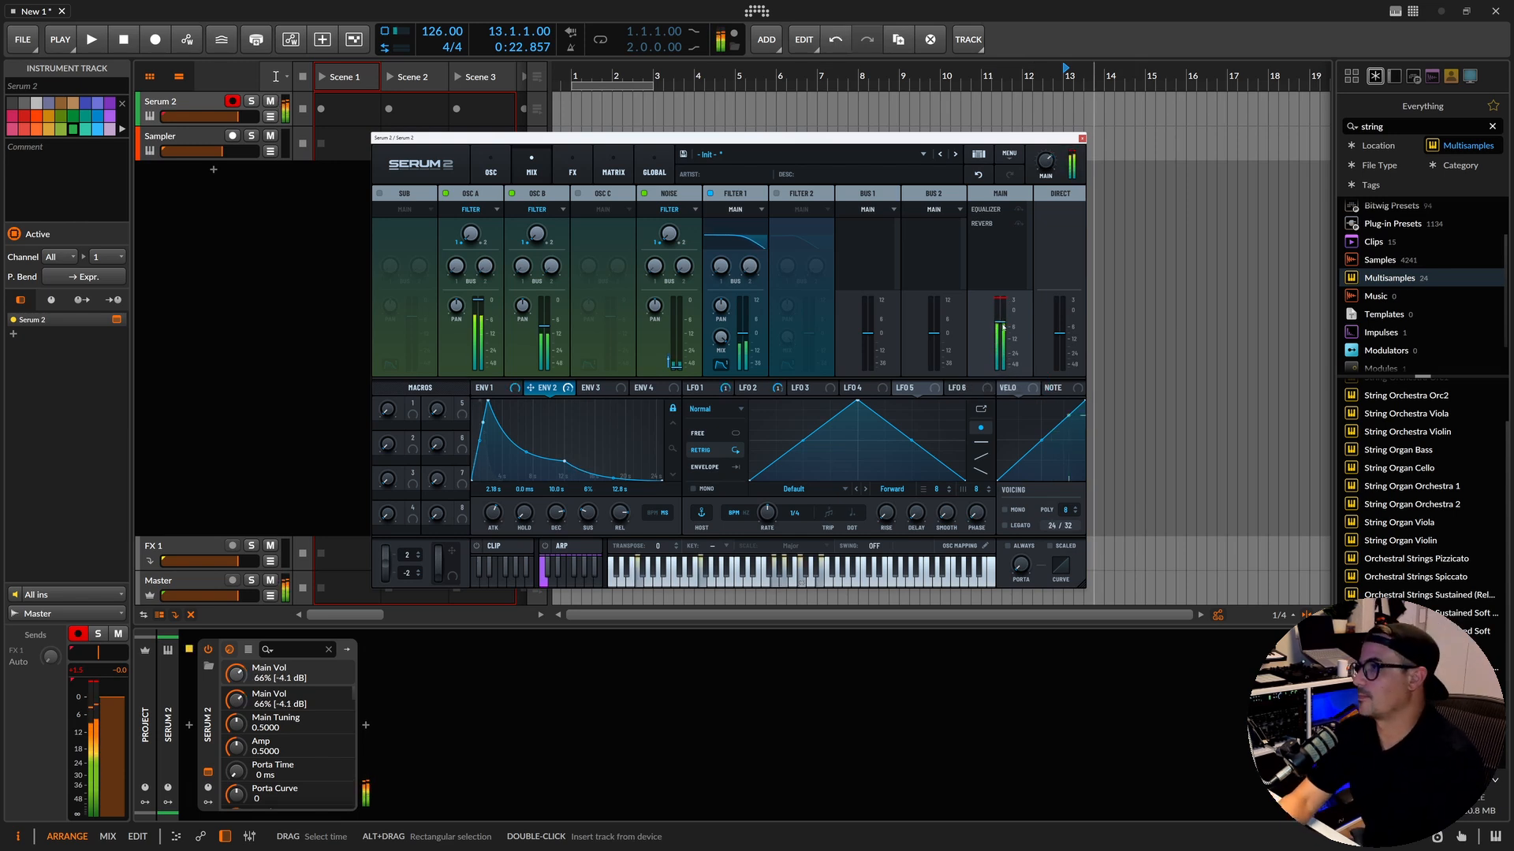
pyautogui.moveTo(1003, 326); pyautogui.dragTo(1006, 339)
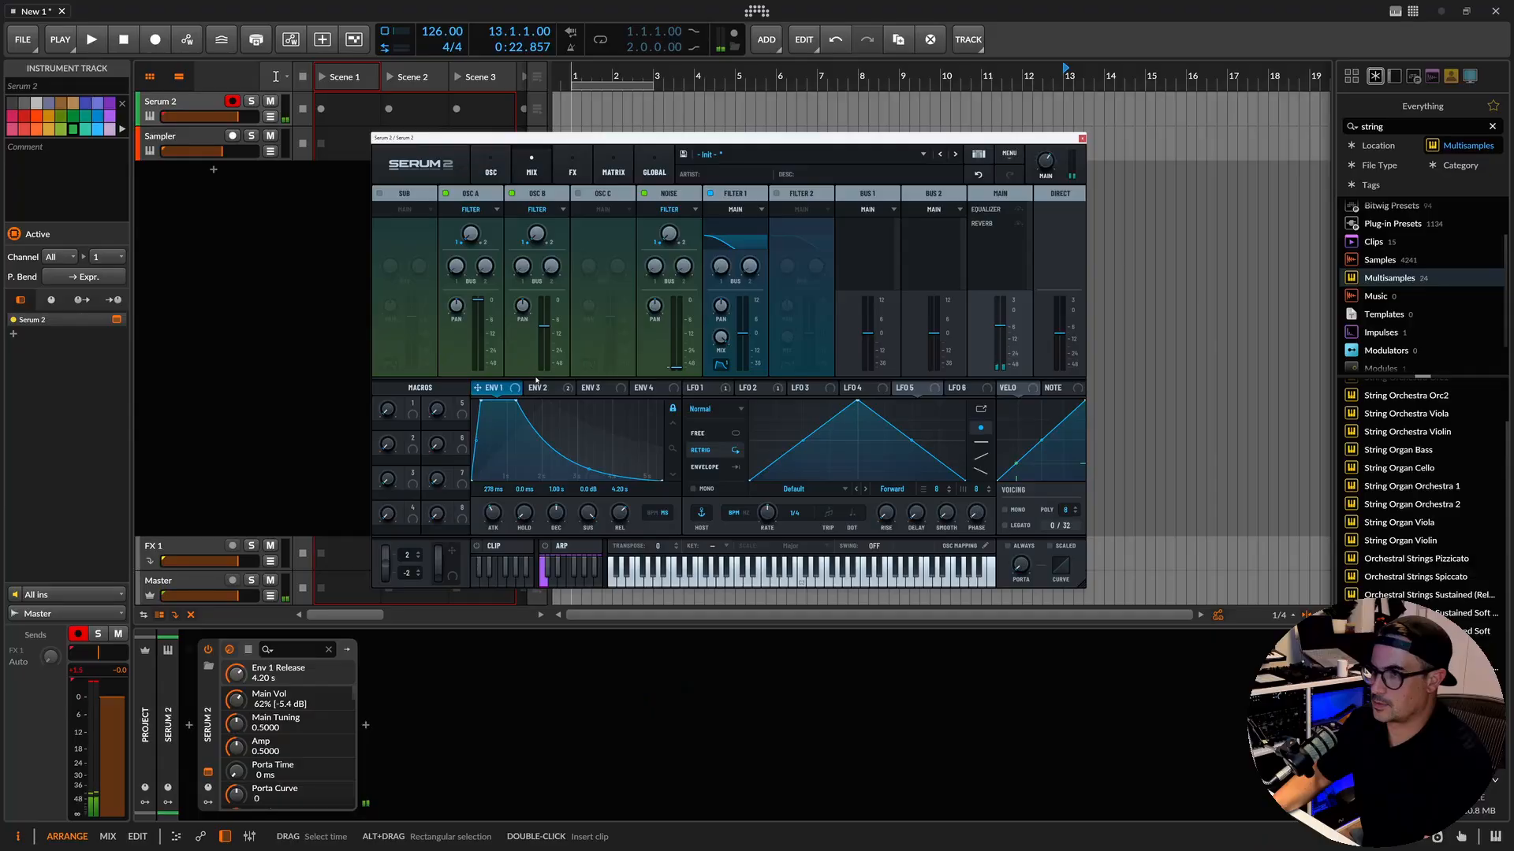
# Modulate Envelope 2's decay from the Note source by 15% and set the polyphony to 16 voices.
pyautogui.click(547, 388)
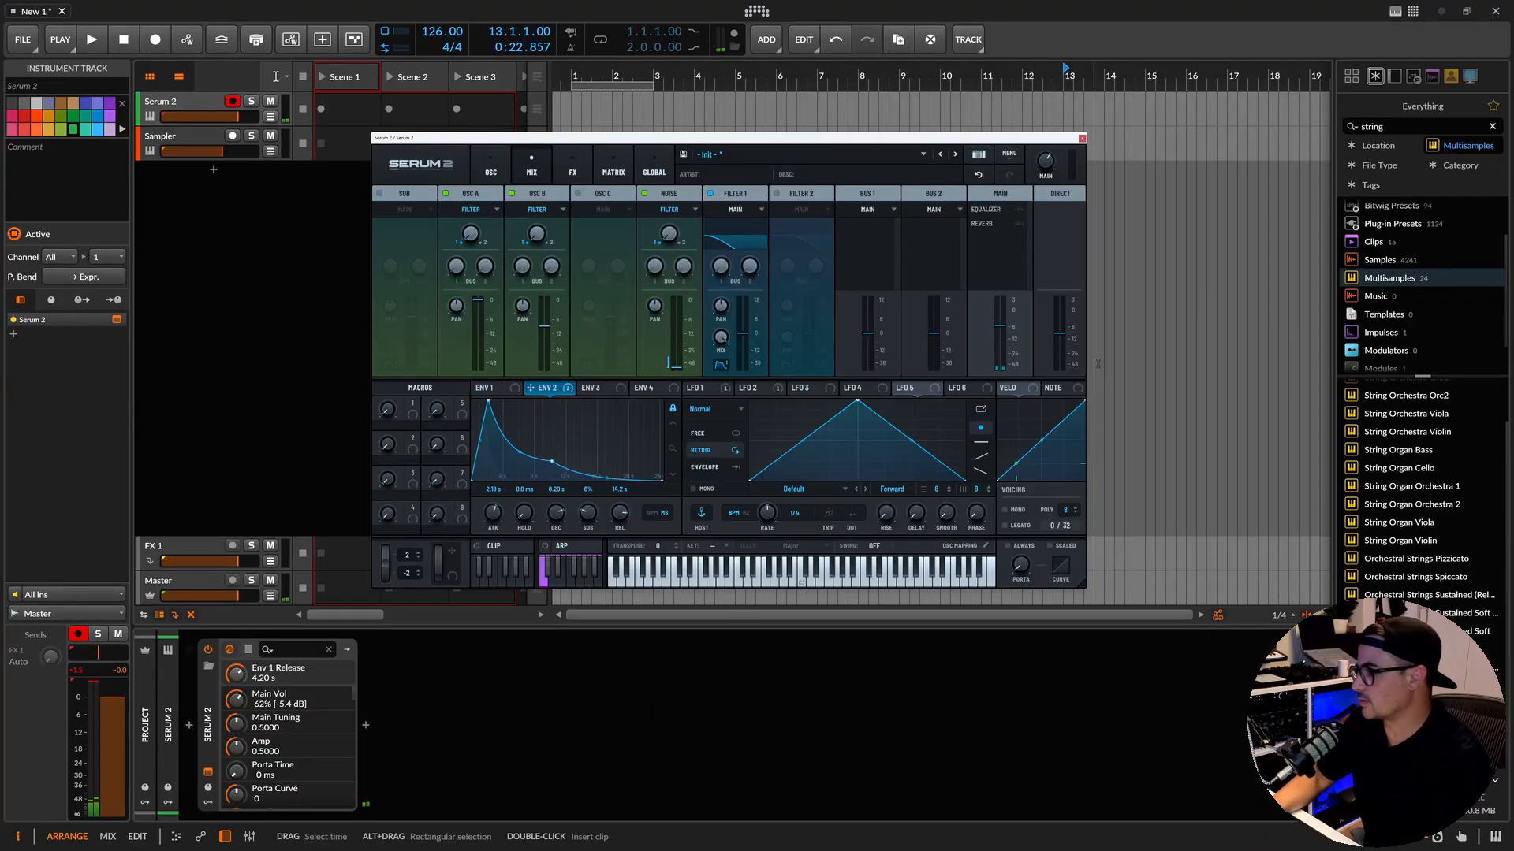
pyautogui.moveTo(1054, 389); pyautogui.dragTo(545, 513)
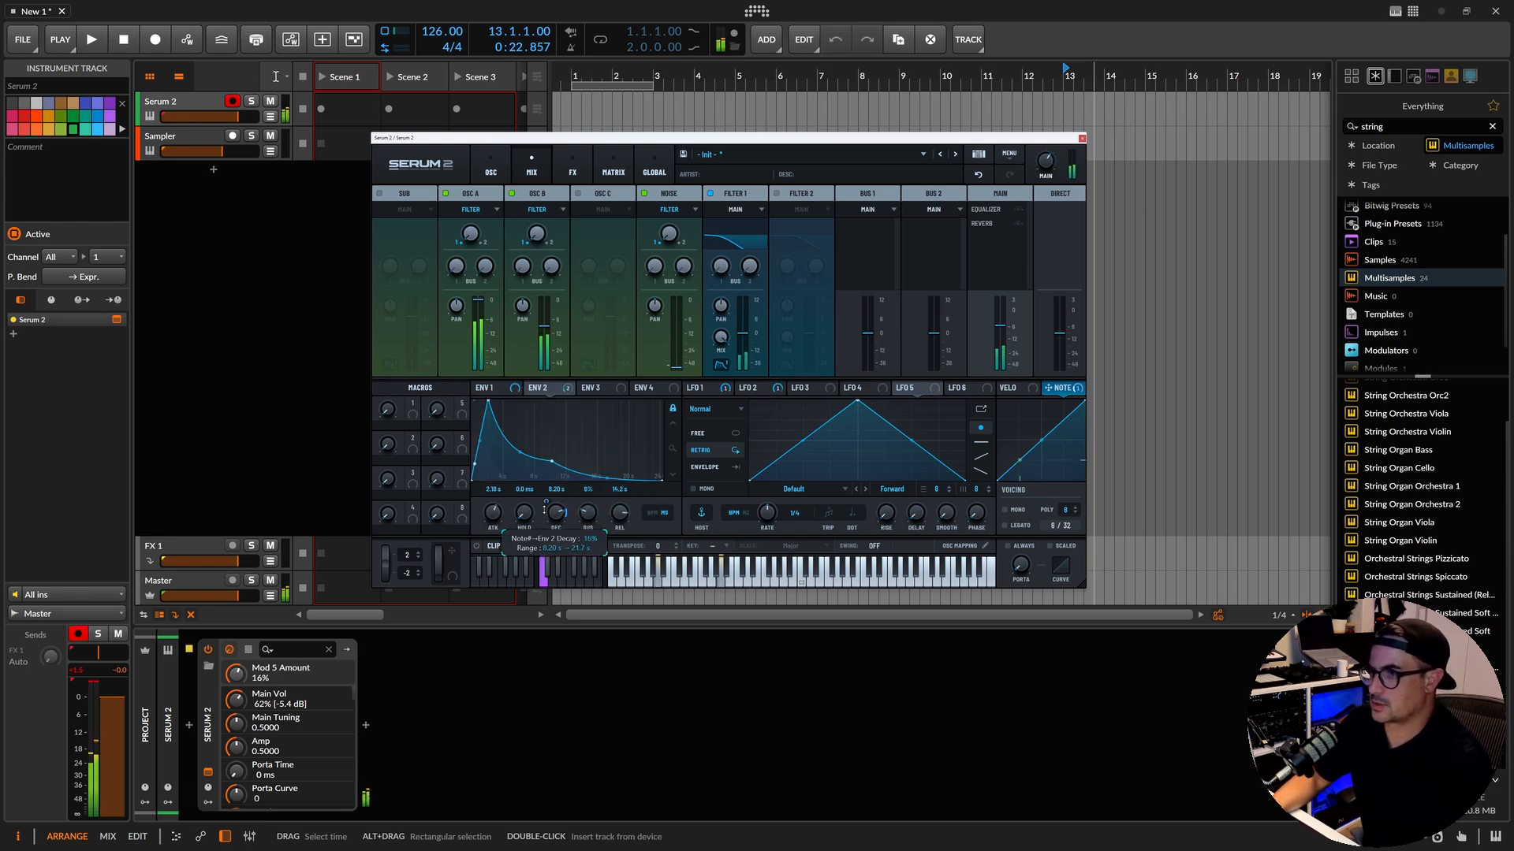
pyautogui.moveTo(544, 511); pyautogui.dragTo(545, 509)
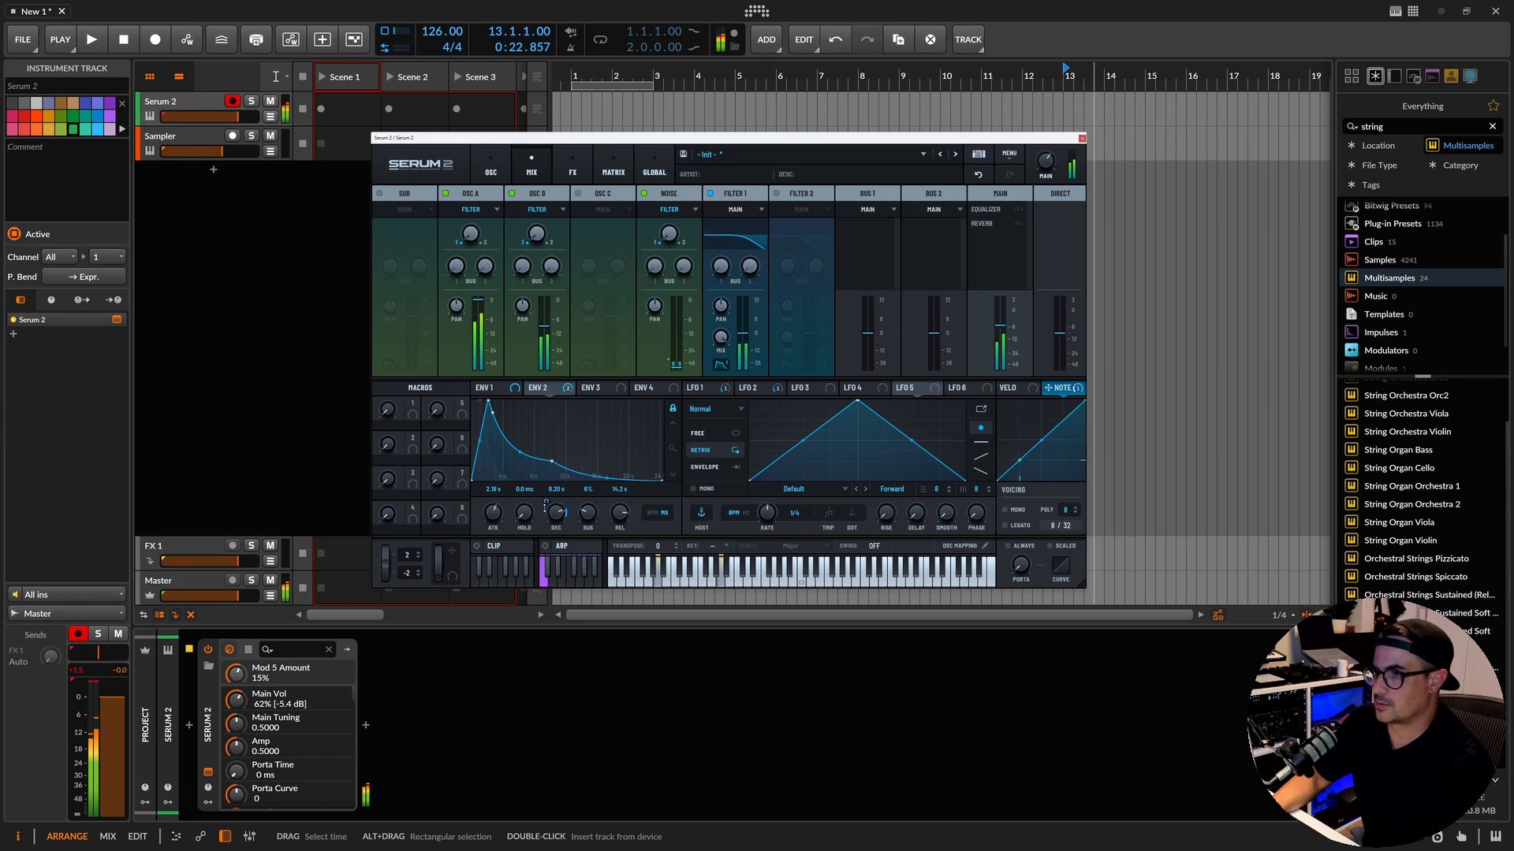
pyautogui.click(1027, 518)
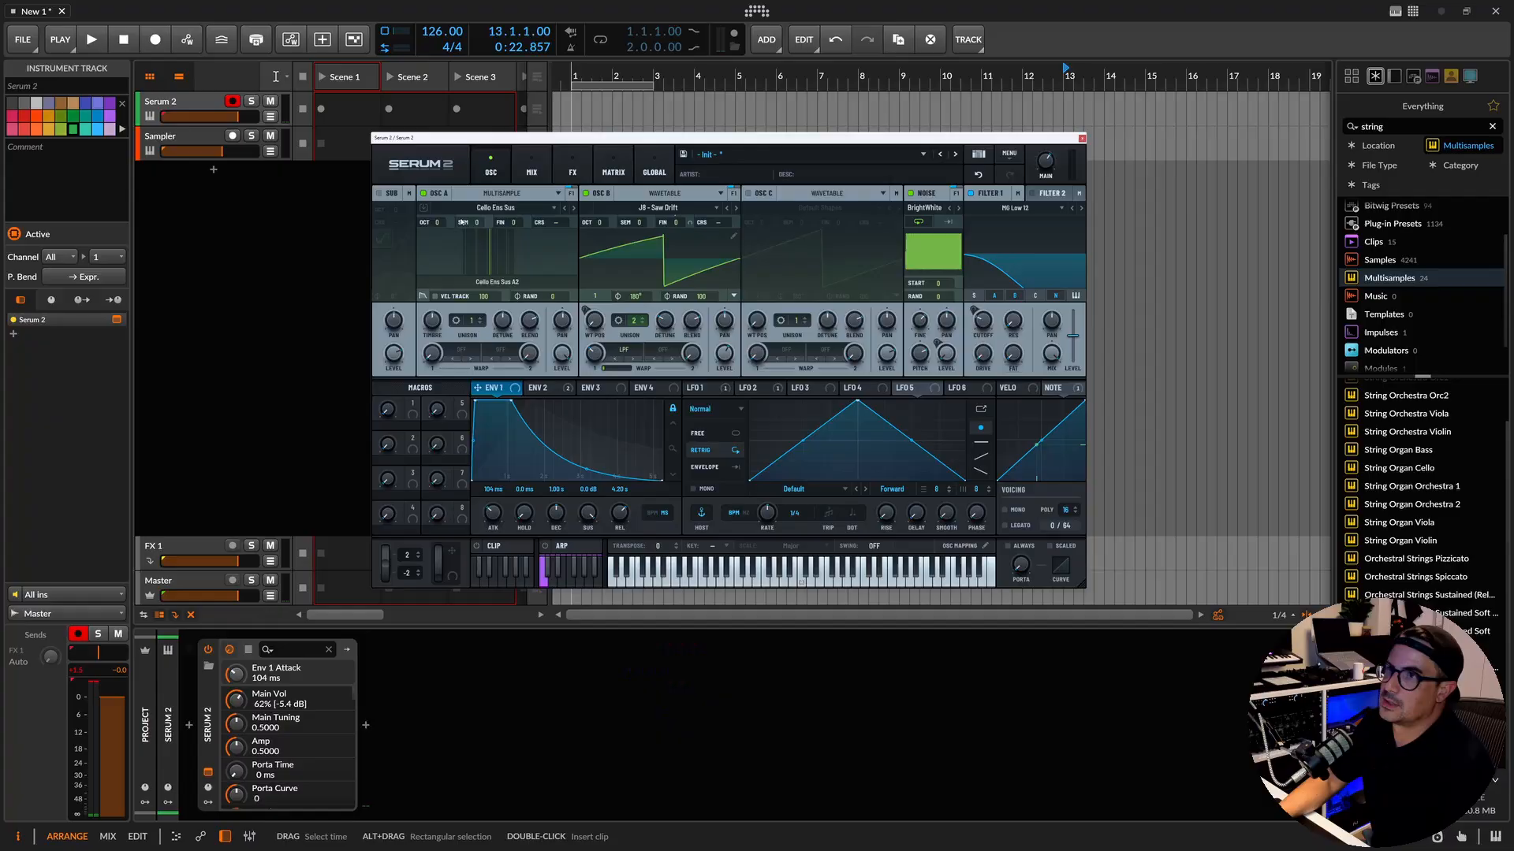
# Copy oscillator A's cello multisample setup, enable oscillator C and paste the copy into it.
pyautogui.click(454, 198)
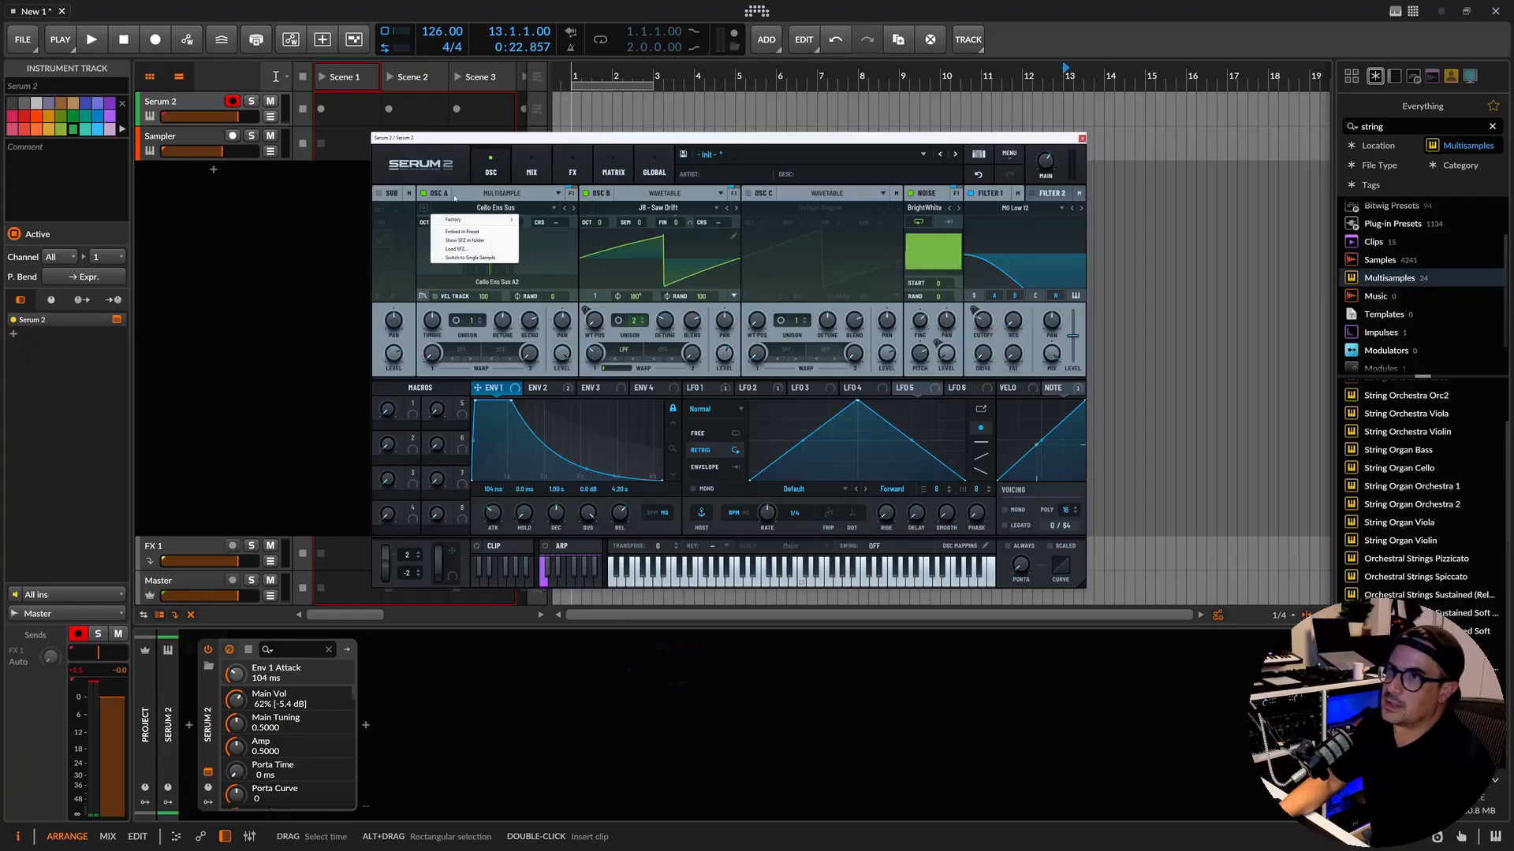
pyautogui.rightClick(454, 197)
pyautogui.click(473, 254)
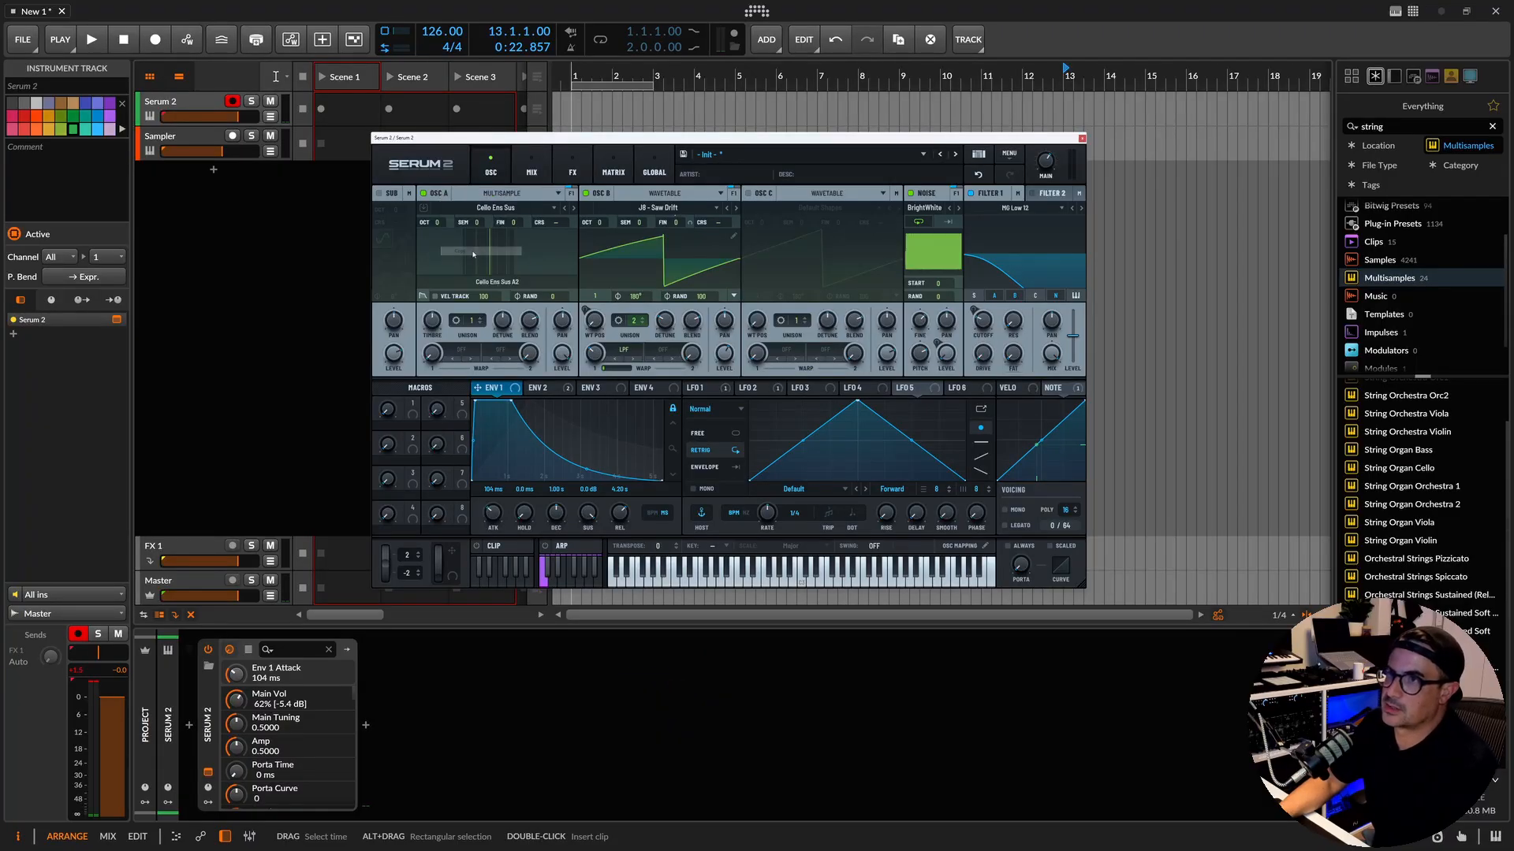
pyautogui.click(749, 194)
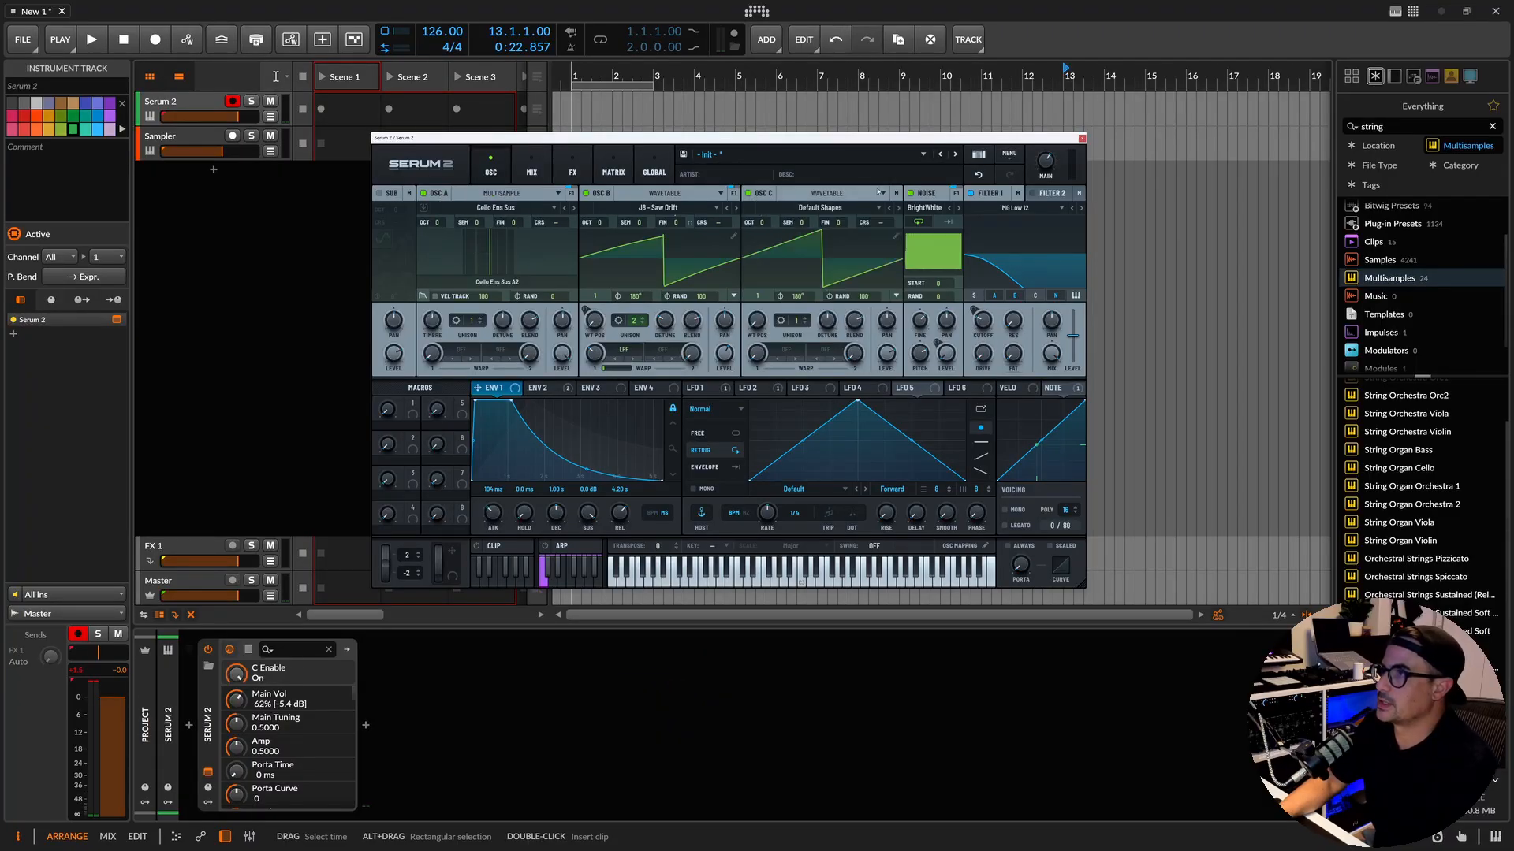
pyautogui.rightClick(765, 195)
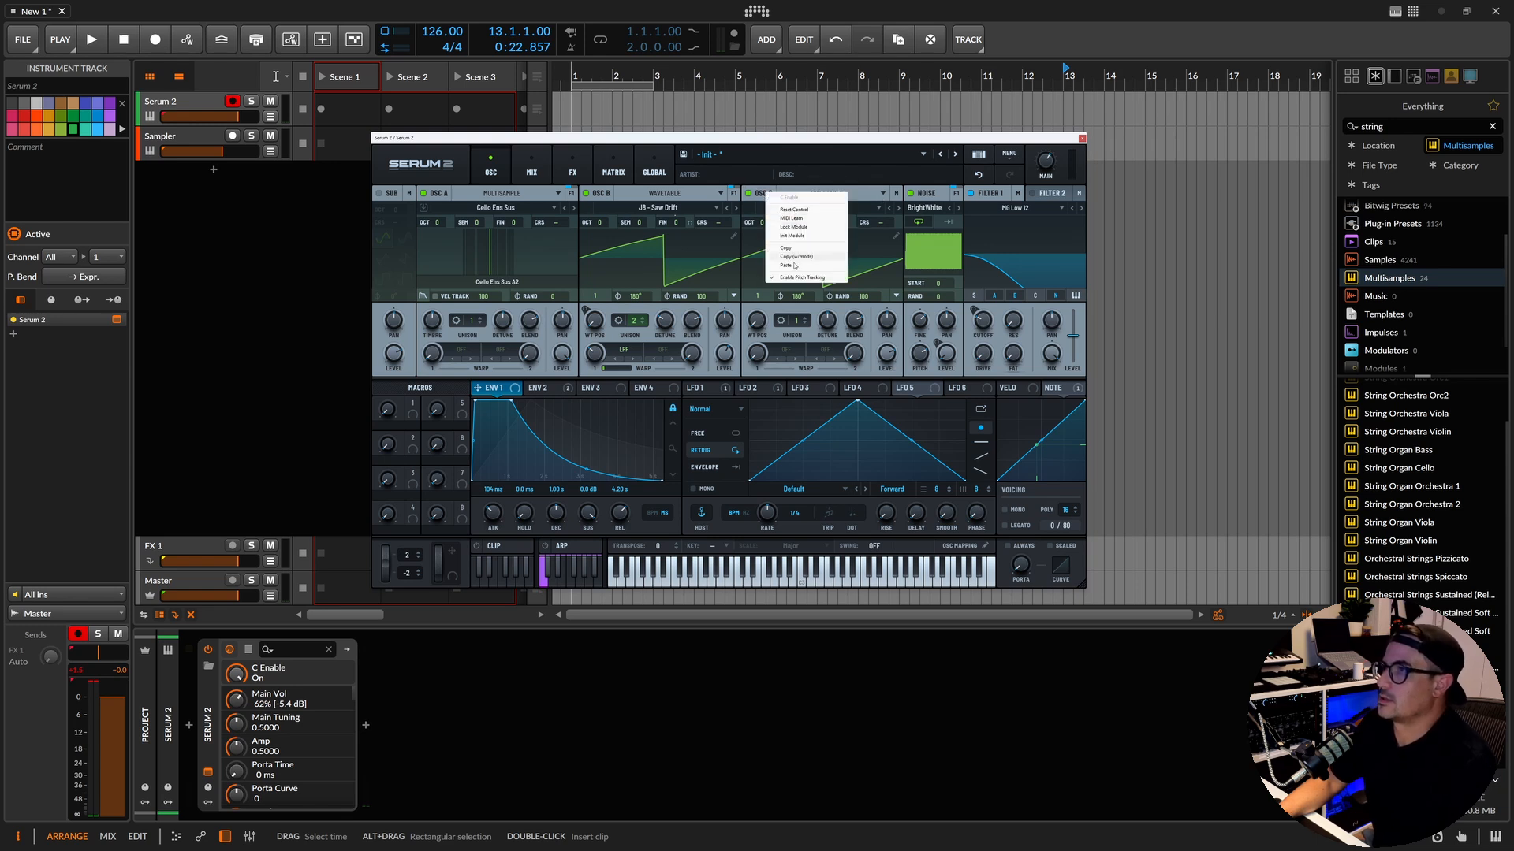
pyautogui.click(793, 265)
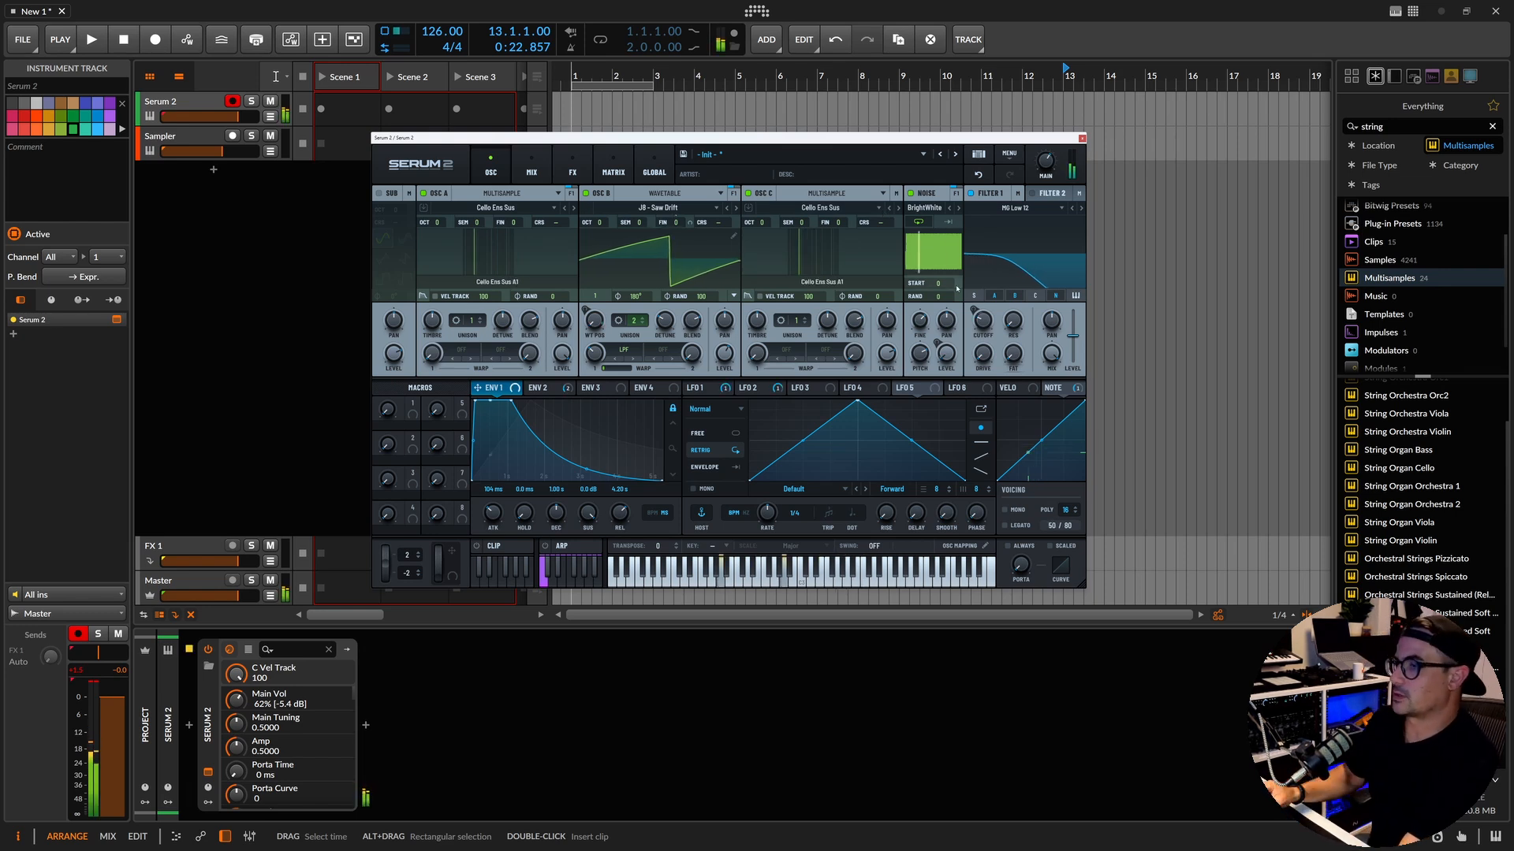
# Turn off oscillators A and B to audition oscillator C without them.
pyautogui.click(425, 194)
pyautogui.click(425, 194)
pyautogui.click(586, 193)
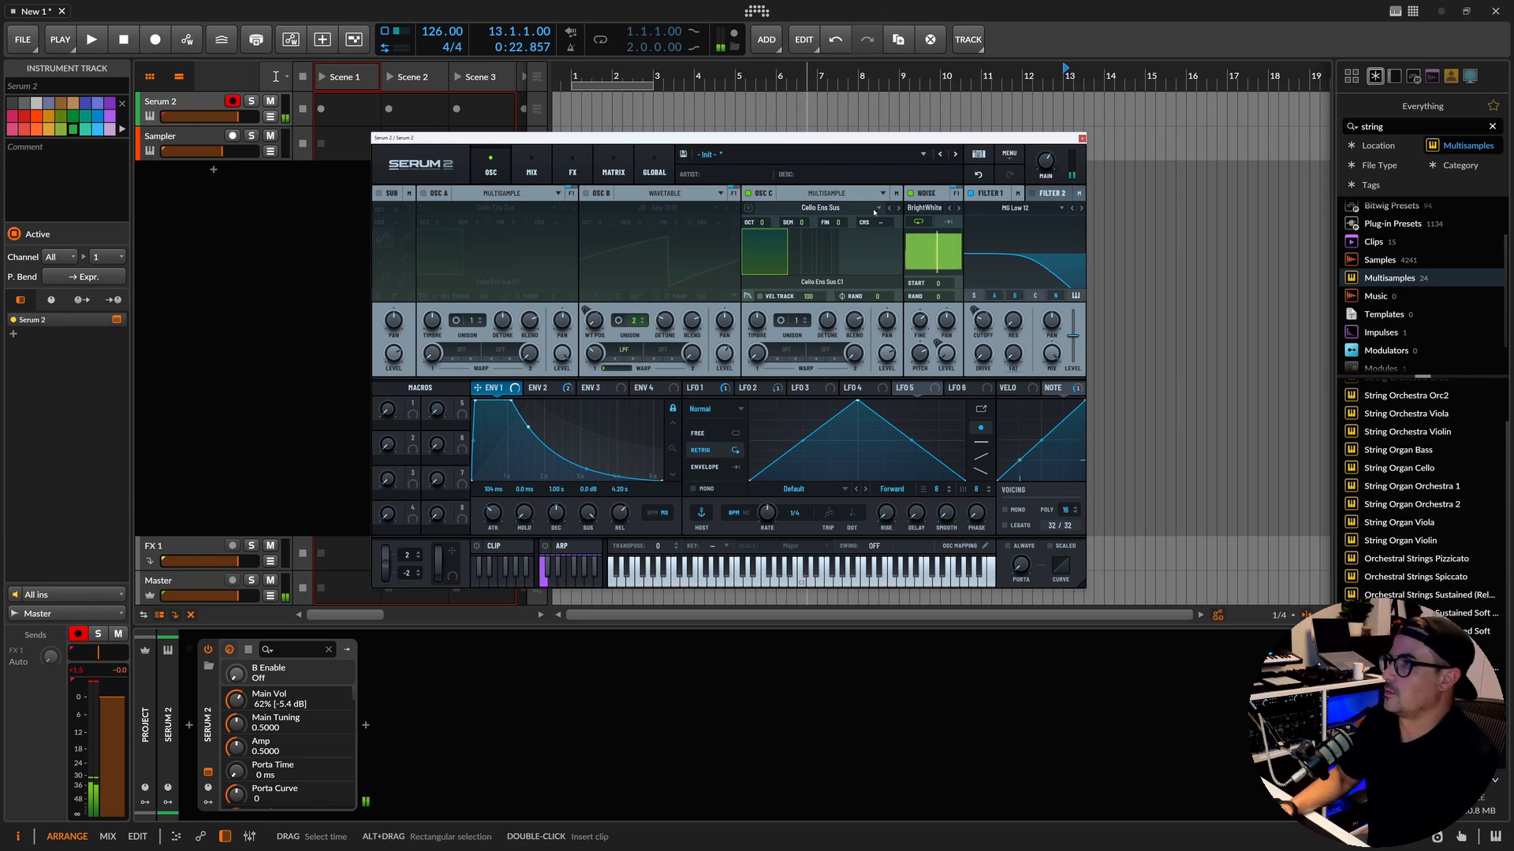
# Switch oscillator C from multisample to a single cello sample and set its type to Granular.
pyautogui.click(843, 210)
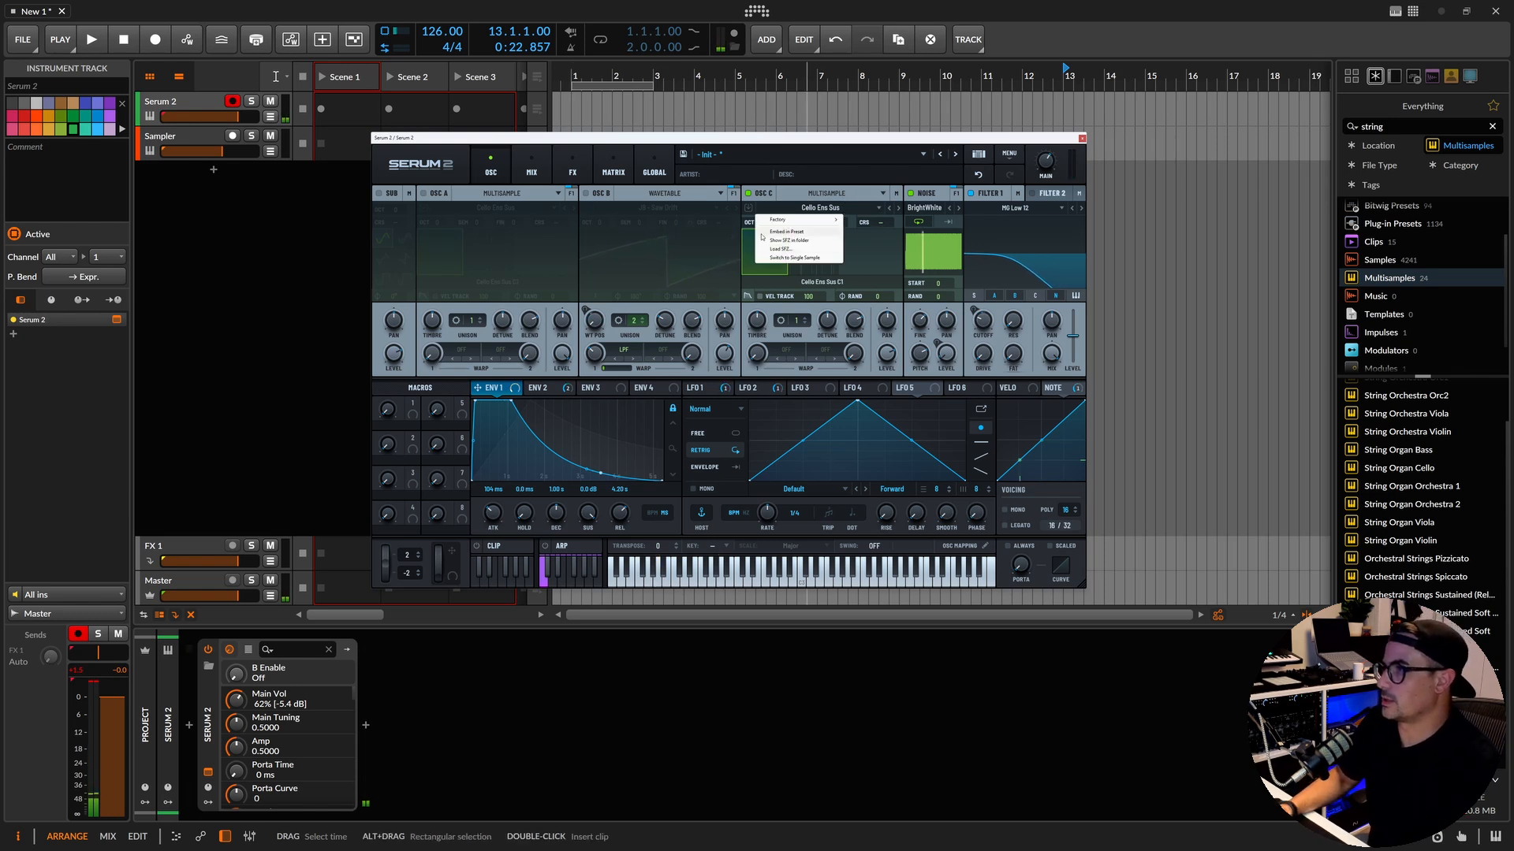
pyautogui.click(799, 258)
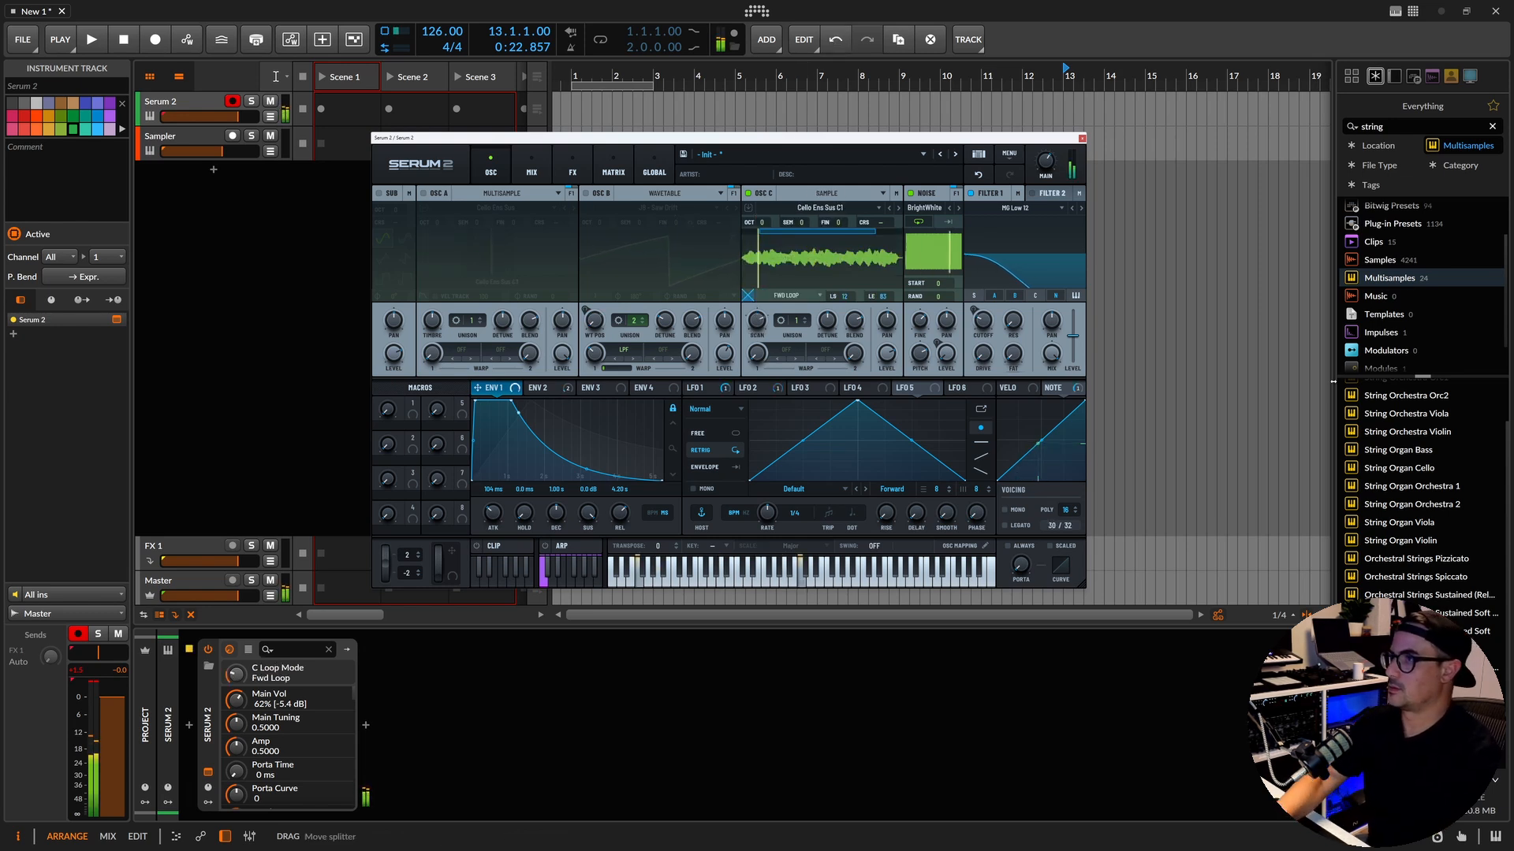
pyautogui.click(883, 193)
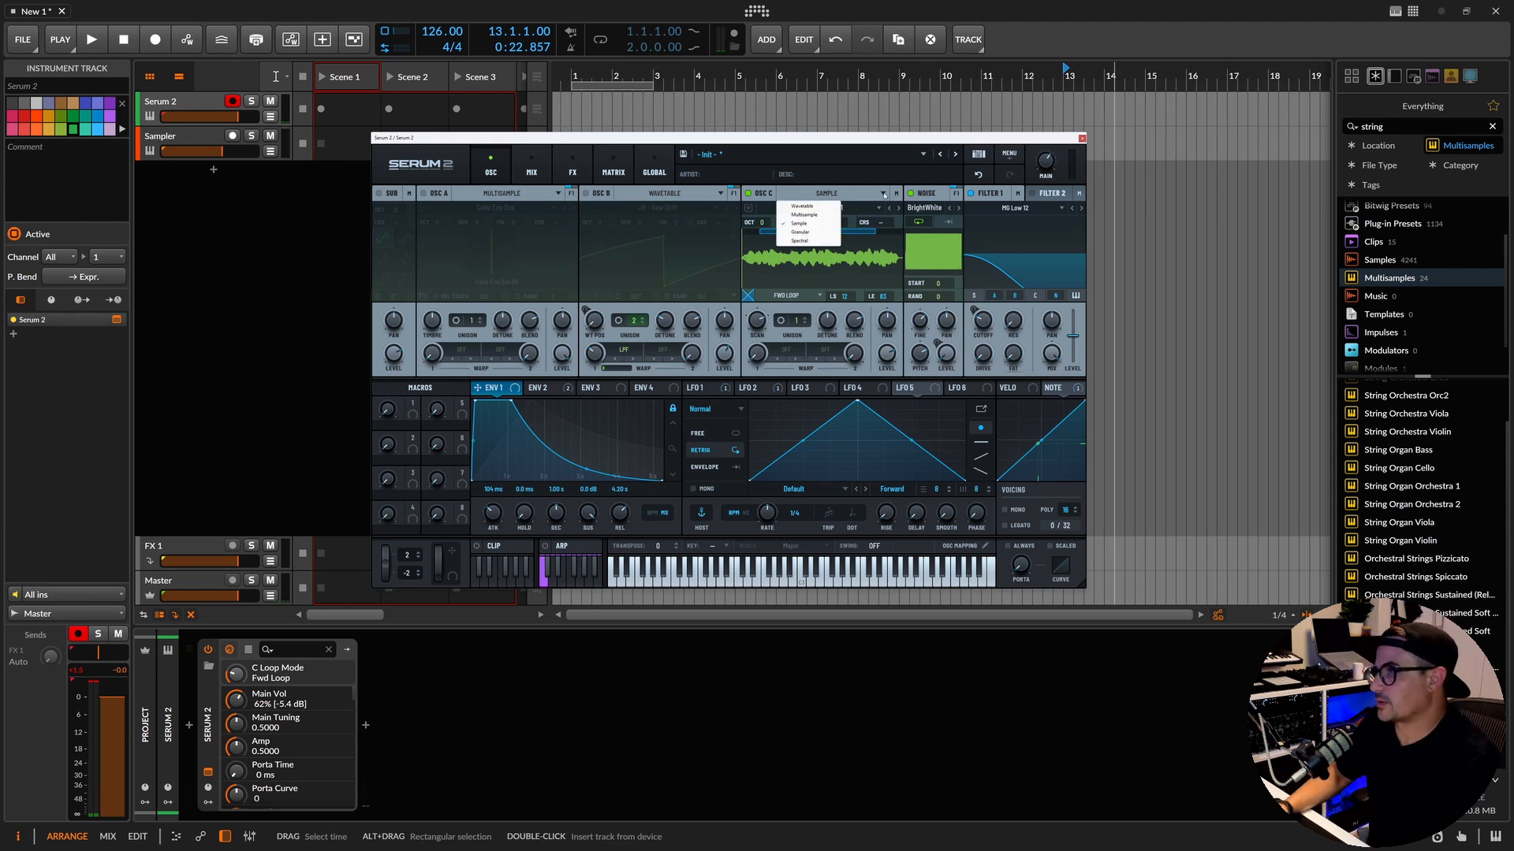
pyautogui.click(804, 233)
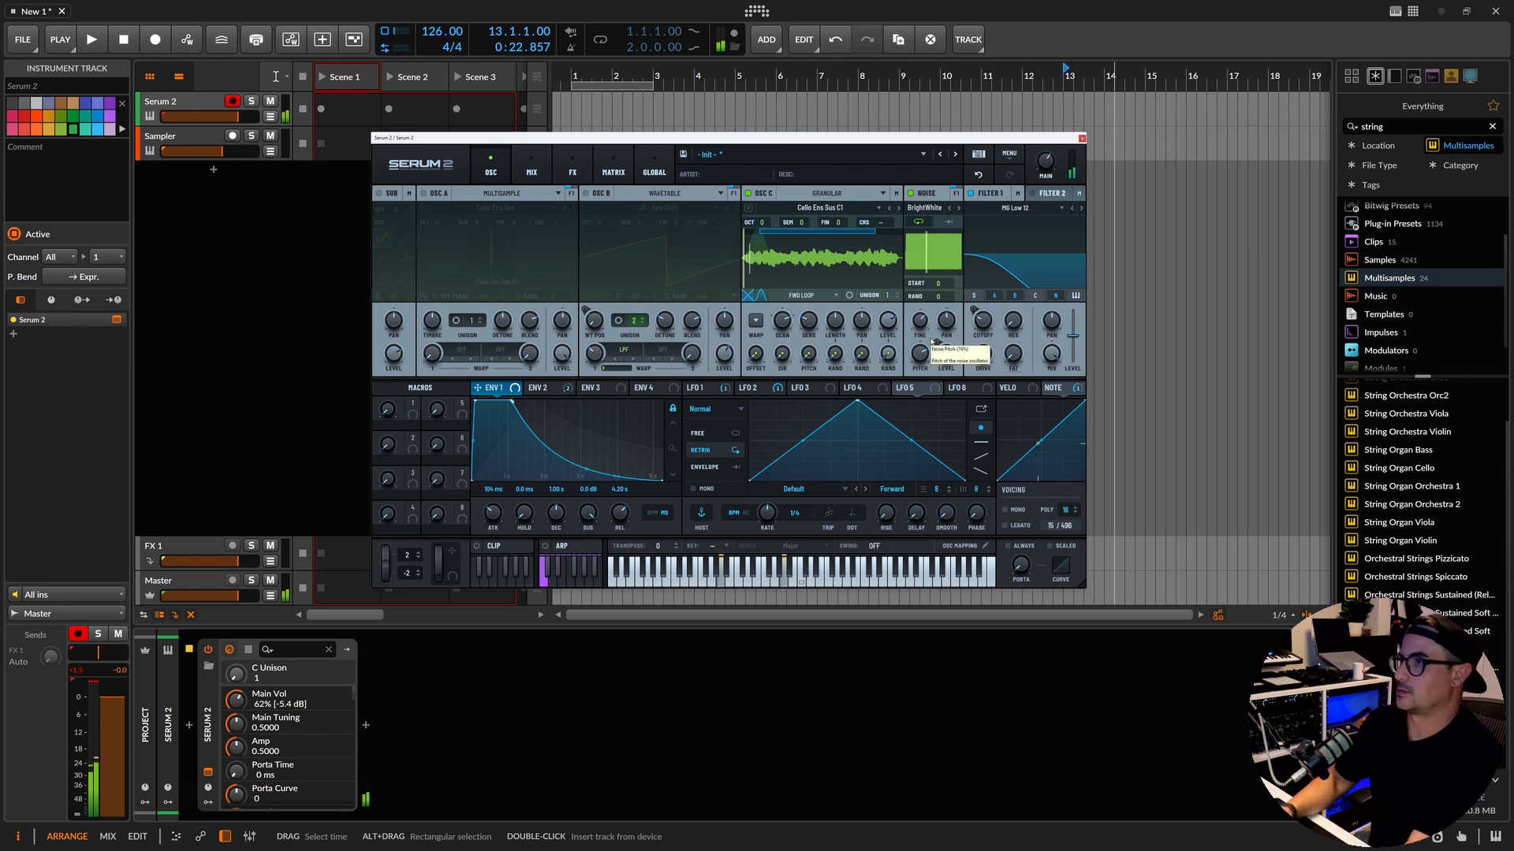
# Shape oscillator C's grains with a scan rate of 31, random pitch of 0 semitones and random pan of 89.
pyautogui.moveTo(786, 334); pyautogui.dragTo(865, 345)
pyautogui.moveTo(811, 355); pyautogui.dragTo(820, 399)
pyautogui.click(782, 355)
pyautogui.click(808, 356)
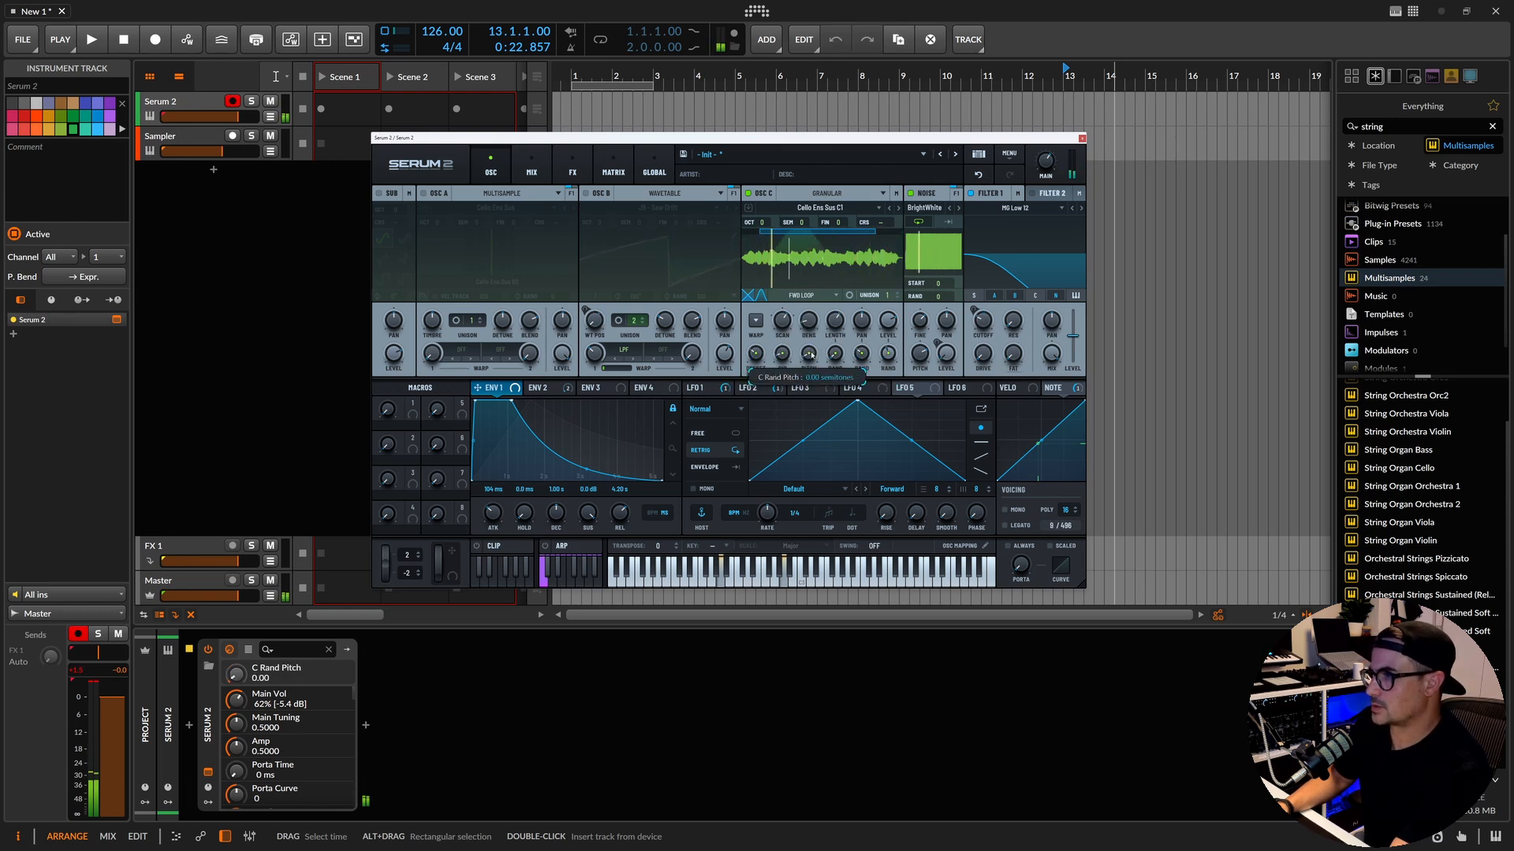
pyautogui.moveTo(807, 324); pyautogui.dragTo(783, 329)
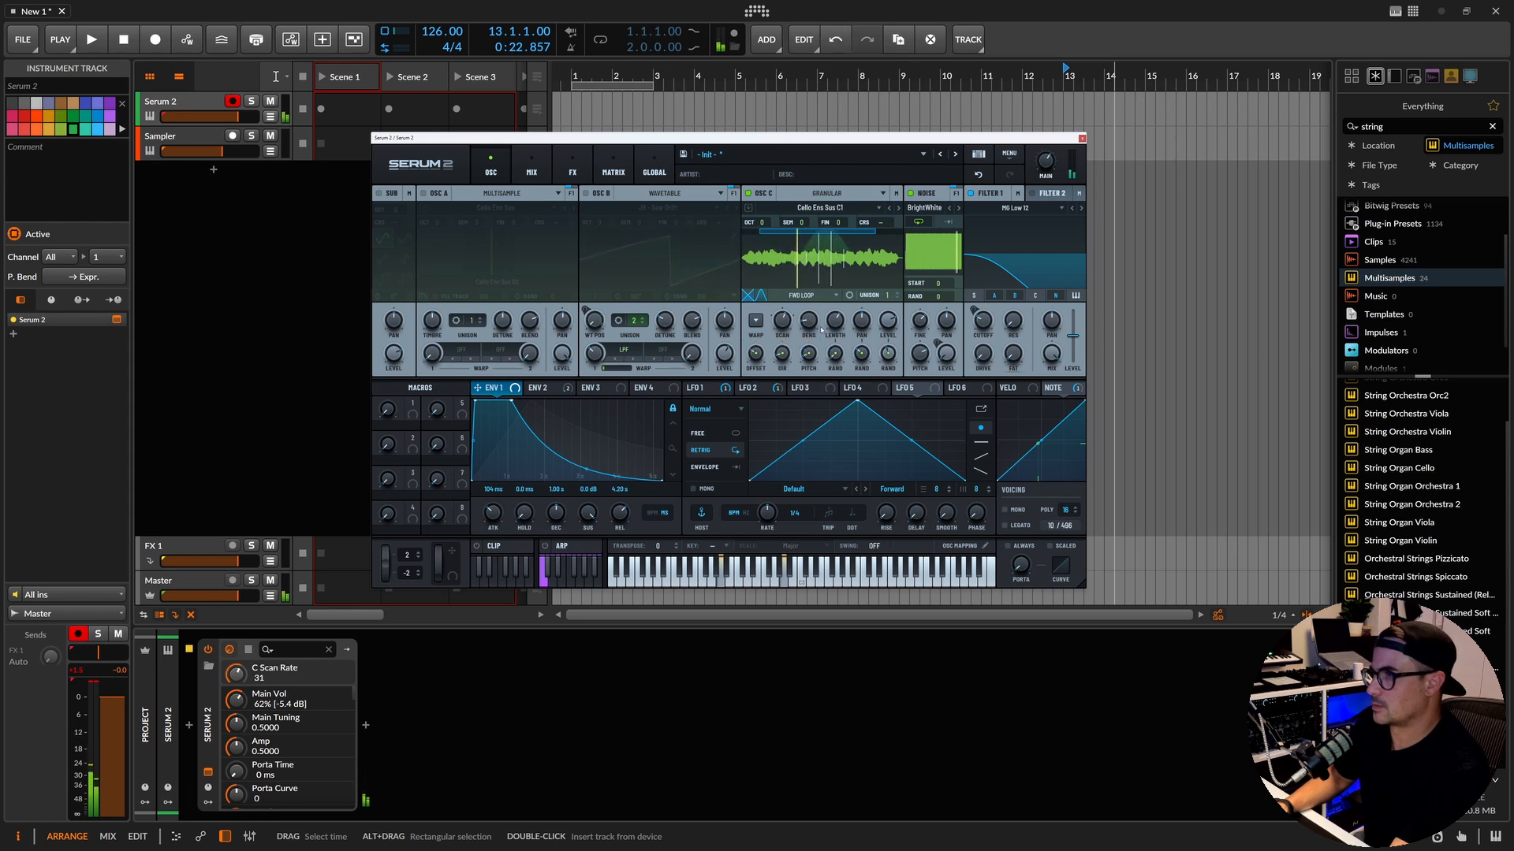
pyautogui.moveTo(868, 348); pyautogui.dragTo(869, 346)
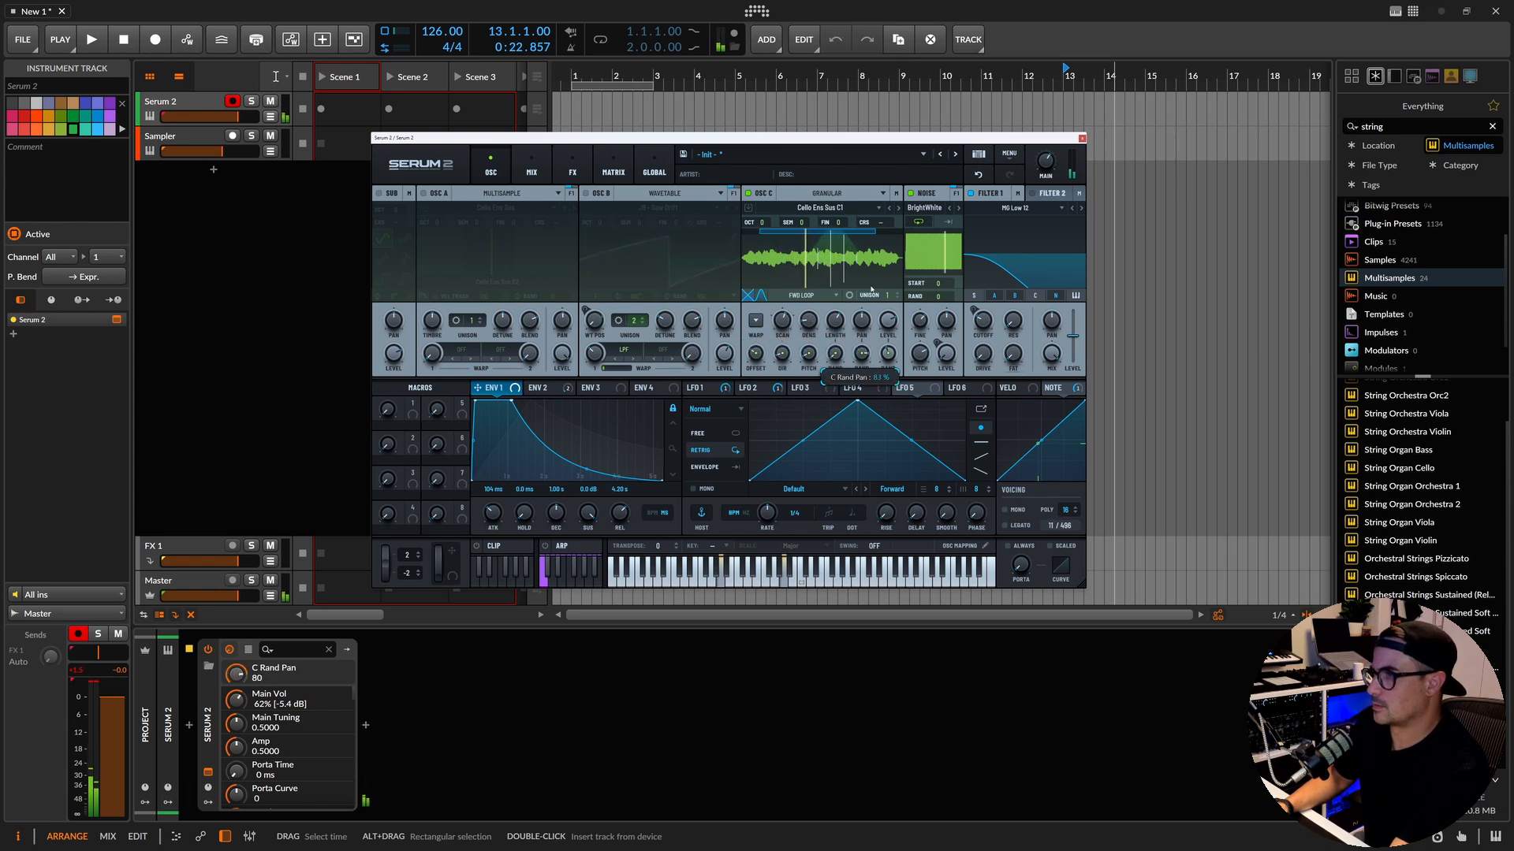
pyautogui.moveTo(871, 270); pyautogui.dragTo(871, 278)
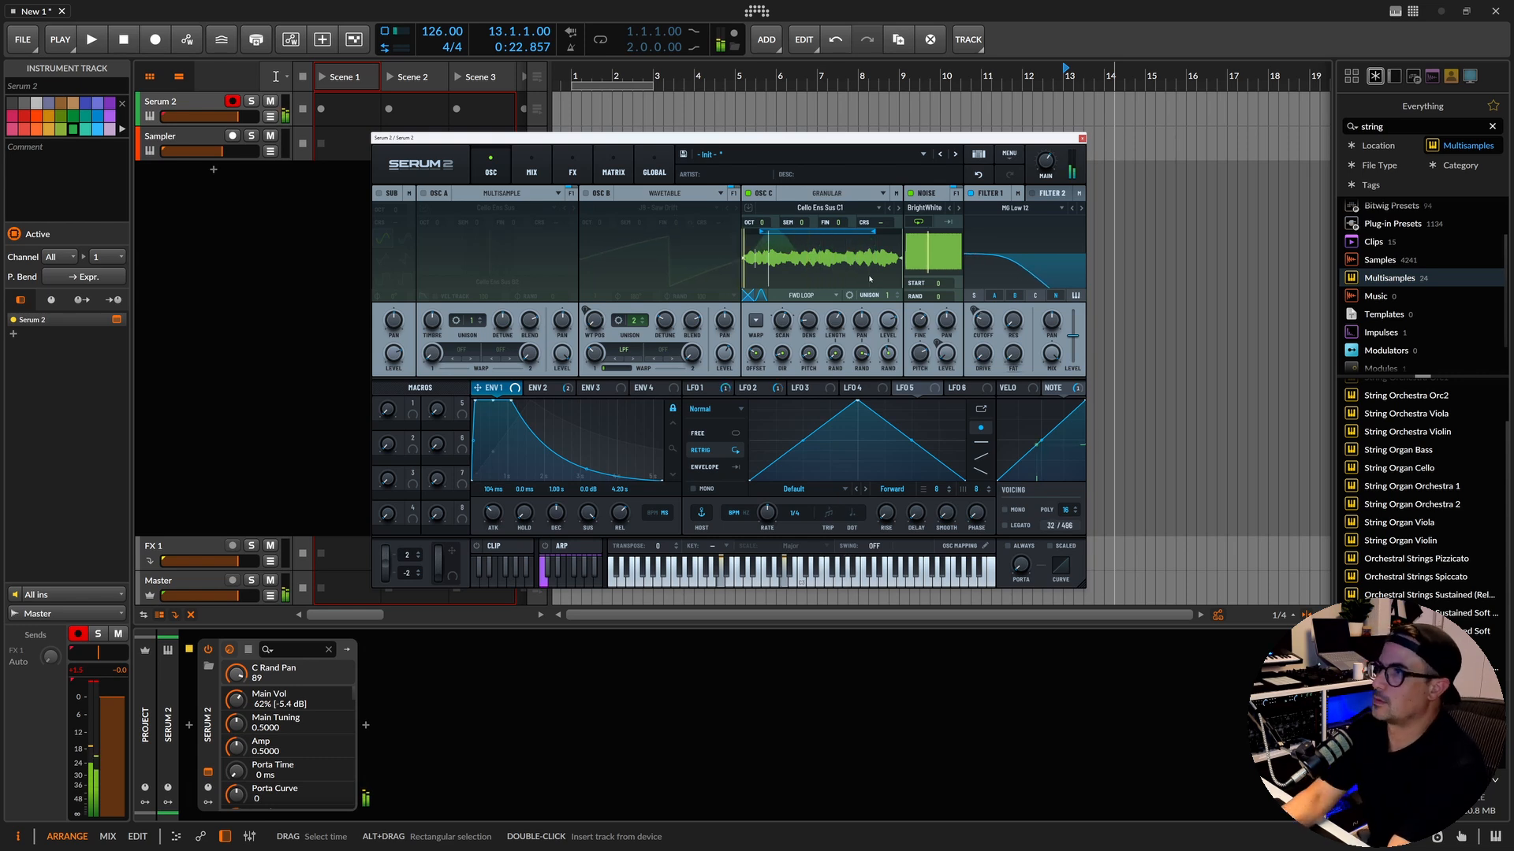
# Set oscillator C's octave to +1 and its unison to 2 voices, and open its unison settings.
pyautogui.moveTo(761, 223); pyautogui.dragTo(763, 206)
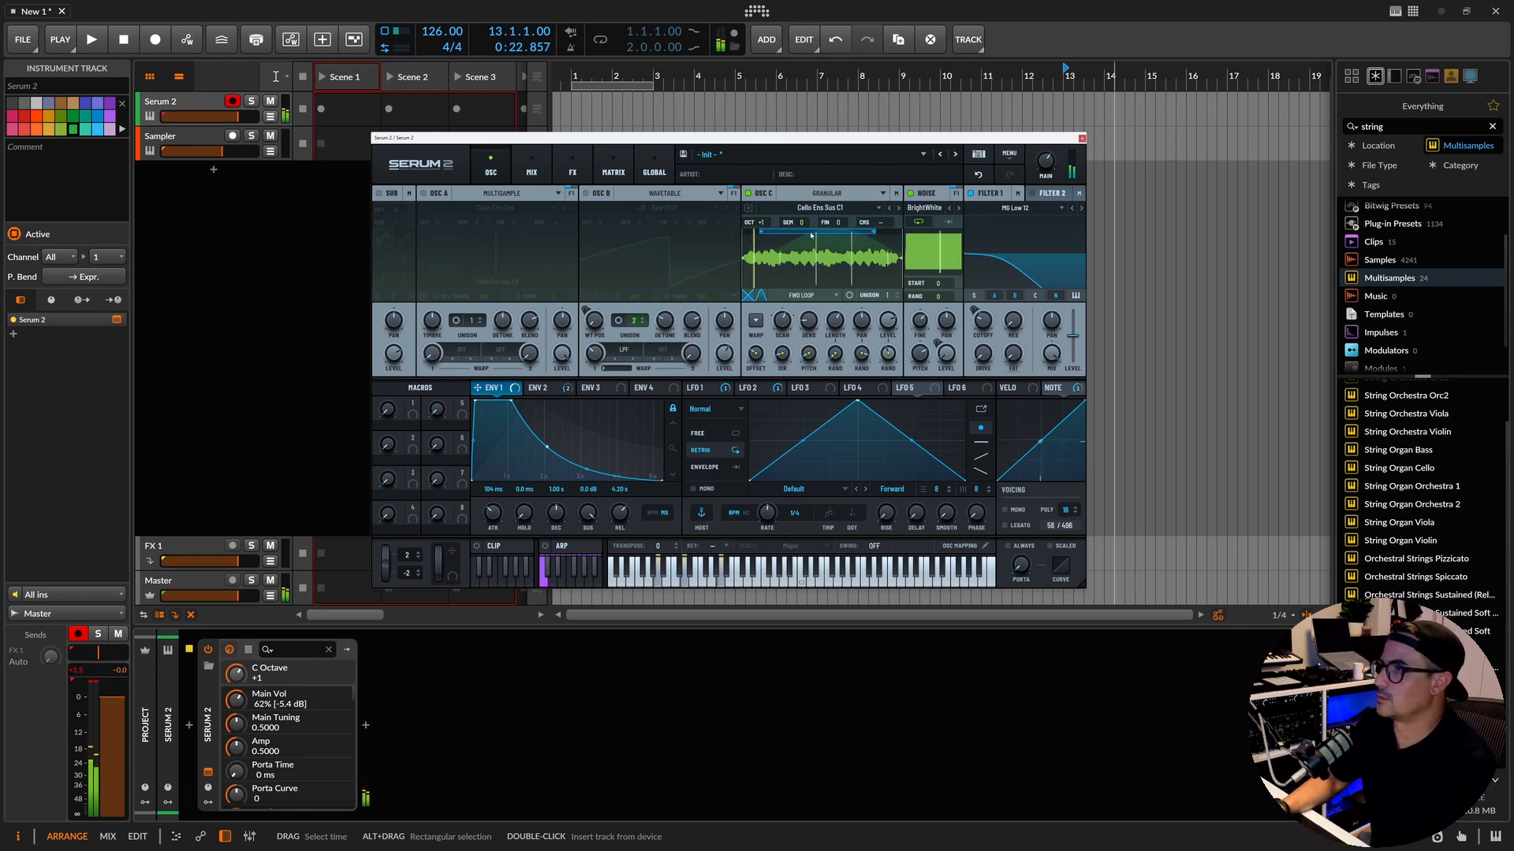
pyautogui.click(897, 294)
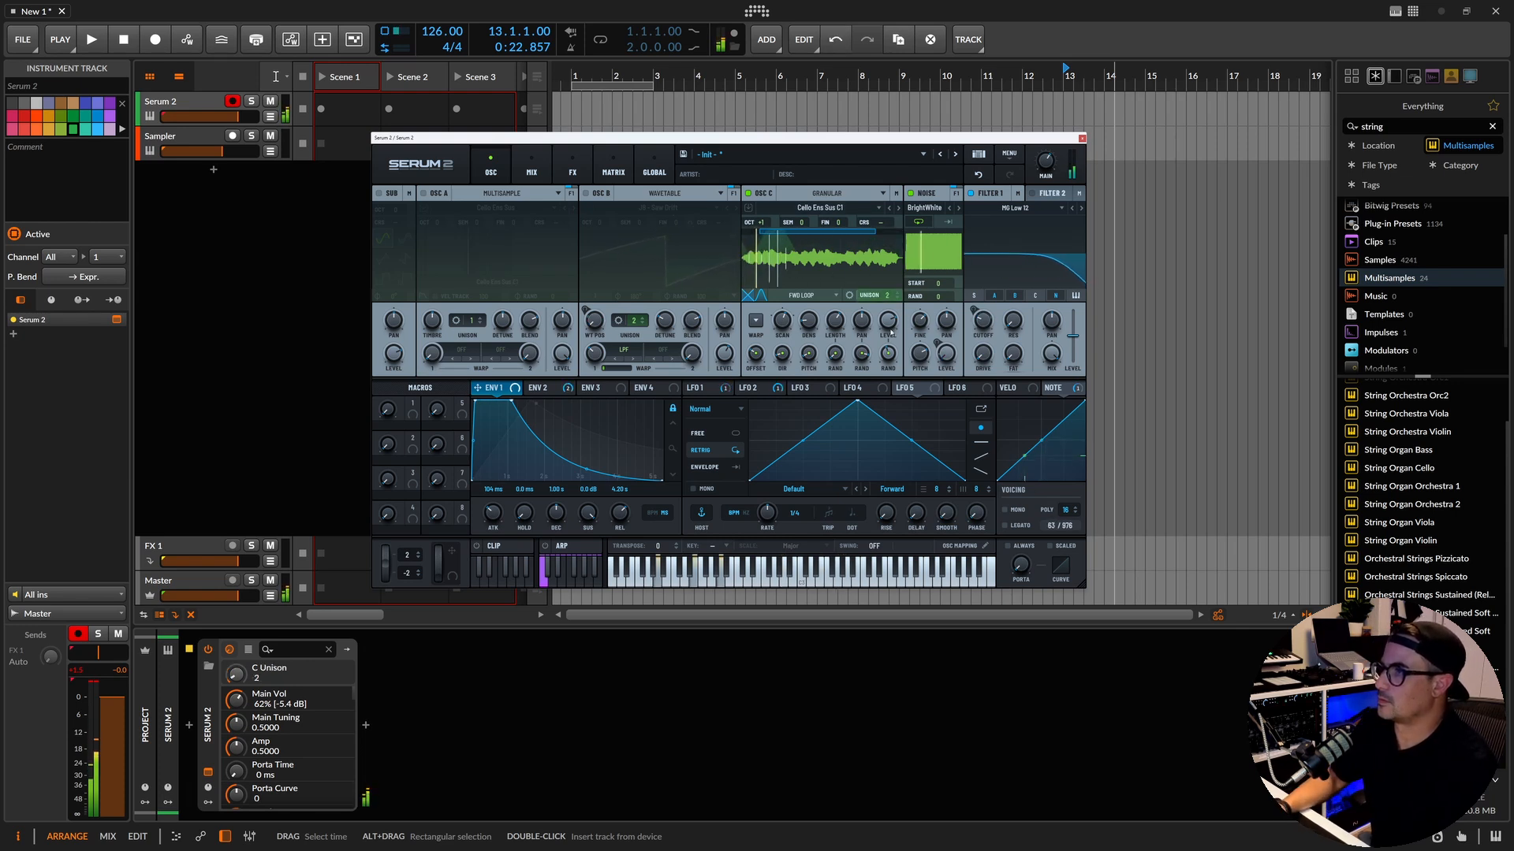
pyautogui.click(849, 295)
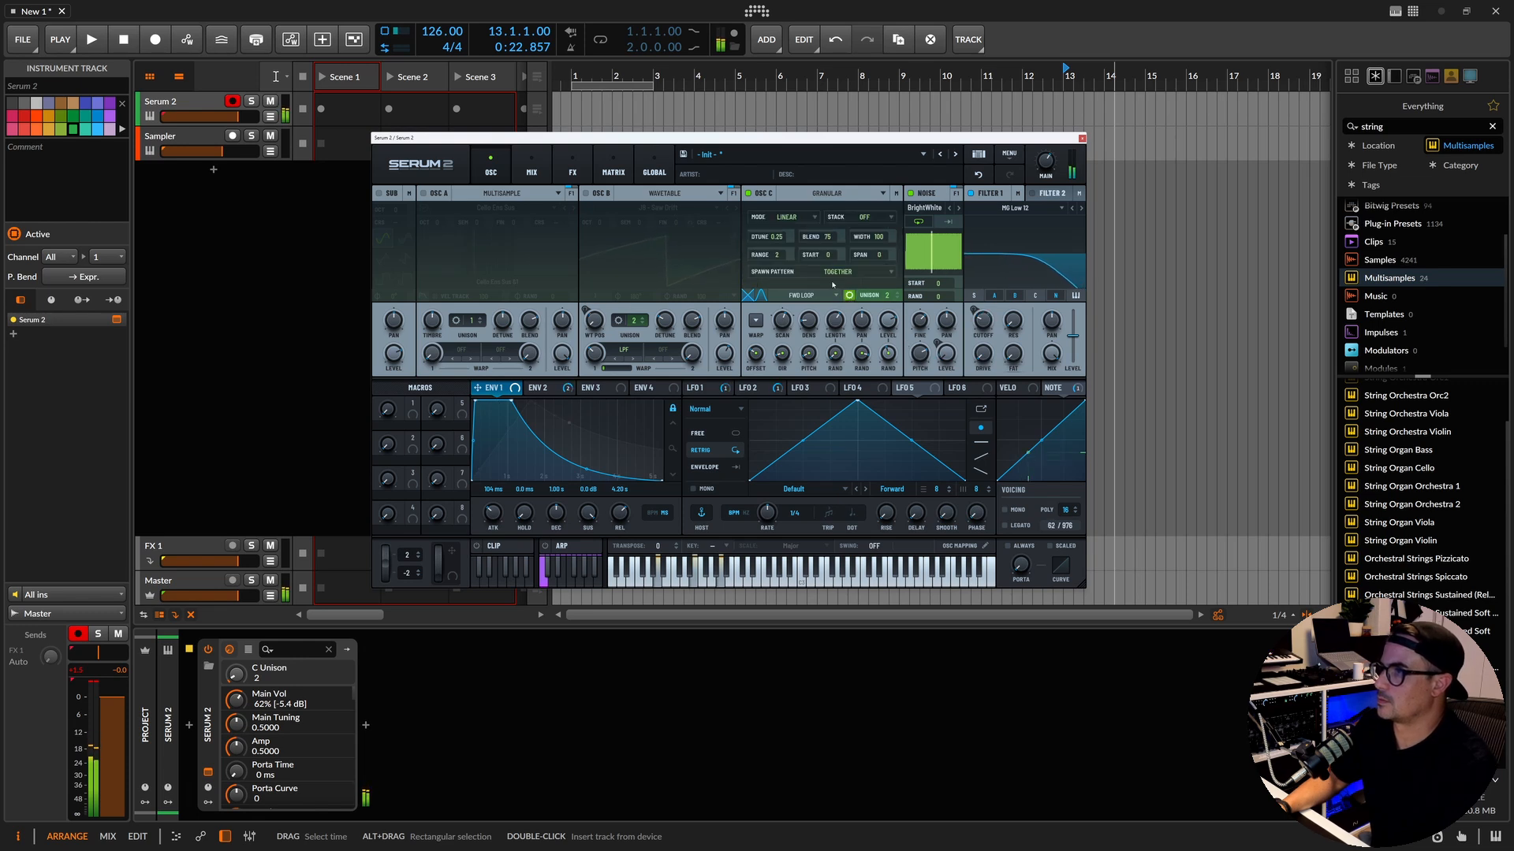
# Set oscillator C's unison detune to 0.04 and random start to 43, with width at 100 and level at 75%.
pyautogui.moveTo(778, 237); pyautogui.dragTo(782, 290)
pyautogui.click(874, 238)
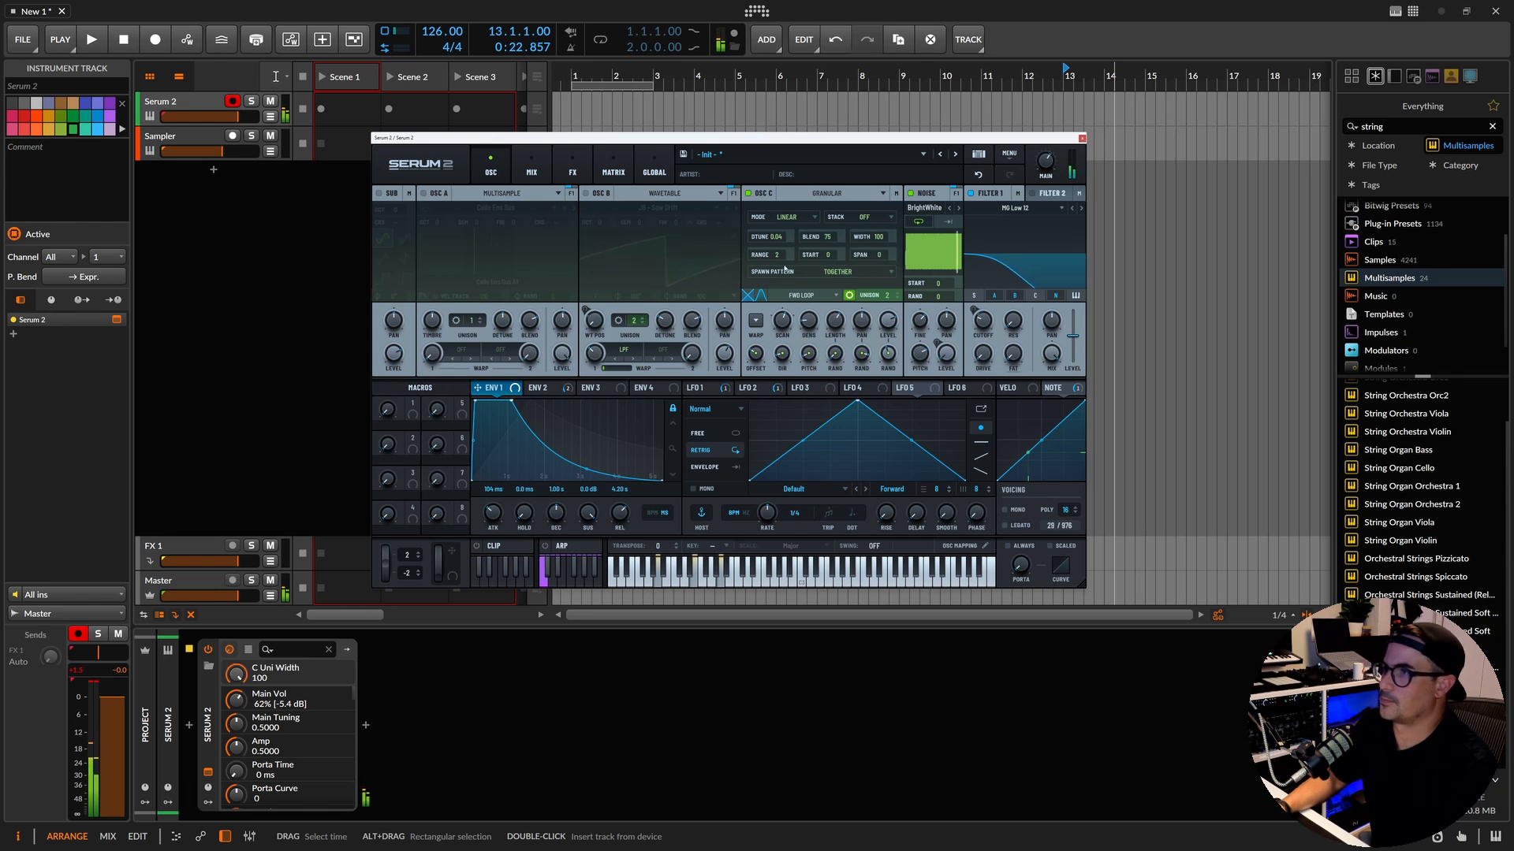
pyautogui.moveTo(827, 255); pyautogui.dragTo(838, 203)
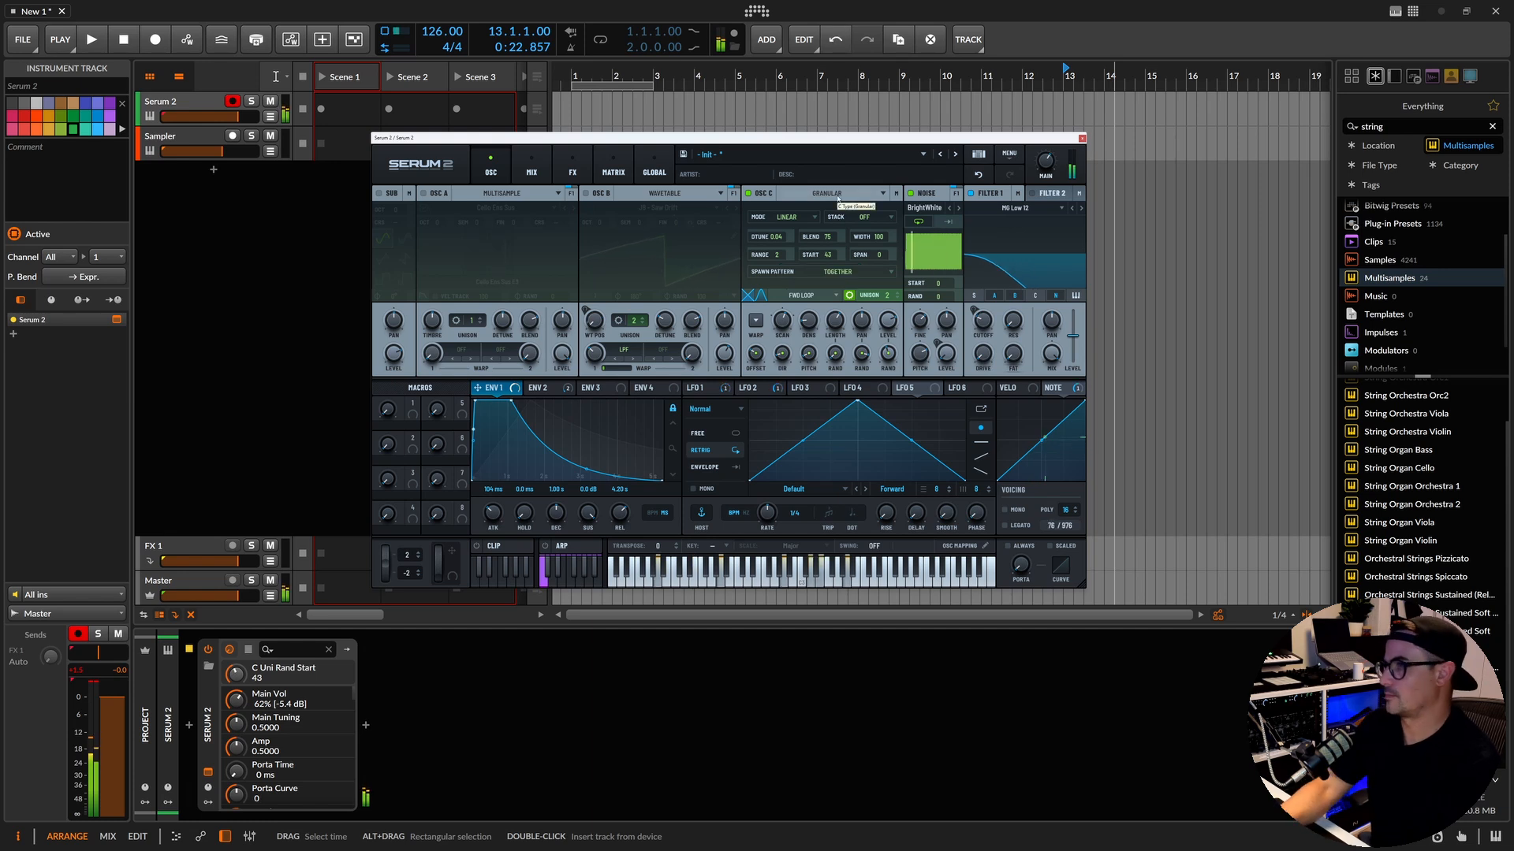
pyautogui.click(888, 322)
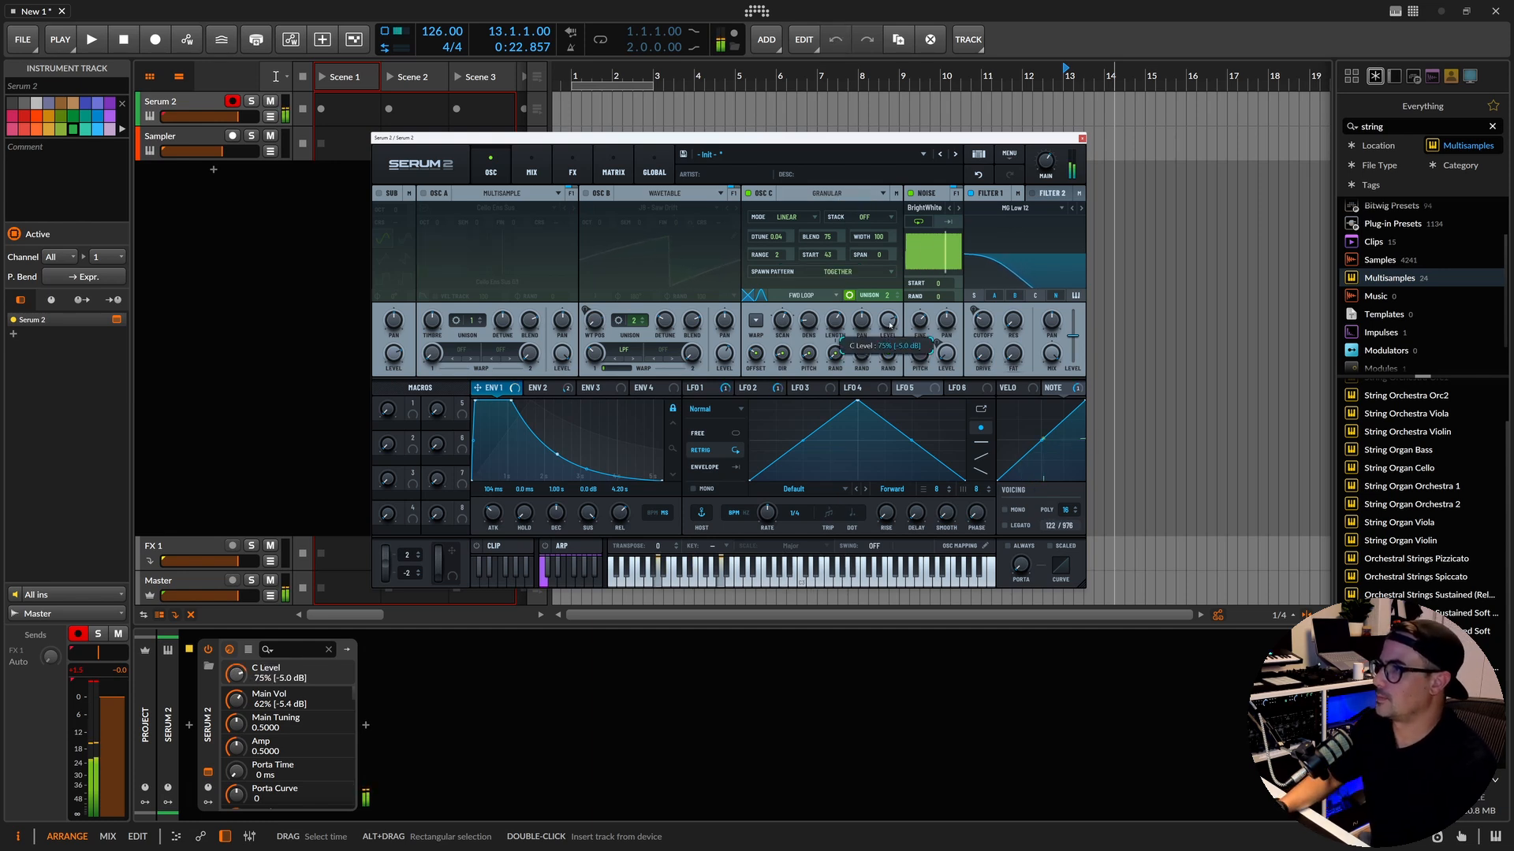
# Set oscillator C's unison spawn pattern to Random and its level to 66%, and show its warp controls.
pyautogui.click(838, 271)
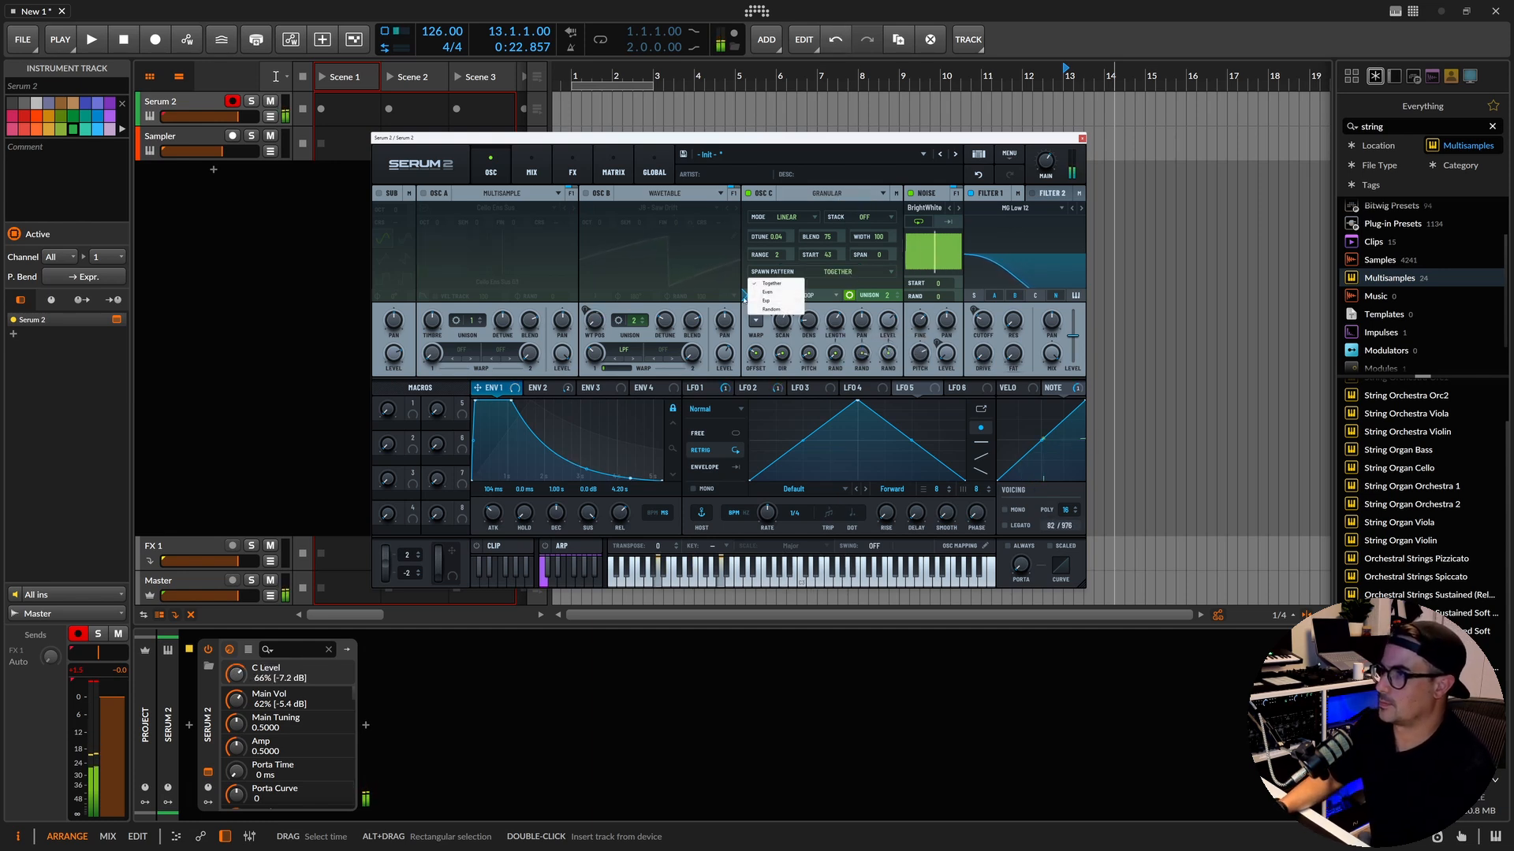
pyautogui.click(773, 309)
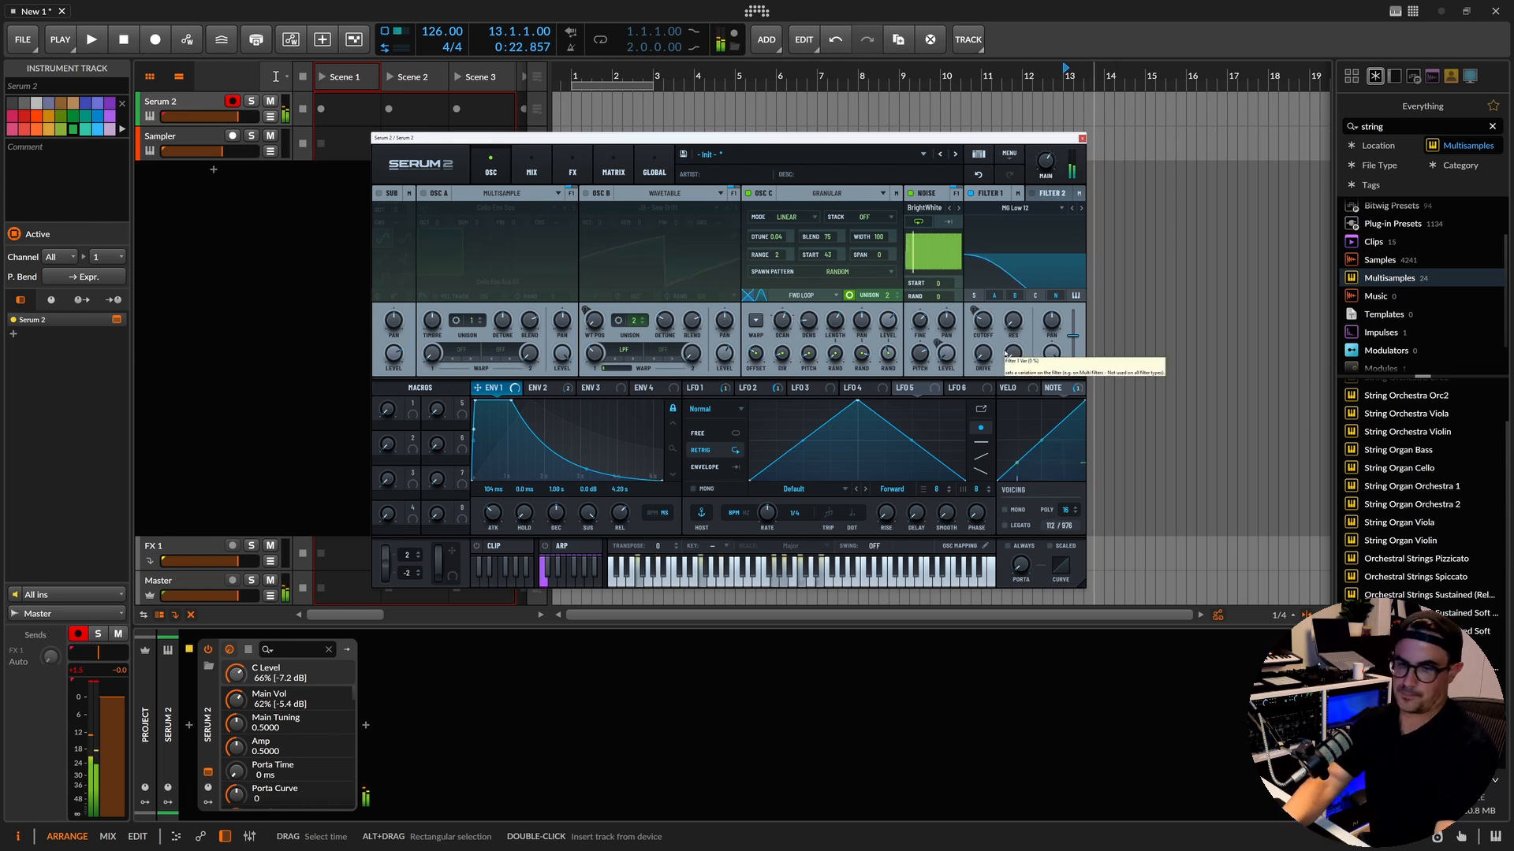
pyautogui.click(755, 321)
pyautogui.click(755, 321)
pyautogui.click(755, 321)
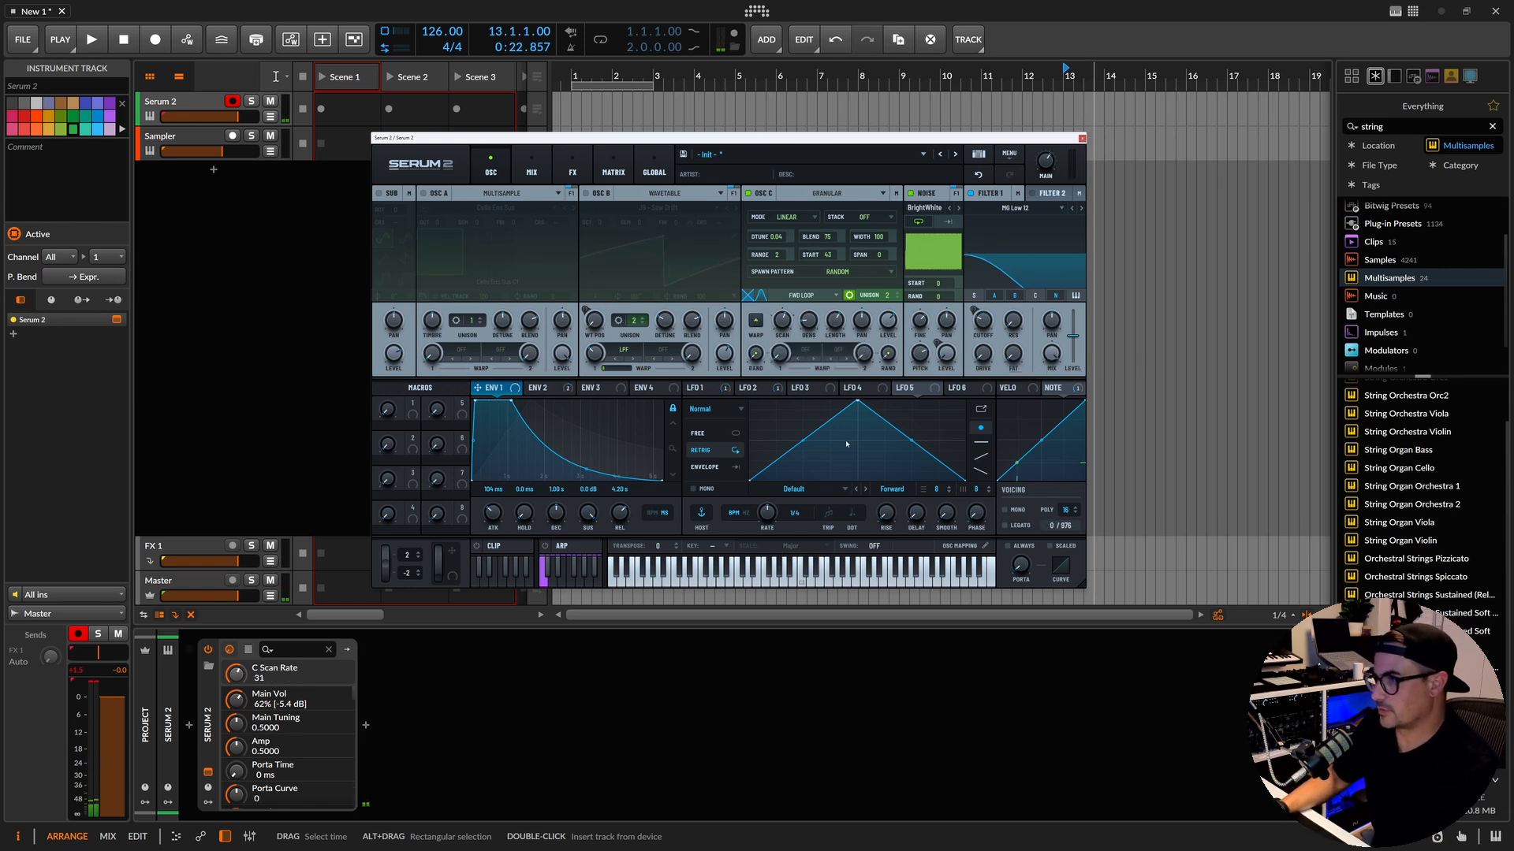
# Choose a warp mode for oscillator C and route the oscillator through Filter 1.
pyautogui.click(805, 351)
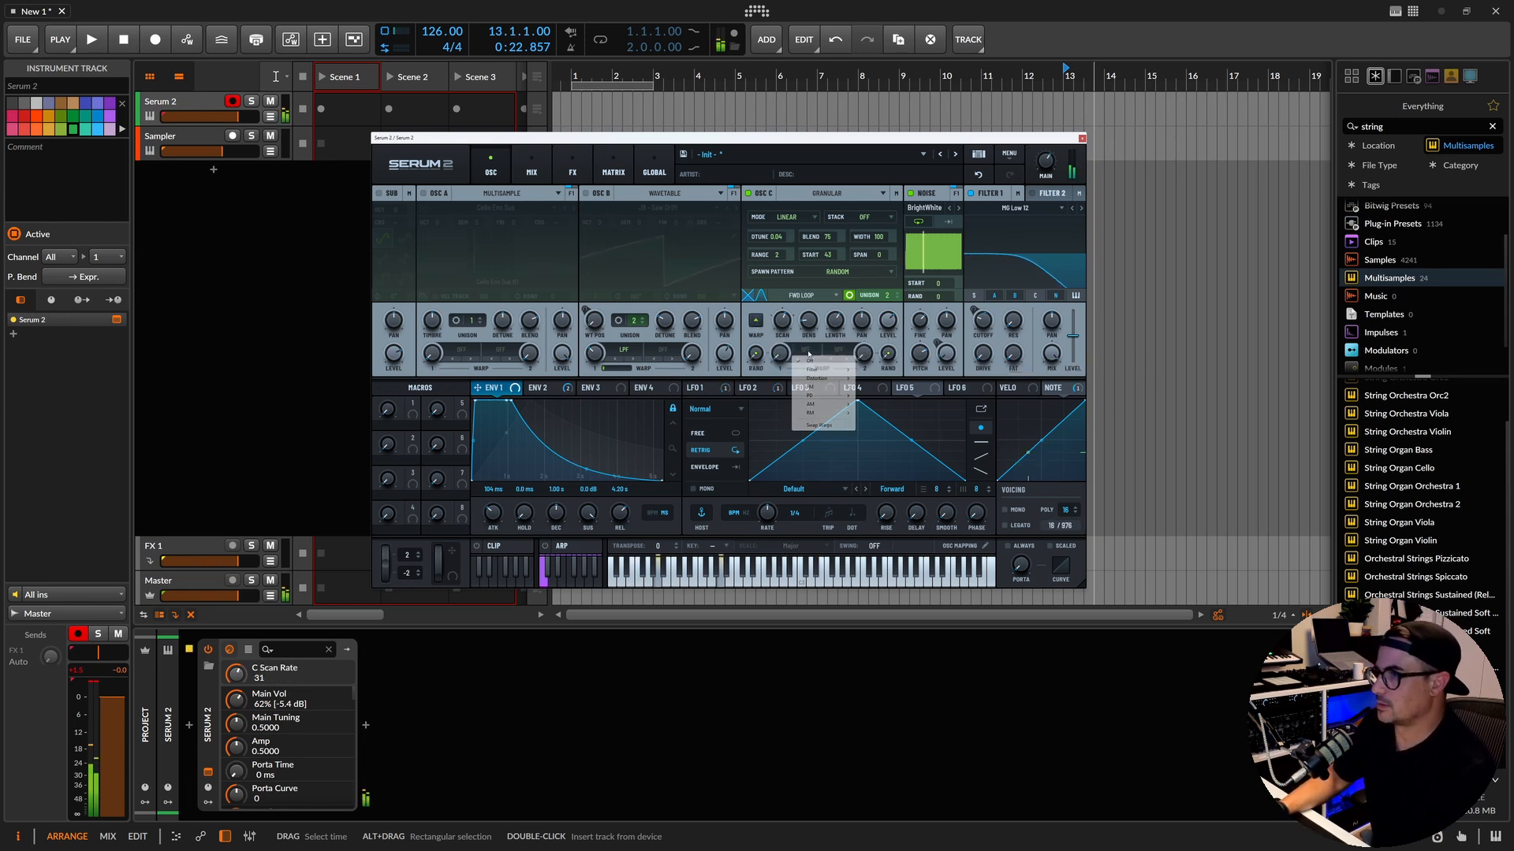
pyautogui.moveTo(827, 373)
pyautogui.click(879, 376)
pyautogui.moveTo(796, 294); pyautogui.dragTo(795, 302)
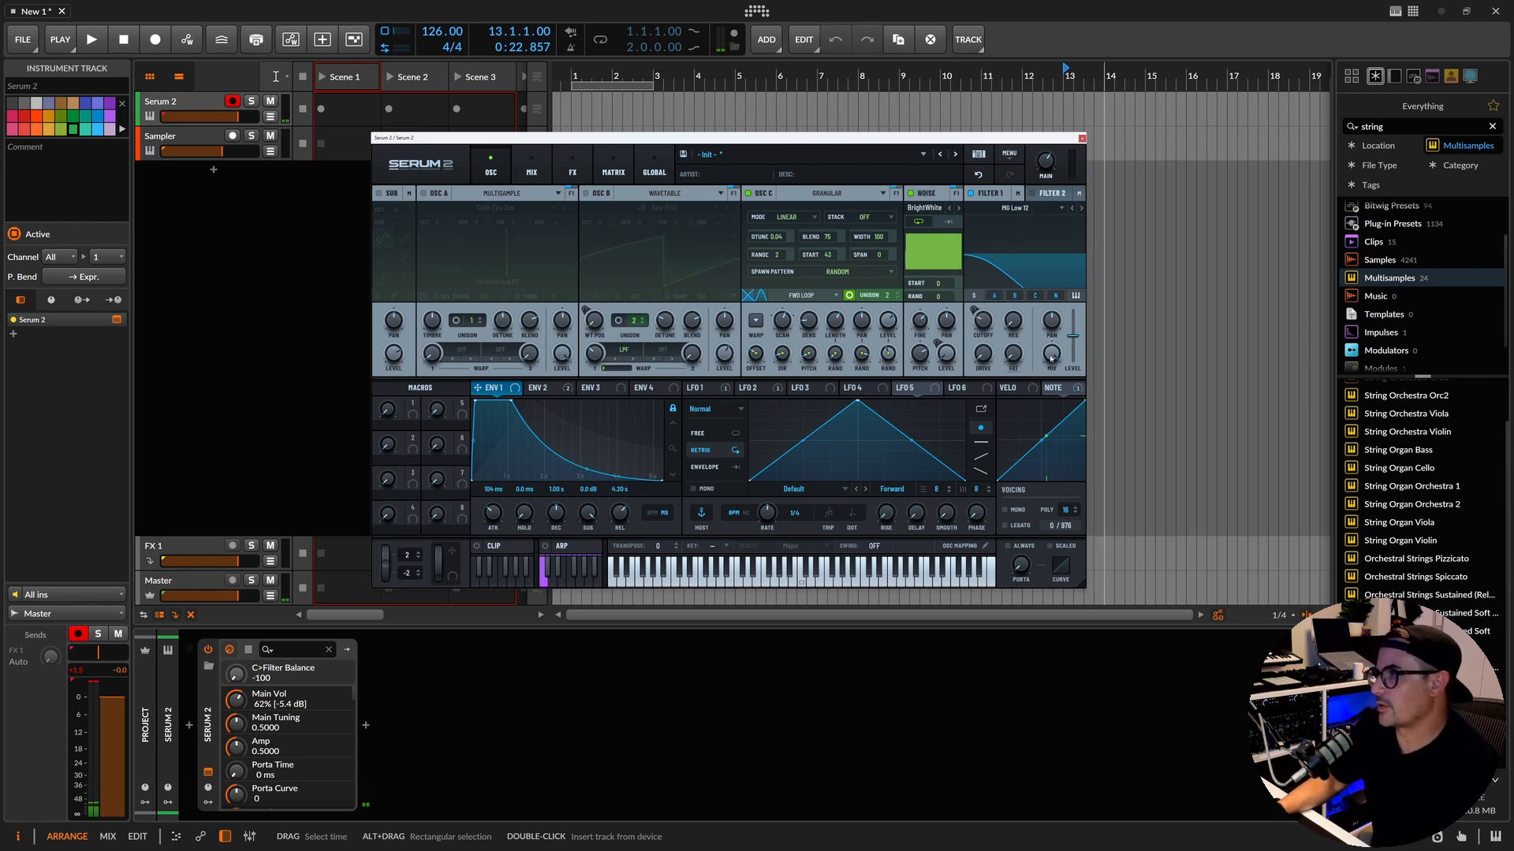
pyautogui.click(1035, 296)
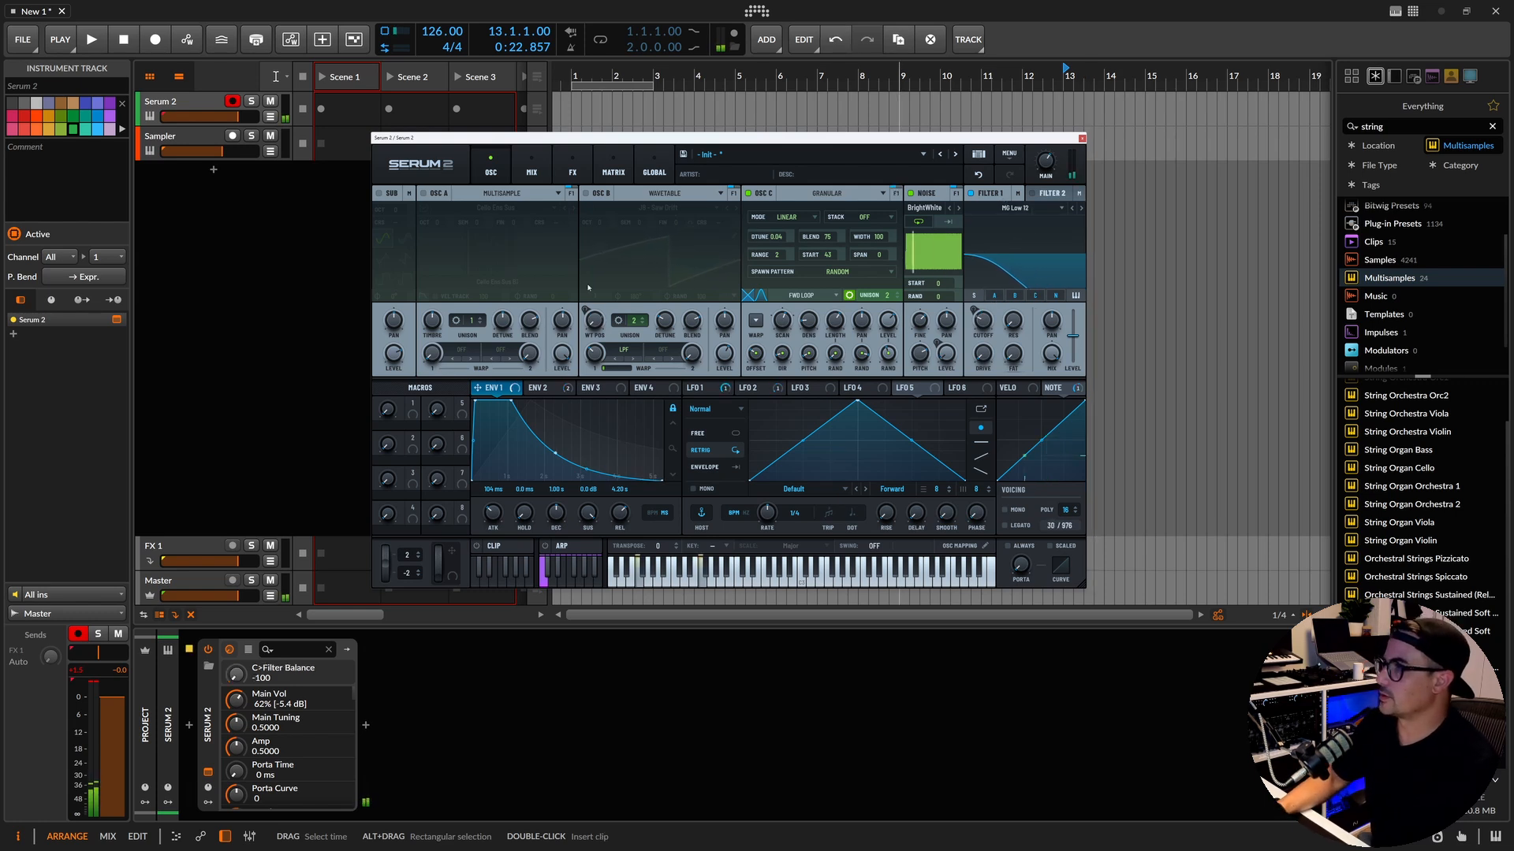
# Enable oscillators A and B alongside C and lower the main volume to 53%.
pyautogui.click(423, 193)
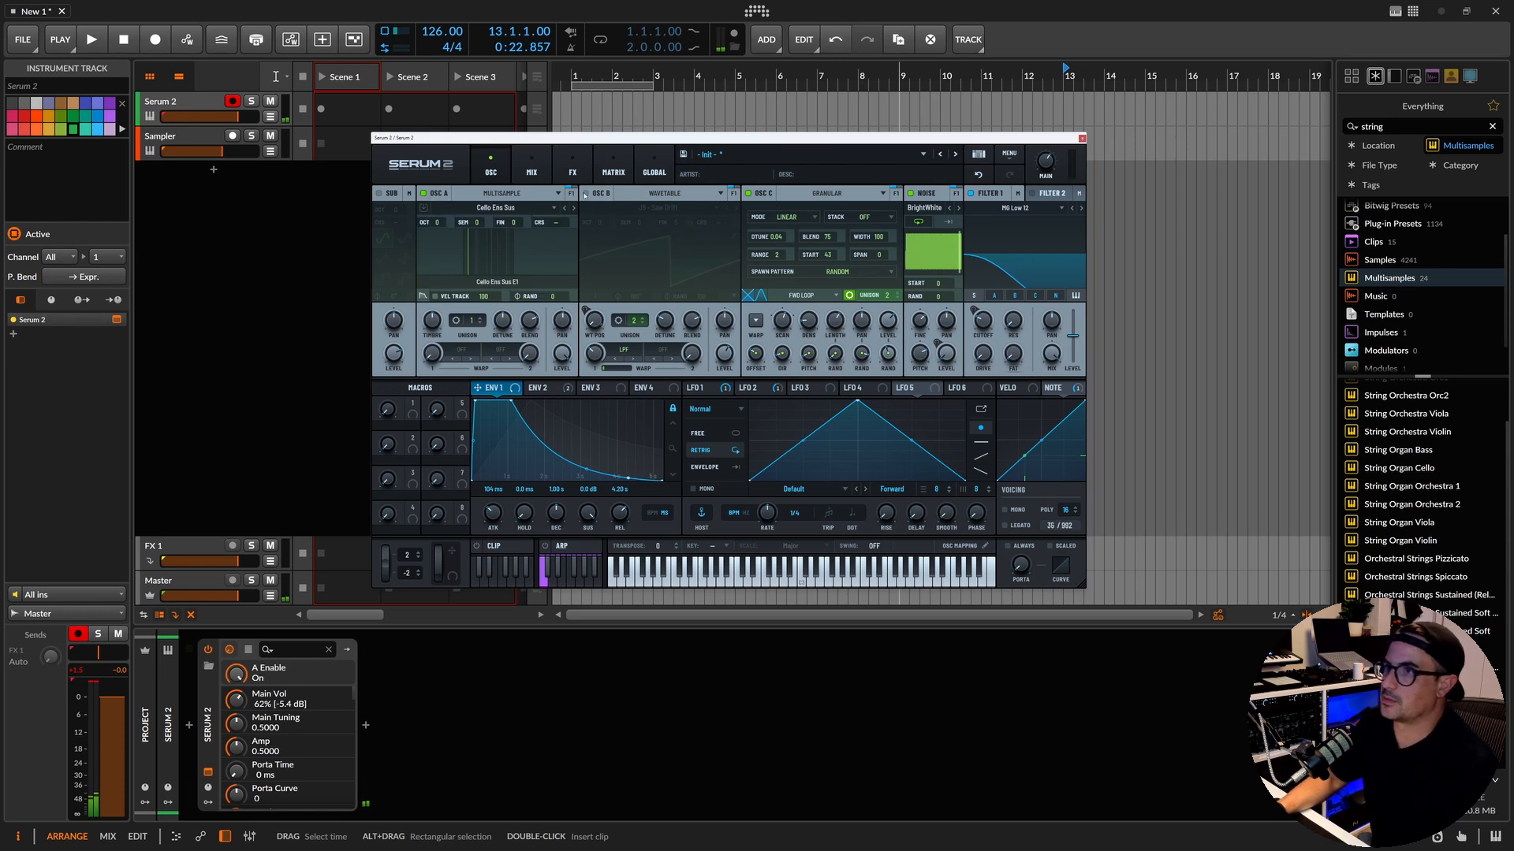
pyautogui.click(584, 193)
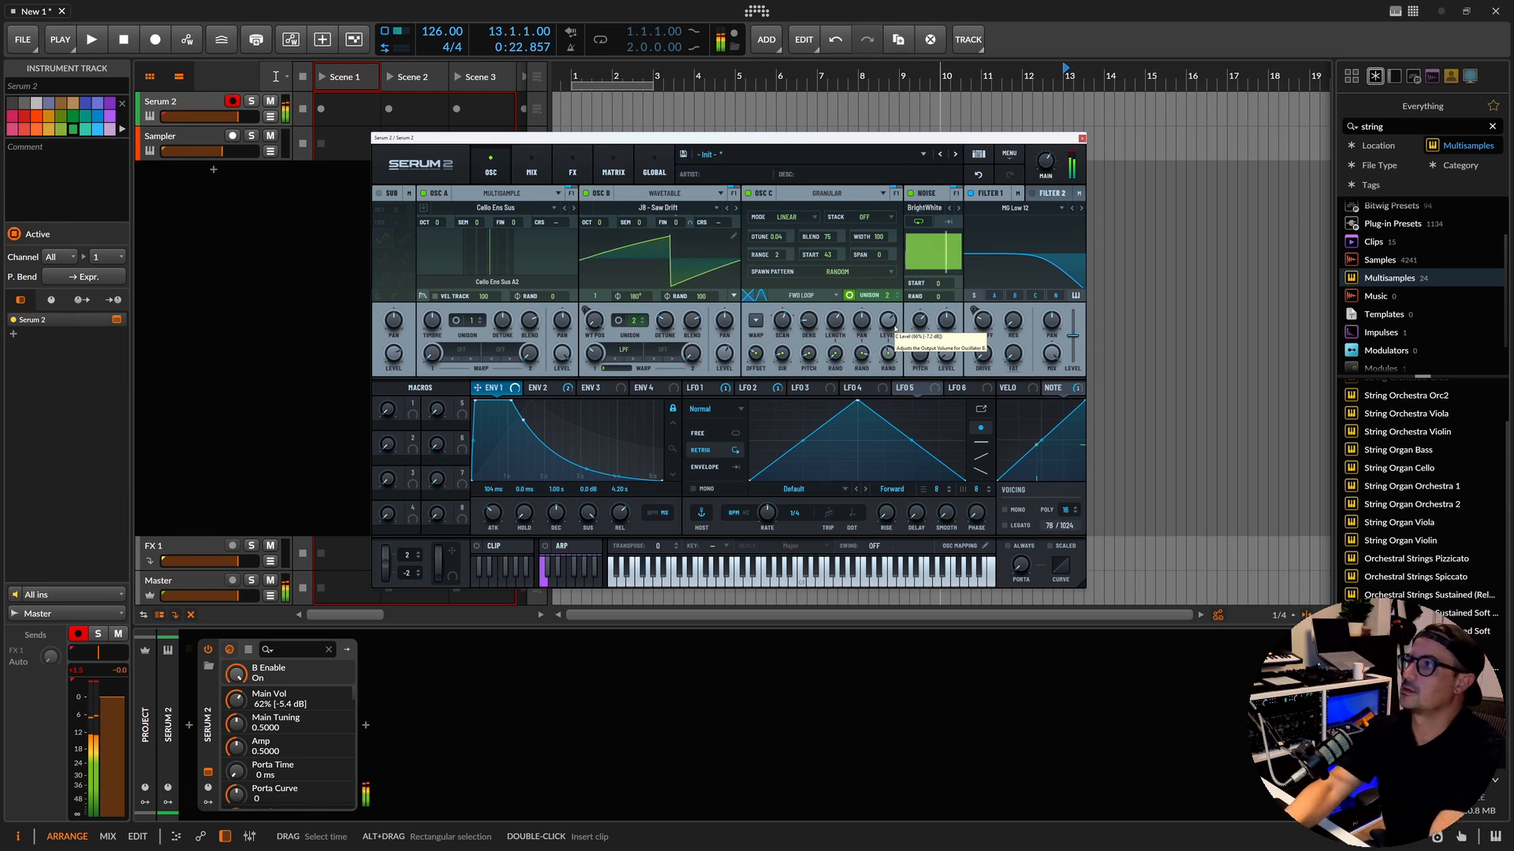
pyautogui.moveTo(1046, 161); pyautogui.dragTo(1041, 177)
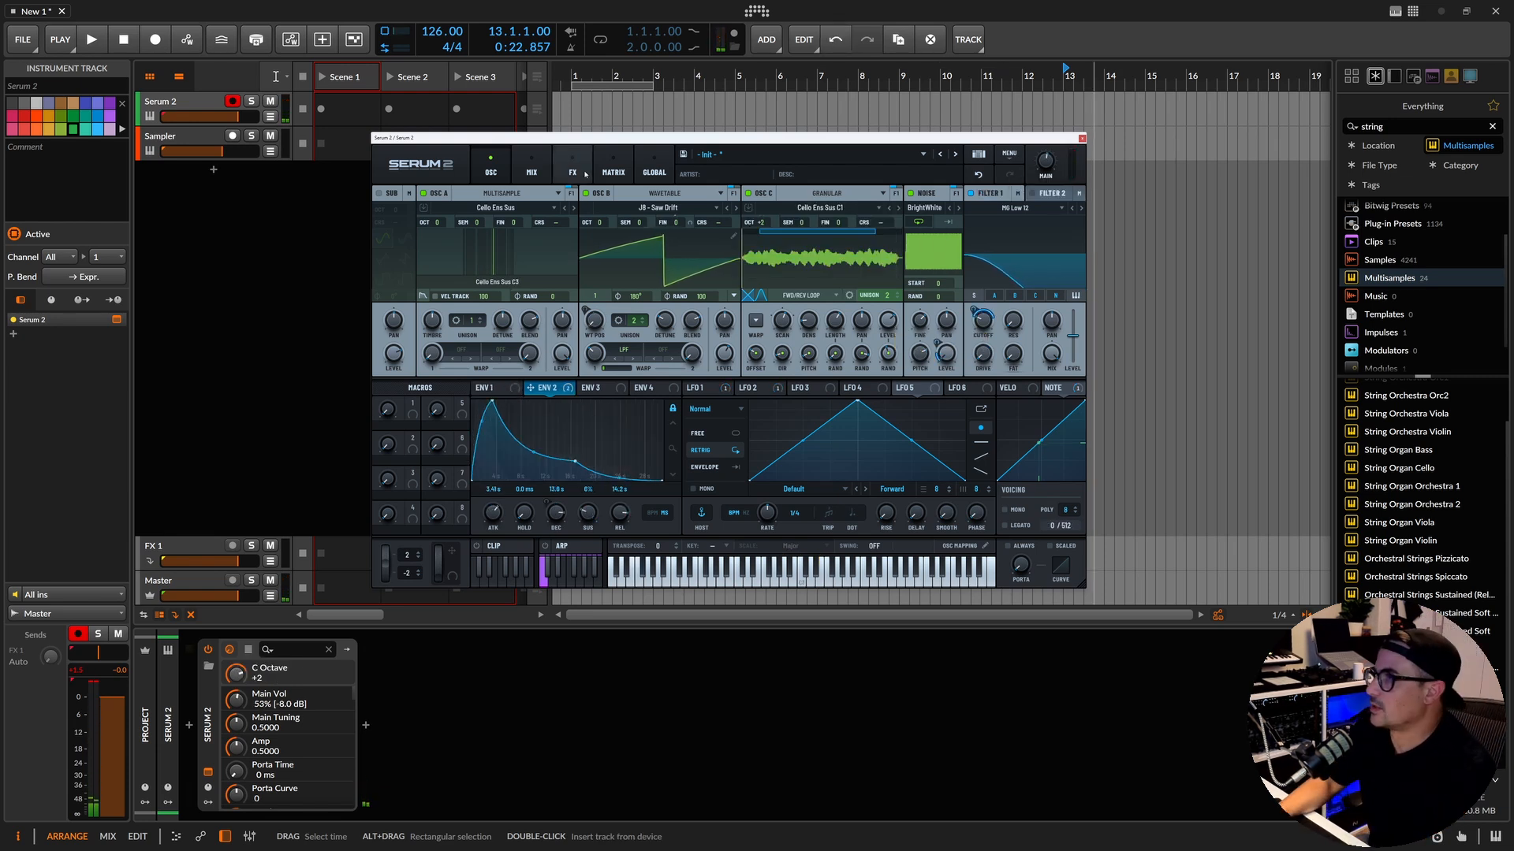
# Add a Delay to the main effects chain, between the Equalizer and the Reverb.
pyautogui.click(585, 174)
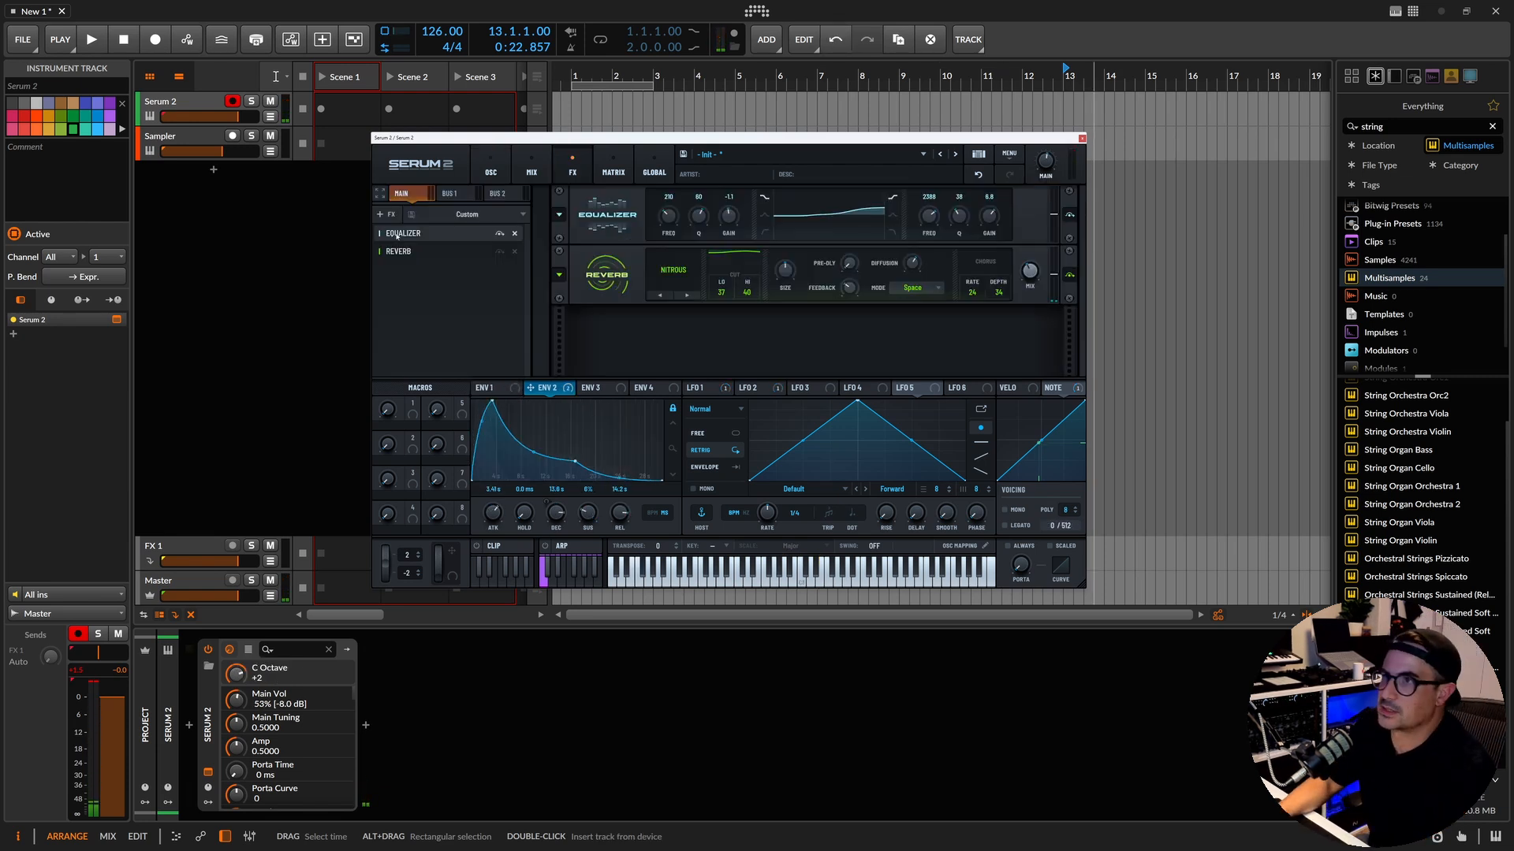
pyautogui.click(386, 214)
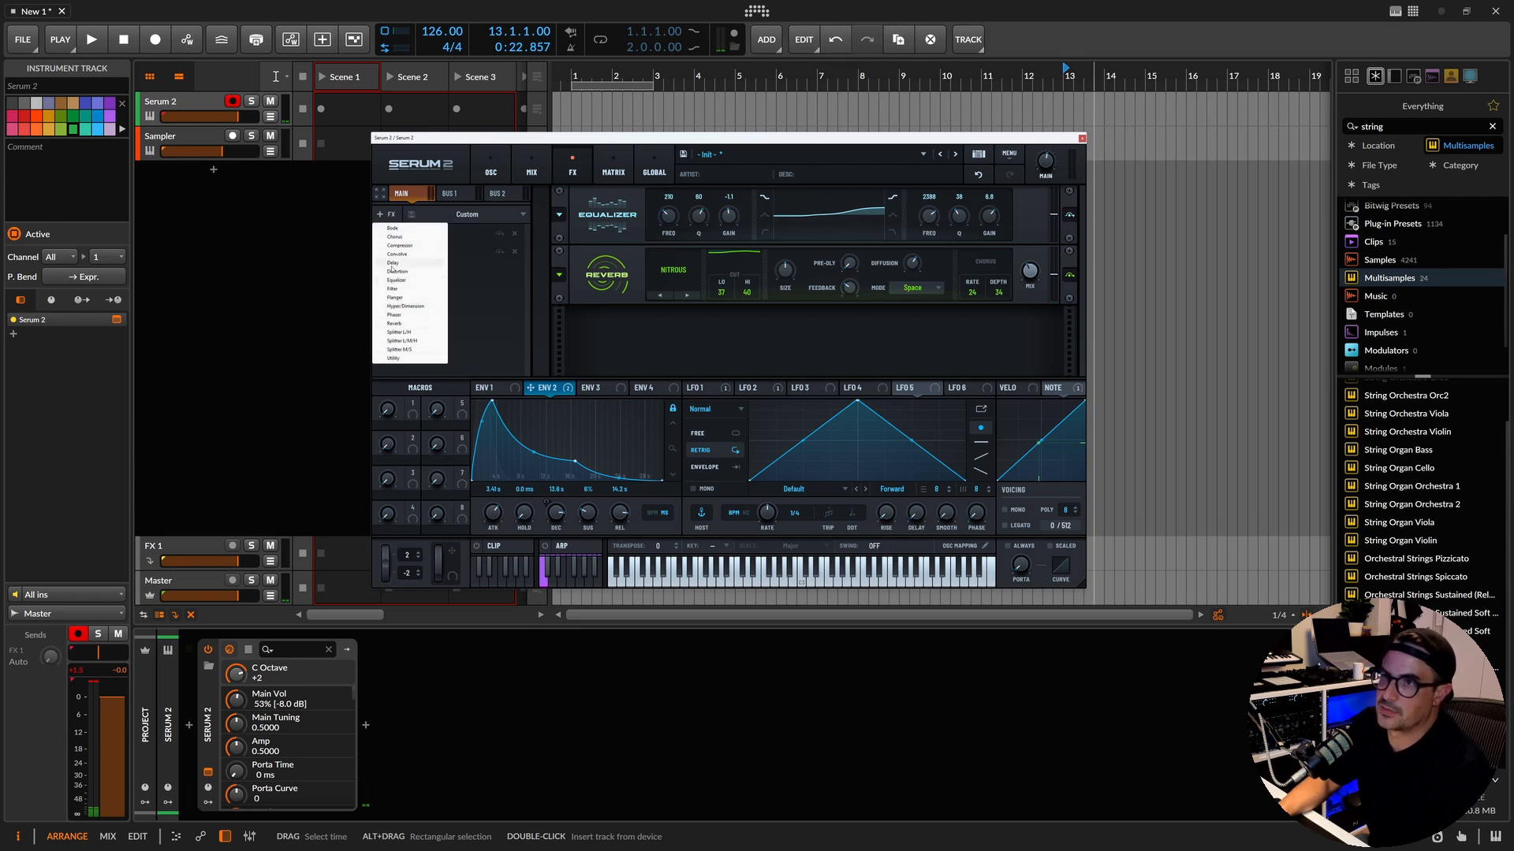
pyautogui.click(391, 263)
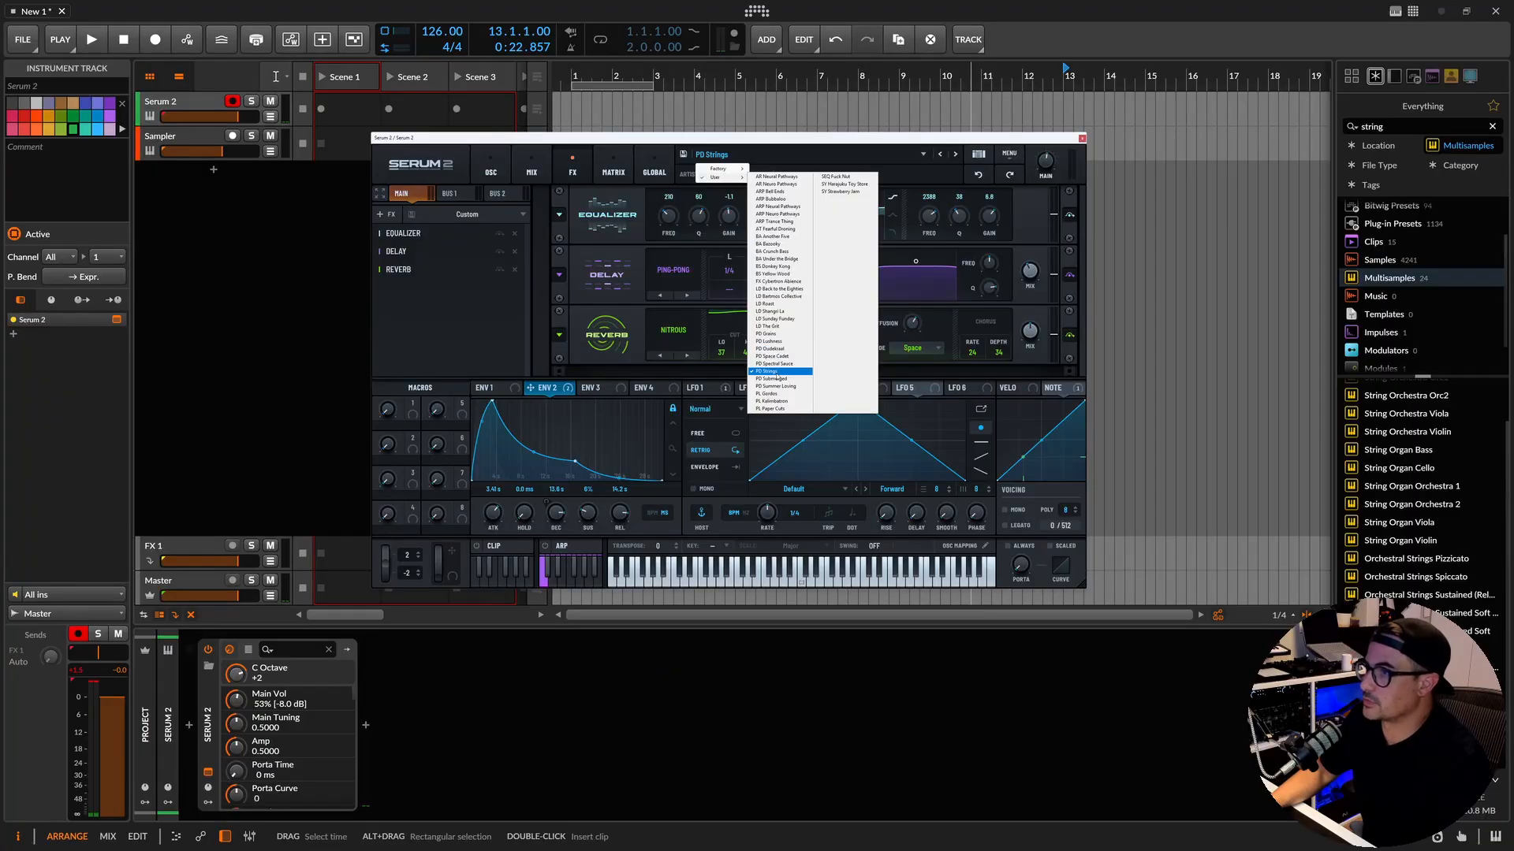
# Load the user preset LD Bartmos Collective and try its macros, raising ATMOS to 100.
pyautogui.click(777, 297)
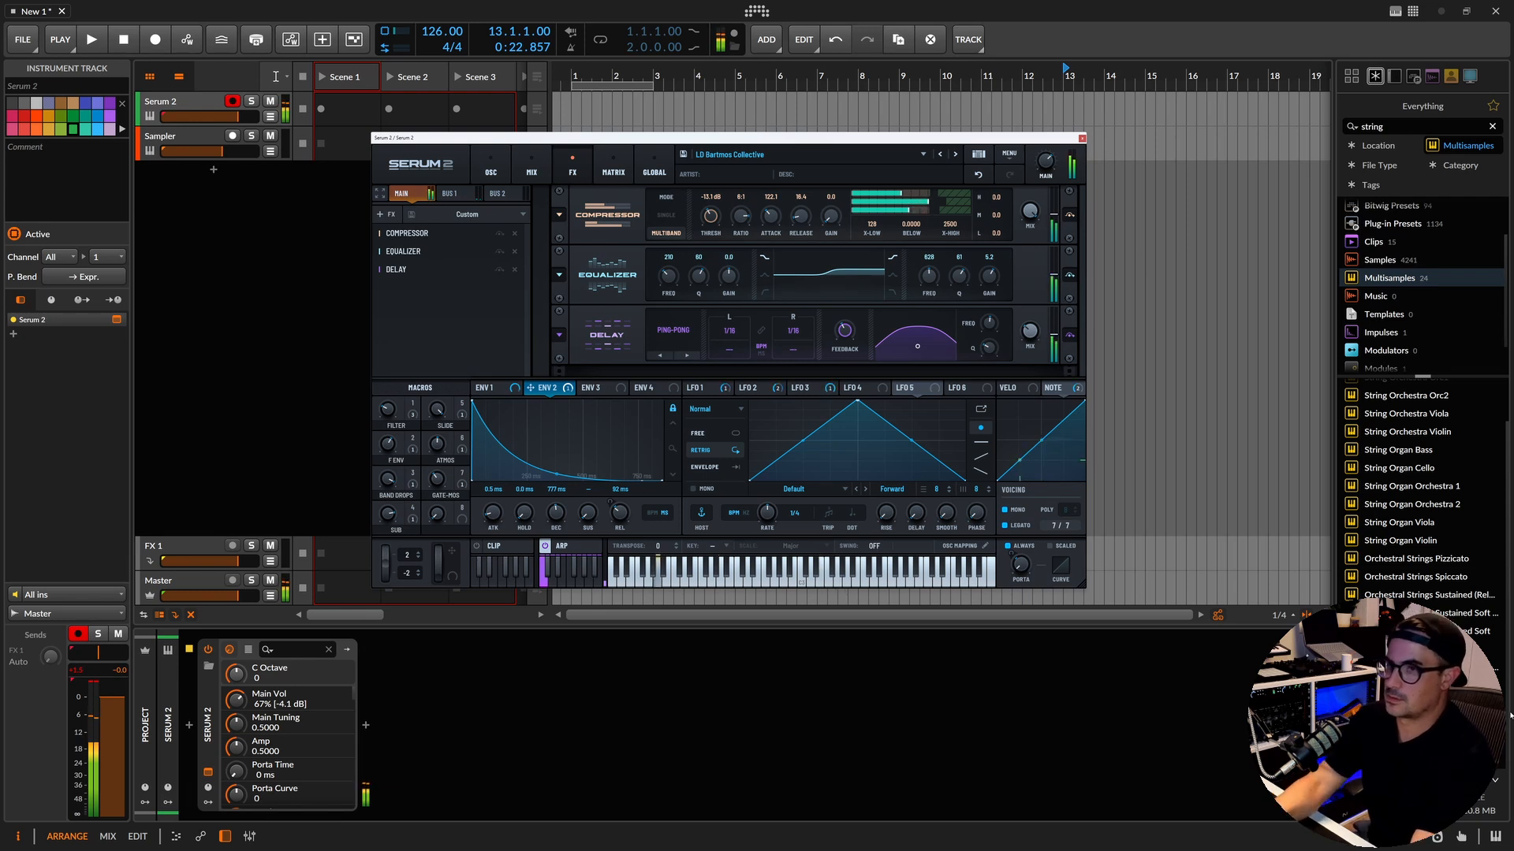
pyautogui.moveTo(387, 410); pyautogui.dragTo(465, 346)
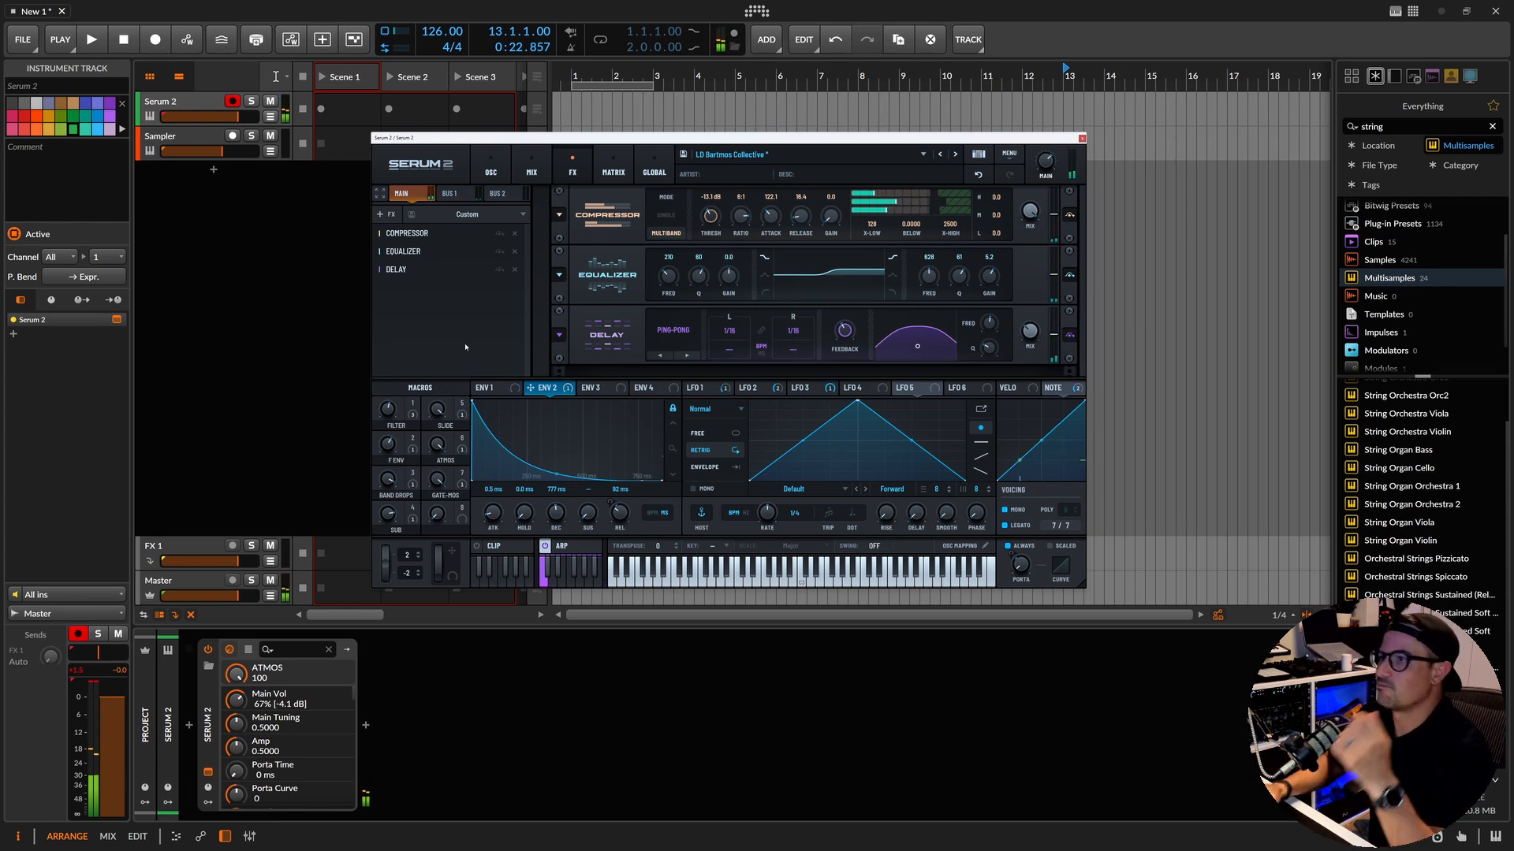
# Load the user preset ARP Neural Pathways.
pyautogui.click(760, 155)
pyautogui.moveTo(734, 178)
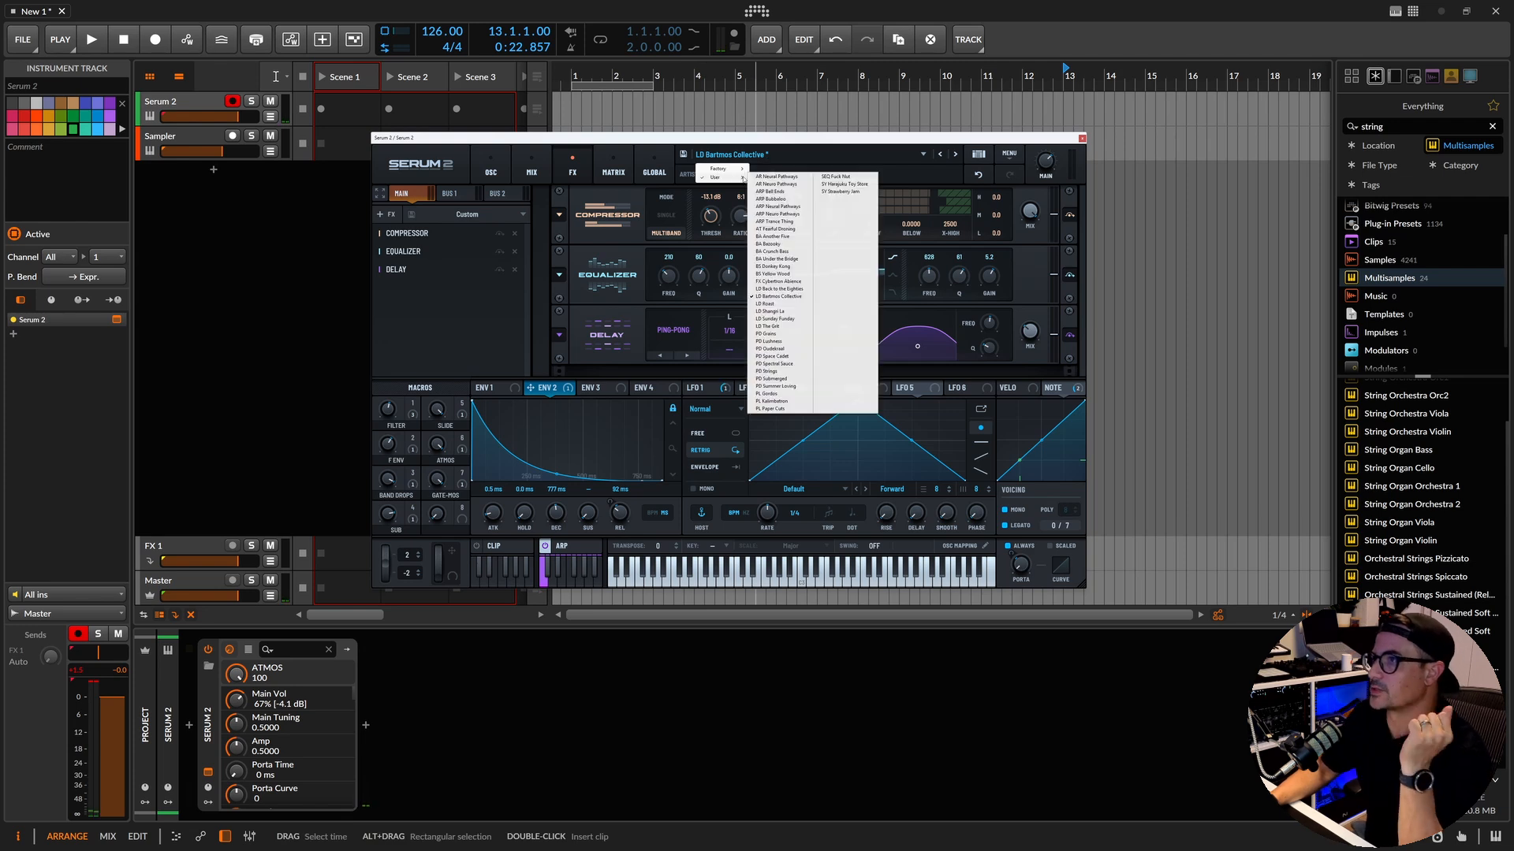
pyautogui.click(775, 208)
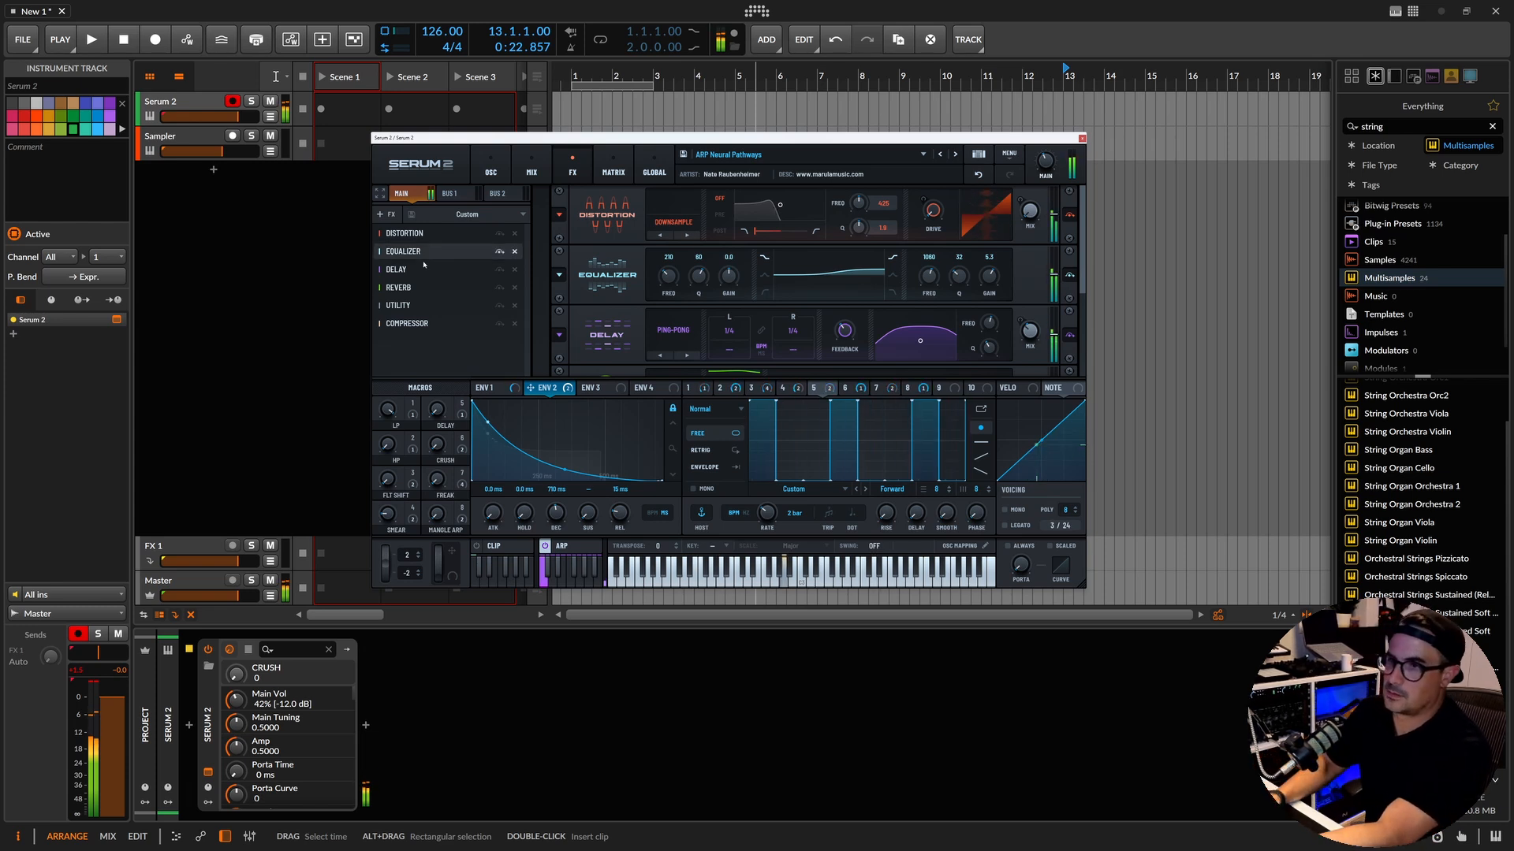
# Sweep the HP, FLT SHIFT, CRUSH, FREAK, MANGLE ARP and SMEAR macros, ending with SMEAR at 0 and LP at 59.
pyautogui.moveTo(387, 444); pyautogui.dragTo(467, 328)
pyautogui.moveTo(387, 479); pyautogui.dragTo(418, 428)
pyautogui.moveTo(436, 443); pyautogui.dragTo(366, 613)
pyautogui.moveTo(437, 483); pyautogui.dragTo(455, 402)
pyautogui.moveTo(437, 514); pyautogui.dragTo(460, 444)
pyautogui.moveTo(393, 520); pyautogui.dragTo(454, 388)
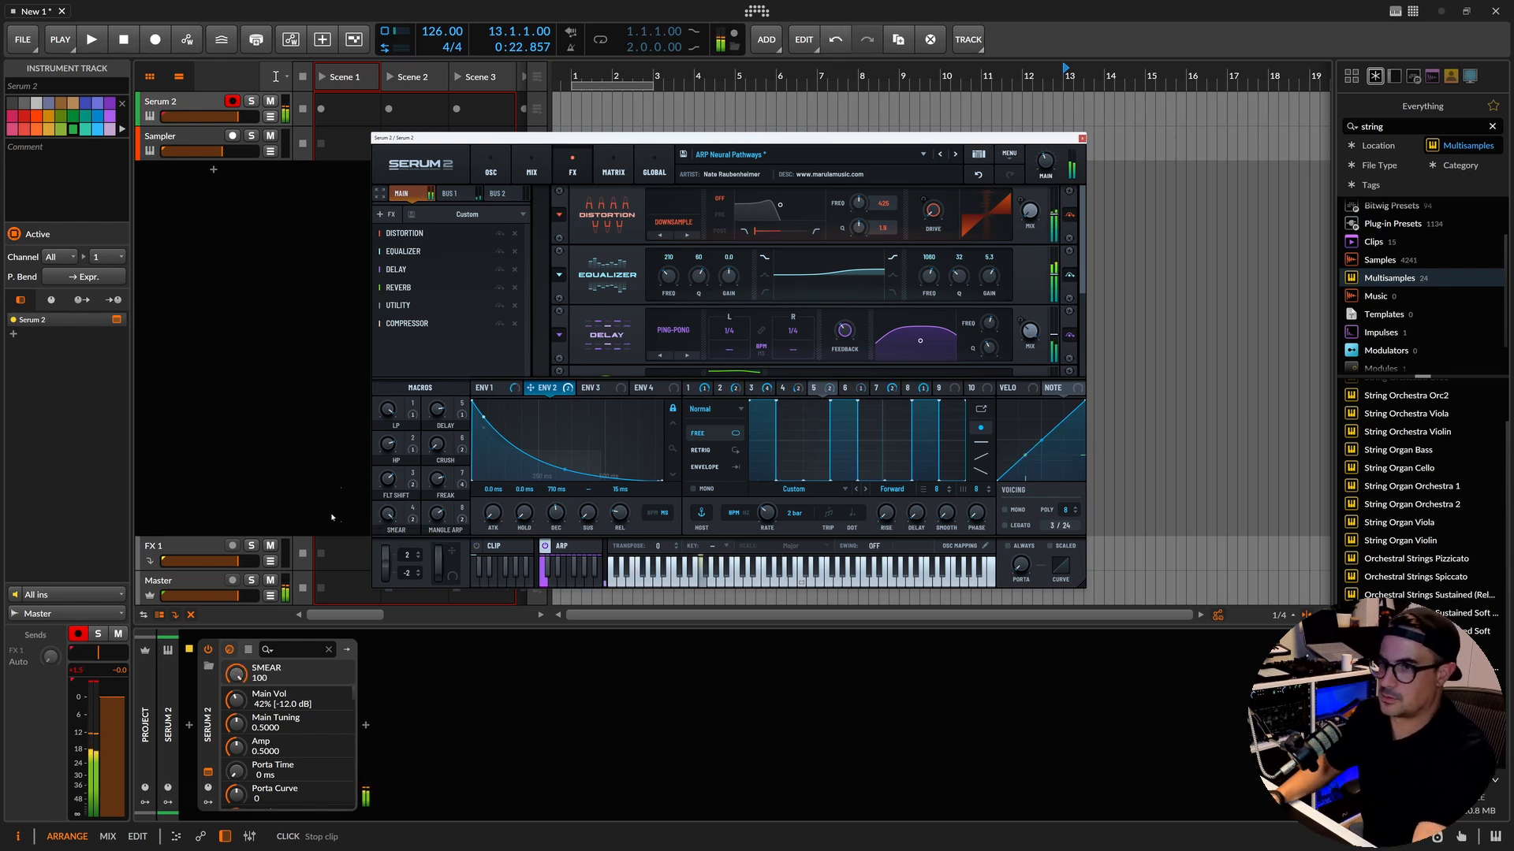
pyautogui.moveTo(366, 583); pyautogui.dragTo(366, 592)
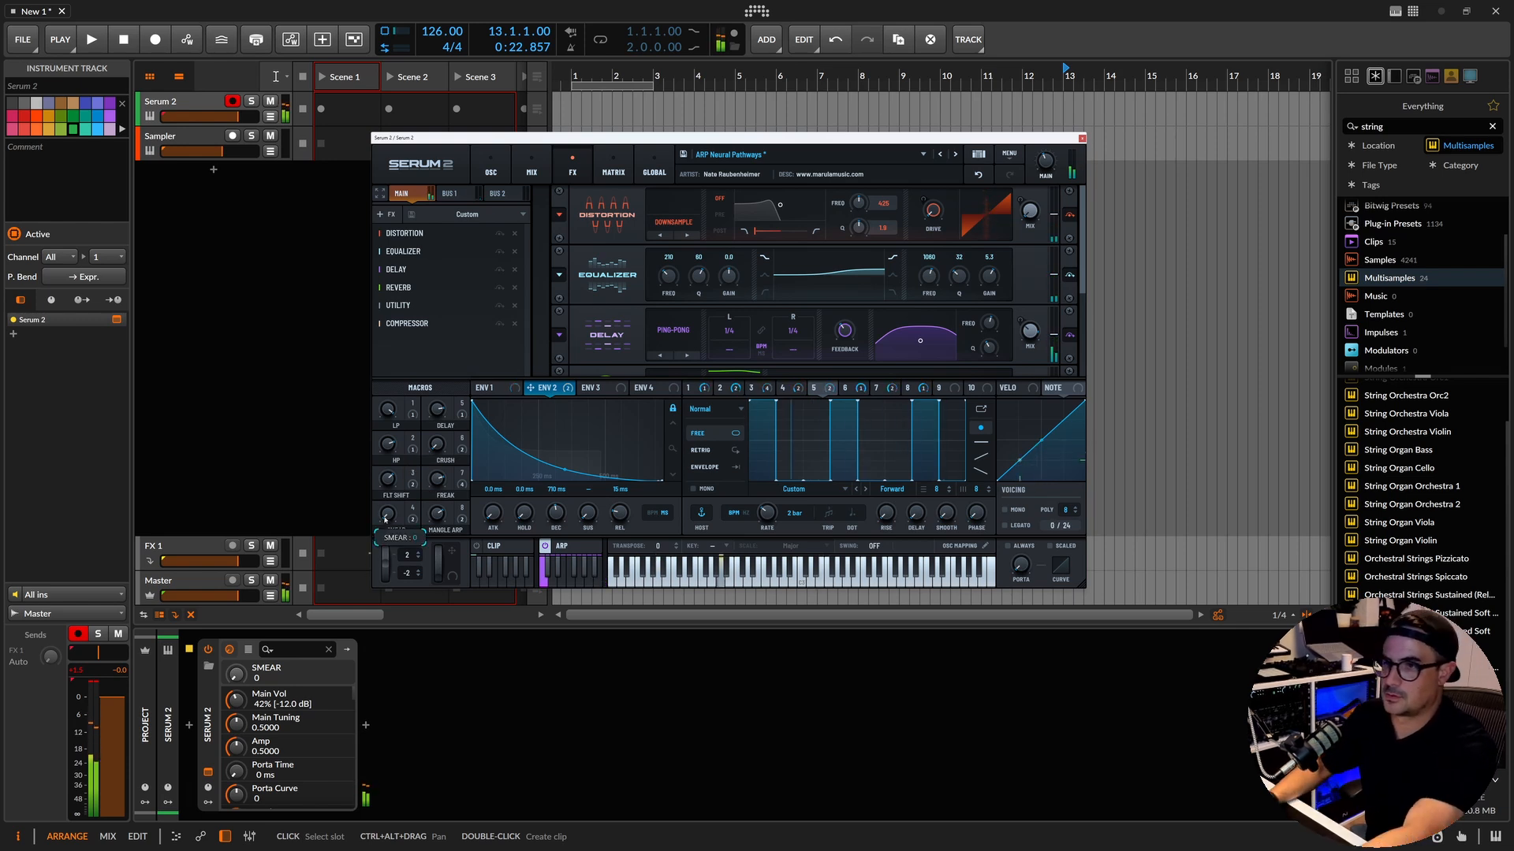
pyautogui.moveTo(388, 479); pyautogui.dragTo(394, 595)
pyautogui.moveTo(388, 411)
pyautogui.mouseDown()
pyautogui.moveTo(394, 488)
pyautogui.moveTo(389, 389)
pyautogui.mouseUp()
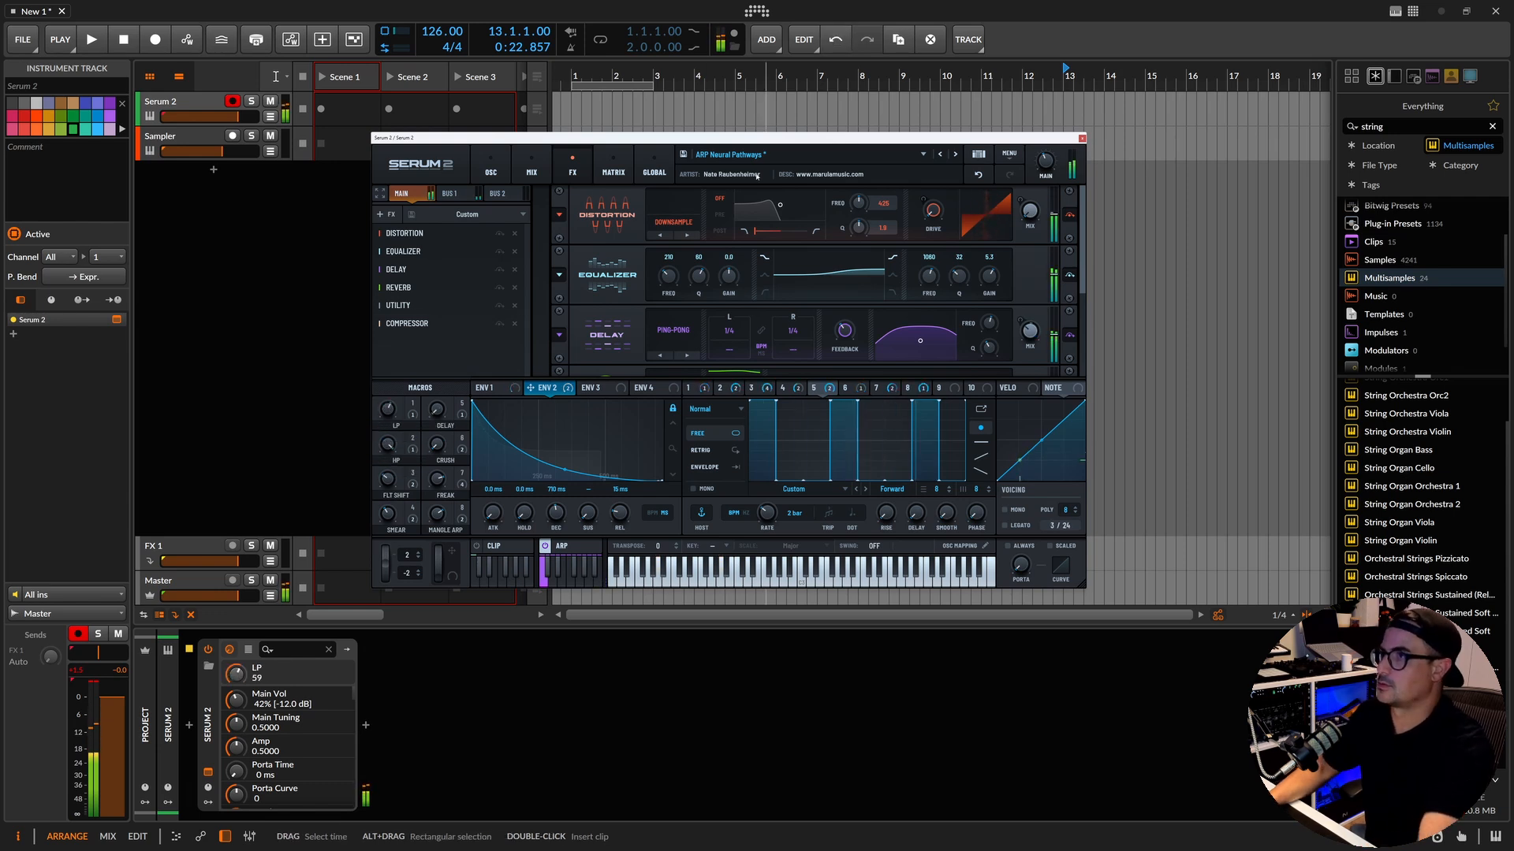
# Load the user preset LD Shangri La, adjust its FILTER 1 and FILTER 2 macros, and raise FM to 71.
pyautogui.moveTo(732, 180)
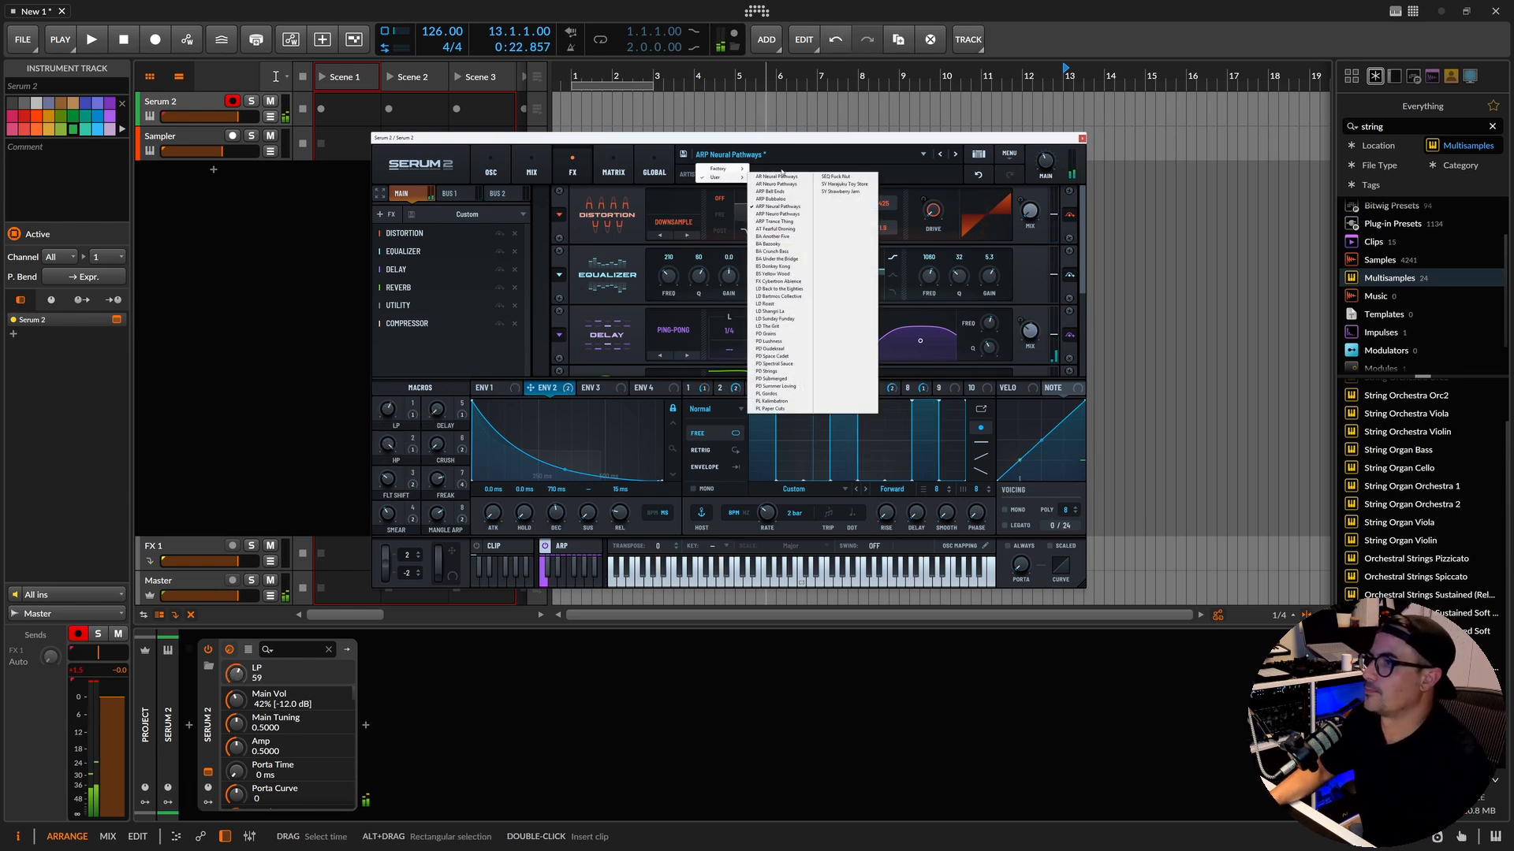
pyautogui.click(777, 247)
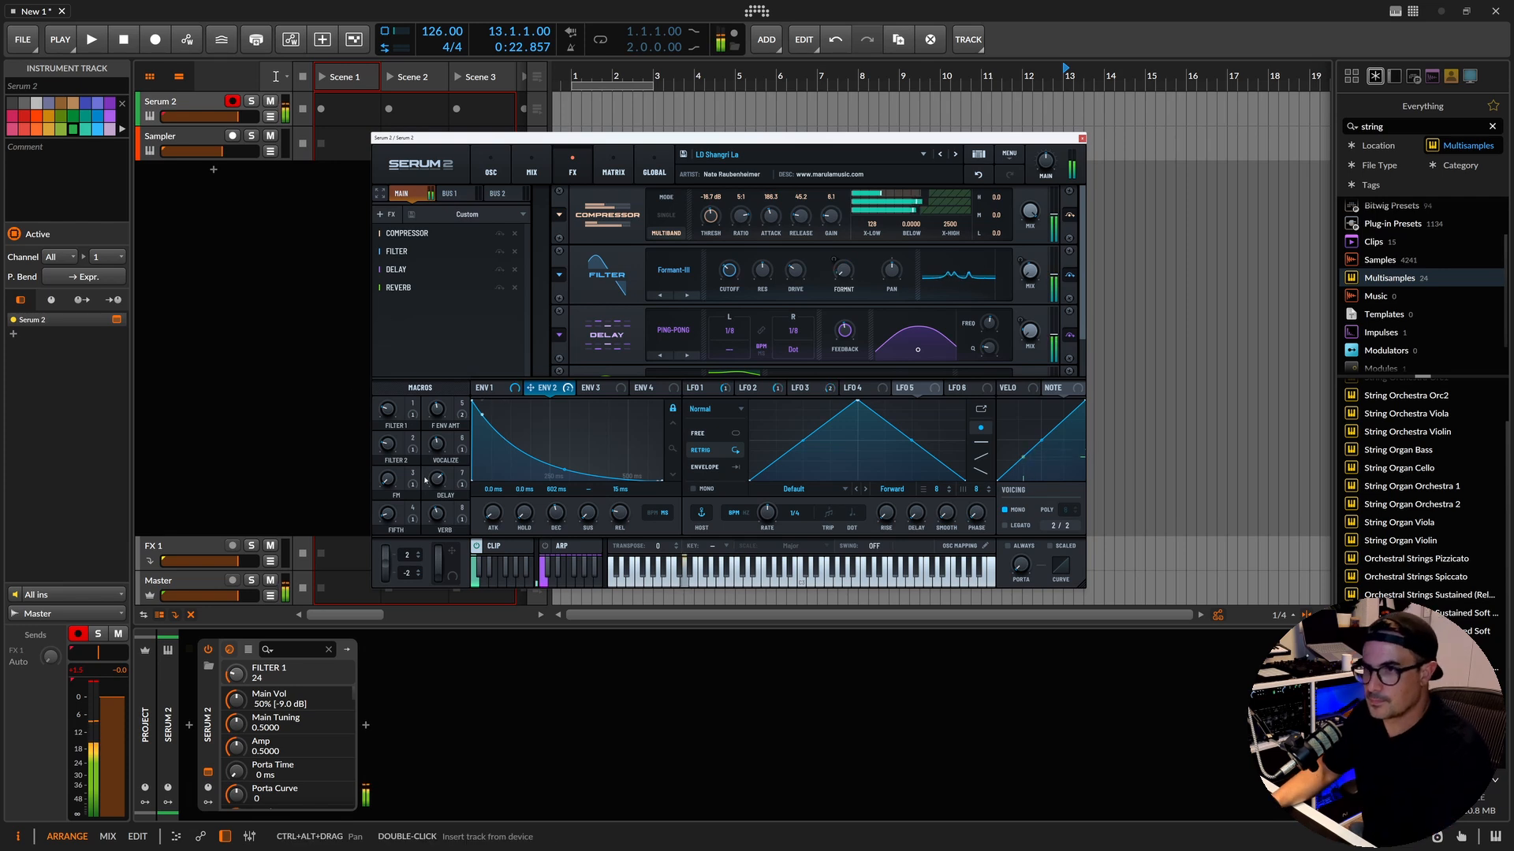
pyautogui.moveTo(429, 434); pyautogui.dragTo(400, 394)
pyautogui.click(392, 443)
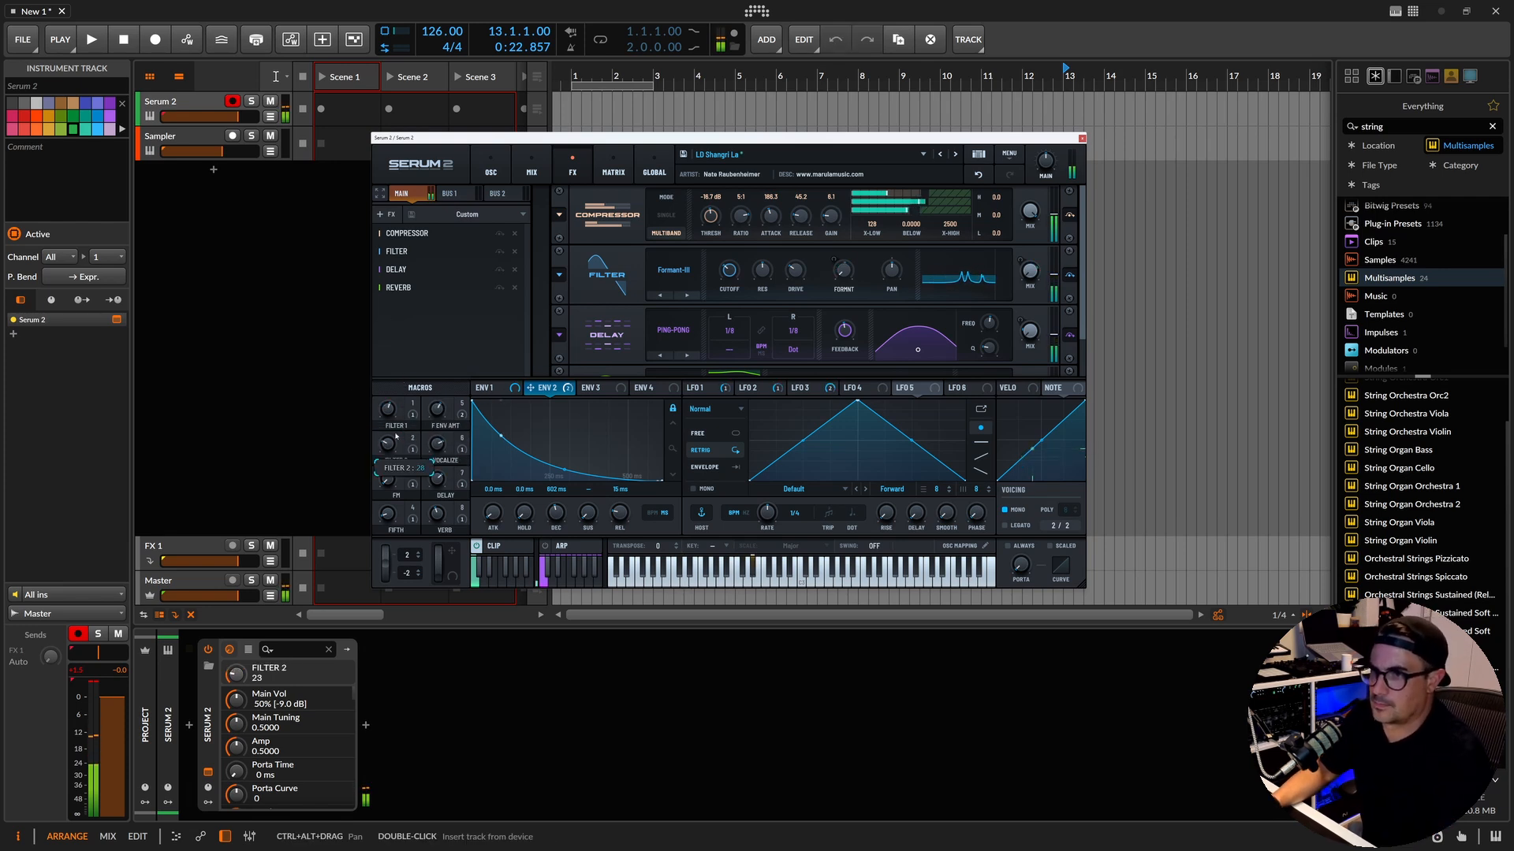
pyautogui.moveTo(387, 478); pyautogui.dragTo(394, 439)
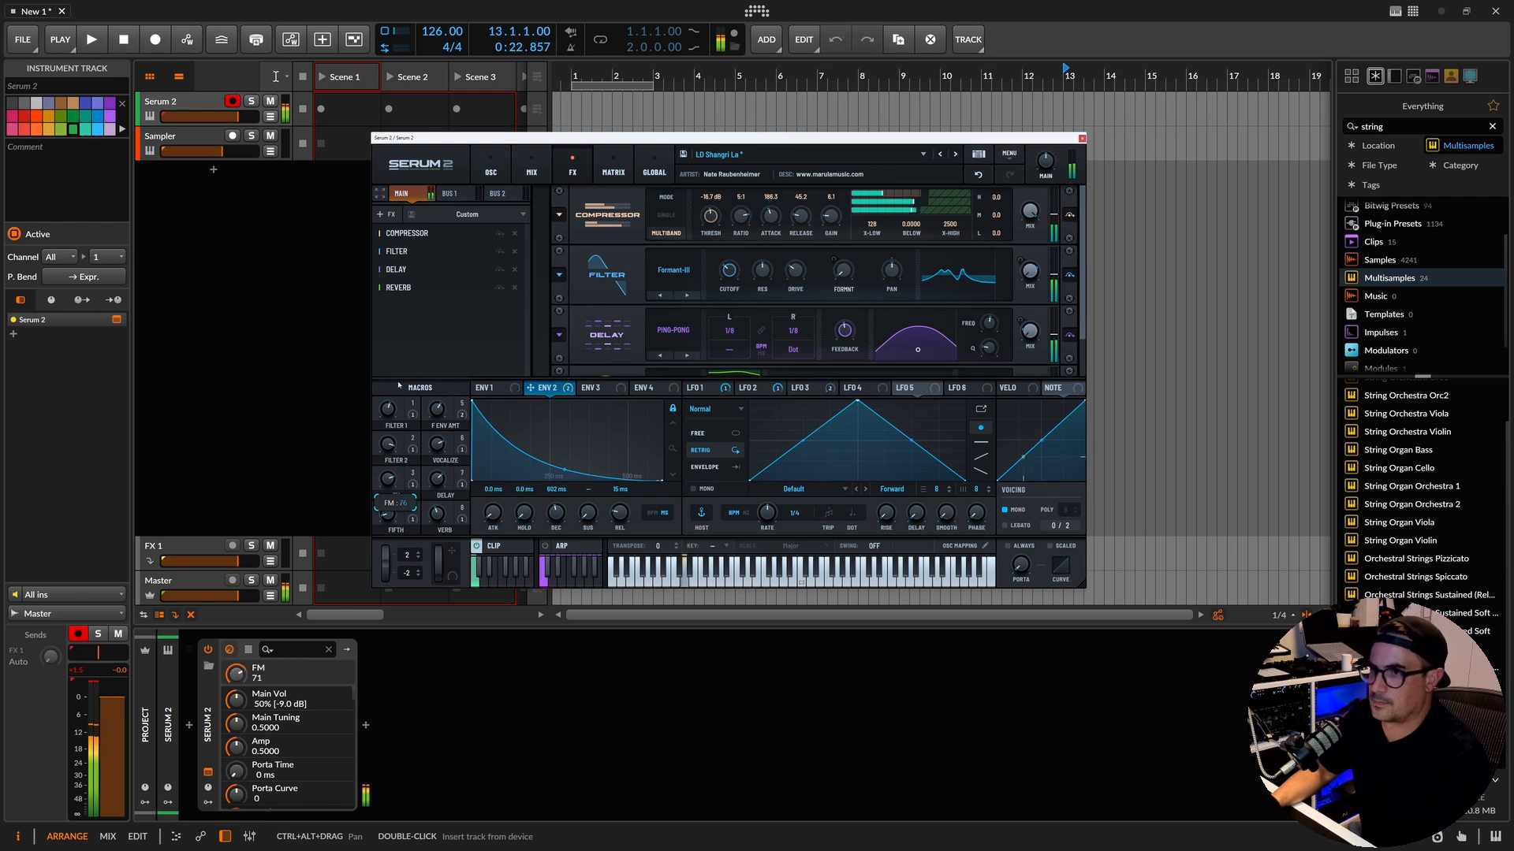
# Adjust the VERB and FIFTH macros and set the DELAY macro to 26.
pyautogui.moveTo(404, 364); pyautogui.dragTo(404, 355)
pyautogui.moveTo(439, 518); pyautogui.dragTo(443, 456)
pyautogui.moveTo(387, 515); pyautogui.dragTo(396, 386)
pyautogui.moveTo(449, 518); pyautogui.dragTo(442, 544)
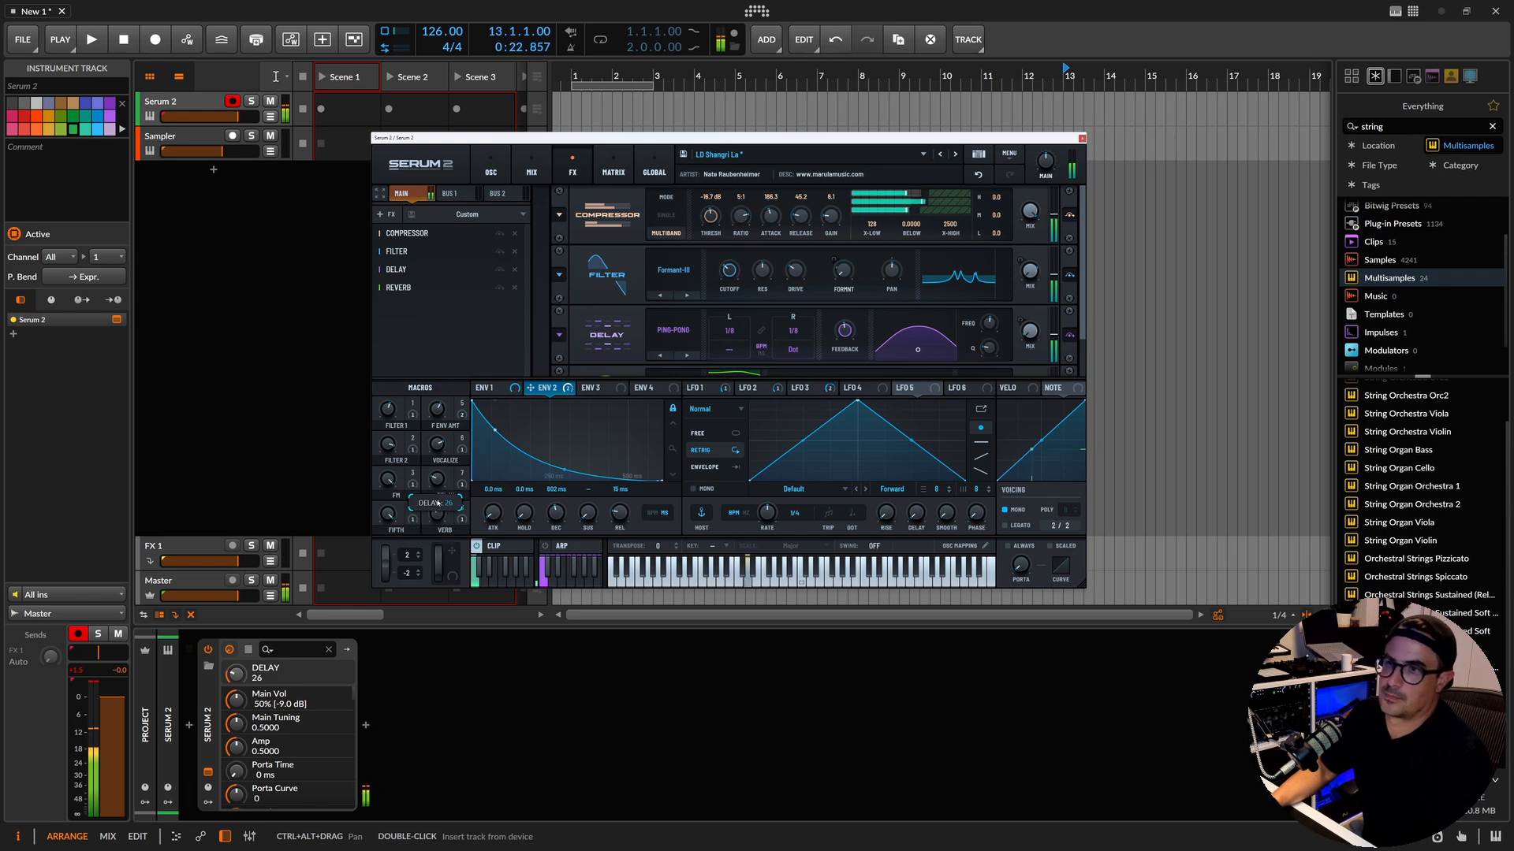
# Adjust FILTER 2 and F ENV AMT, set FM to 84 and VERB to 100, and start playback.
pyautogui.moveTo(387, 444); pyautogui.dragTo(396, 509)
pyautogui.moveTo(436, 410); pyautogui.dragTo(397, 523)
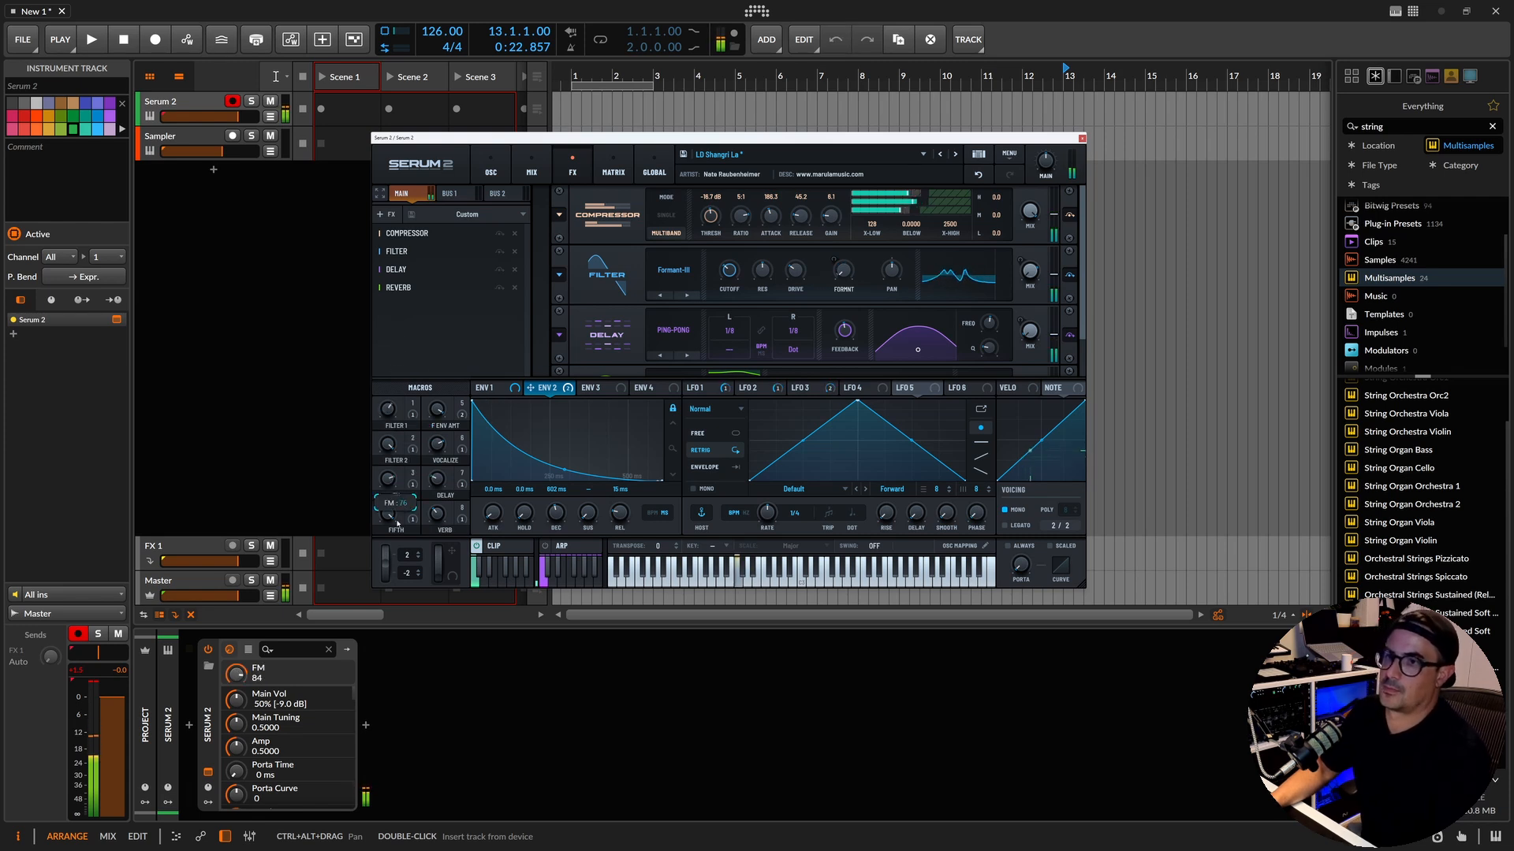
pyautogui.moveTo(437, 514); pyautogui.dragTo(439, 474)
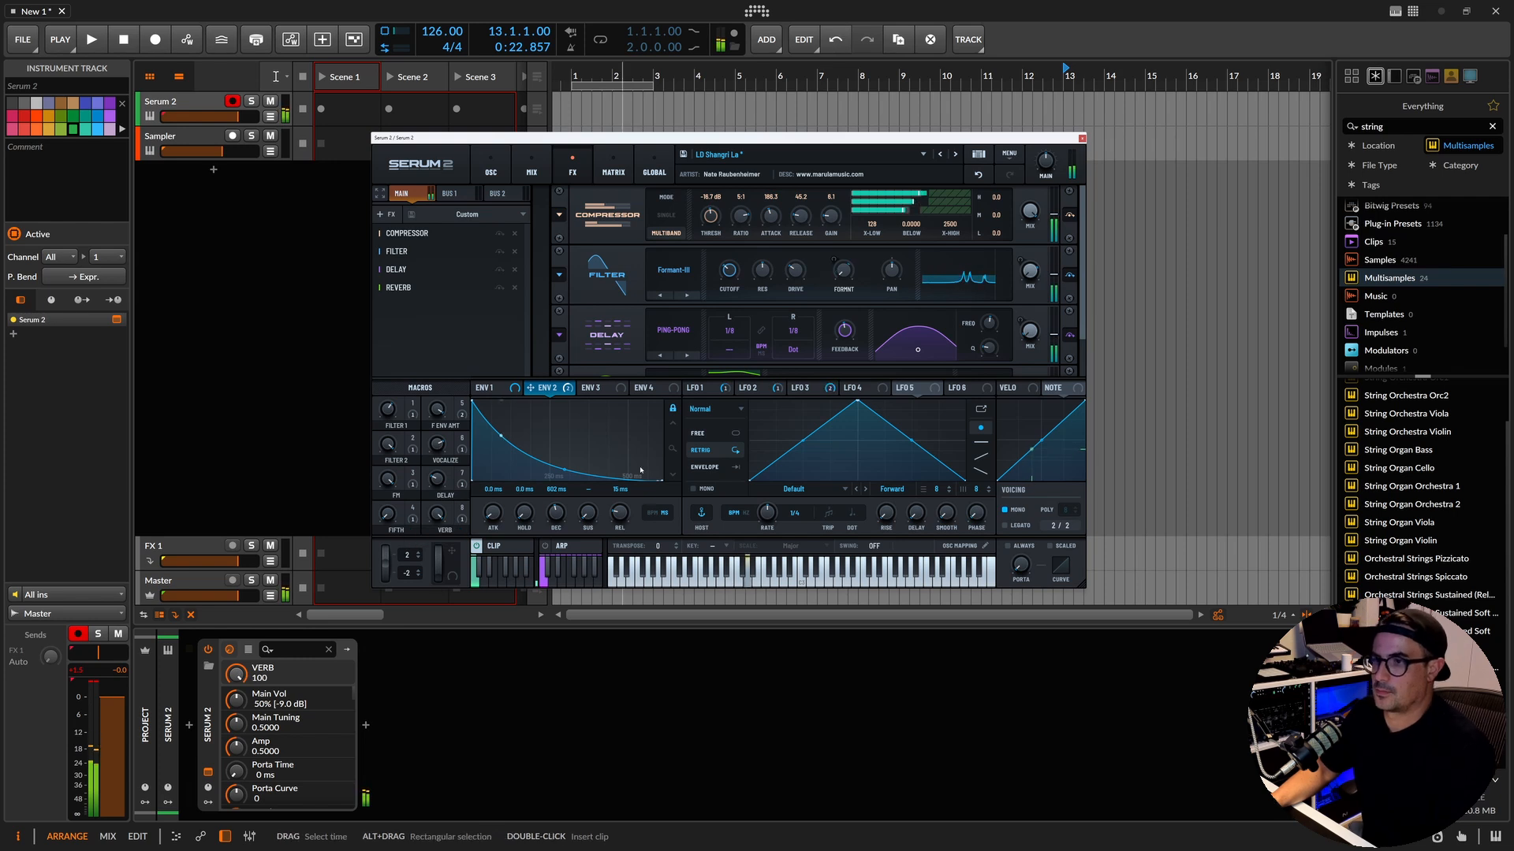
pyautogui.press('space')
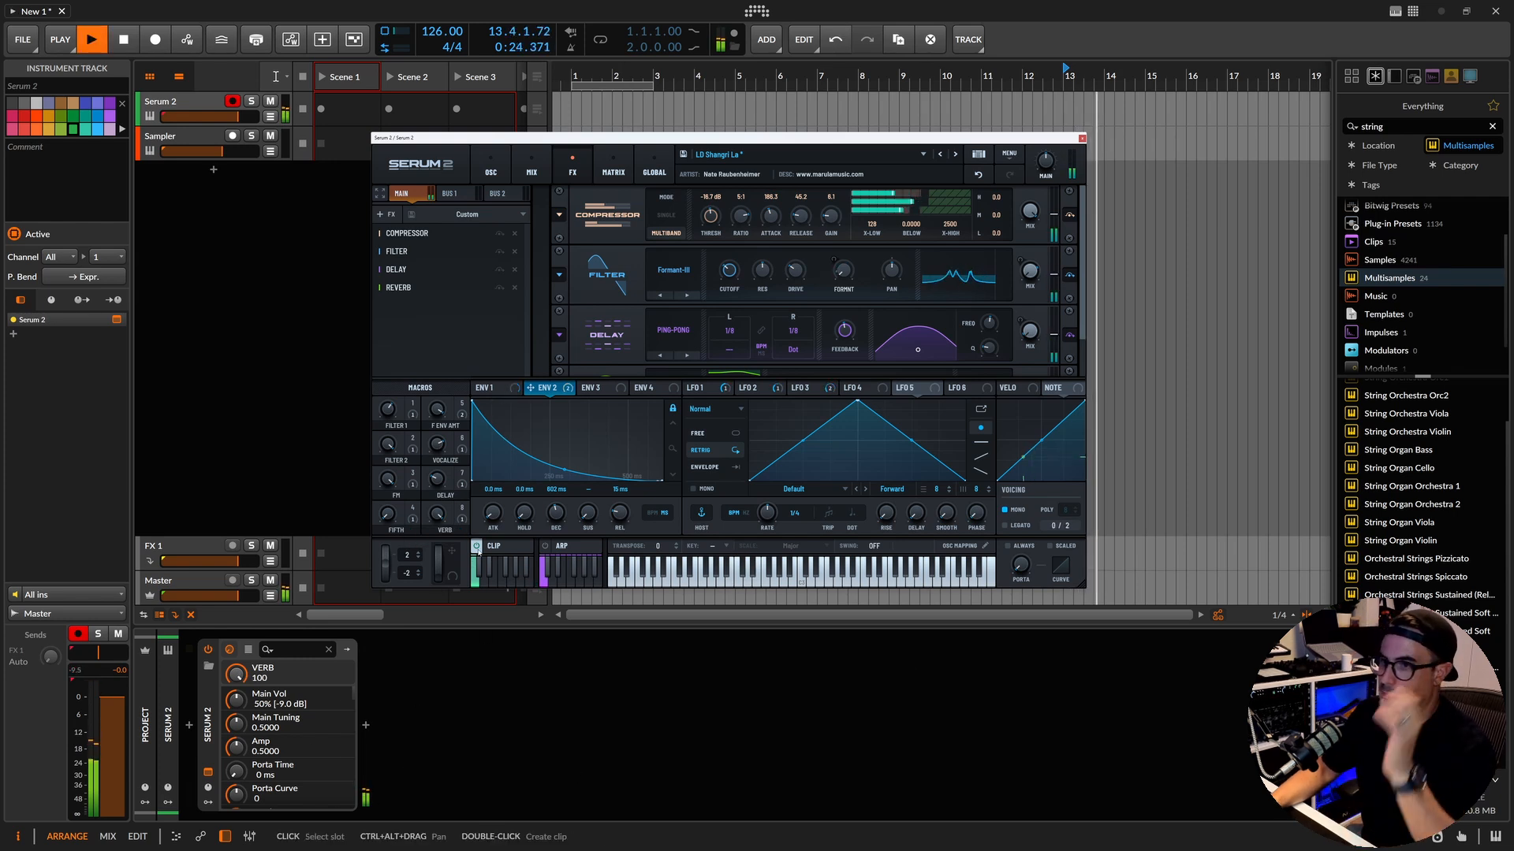